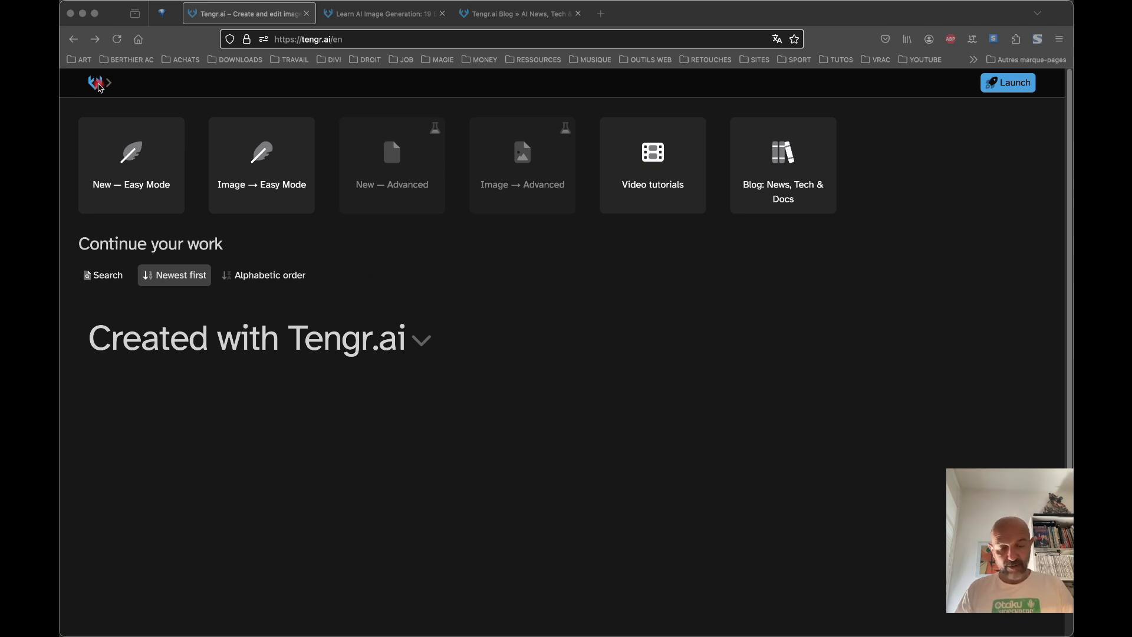
Step: Switch the interface language from English to Française
click(99, 87)
click(100, 88)
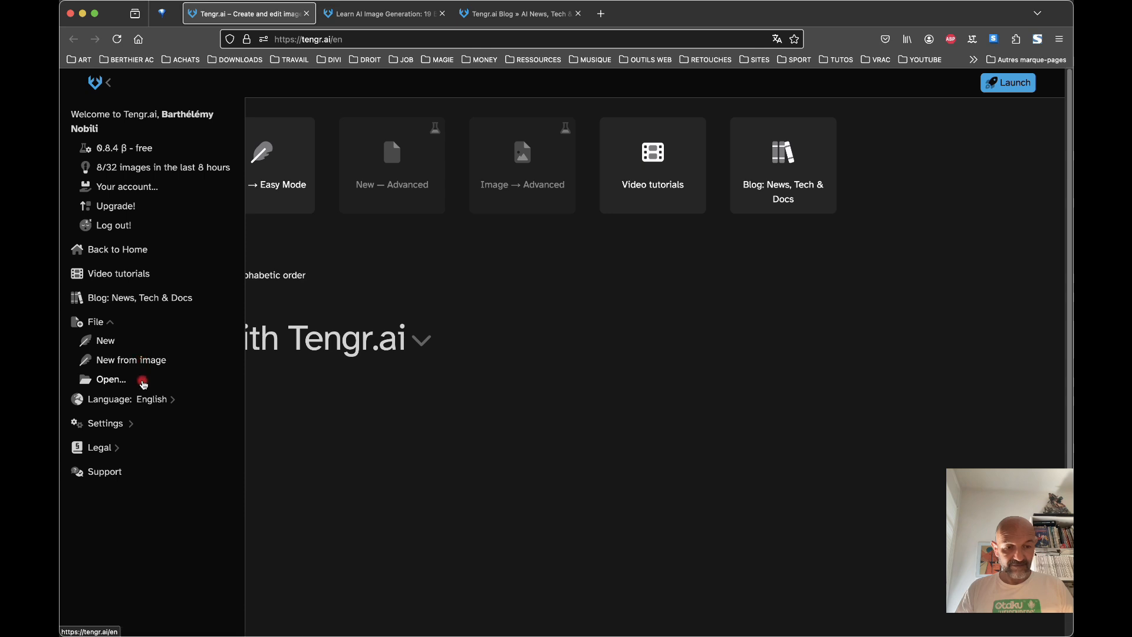
click(132, 401)
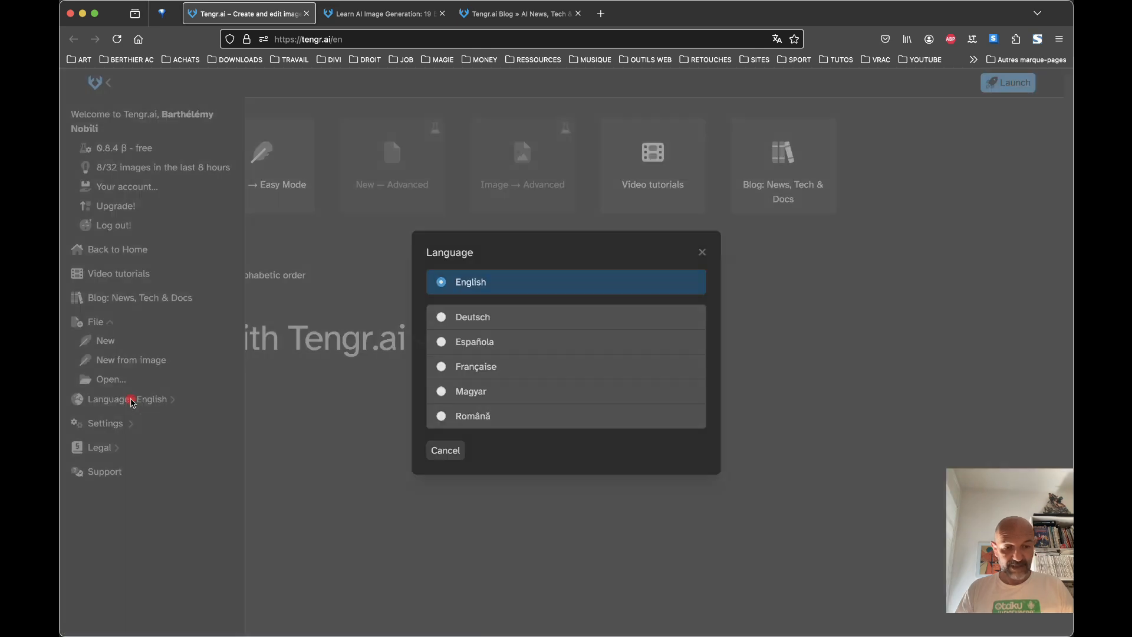
click(444, 367)
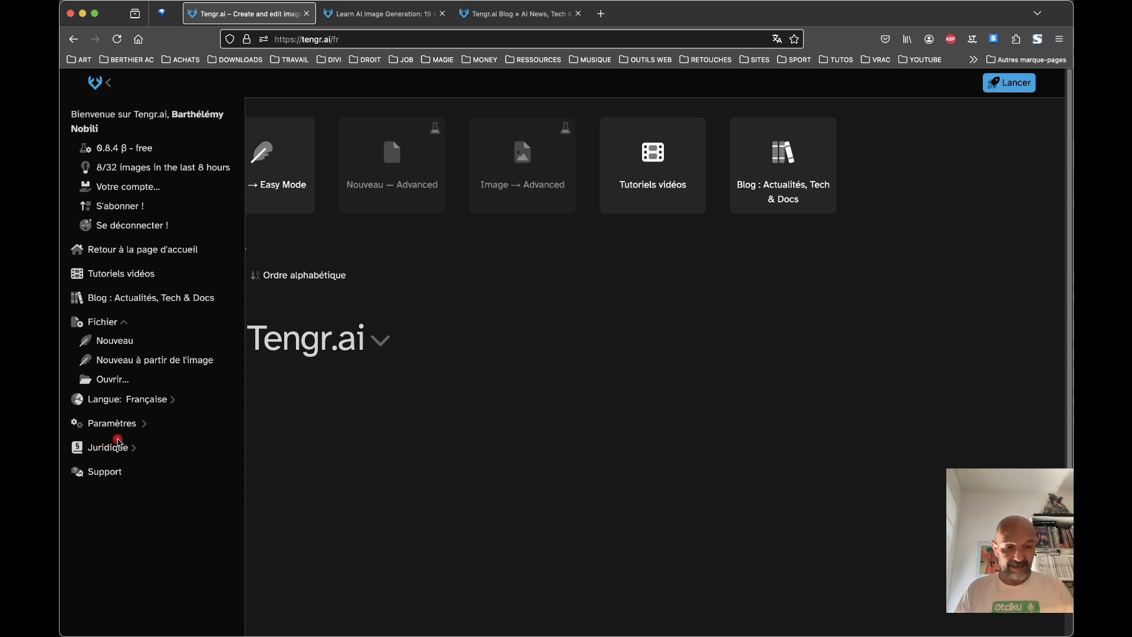
Step: Open the settings and try to allow NSFW content in the sensitive content filter
click(131, 424)
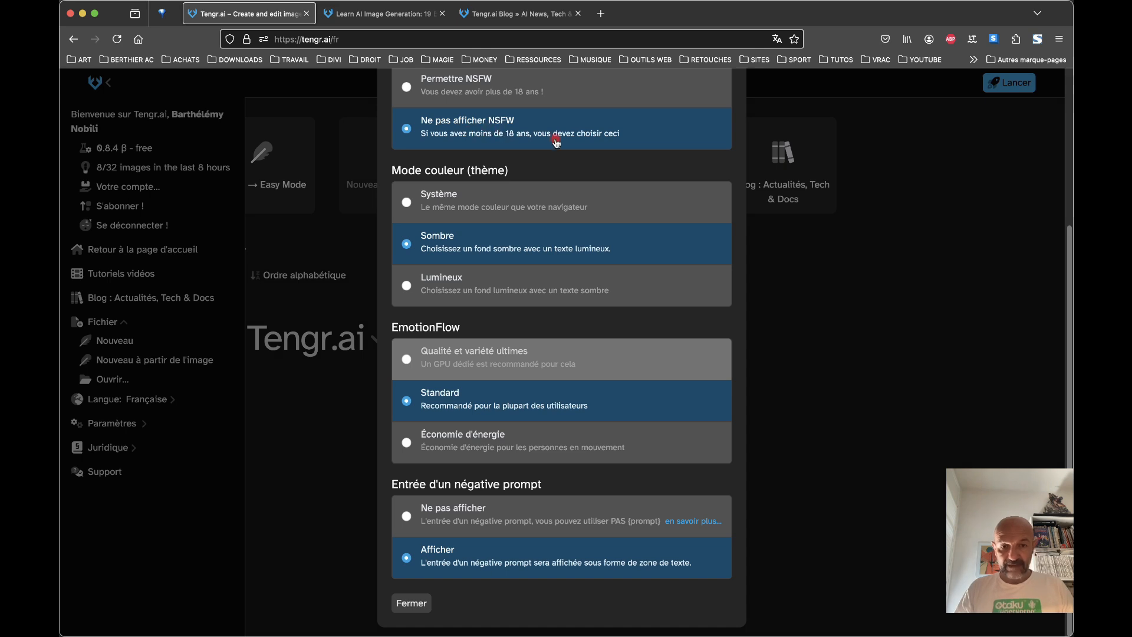
scroll(556, 142, up, 1)
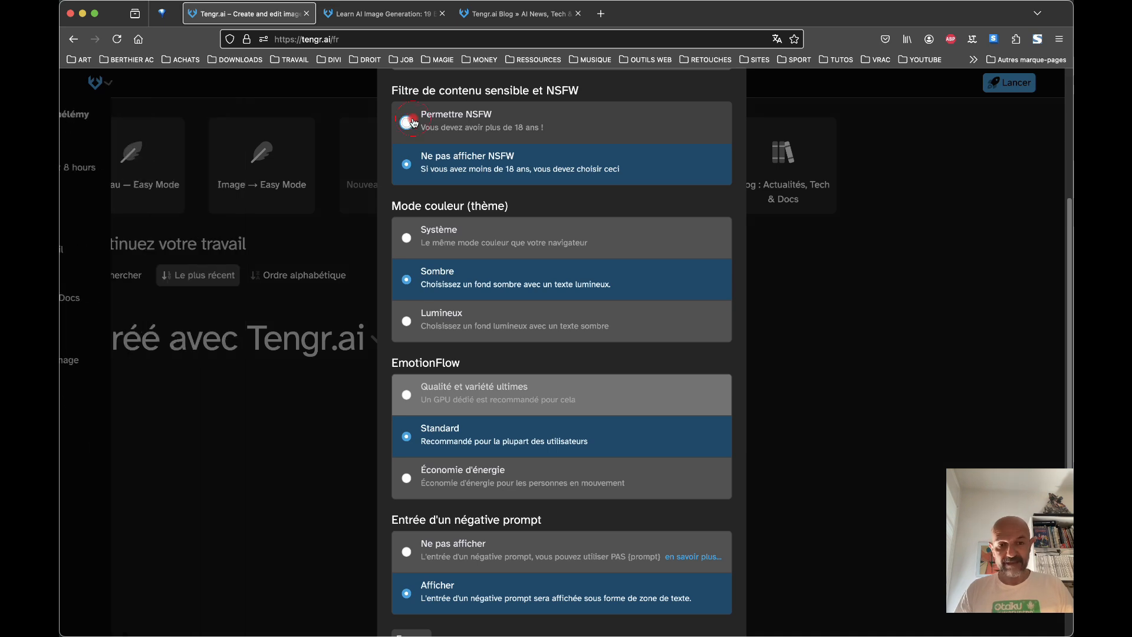
click(413, 122)
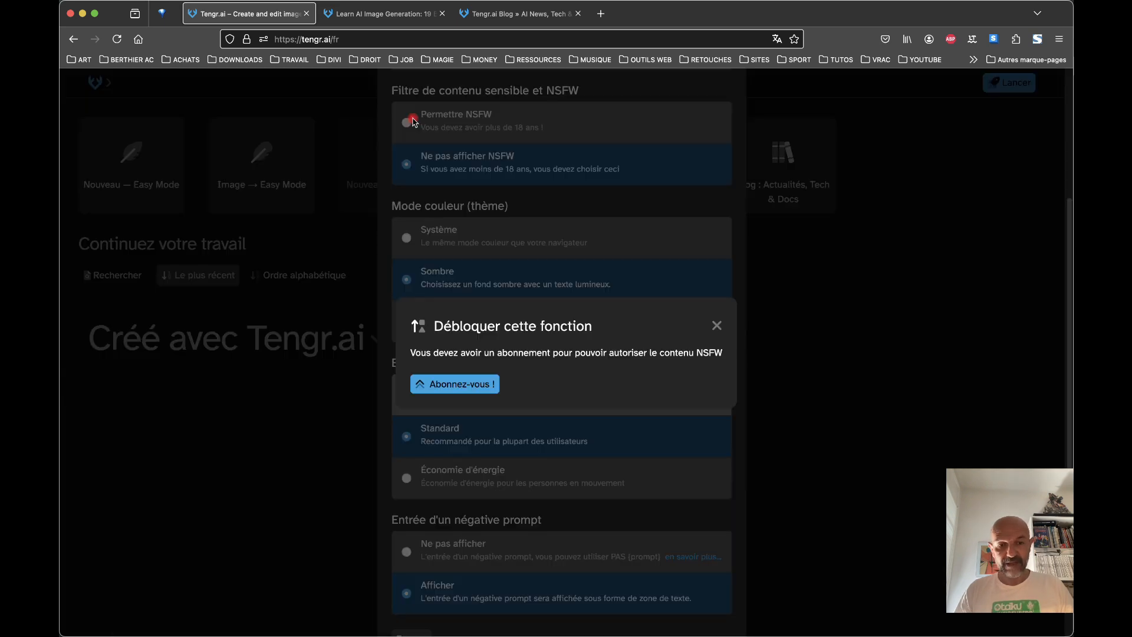
click(719, 324)
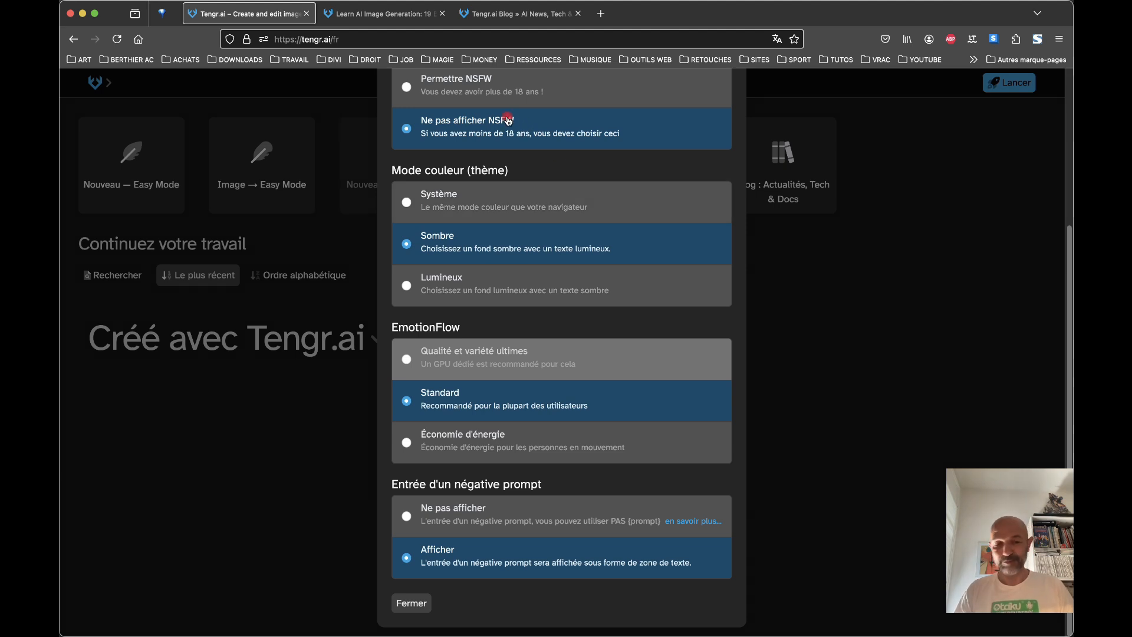
Step: Try the Système and Lumineux colour modes, return to Sombre and close the settings
click(436, 203)
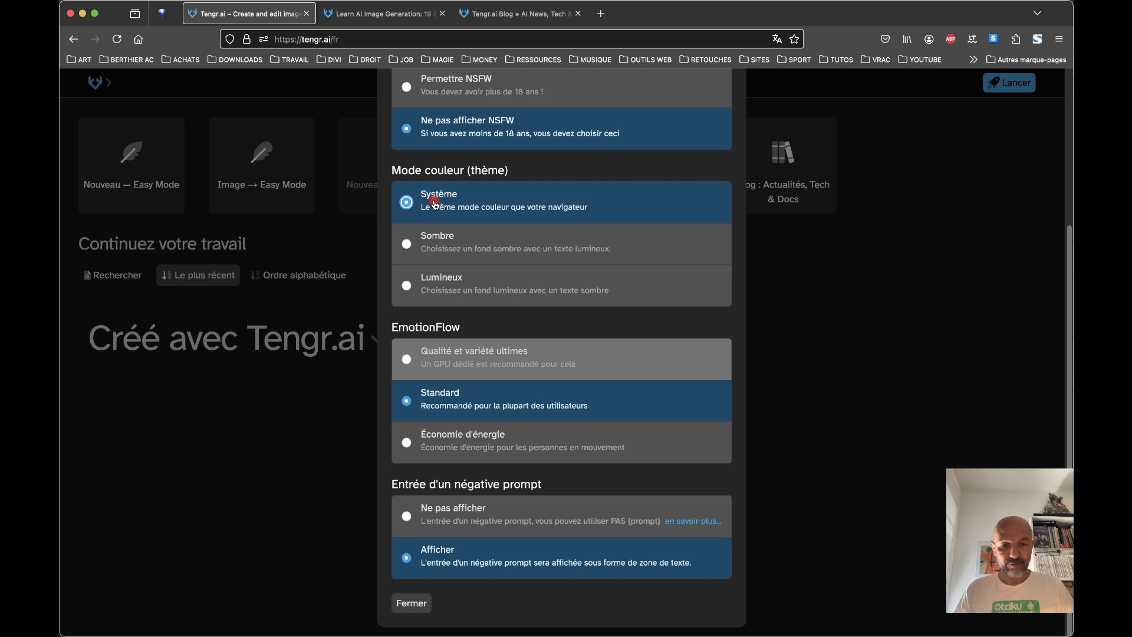
click(452, 255)
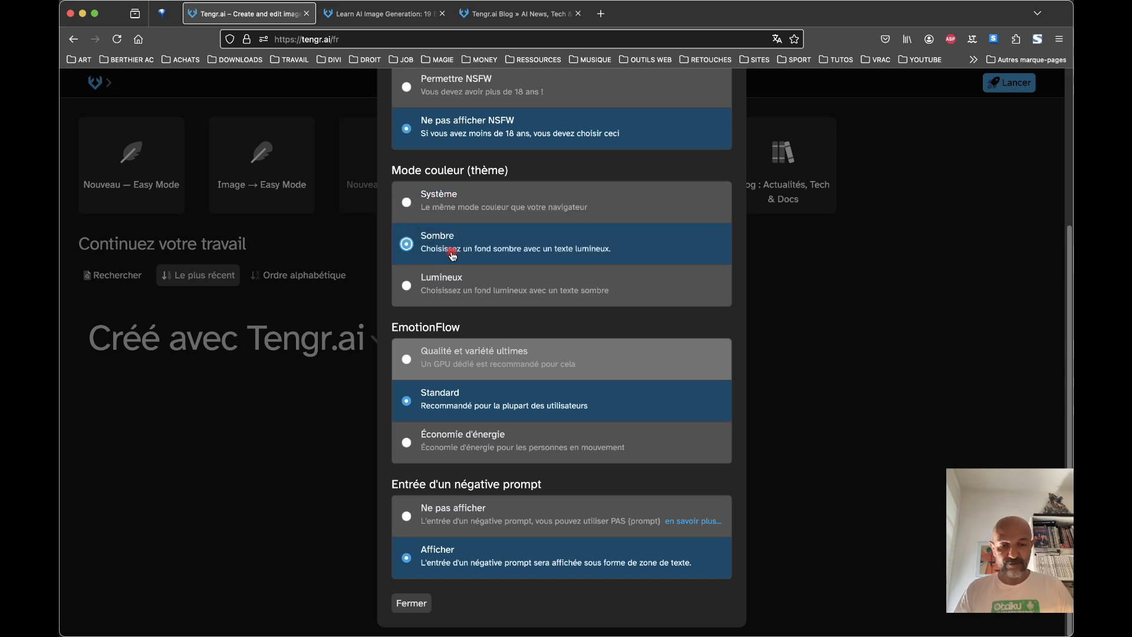
click(429, 292)
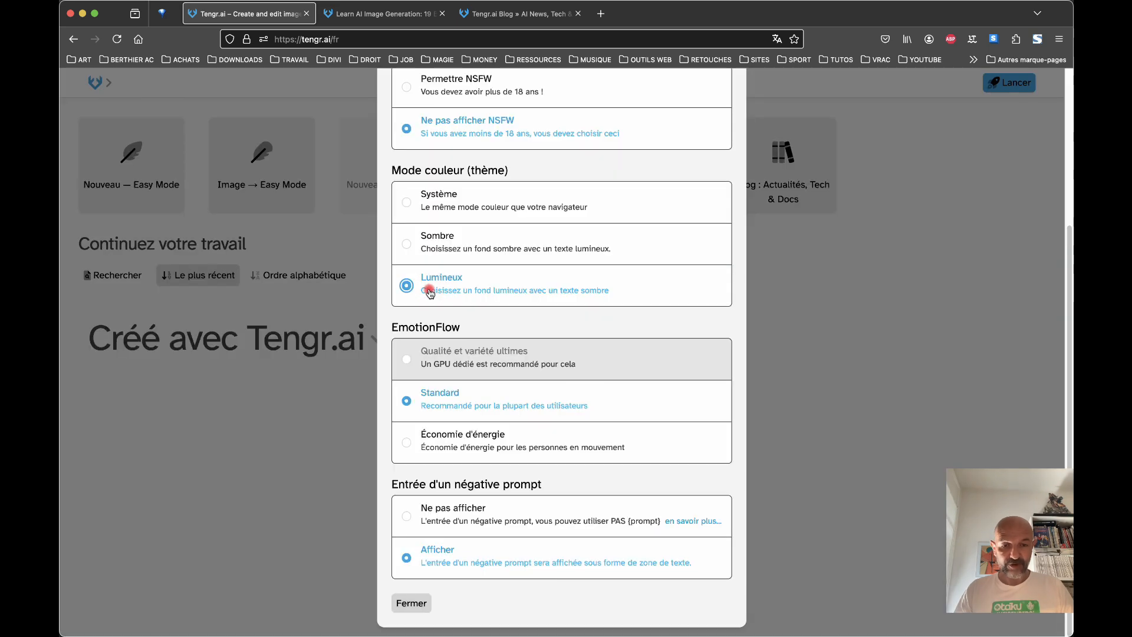
click(444, 250)
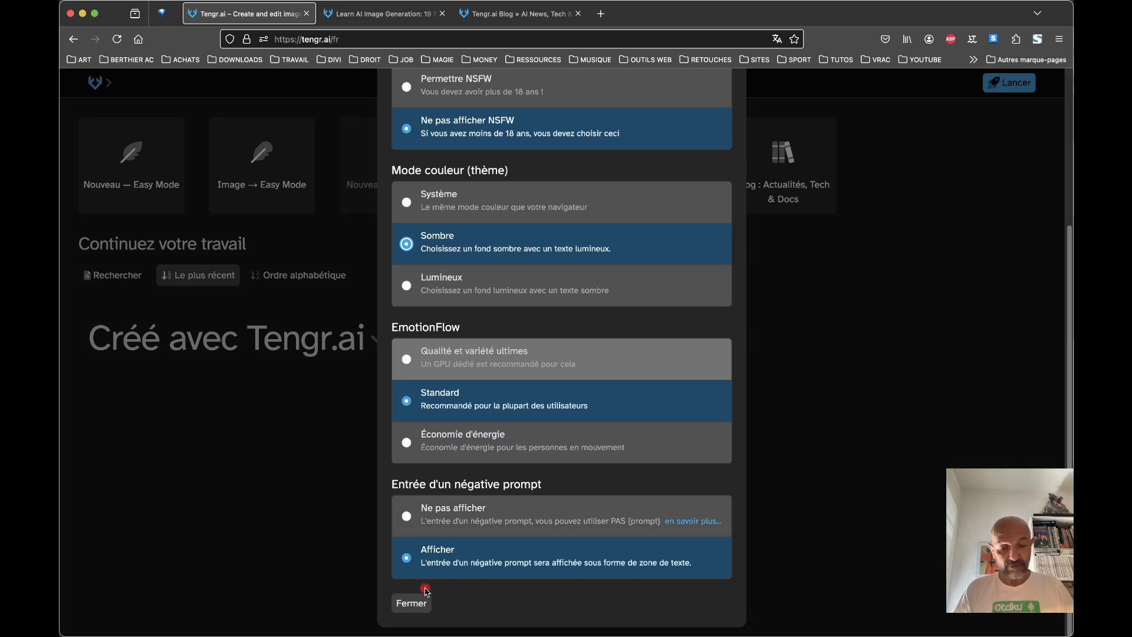
click(411, 602)
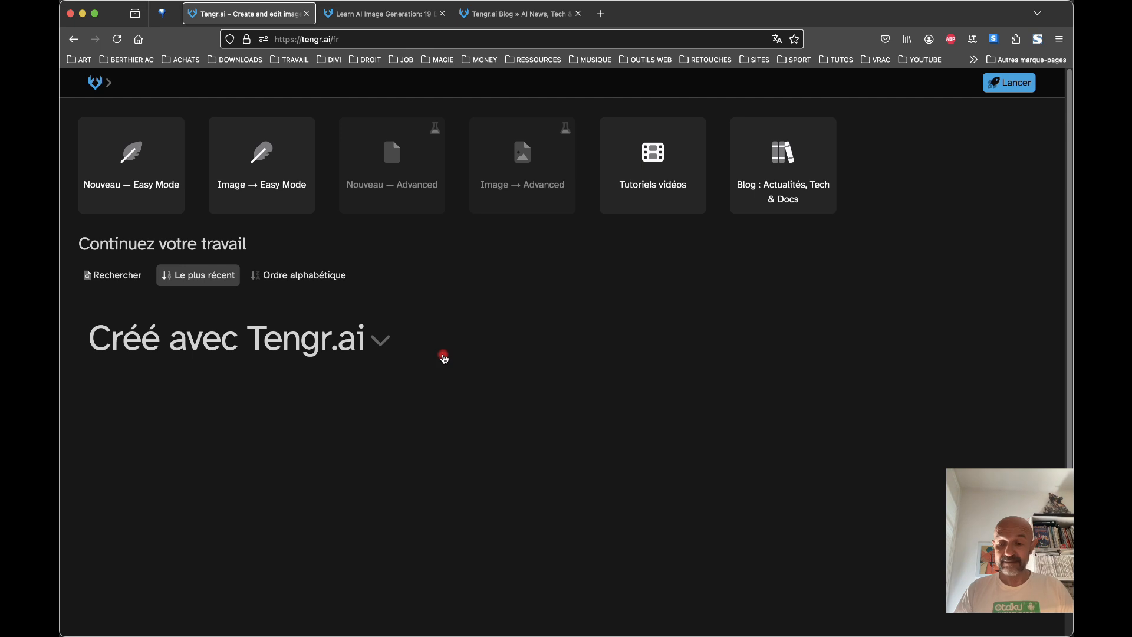
Step: Expand the "Créé avec Tengr.ai" gallery, browse its images and view the cat with glasses enlarged
click(387, 342)
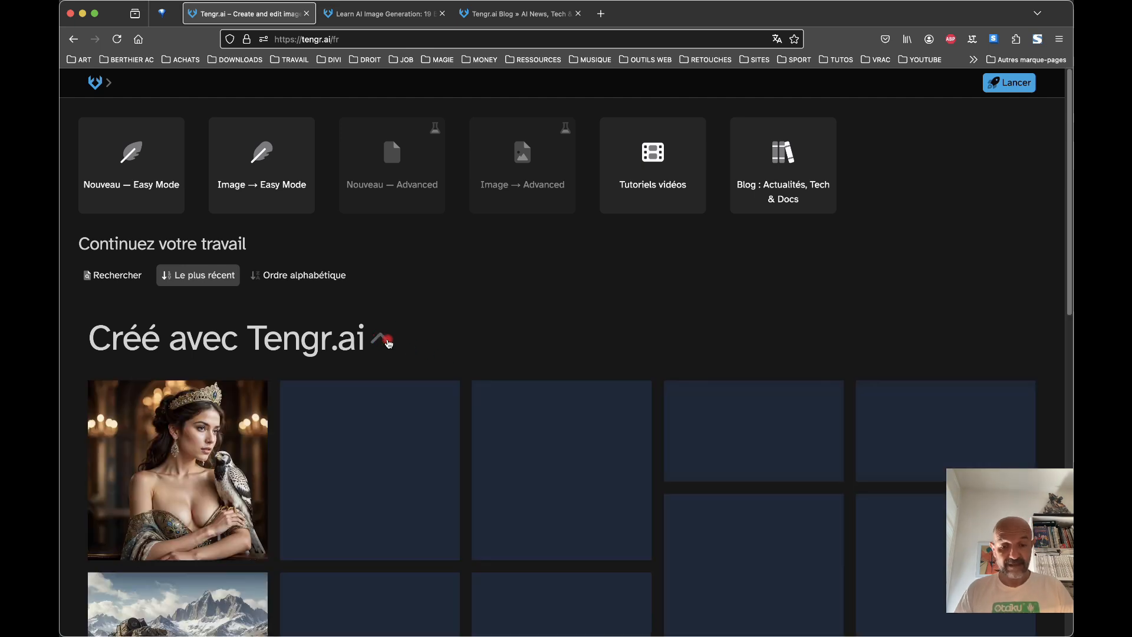
scroll(570, 478, down, 5)
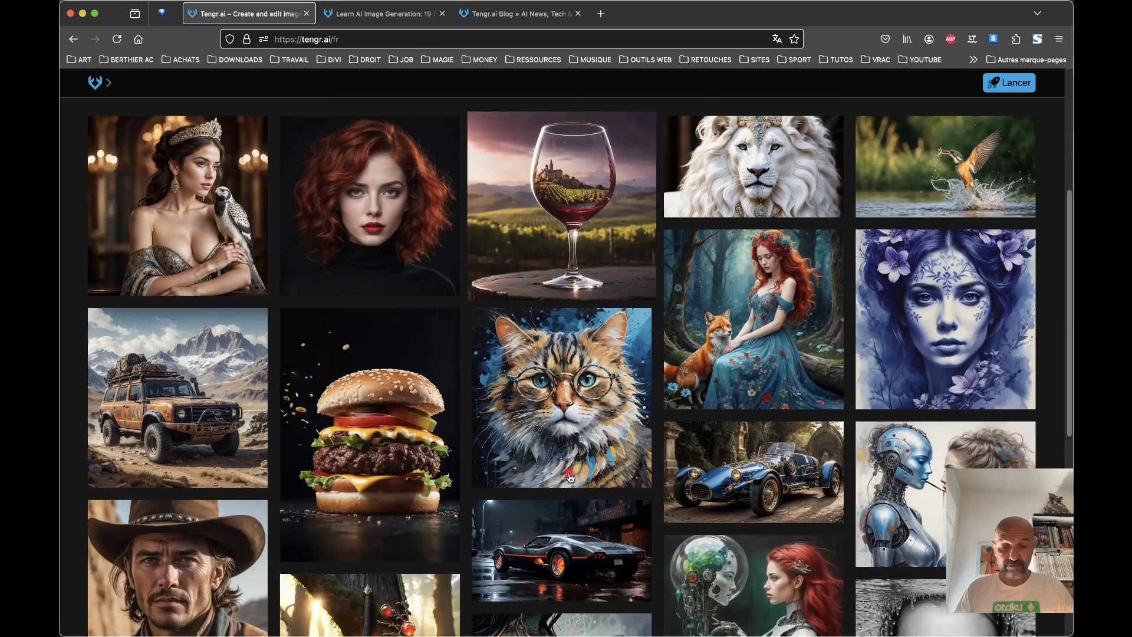
scroll(570, 477, down, 5)
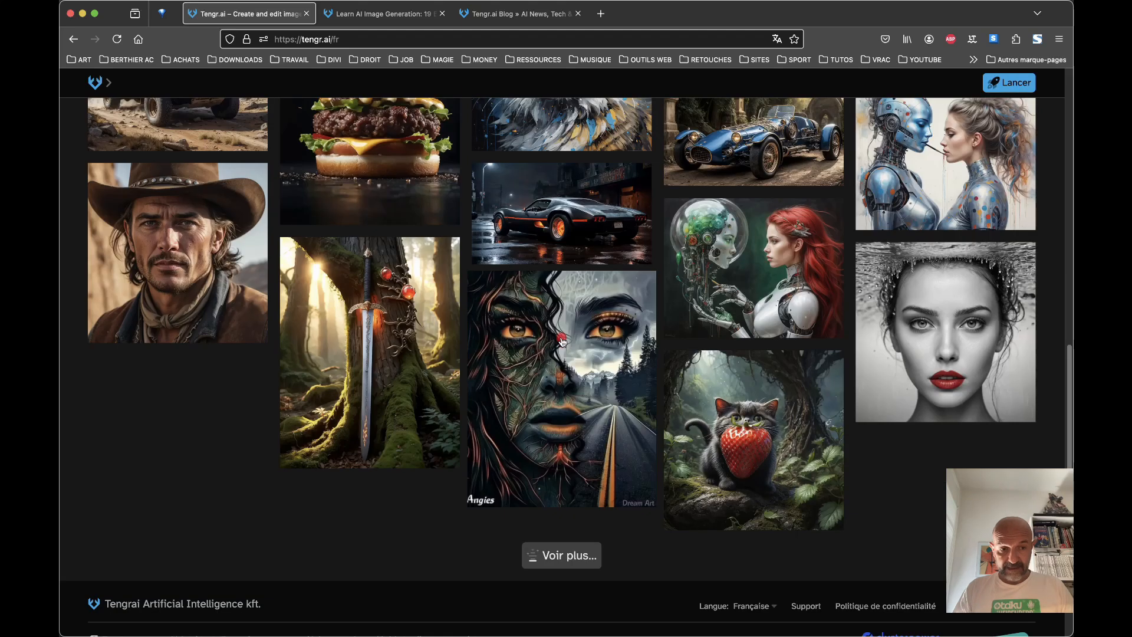
scroll(563, 341, up, 4)
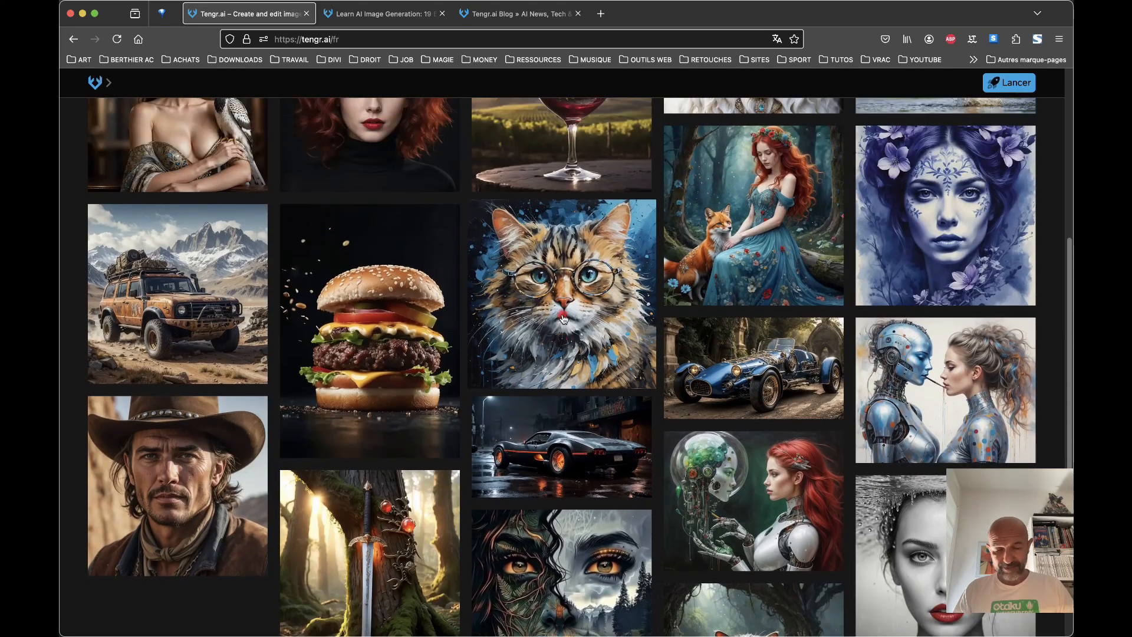
click(562, 277)
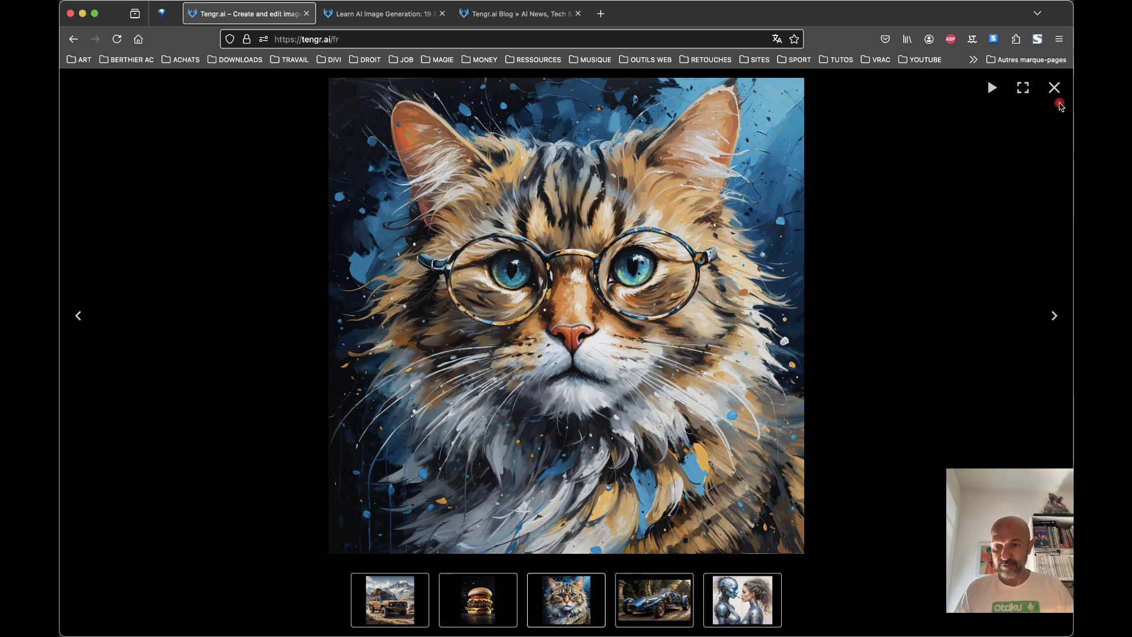
click(1054, 89)
scroll(489, 170, up, 6)
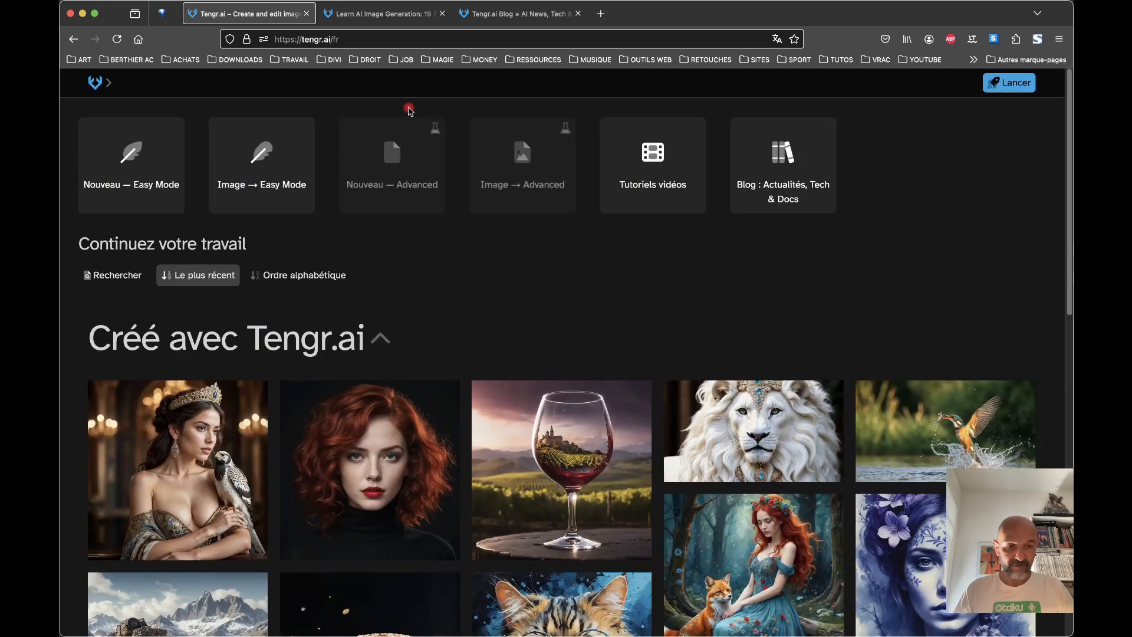
Step: Create a new Easy Mode project and check the Seer and Servitor prompt modes without changing the mode
click(117, 183)
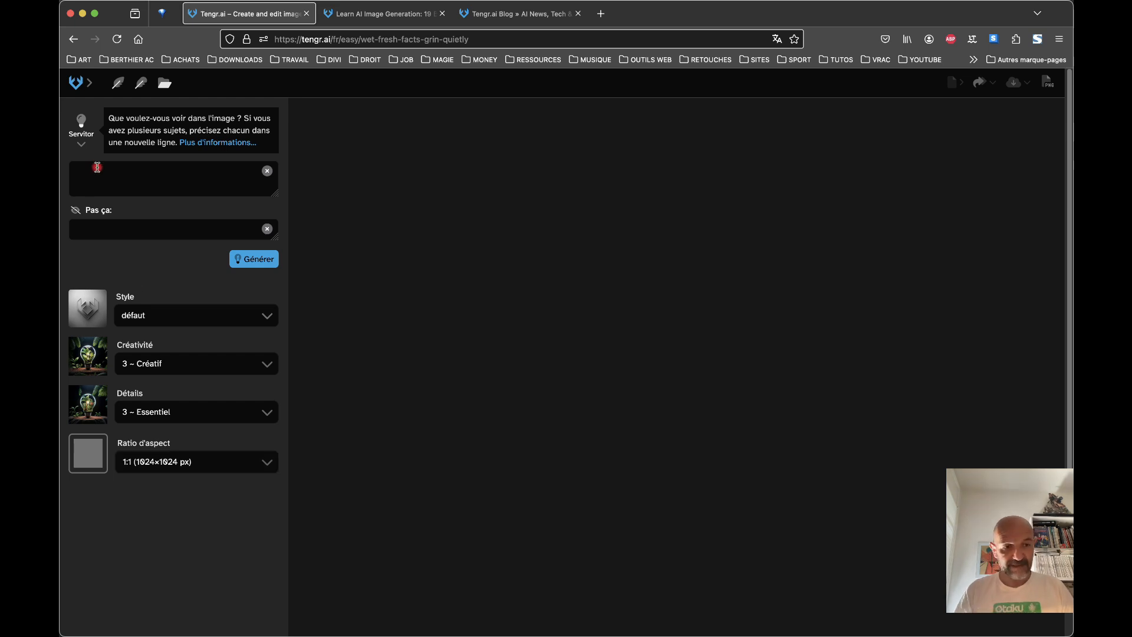
click(83, 142)
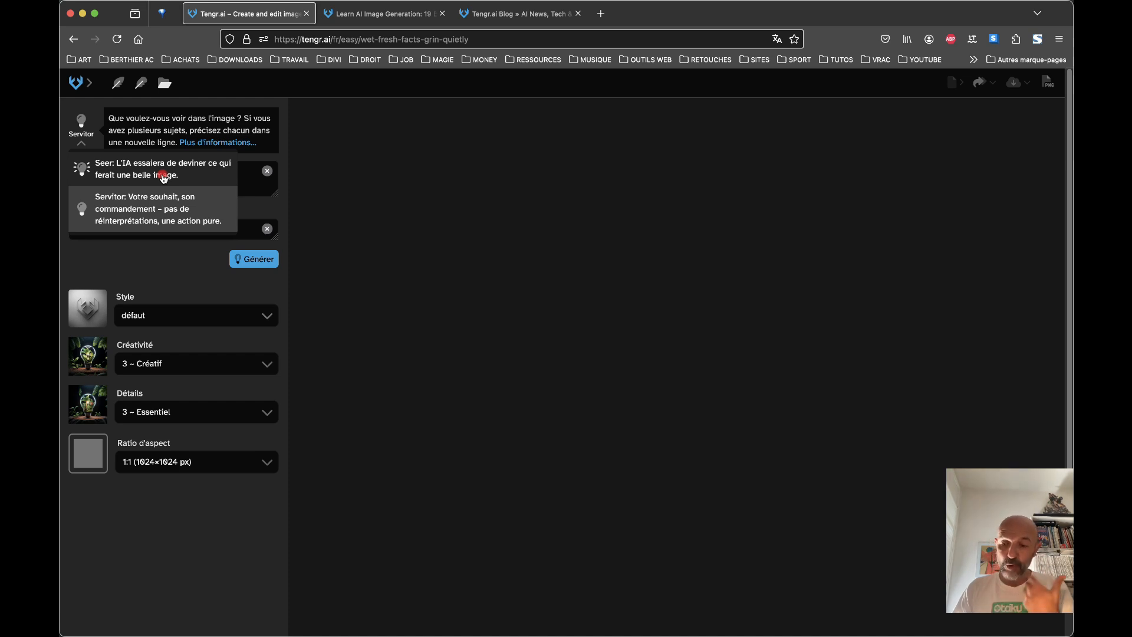
click(166, 272)
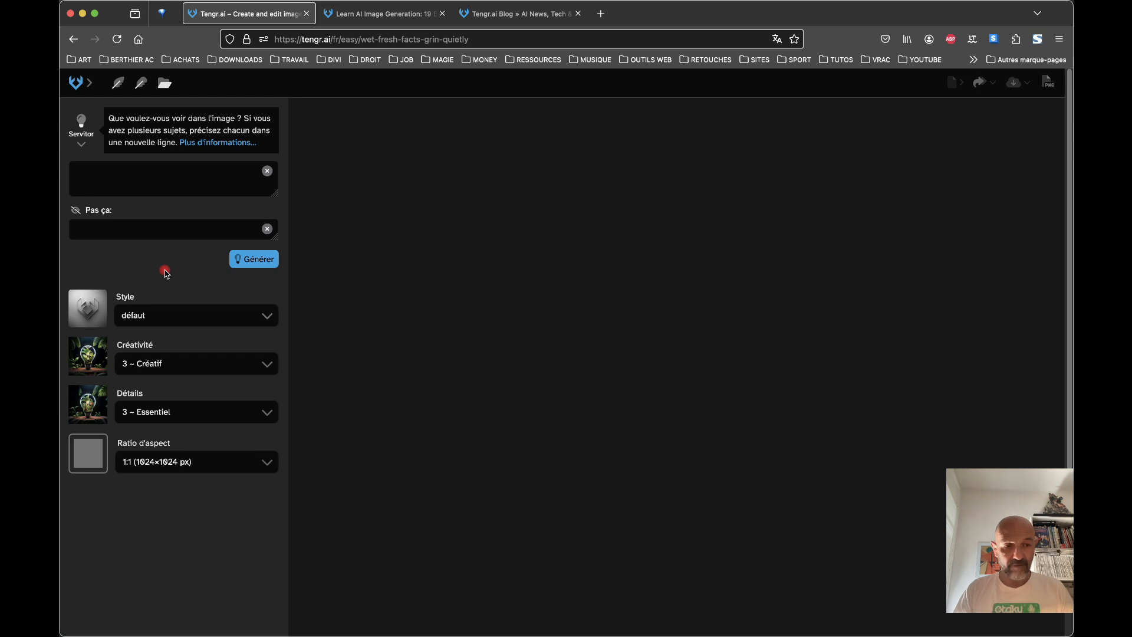
Step: Expand the style list and look through the available image styles
click(240, 317)
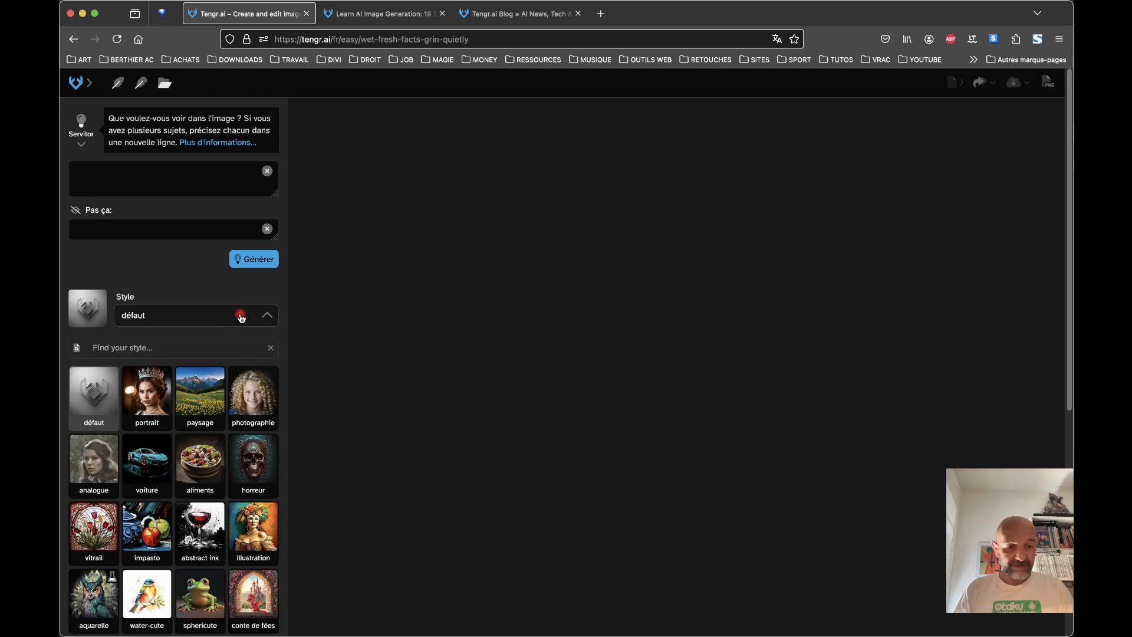
scroll(182, 570, down, 1)
scroll(181, 570, down, 6)
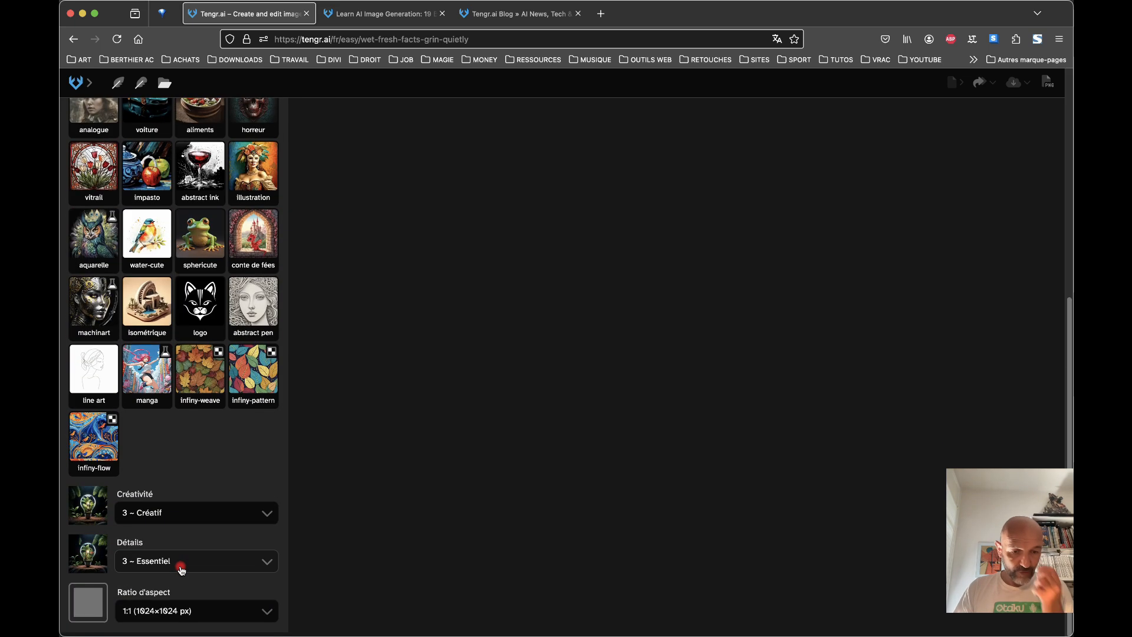
scroll(180, 348, up, 5)
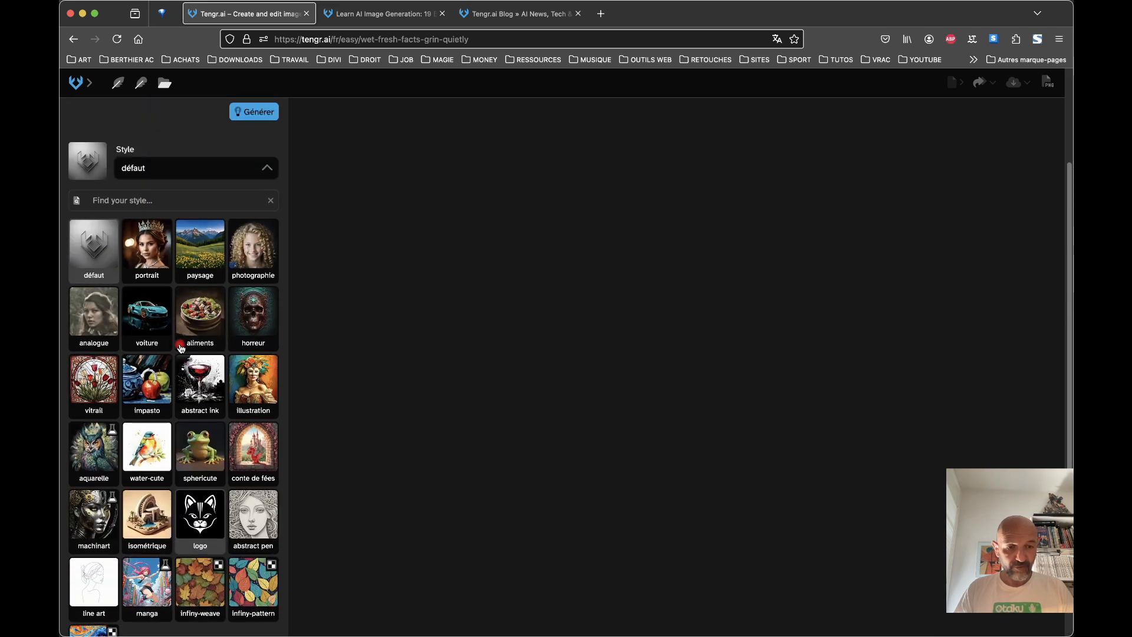
scroll(180, 348, down, 5)
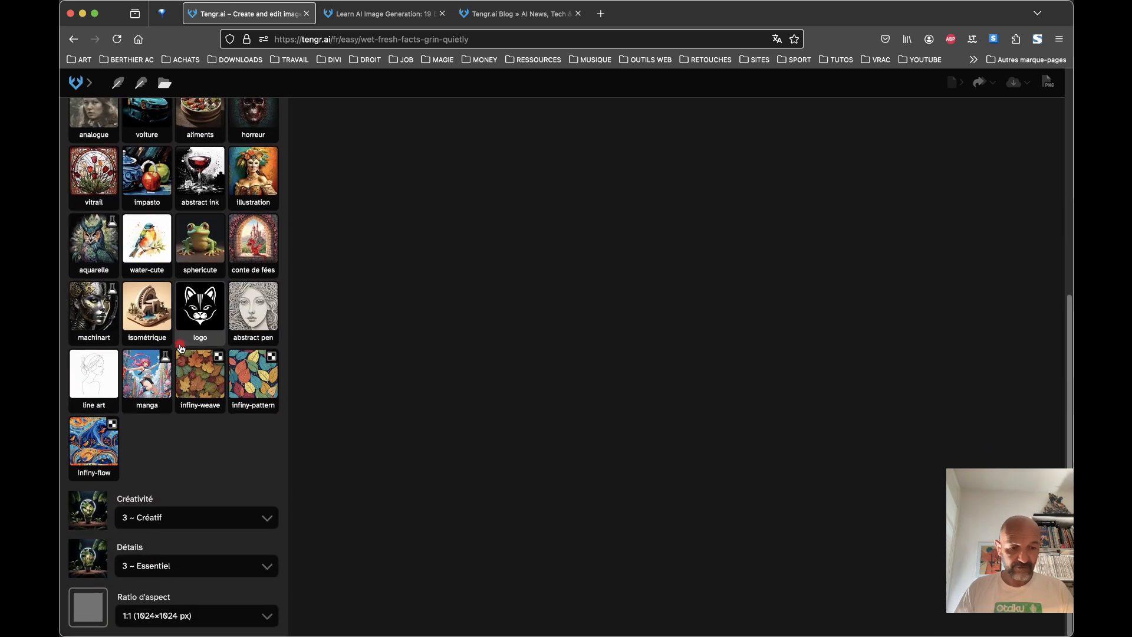
Step: Examine the available Créativité and Détails levels without changing either setting
click(269, 519)
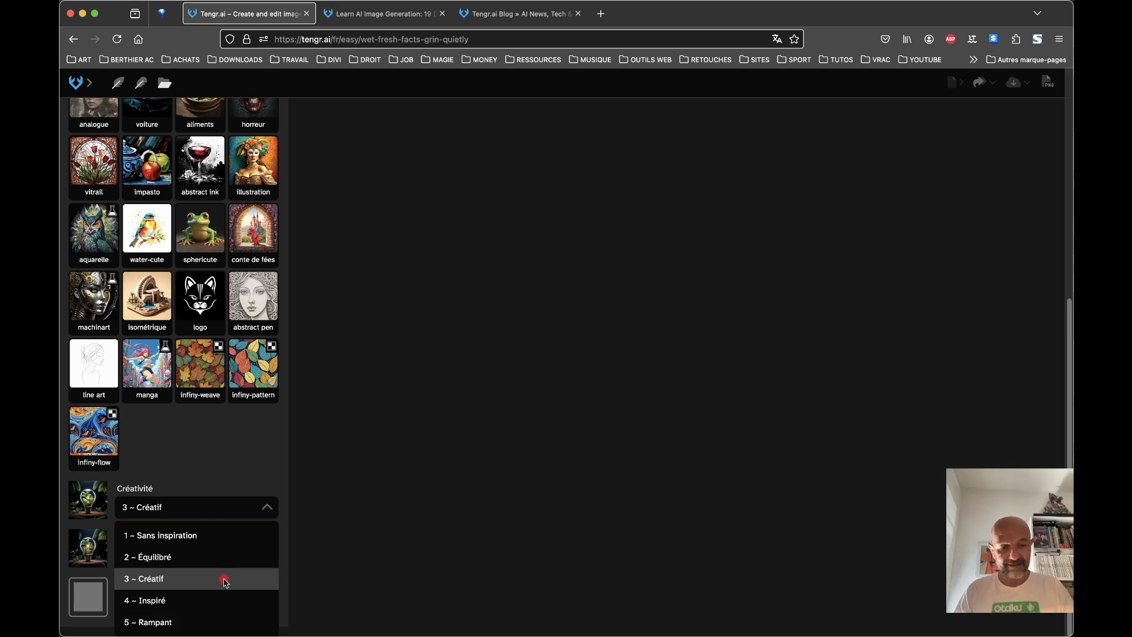
click(265, 511)
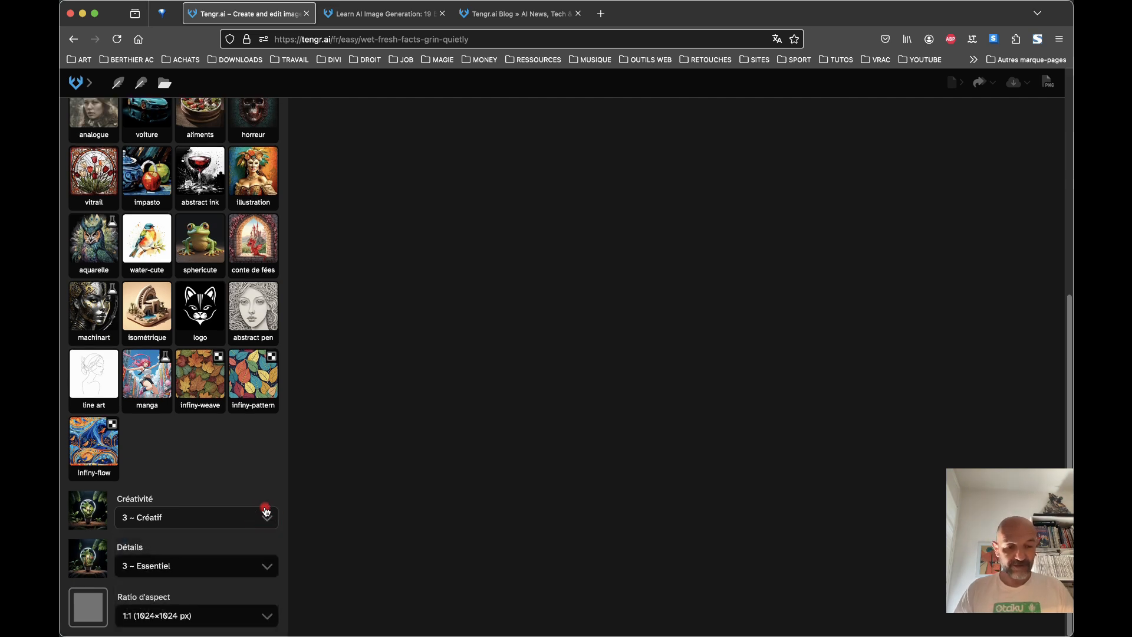
click(265, 563)
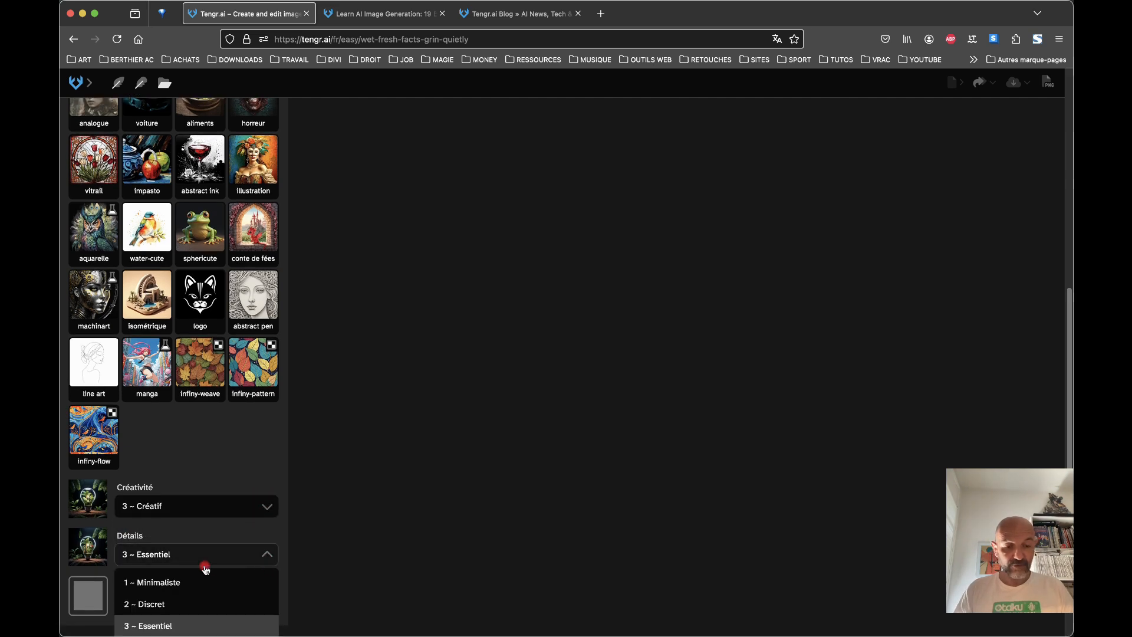
scroll(202, 566, down, 2)
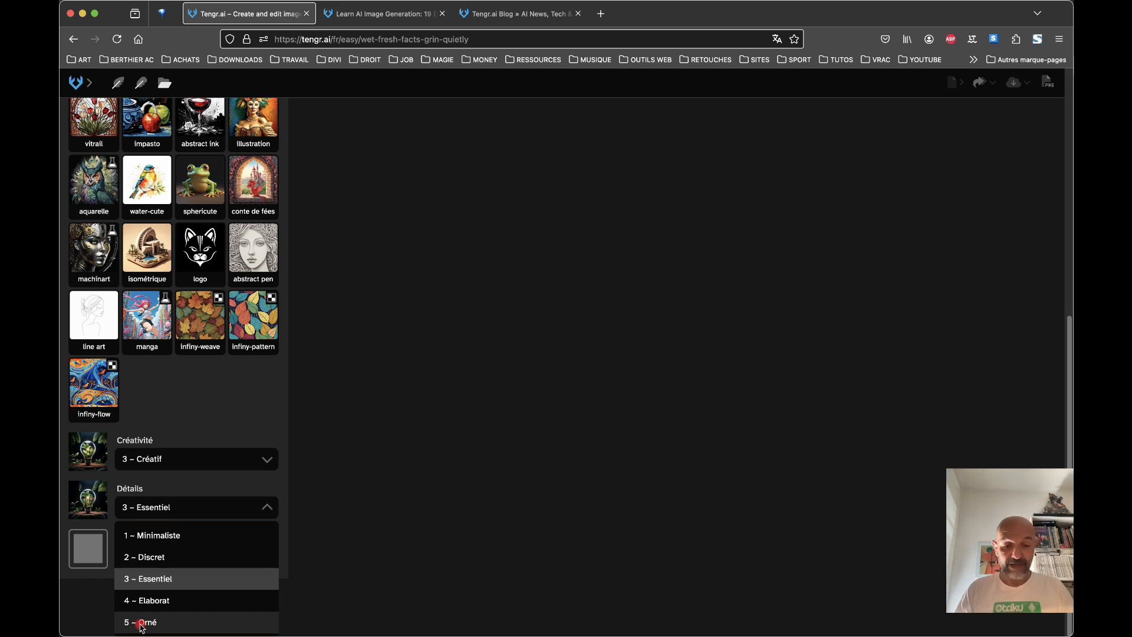
click(291, 552)
Step: Set the image's aspect ratio to 16:9
scroll(245, 543, down, 2)
click(270, 614)
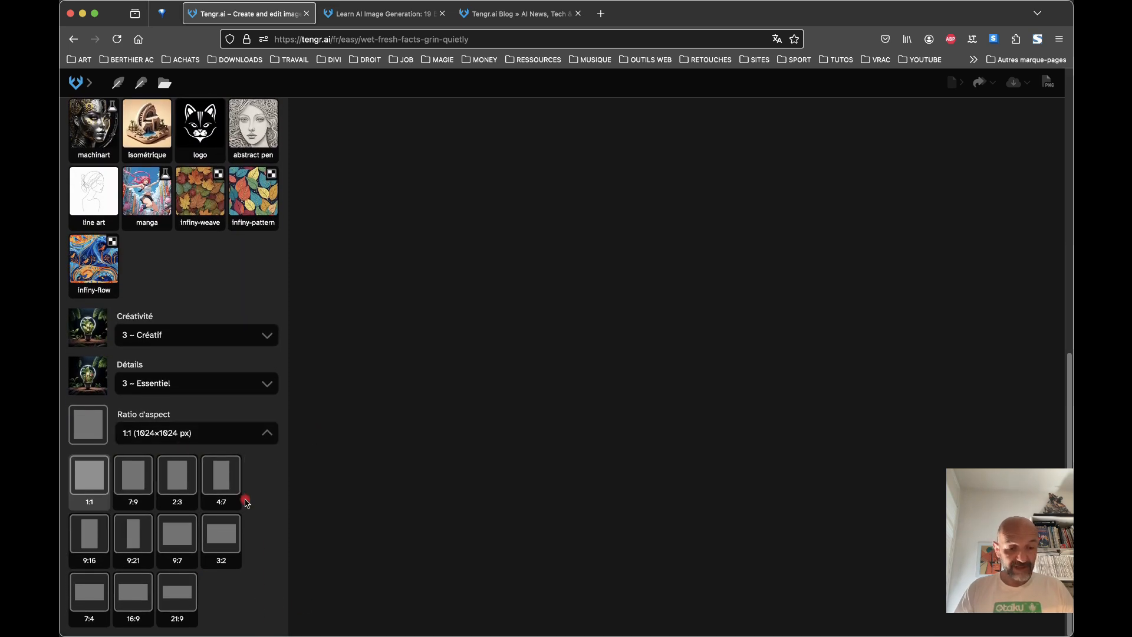
click(145, 590)
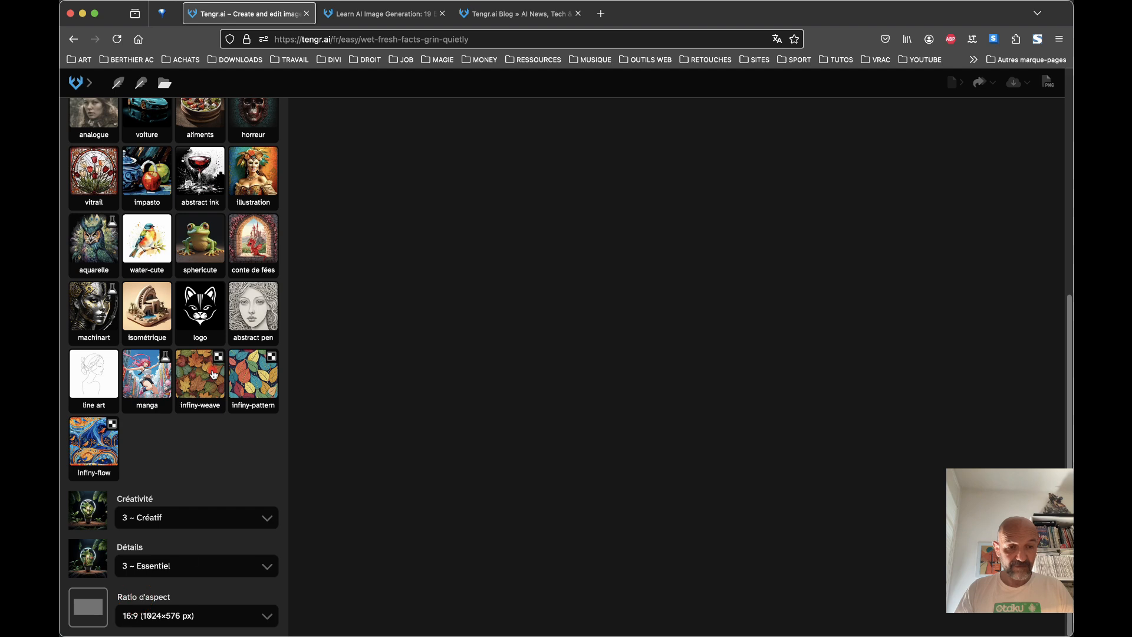
Step: Enter the prompt "a blonde woman in a red dress, portrait mode on a beach, sunset atmosphere" and choose the portrait style
scroll(212, 369, up, 15)
click(100, 172)
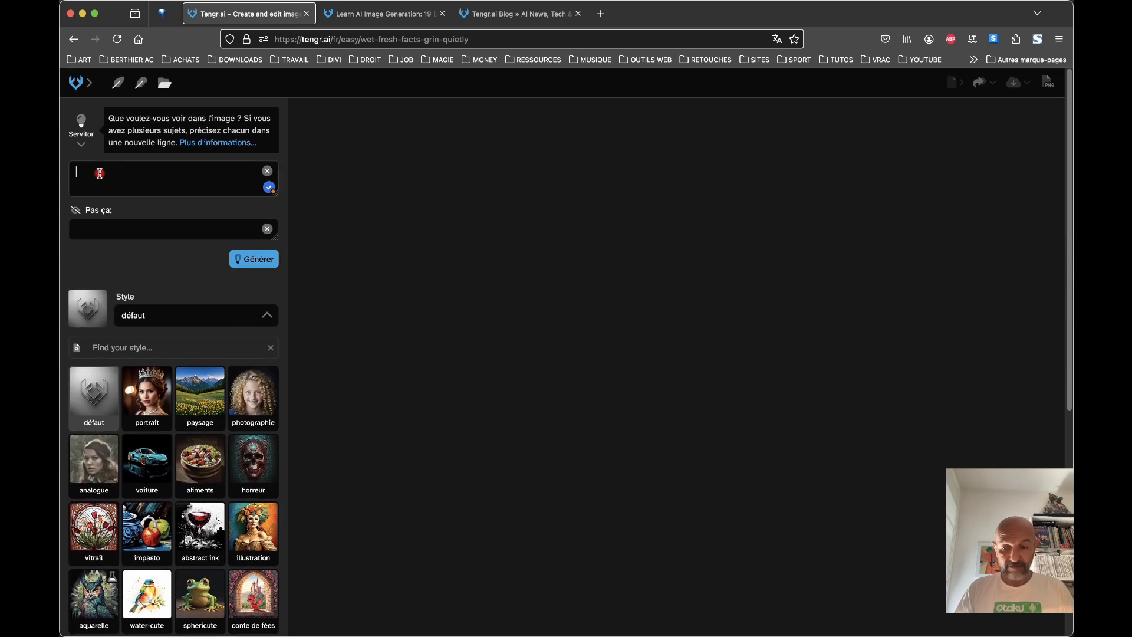
text(a blonde woman in a red dress, portrait mode on a beach, sunset atmosphere)
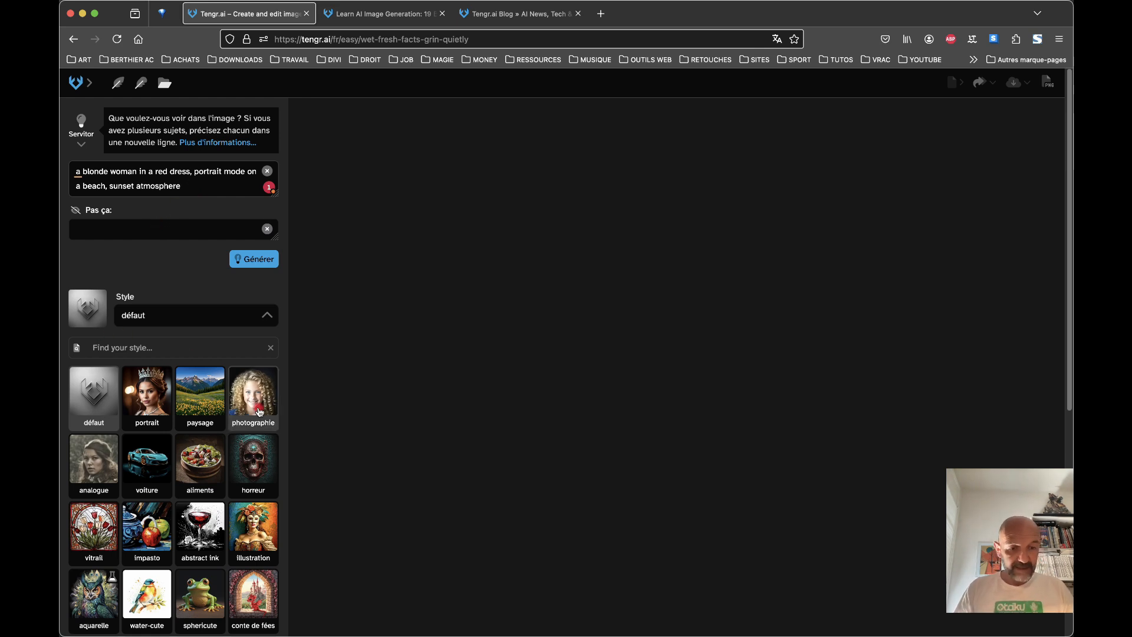
scroll(224, 442, down, 5)
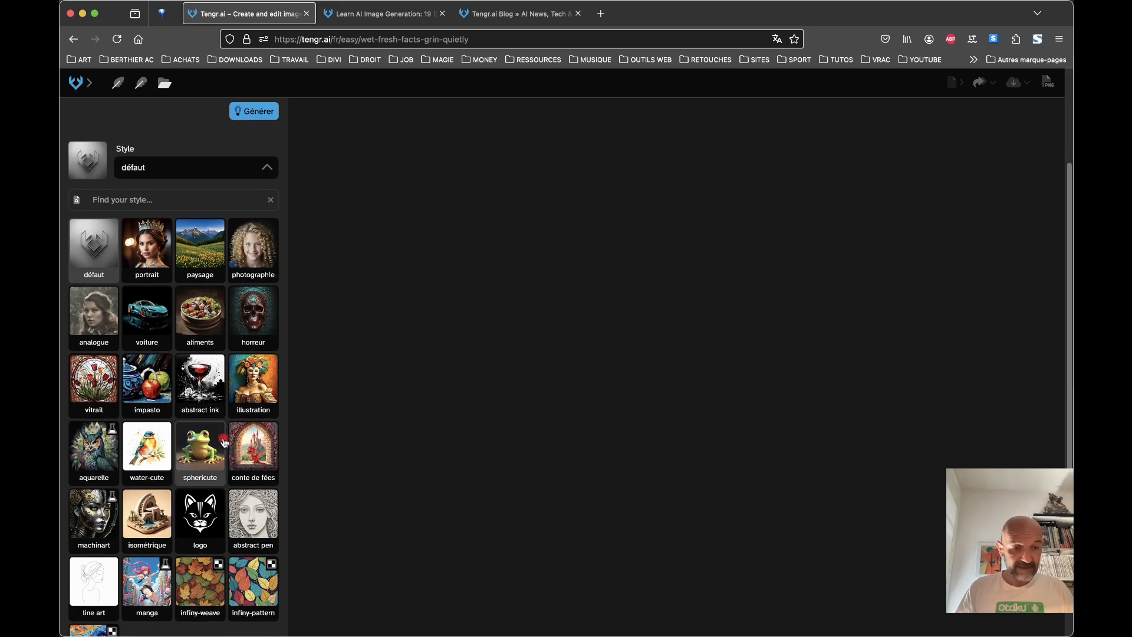
click(151, 260)
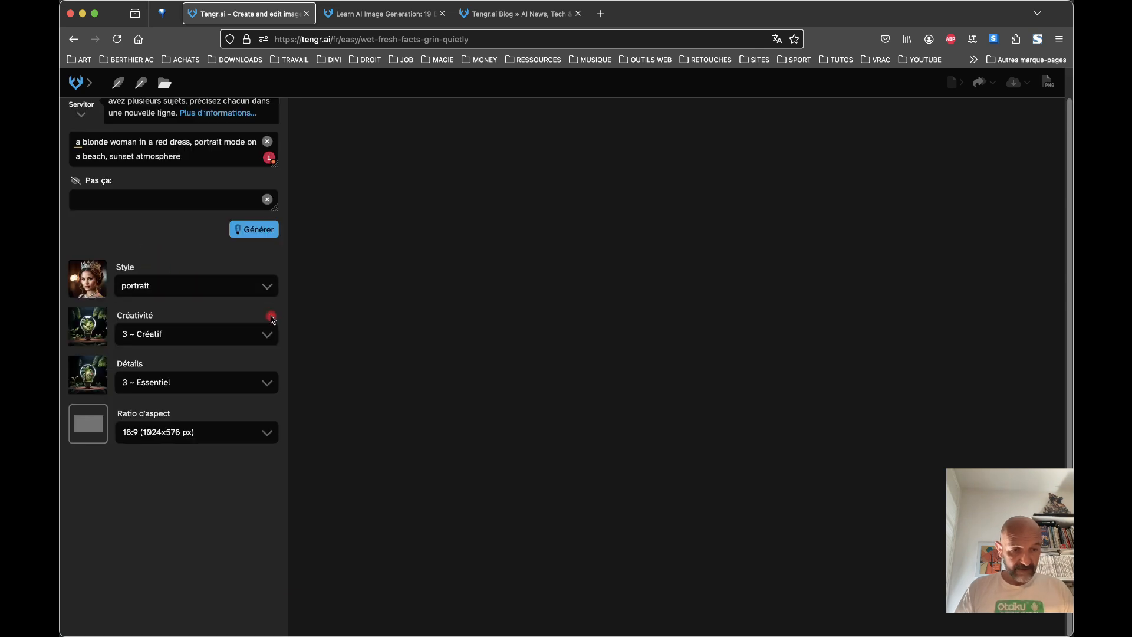
Step: Set Créativité to 4 – Inspiré and Détails to 5 – Orné, and generate the beach portraits
click(271, 336)
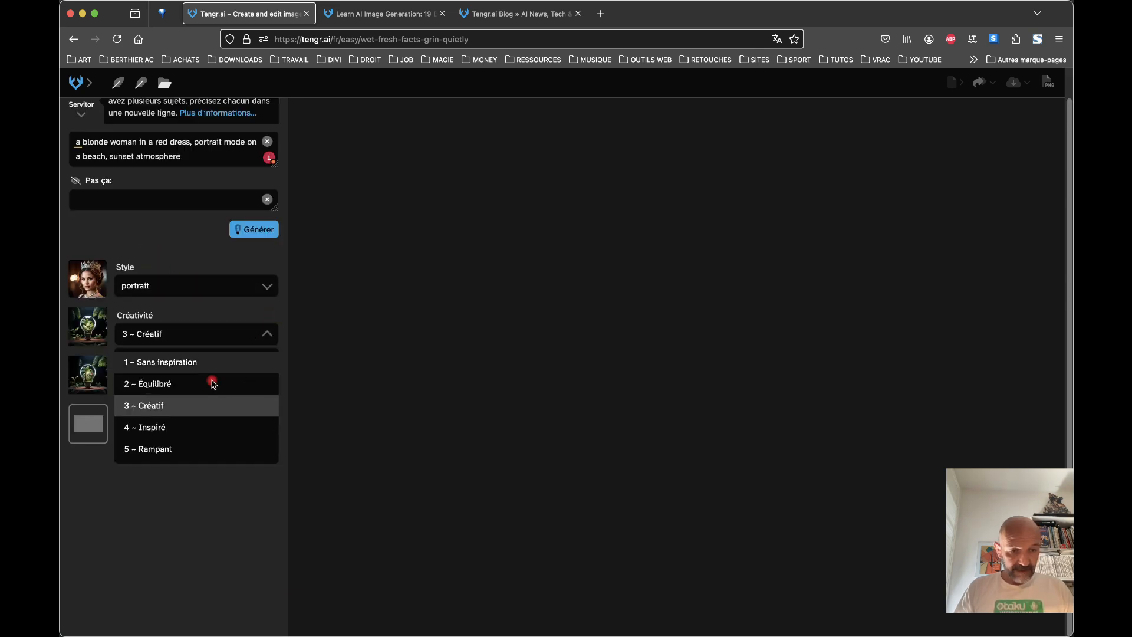
click(156, 428)
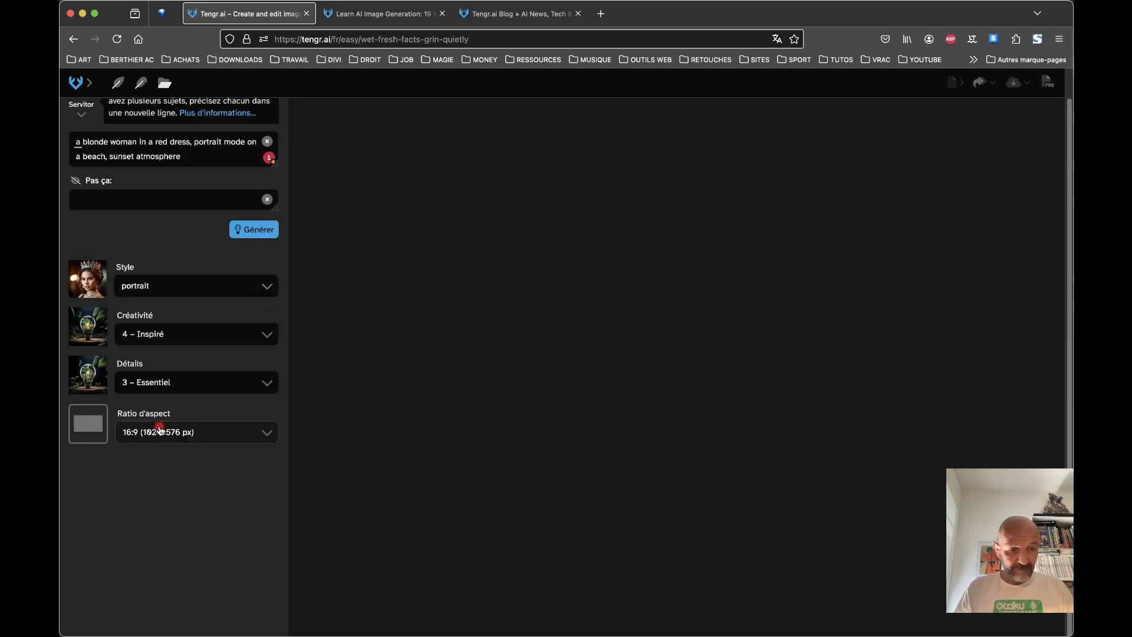
click(266, 382)
click(160, 500)
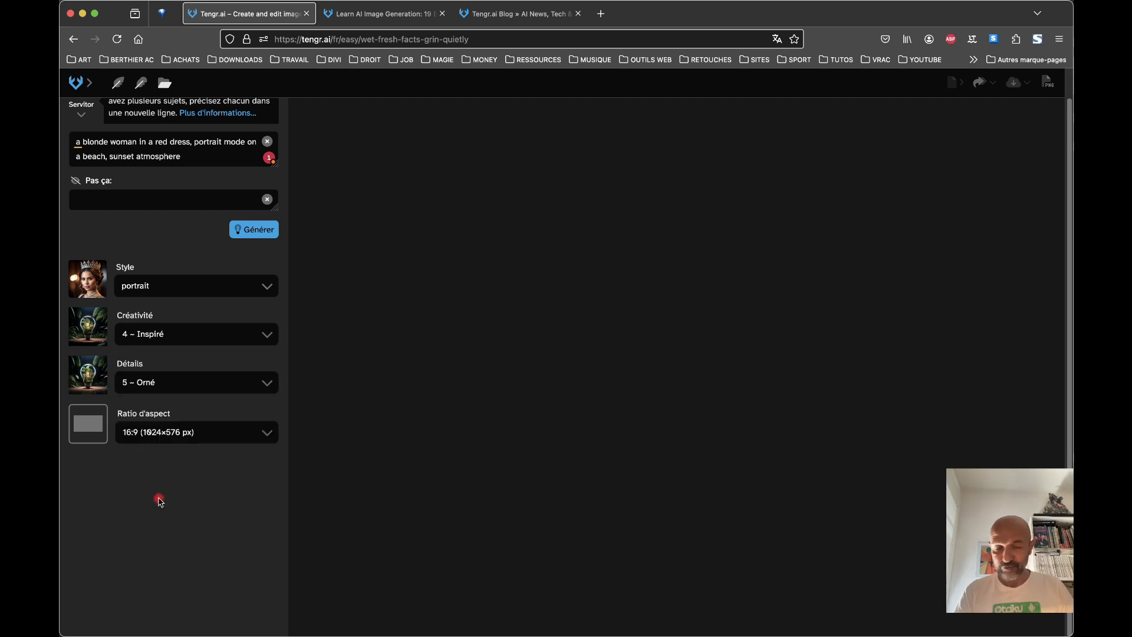
click(255, 231)
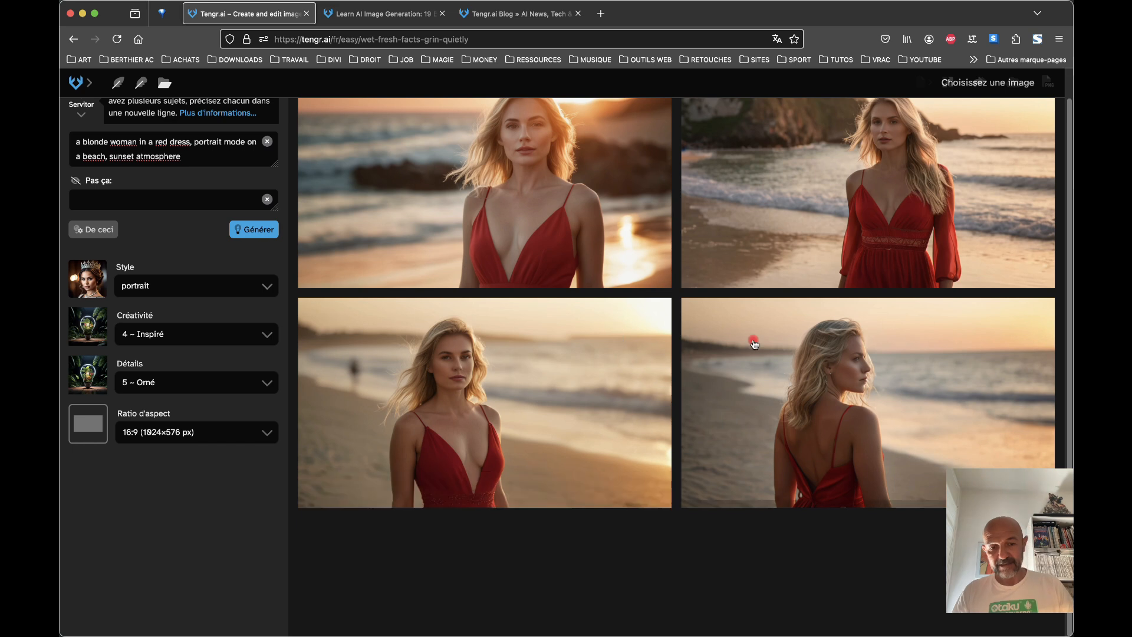
scroll(548, 387, up, 1)
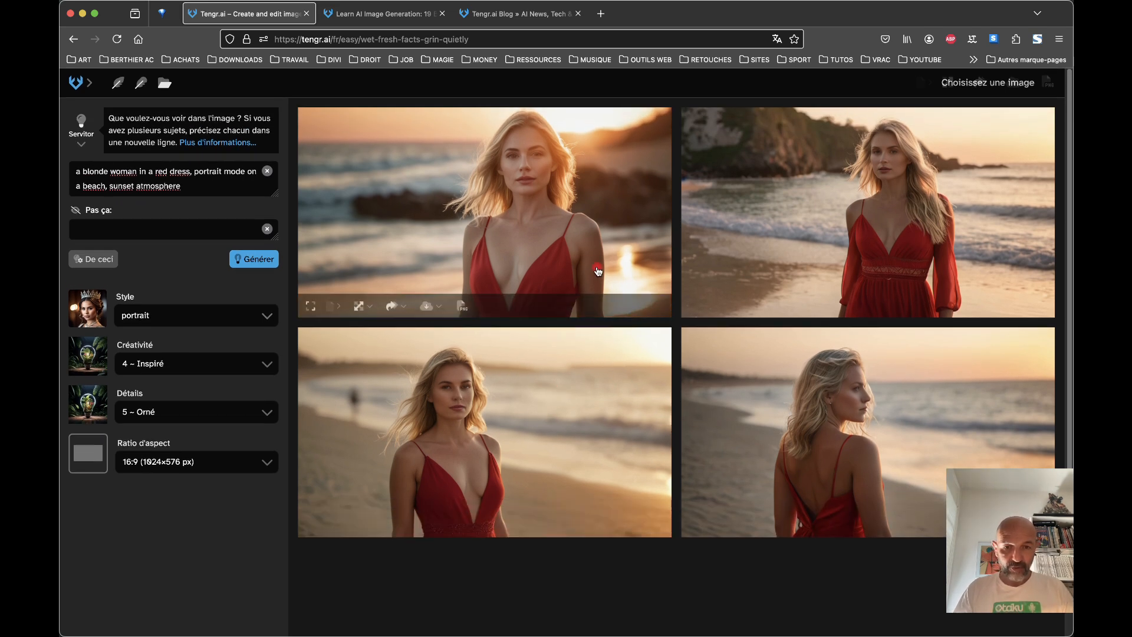
mouse_move(475, 379)
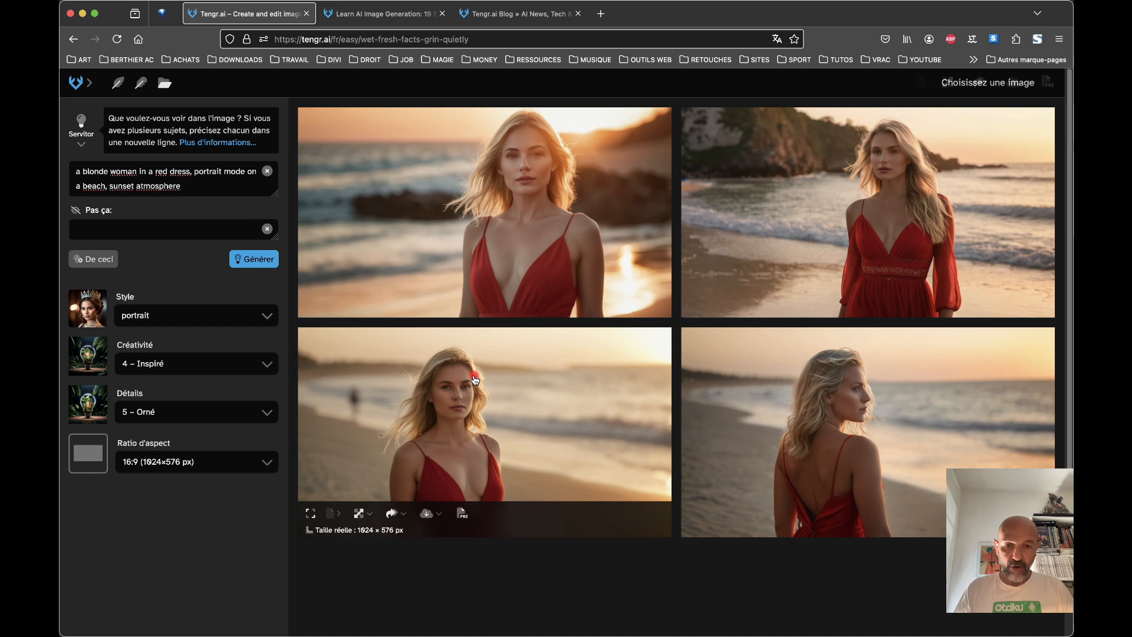
mouse_move(548, 257)
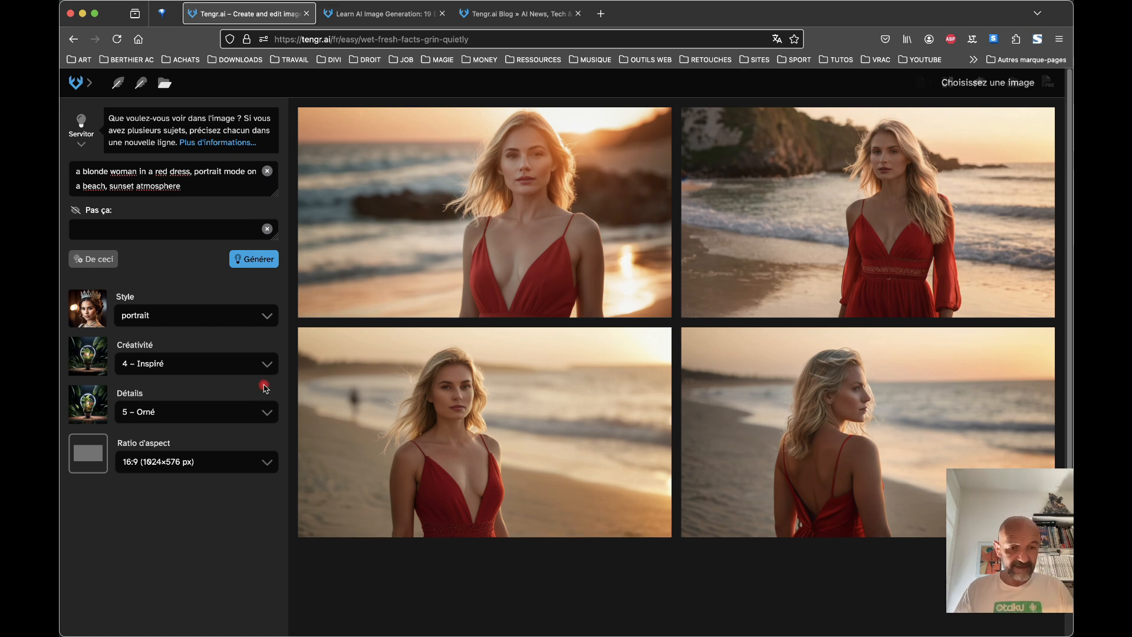
Step: Set Créativité to 5 – Rampant, choose the photographie style, and generate the images again
click(268, 366)
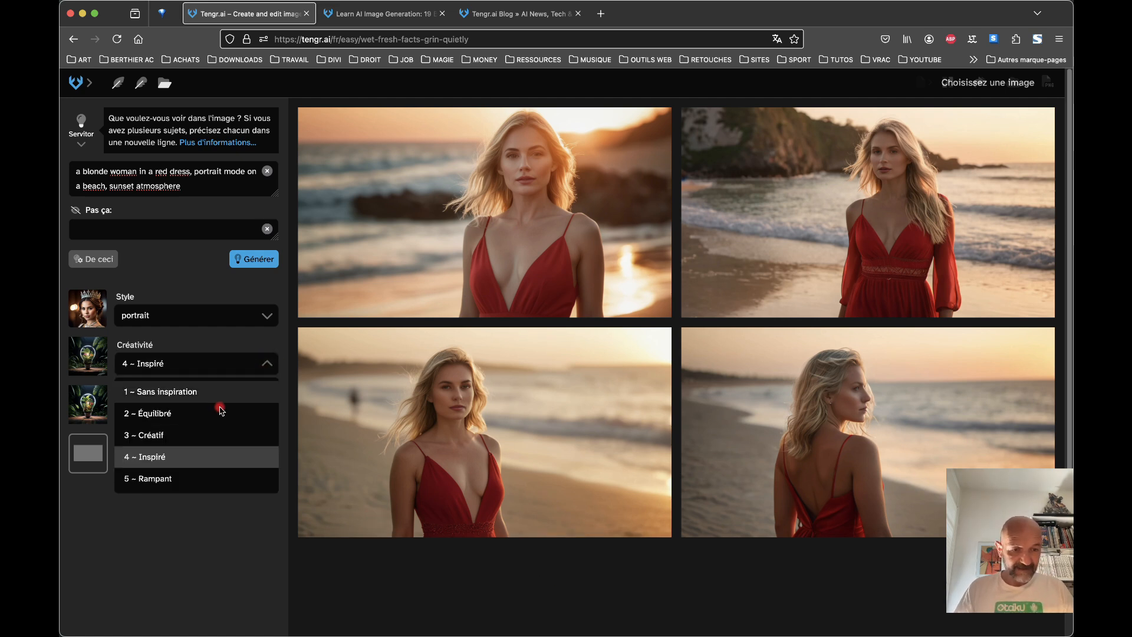
click(168, 483)
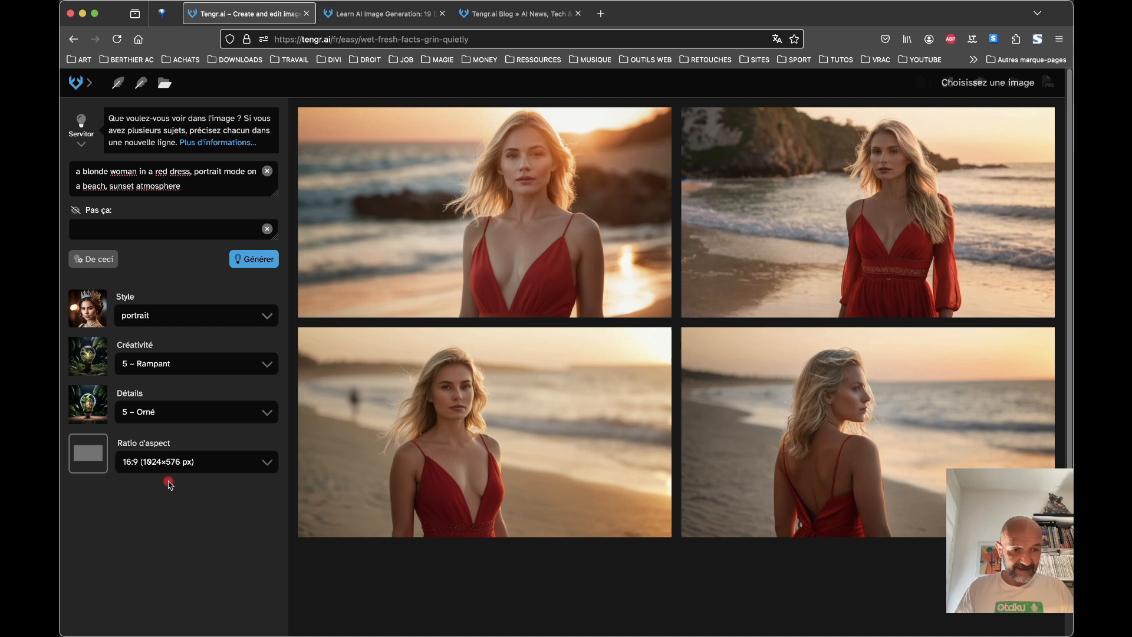
click(268, 319)
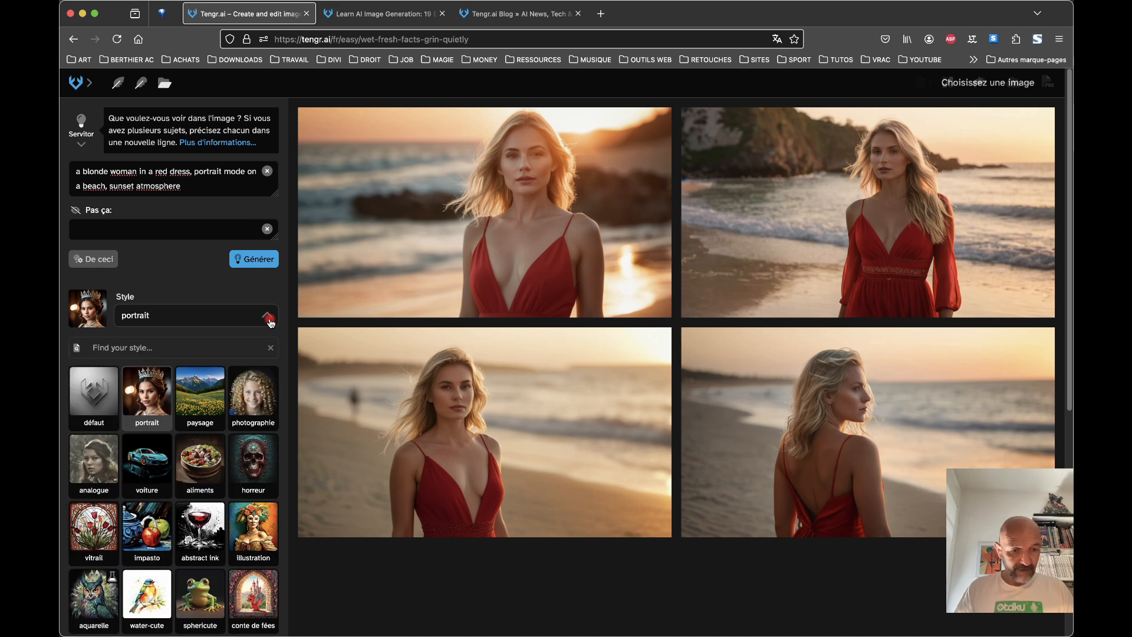
click(255, 406)
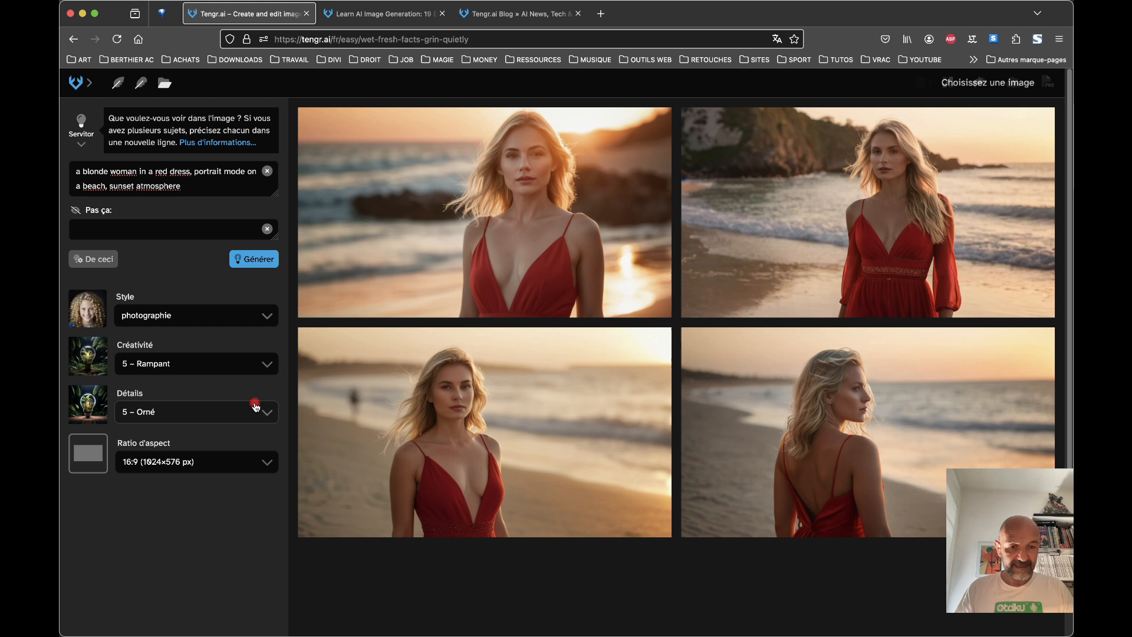
click(257, 259)
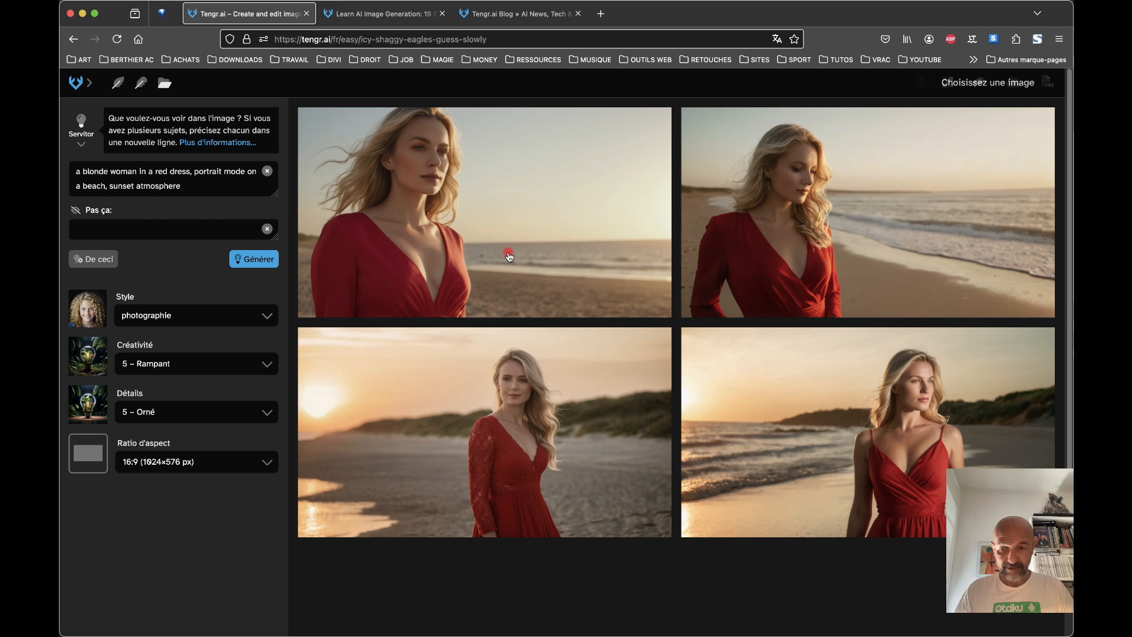
Step: Replace the prompt with "futuristic city in the rain, film-style flying cars" and choose the paysage style
mouse_move(526, 235)
mouse_move(653, 433)
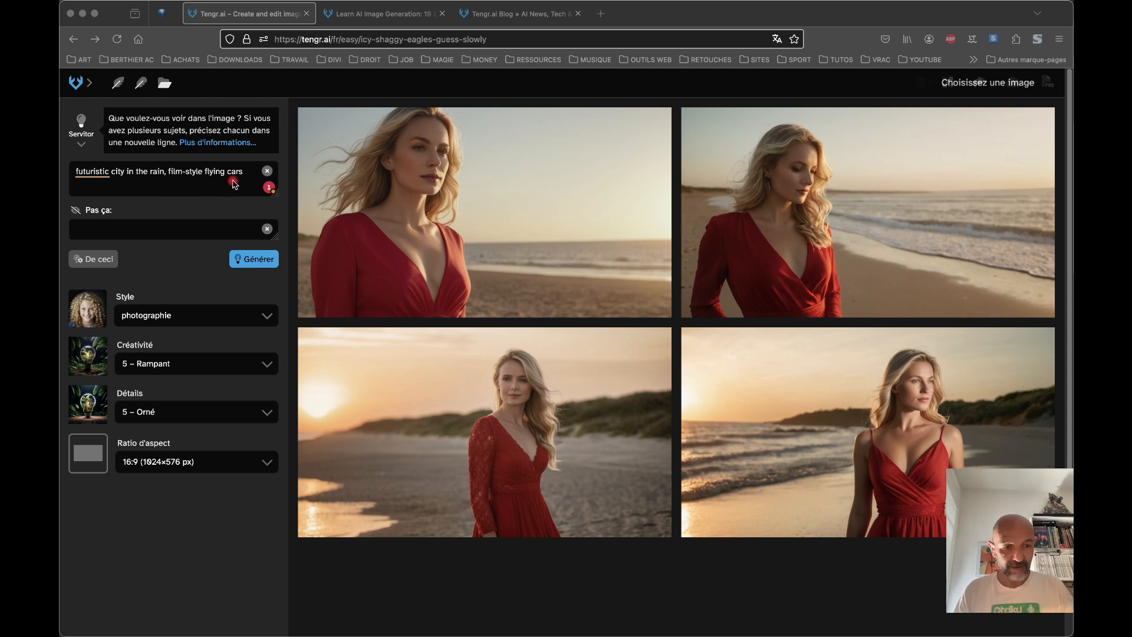
click(269, 318)
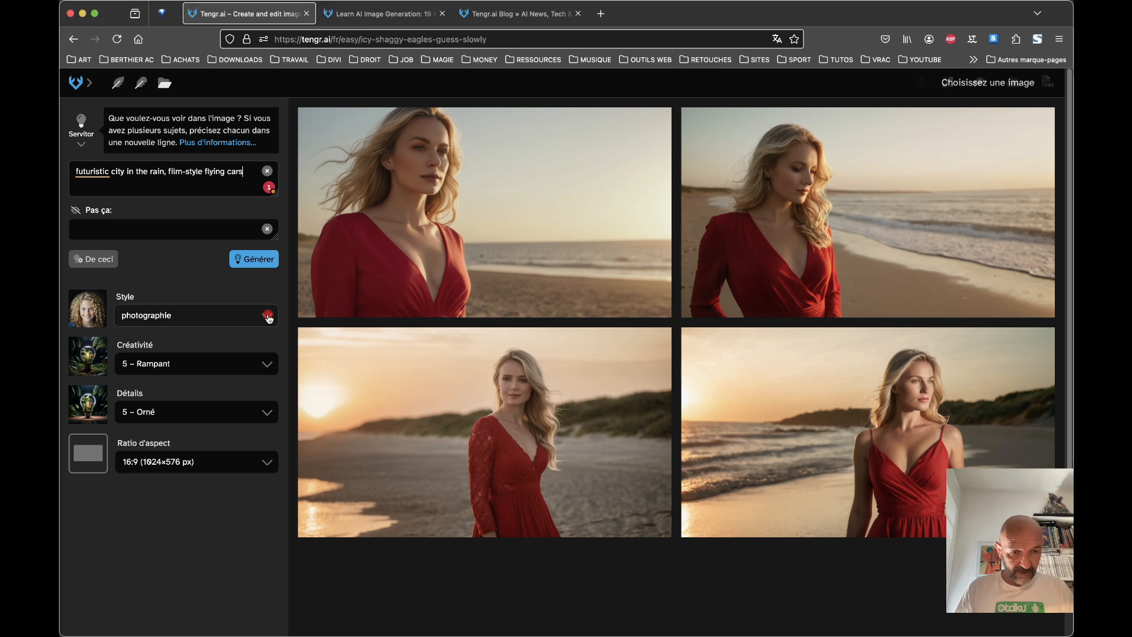
click(268, 318)
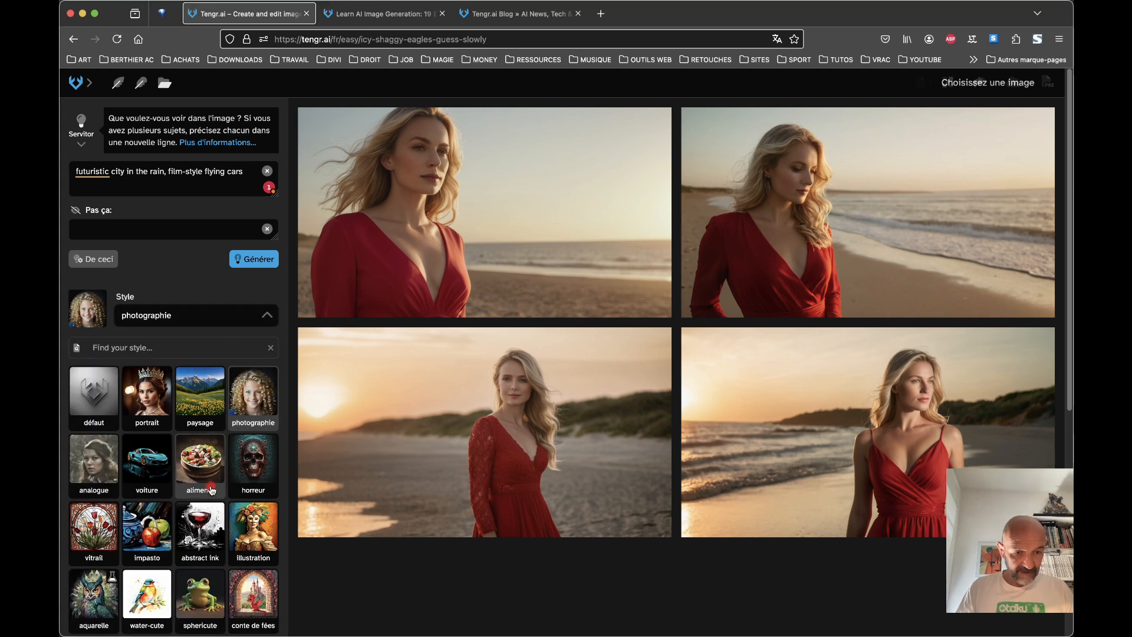
scroll(211, 490, down, 5)
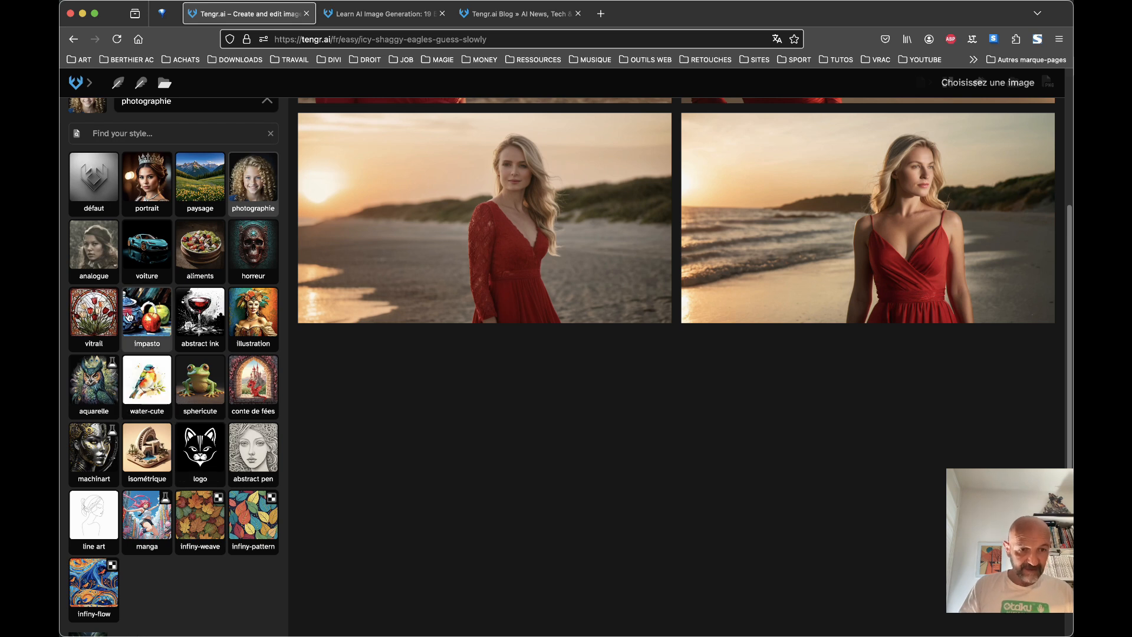
click(199, 181)
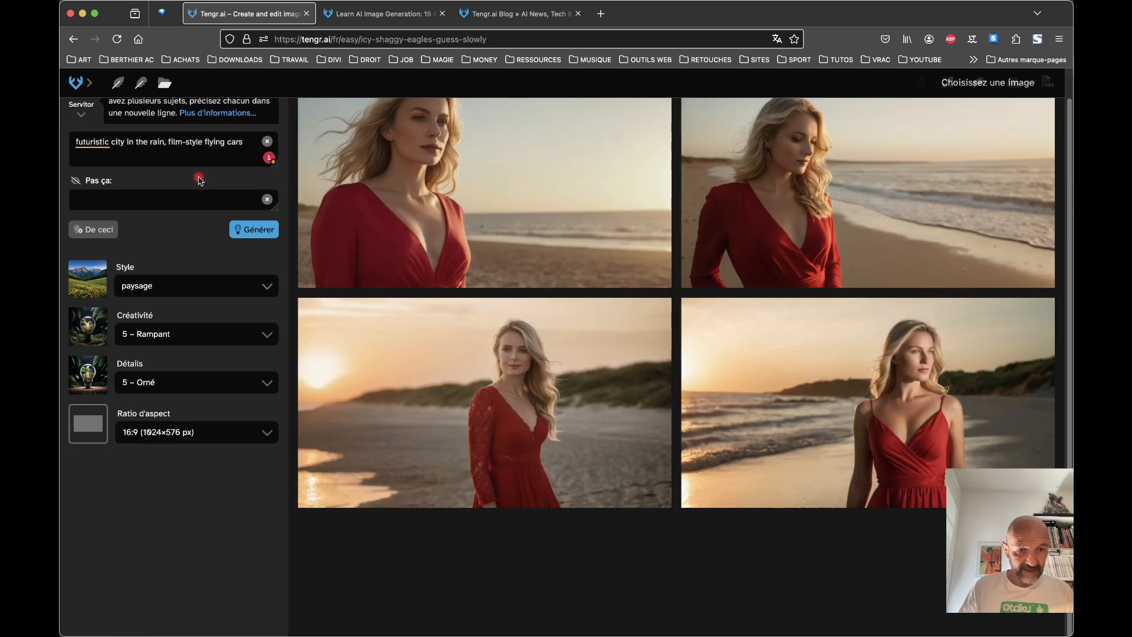
Step: Set Créativité to 4 – Inspiré and generate the futuristic city images
click(269, 339)
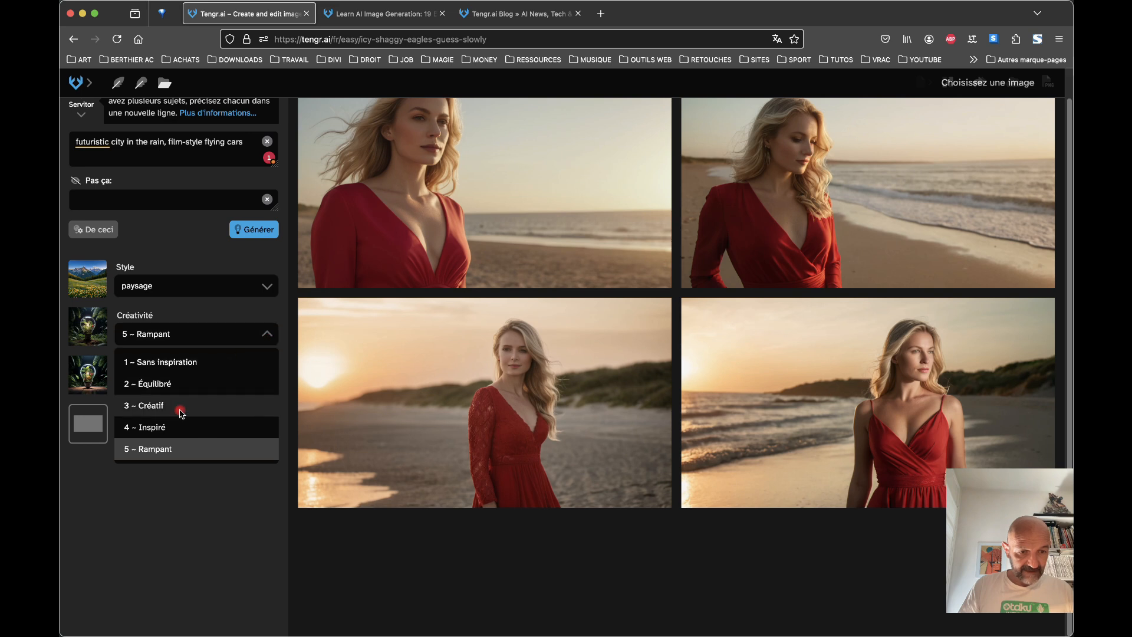
click(149, 427)
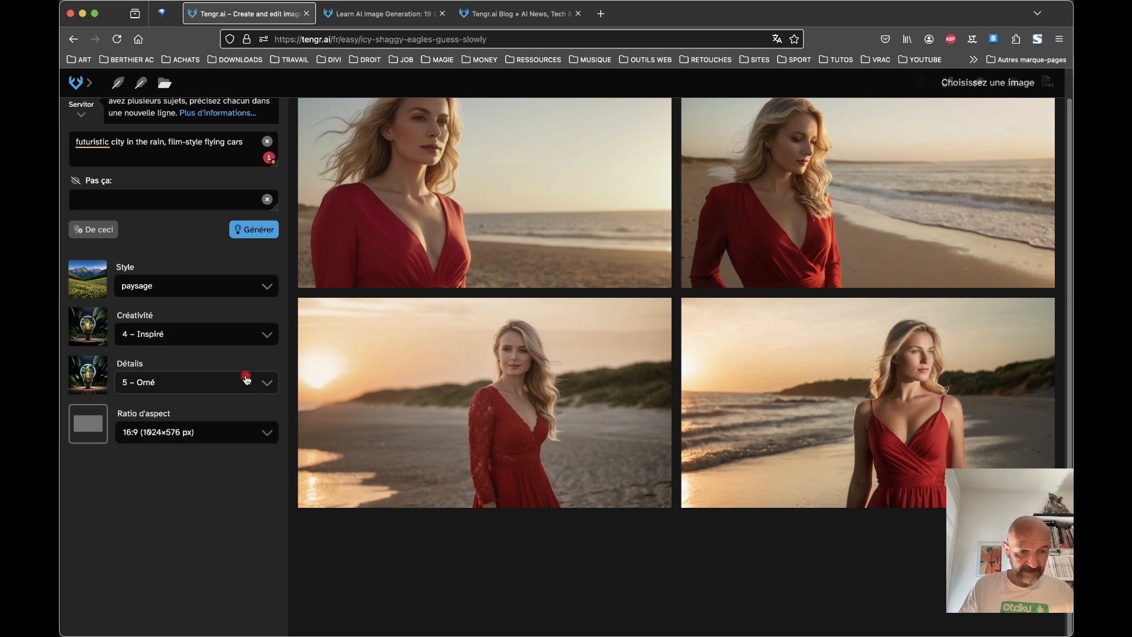
click(256, 231)
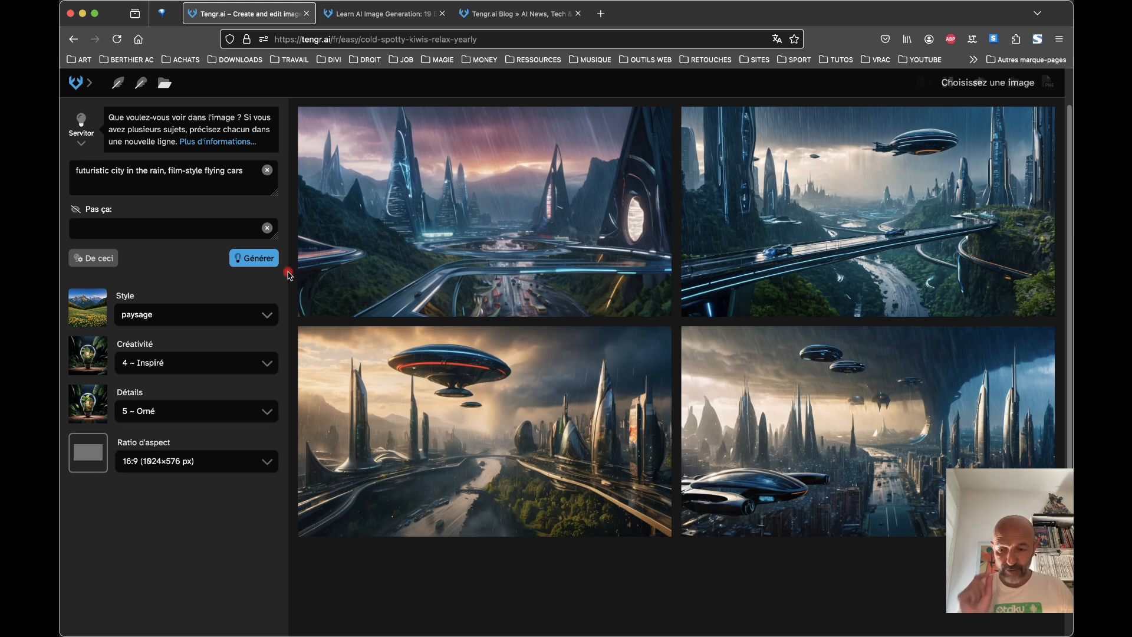
Step: Lower Créativité to 2 – Équilibré and generate the futuristic city images again
click(271, 366)
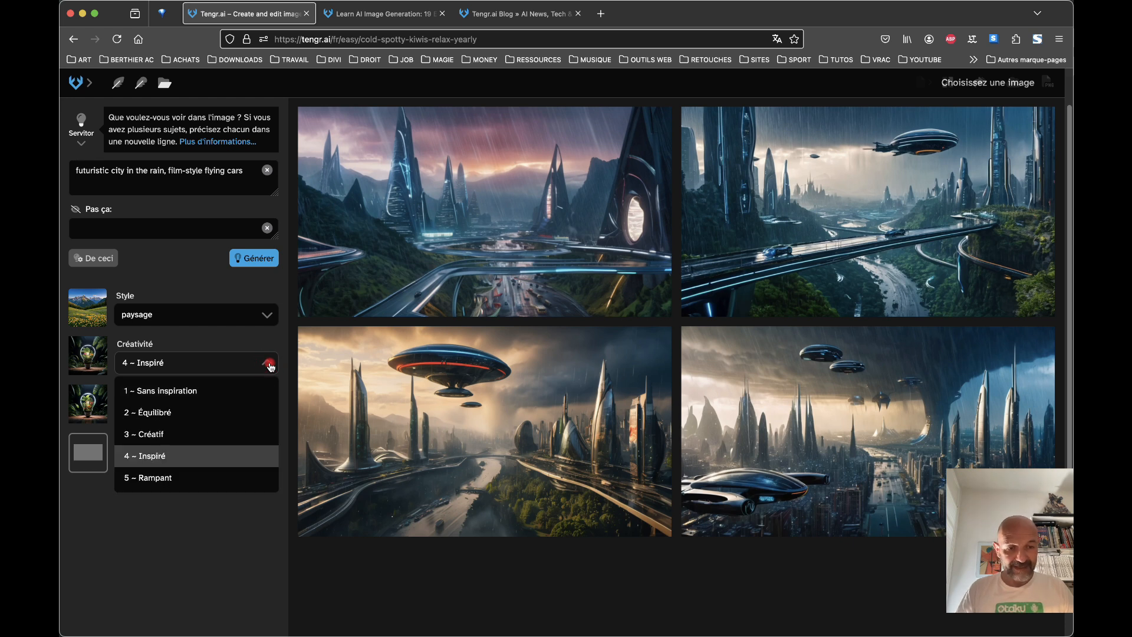
click(160, 415)
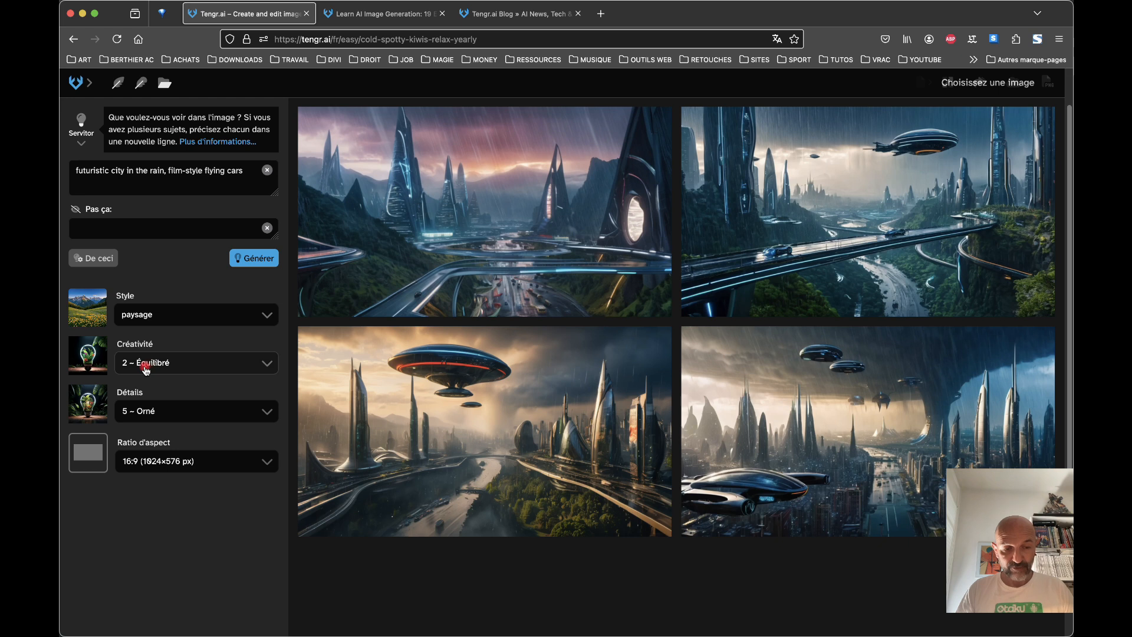
click(252, 258)
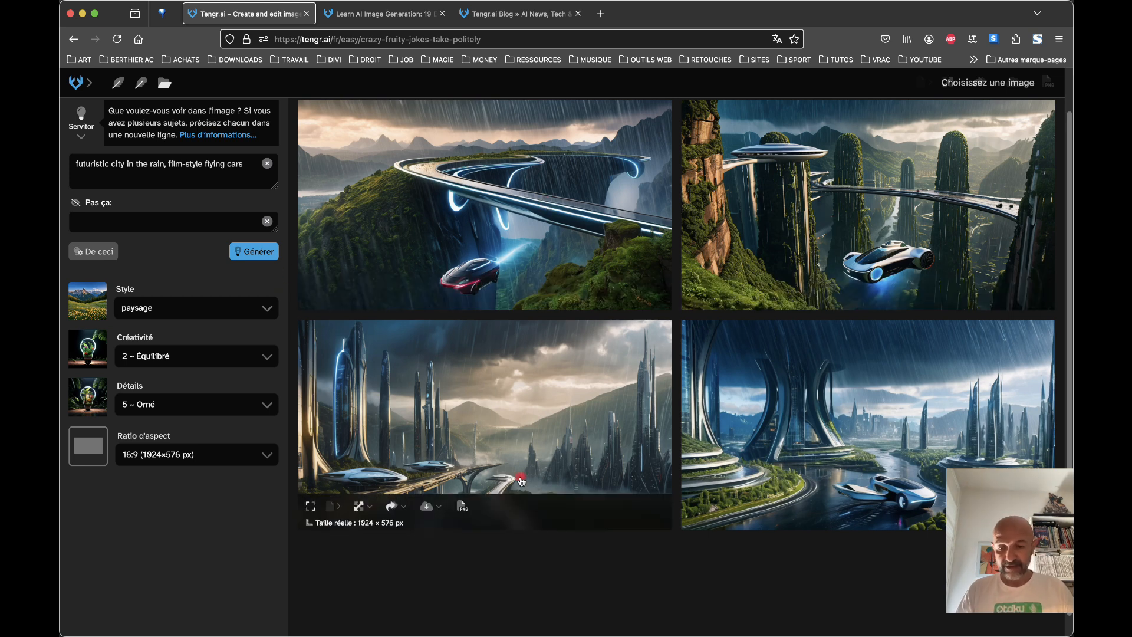
scroll(521, 482, down, 1)
scroll(521, 482, up, 3)
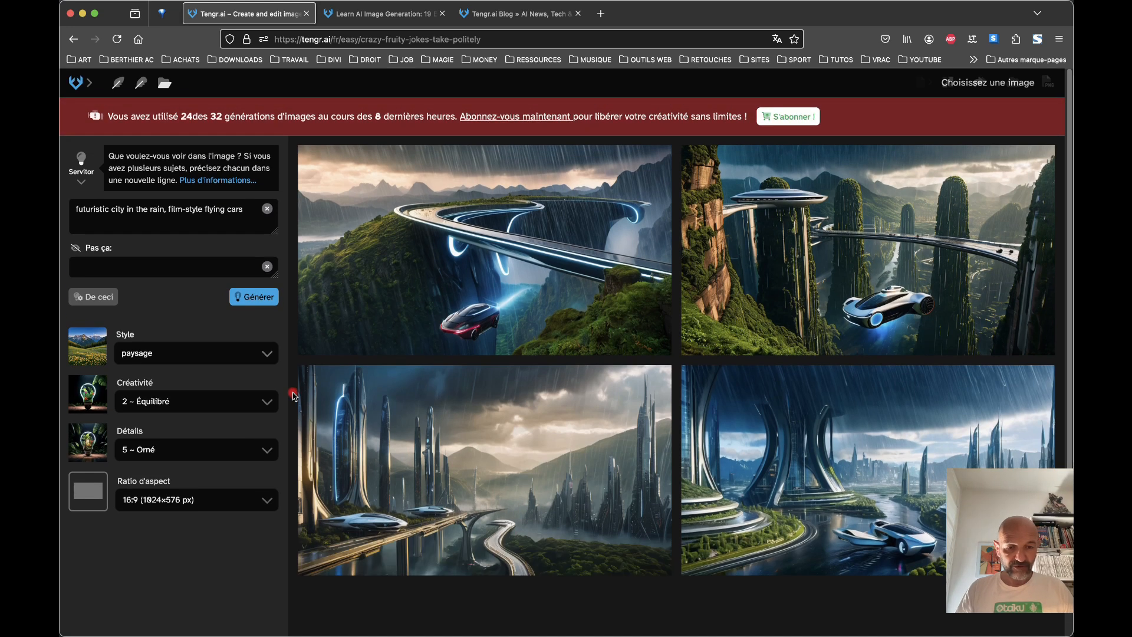
click(272, 405)
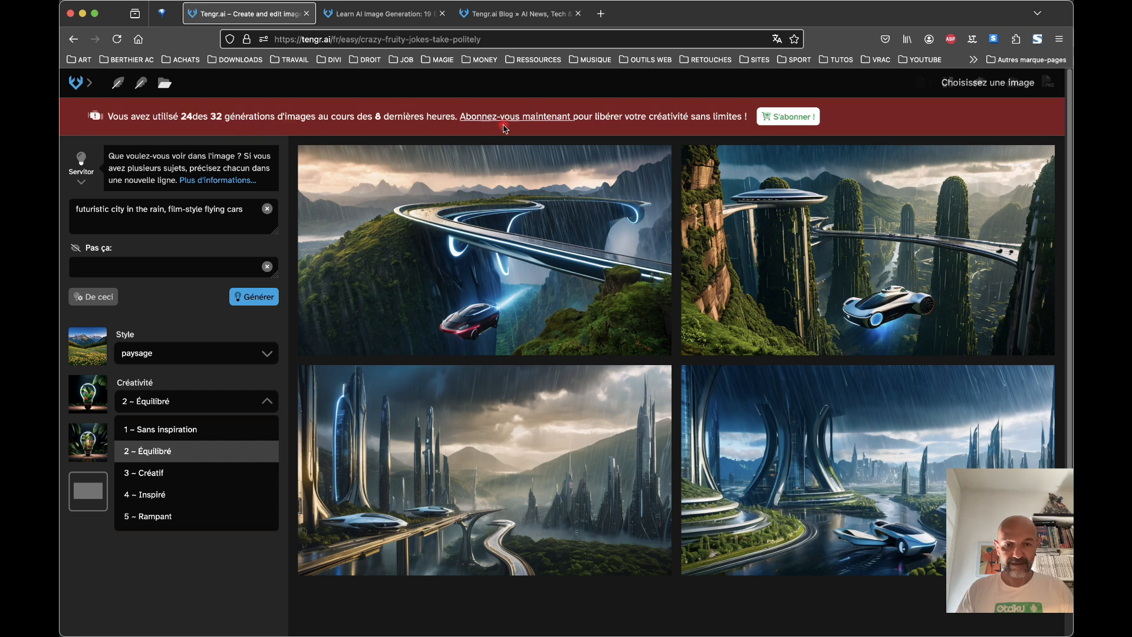
mouse_move(902, 253)
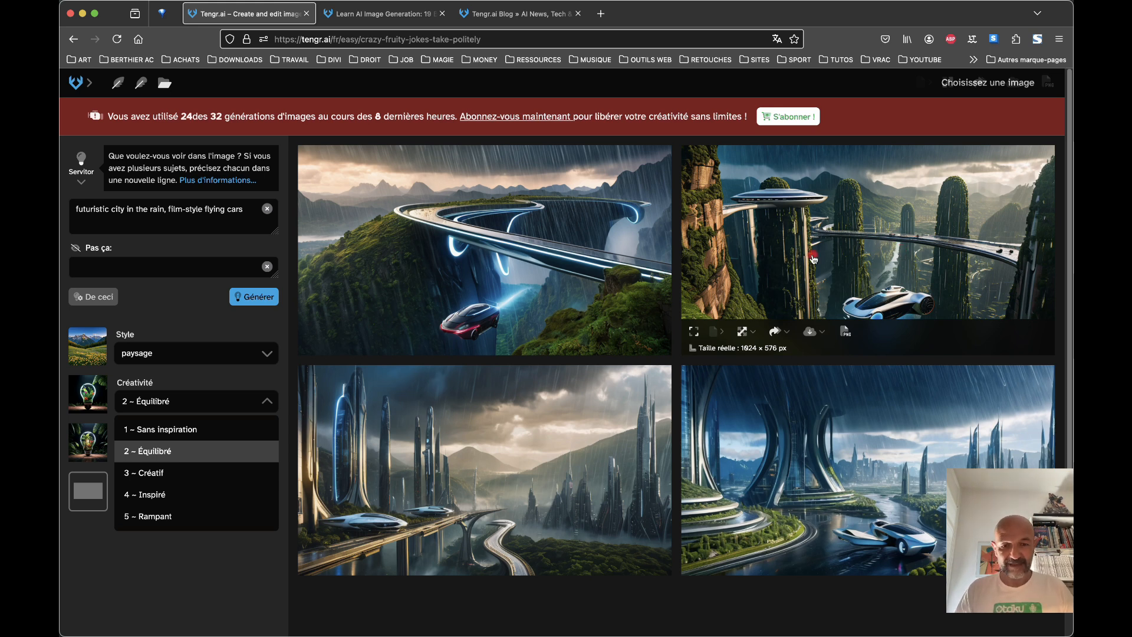
mouse_move(658, 290)
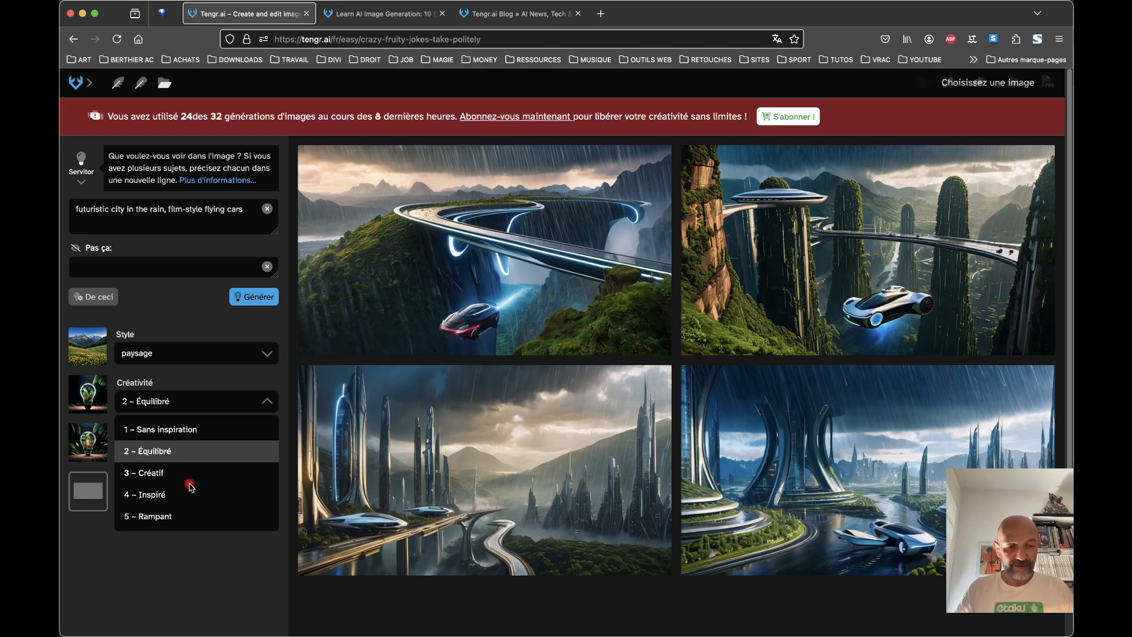
click(161, 555)
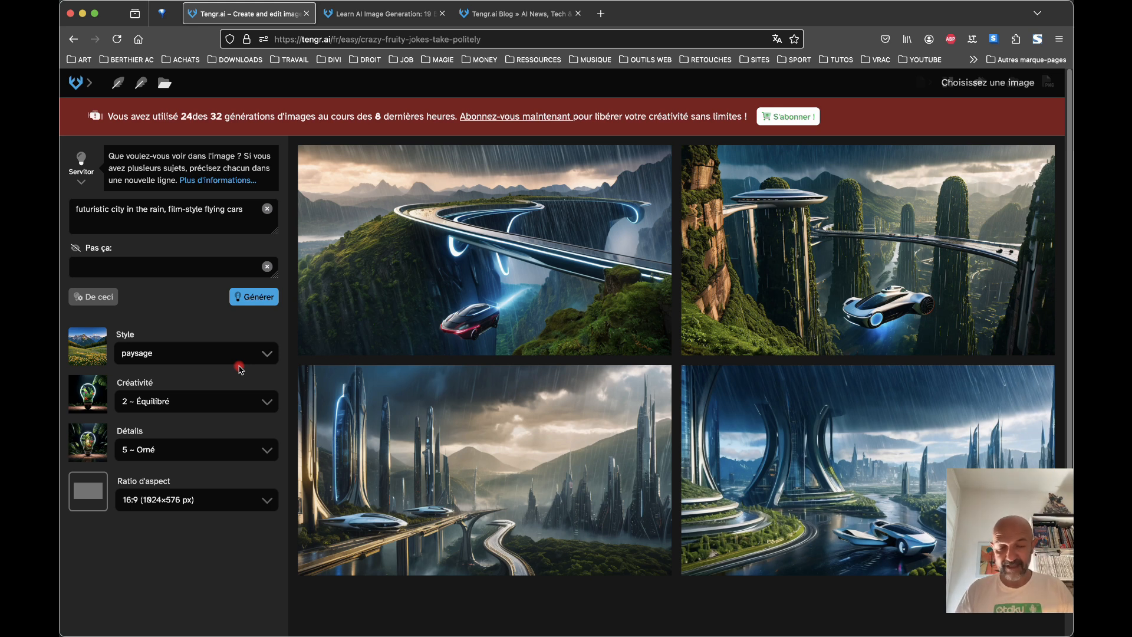
Step: Return to the project overview, look over the saved projects, and start an Image → Easy Mode project
click(141, 90)
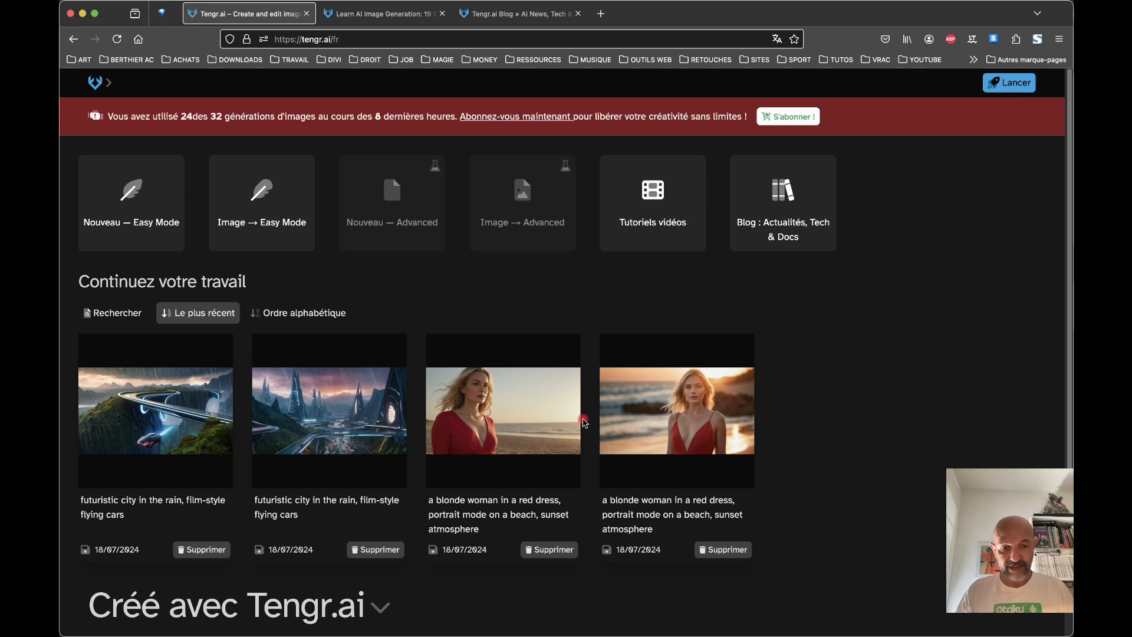
scroll(523, 317, down, 2)
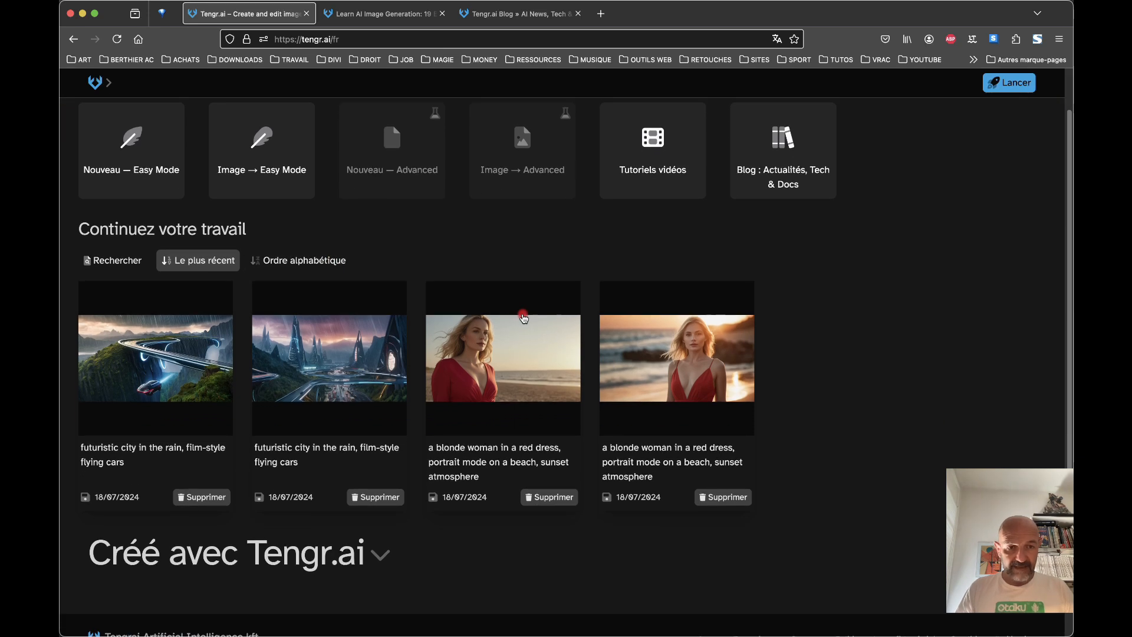
click(250, 174)
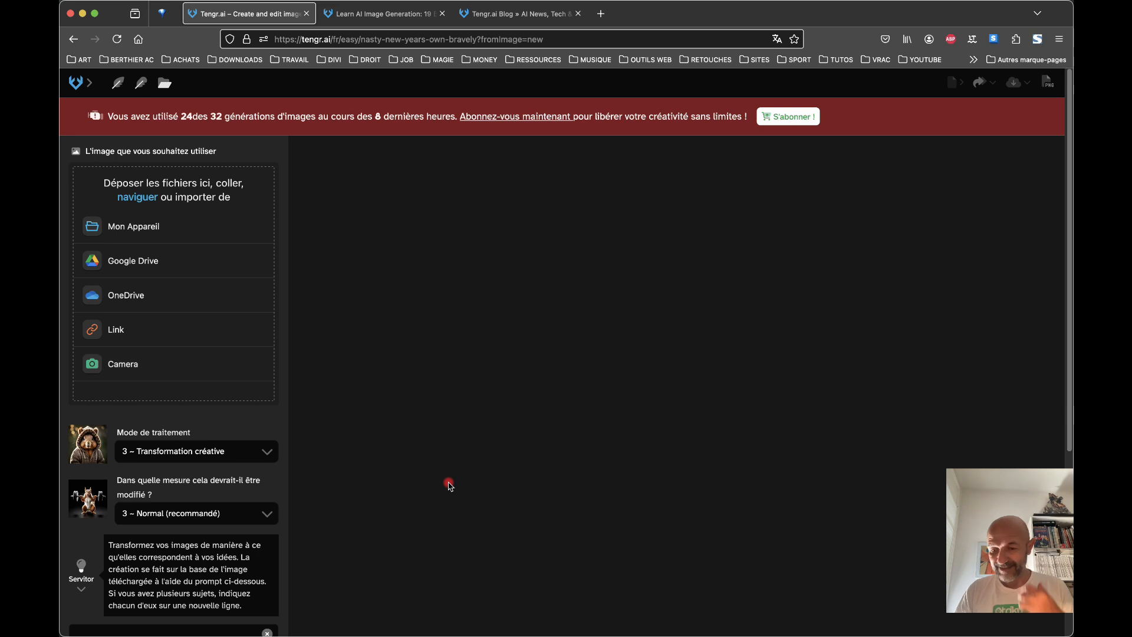
Step: Upload the PNG of the mysterious man in a stetson from the device as the source image, and close its preview and the file window
scroll(449, 485, down, 3)
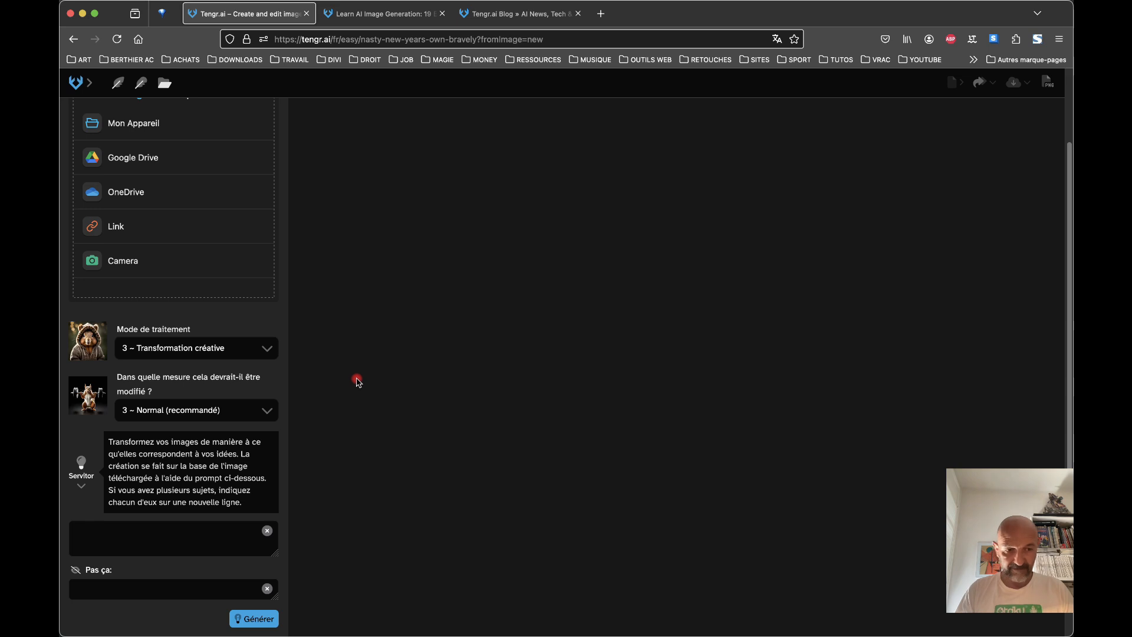
scroll(356, 380, up, 3)
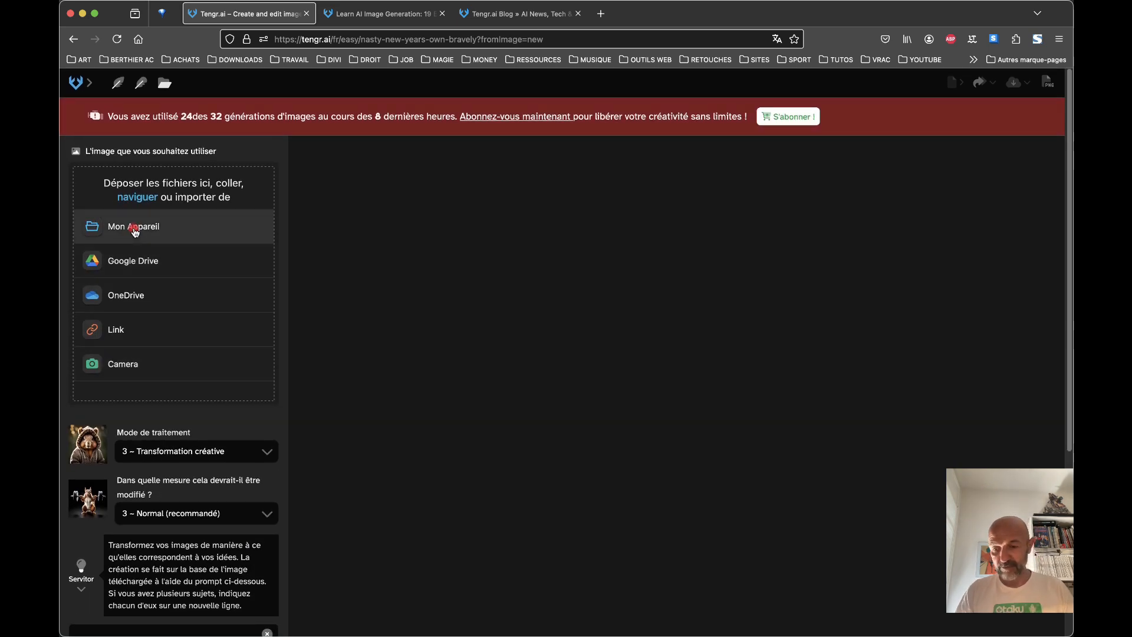
click(135, 232)
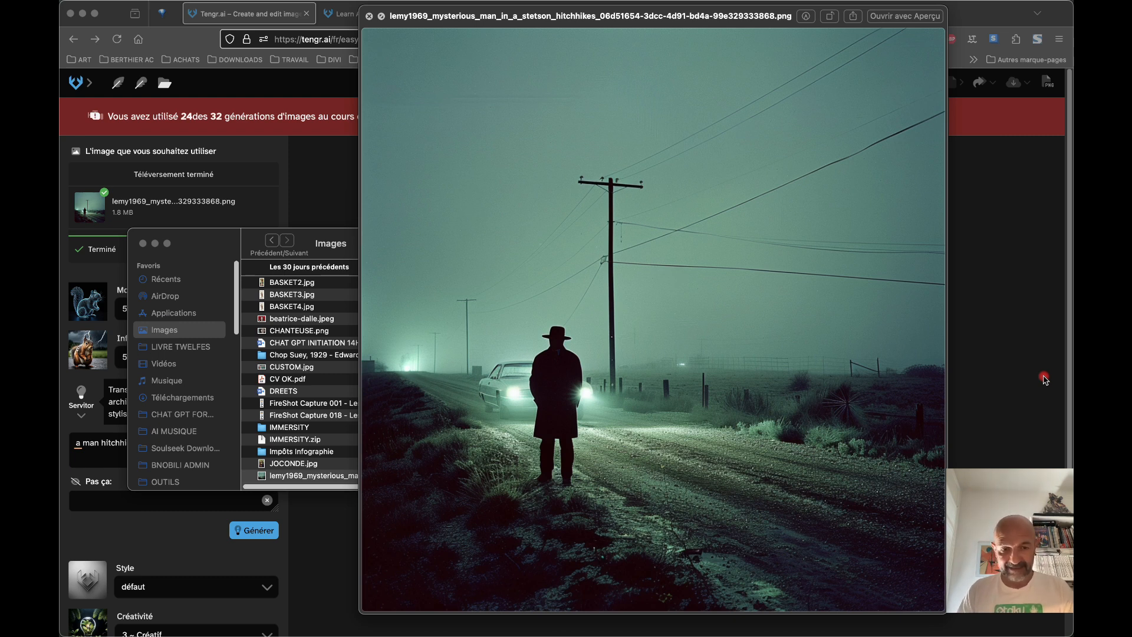
click(369, 17)
click(142, 243)
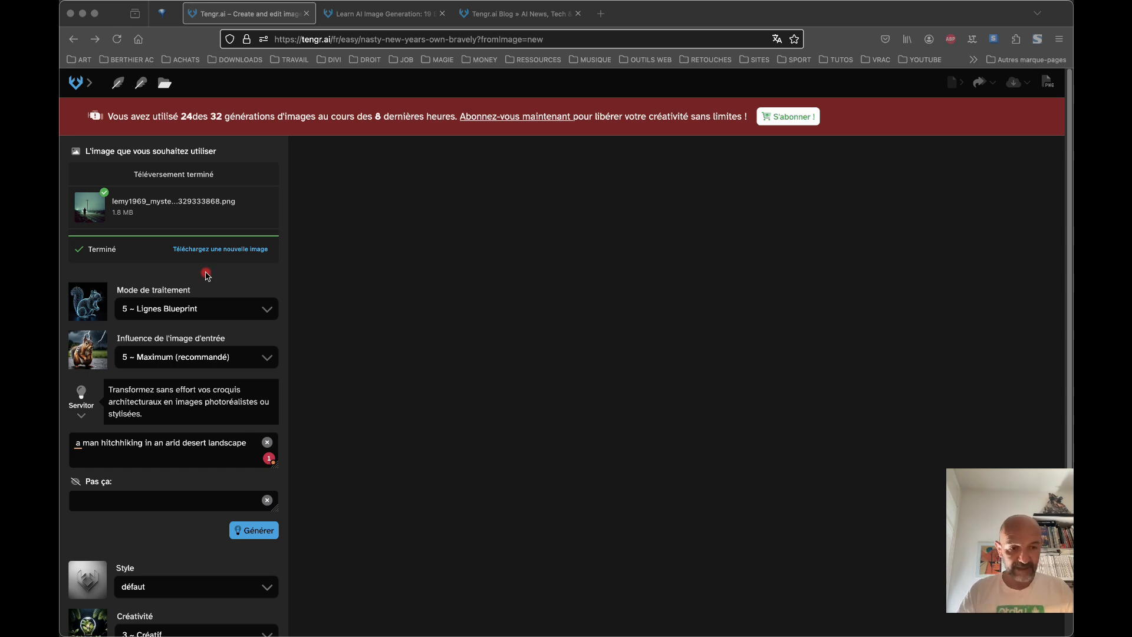
Step: Set the processing mode to 3 – Transformation créative and look over the levels for how strongly the image is modified
click(263, 310)
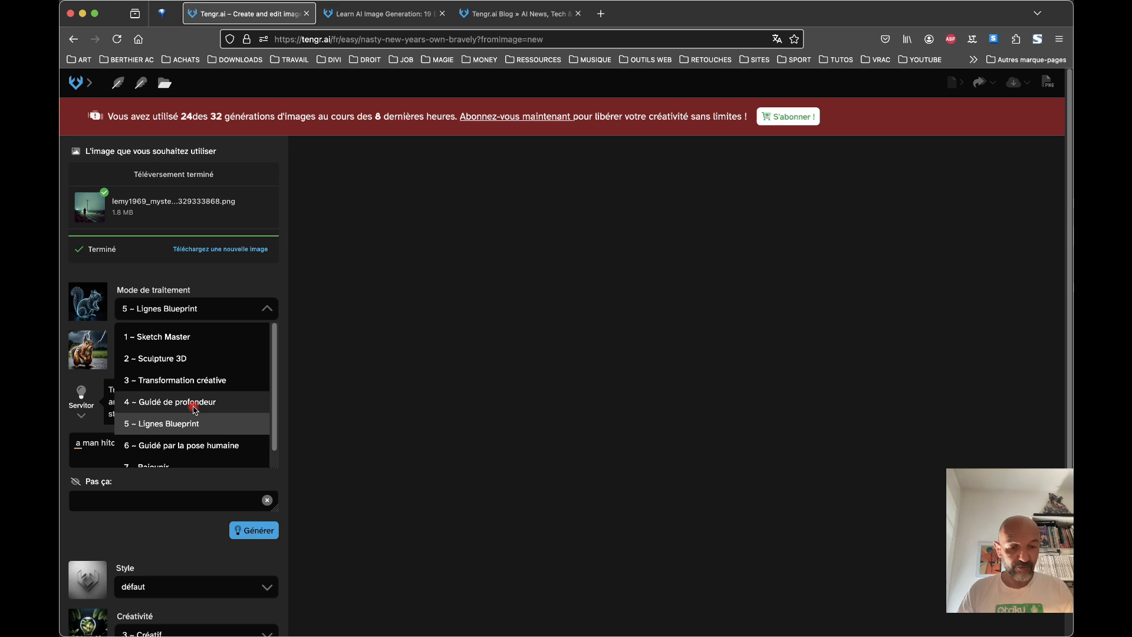
scroll(194, 407, down, 1)
scroll(218, 410, up, 1)
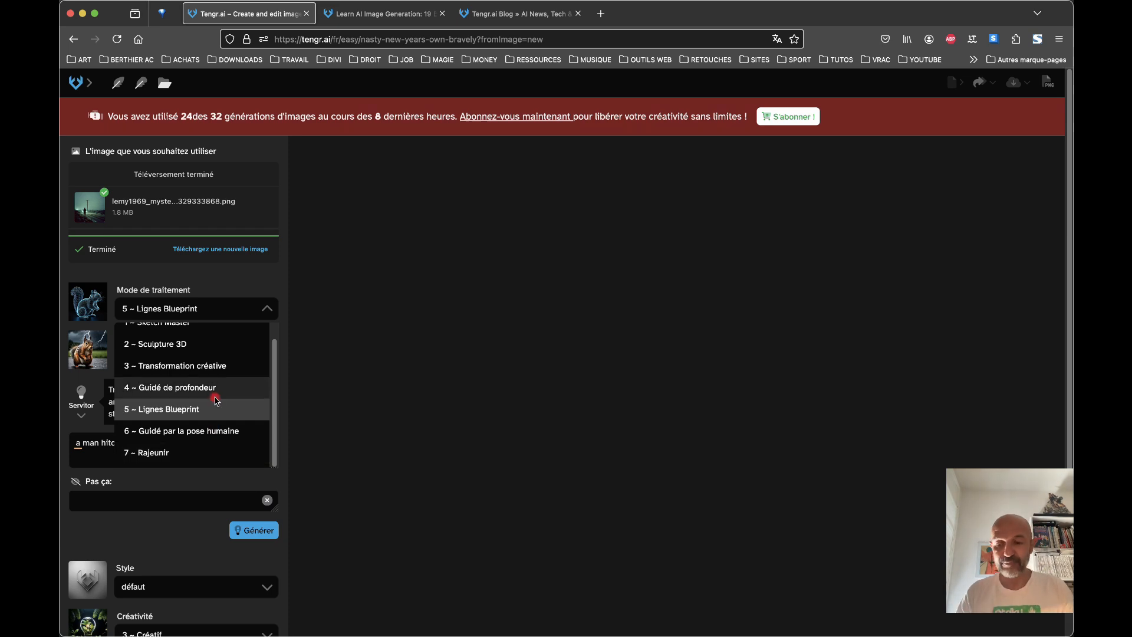
scroll(200, 370, up, 1)
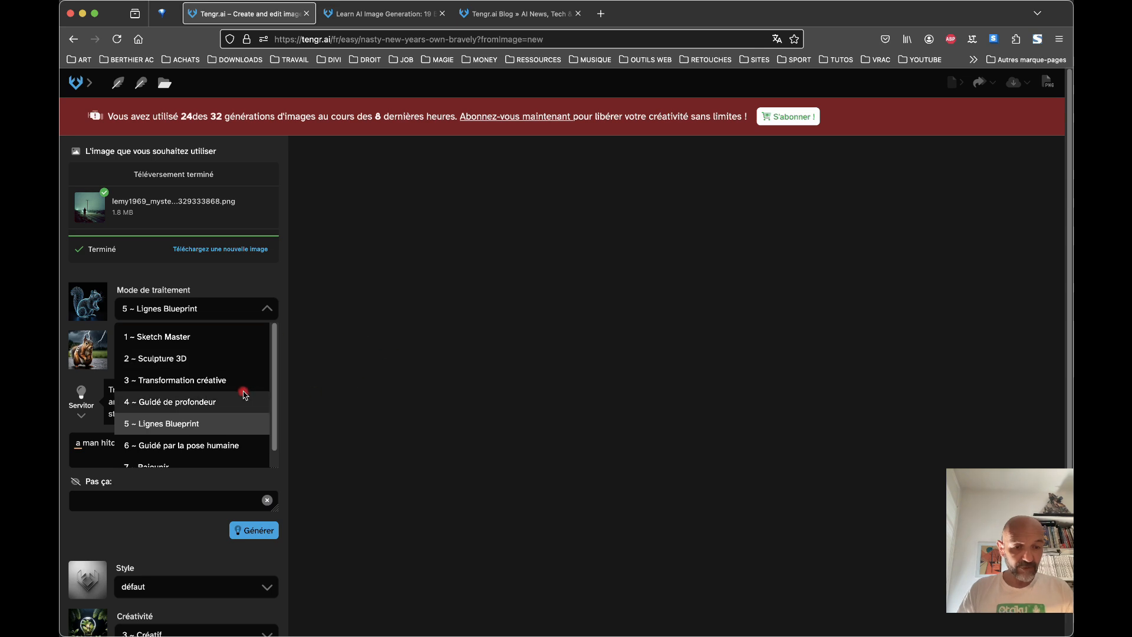
click(184, 382)
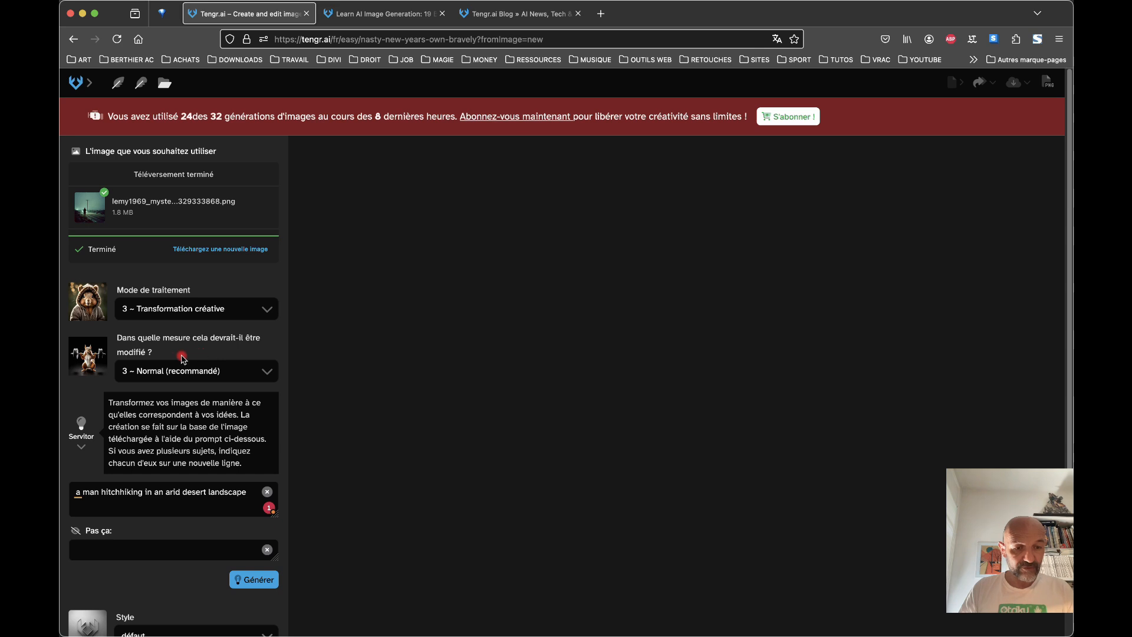
click(267, 375)
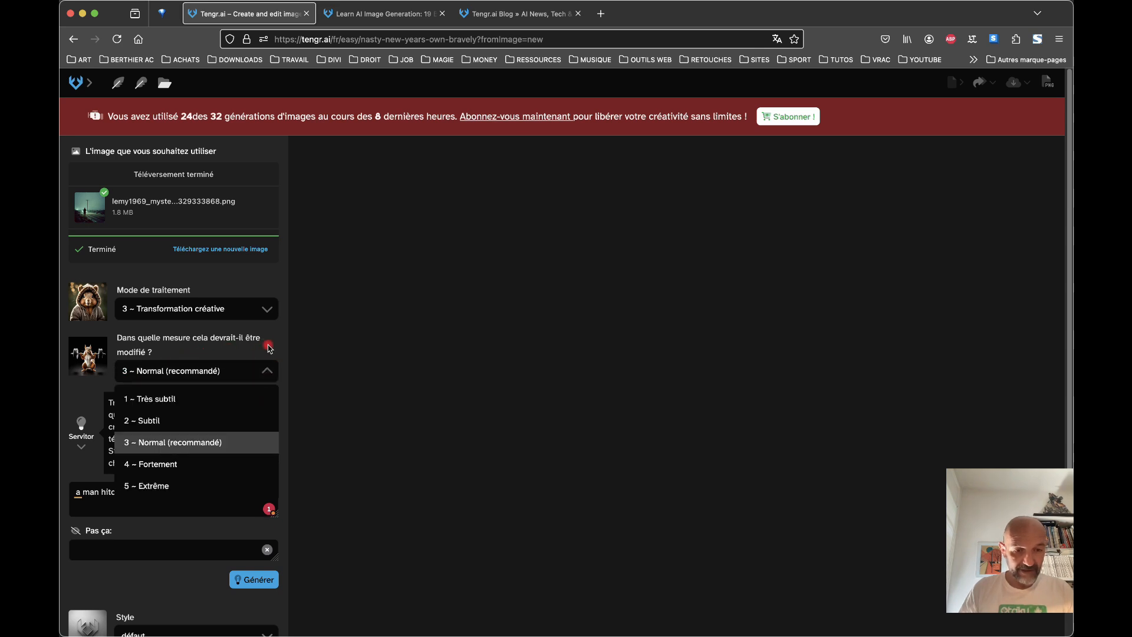
click(269, 348)
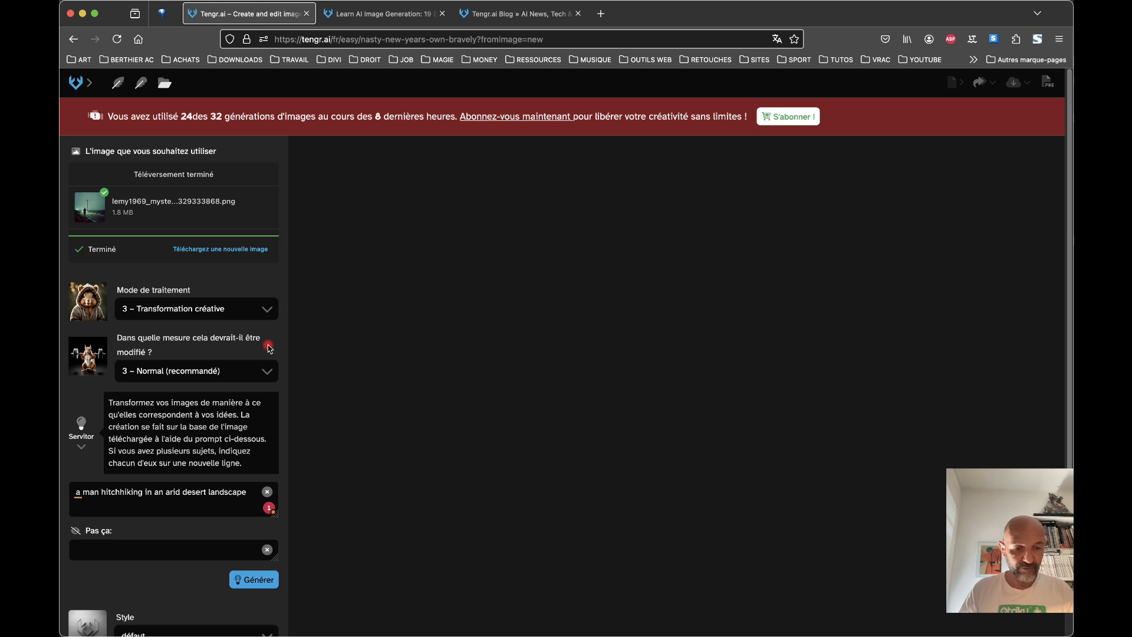
Step: Choose the horreur style for the transformation of the uploaded image
scroll(190, 473, down, 3)
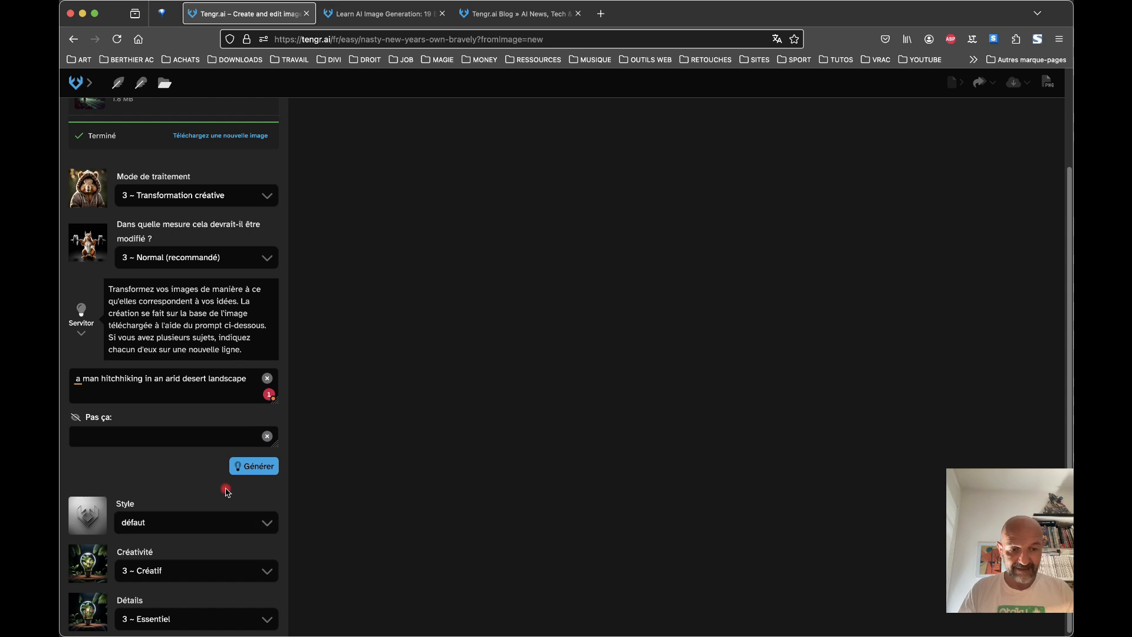
click(266, 523)
scroll(264, 529, down, 9)
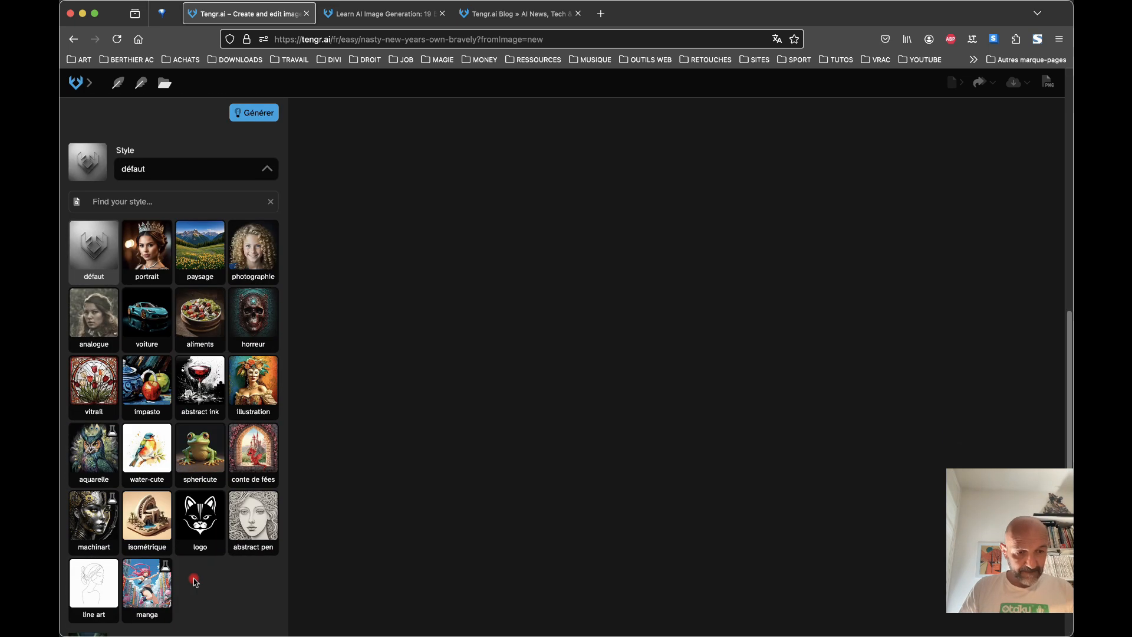
click(253, 315)
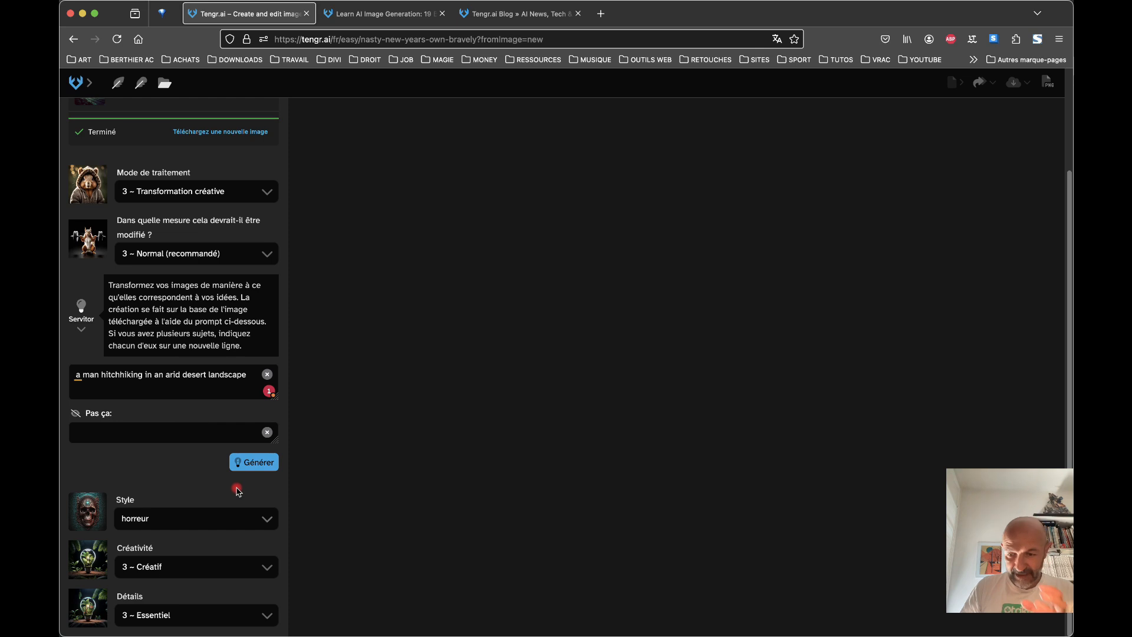
Step: Look over the Créativité and Détails levels without changing them, and generate the images of the man hitchhiking in the desert
click(272, 567)
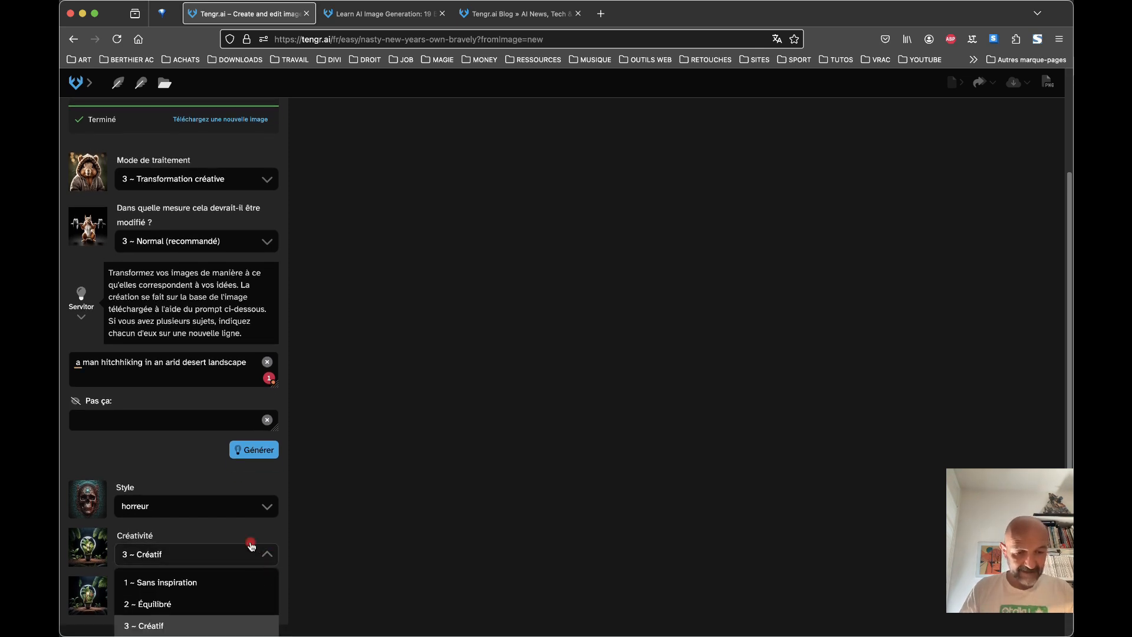
click(236, 531)
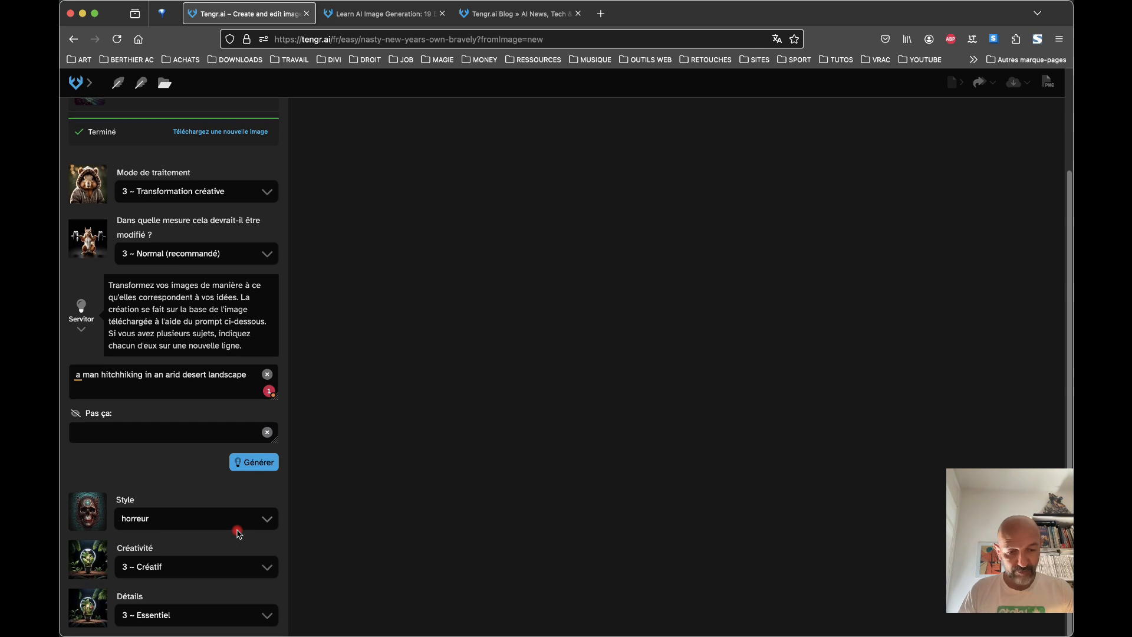
click(270, 617)
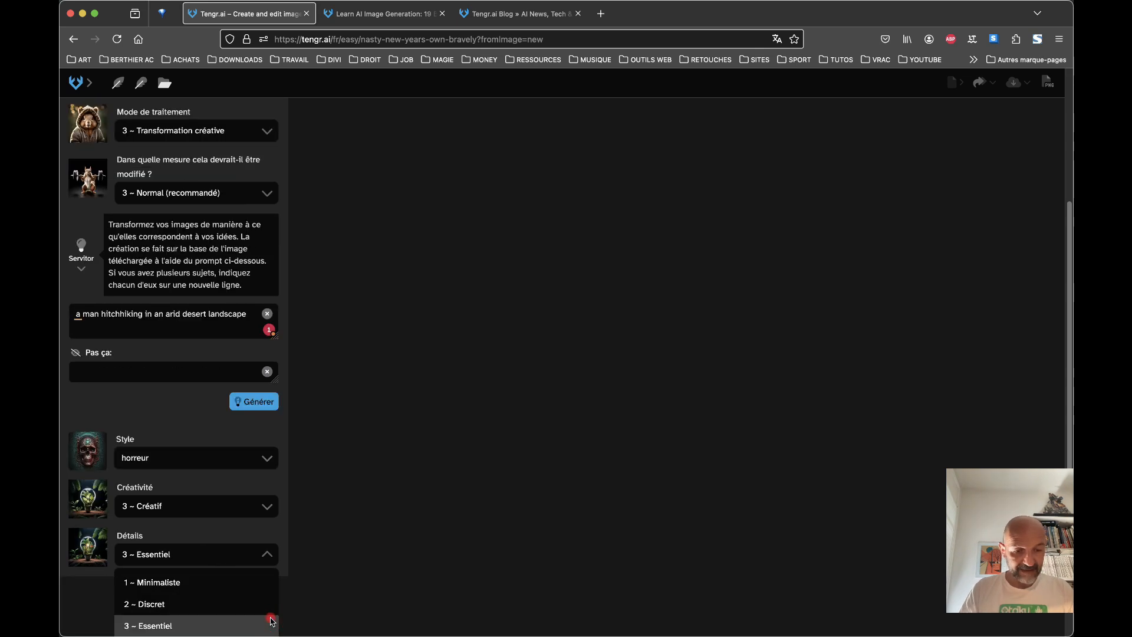
click(268, 621)
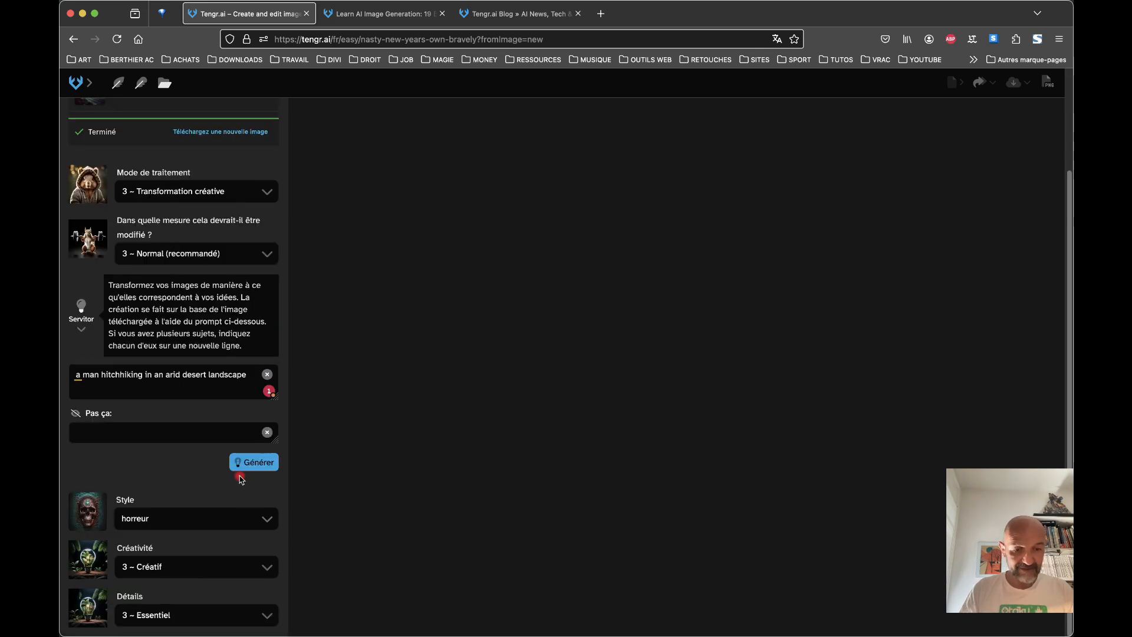
click(252, 461)
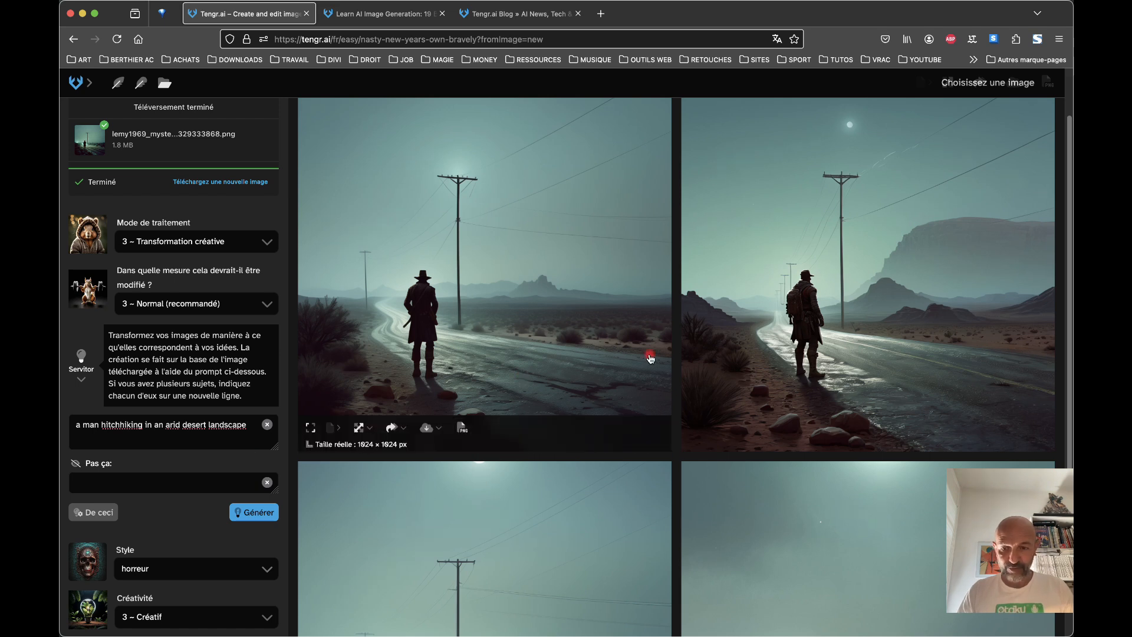
Step: Look over the generated hitchhiker images and change the style to voiture
scroll(650, 356, down, 4)
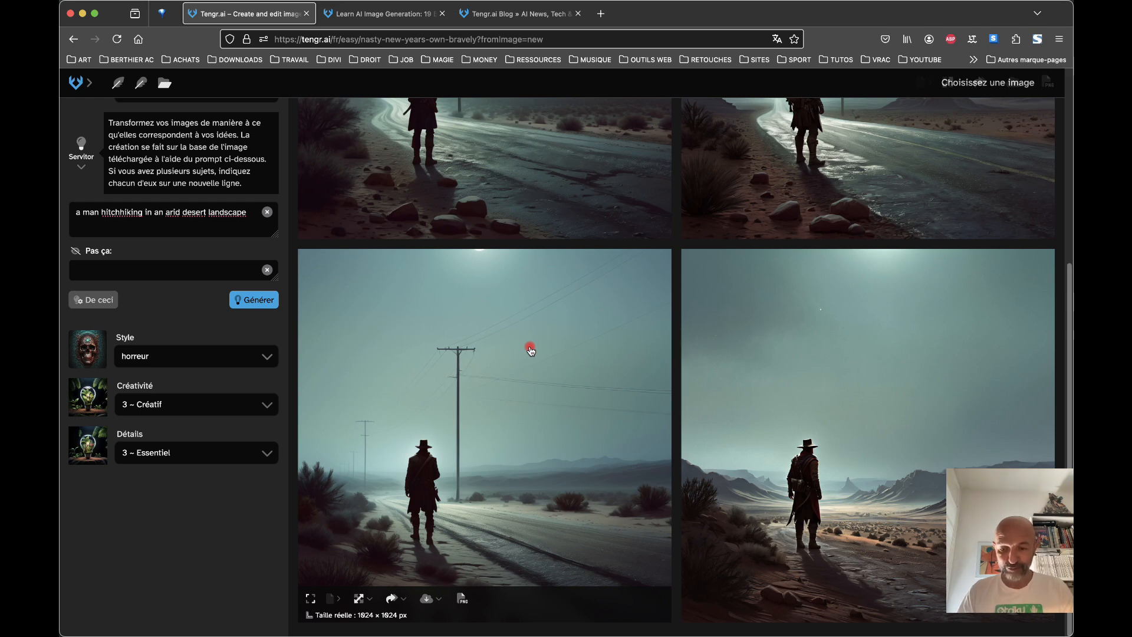
scroll(531, 350, up, 3)
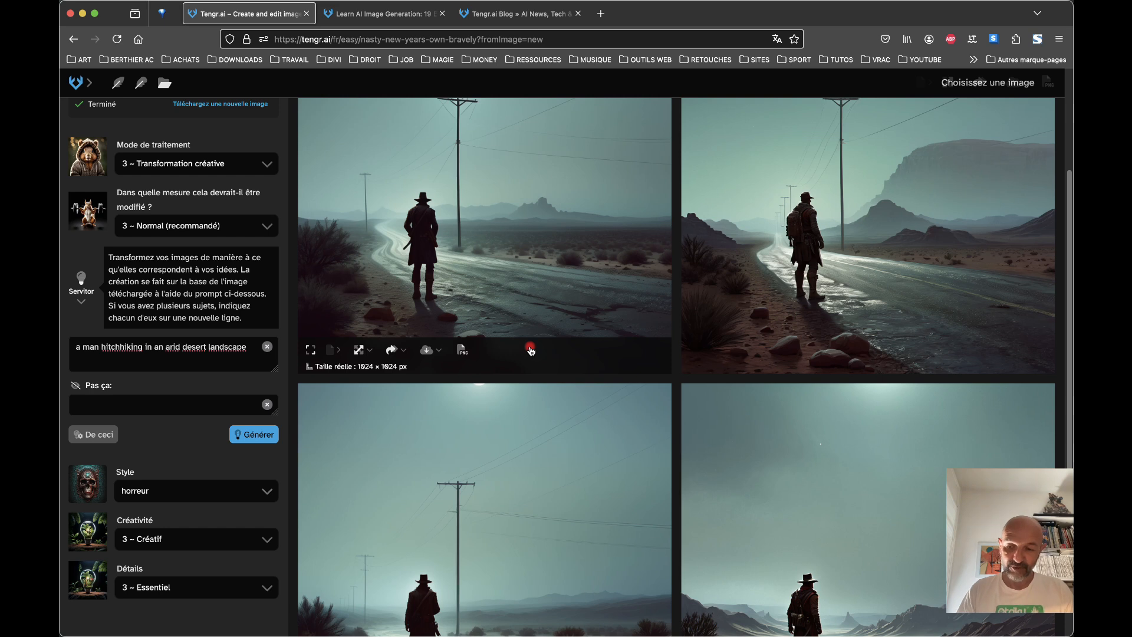
scroll(492, 261, up, 2)
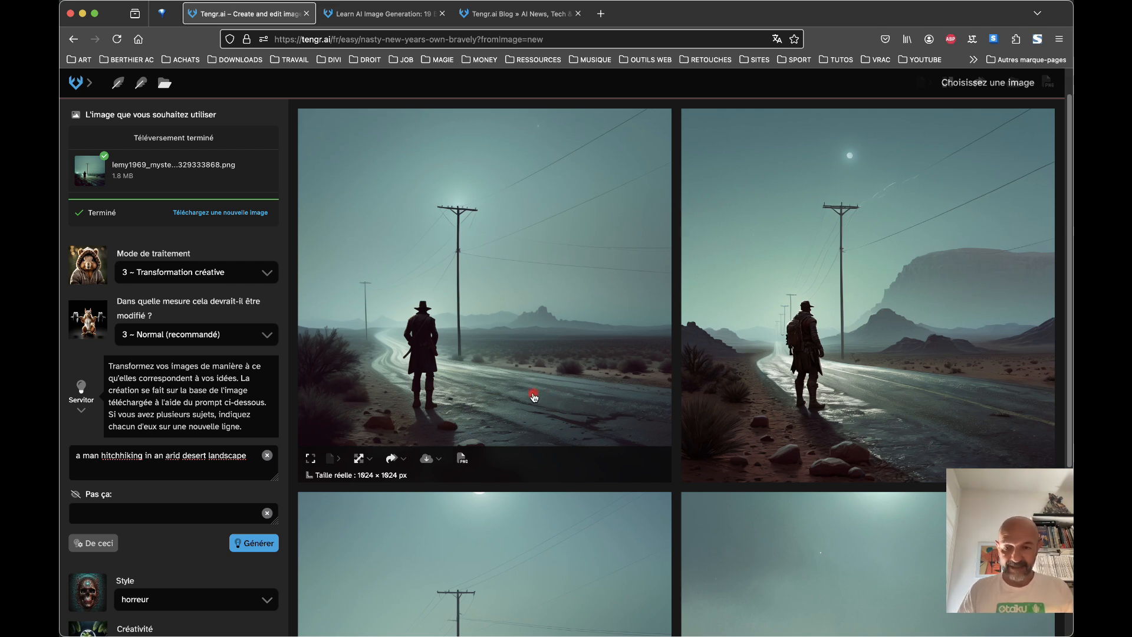
scroll(533, 397, down, 5)
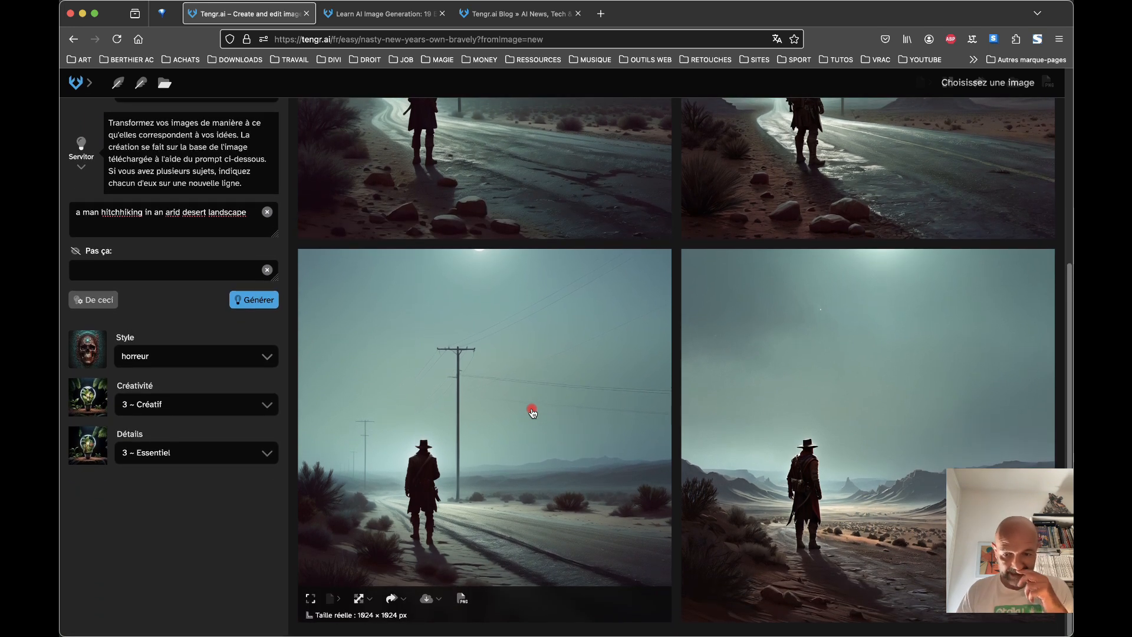
click(268, 357)
scroll(209, 536, down, 2)
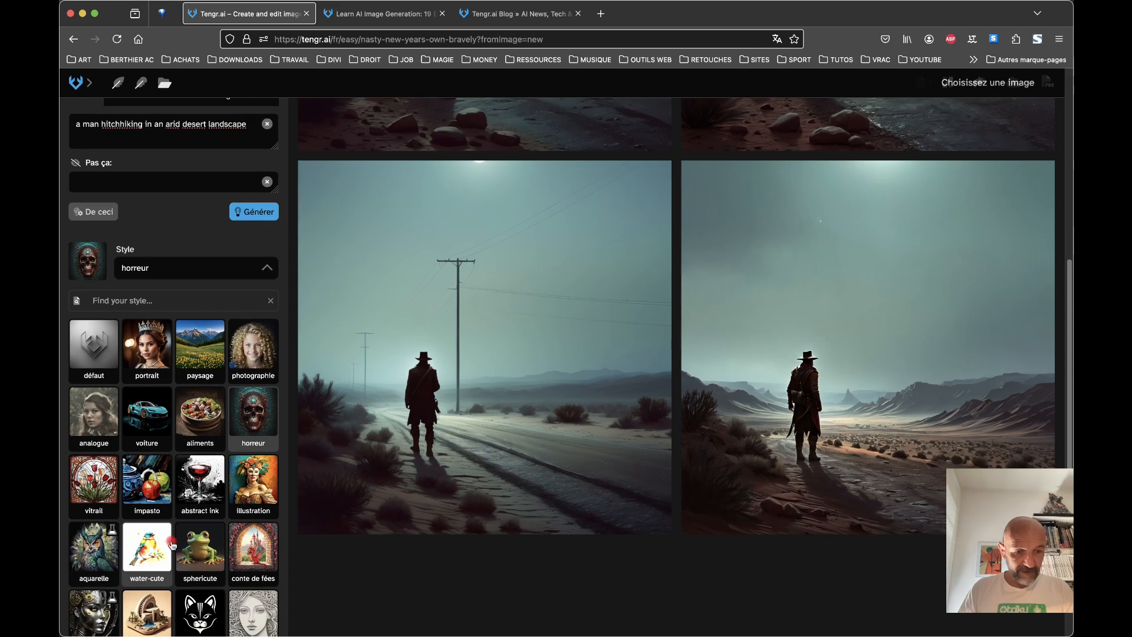
click(143, 405)
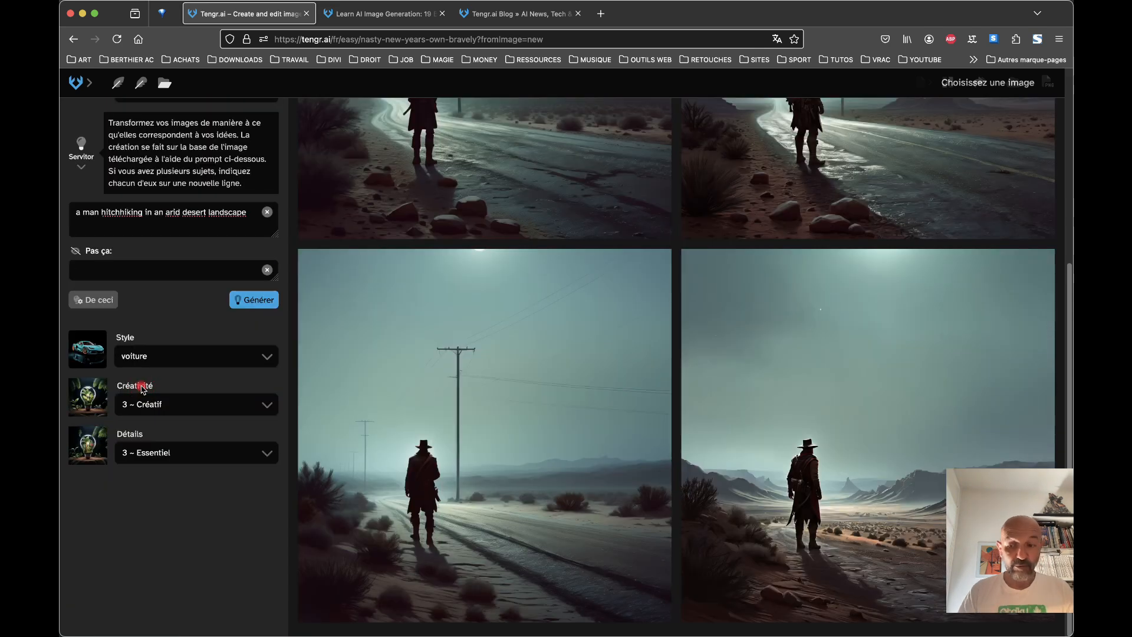
Step: Set Créativité to 4 – Inspiré and Détails to 4 – Elaborat, and generate the hitchhiker images again
click(267, 406)
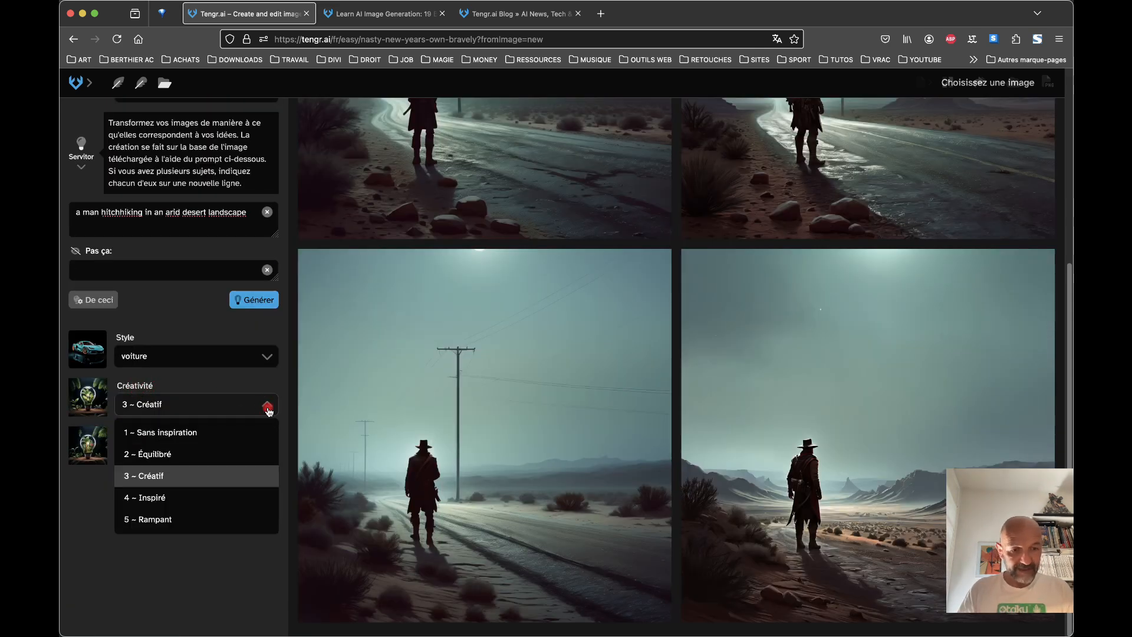
click(168, 498)
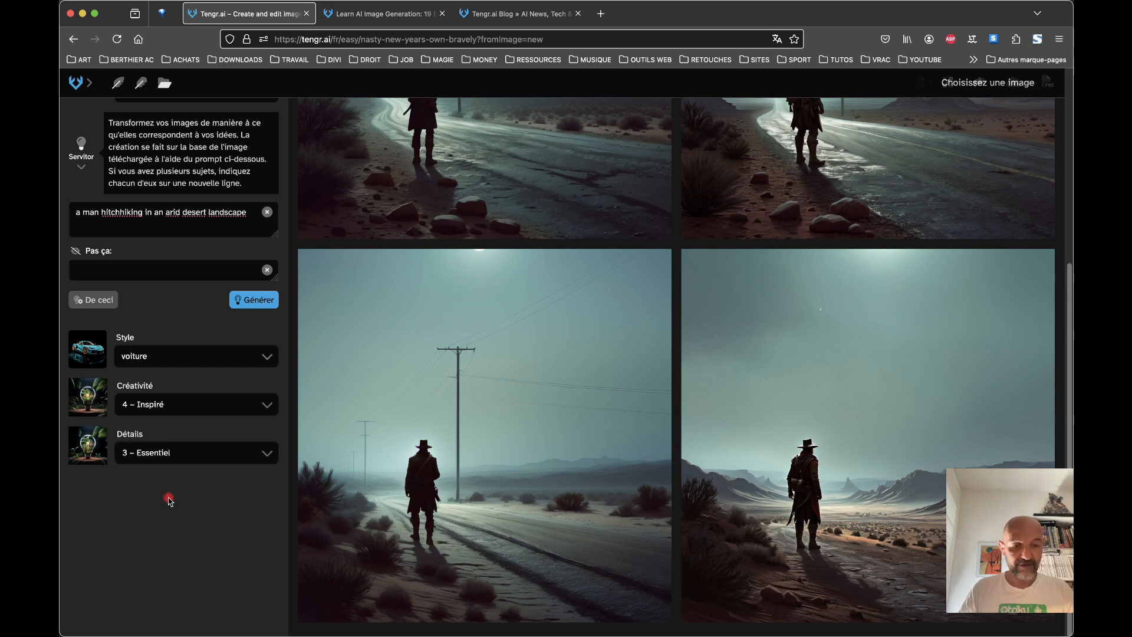
click(267, 452)
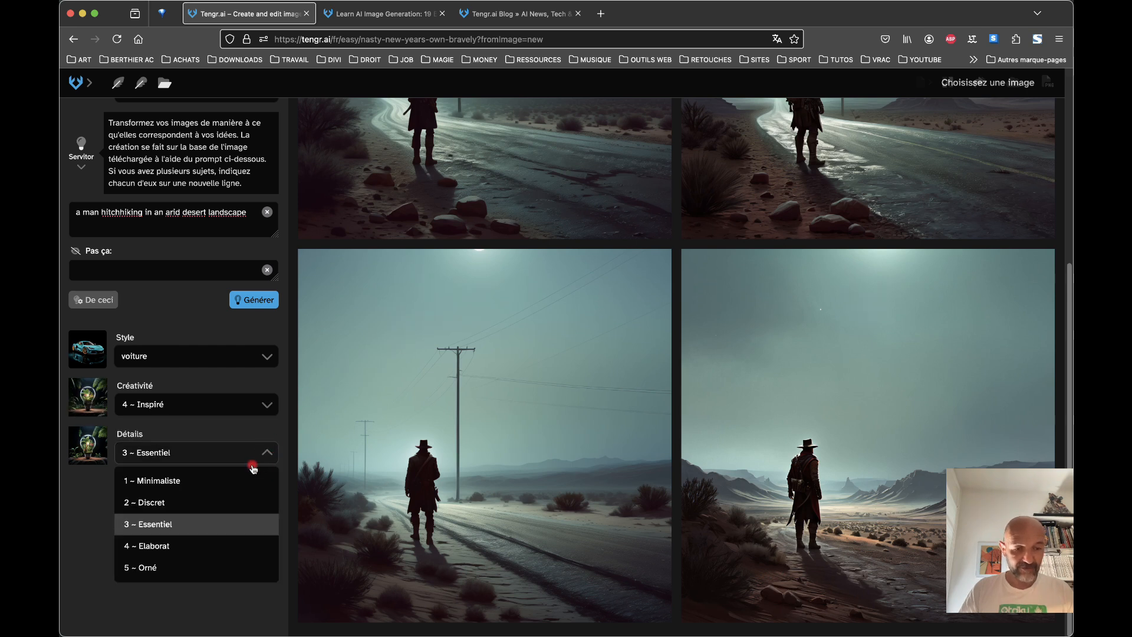
click(128, 547)
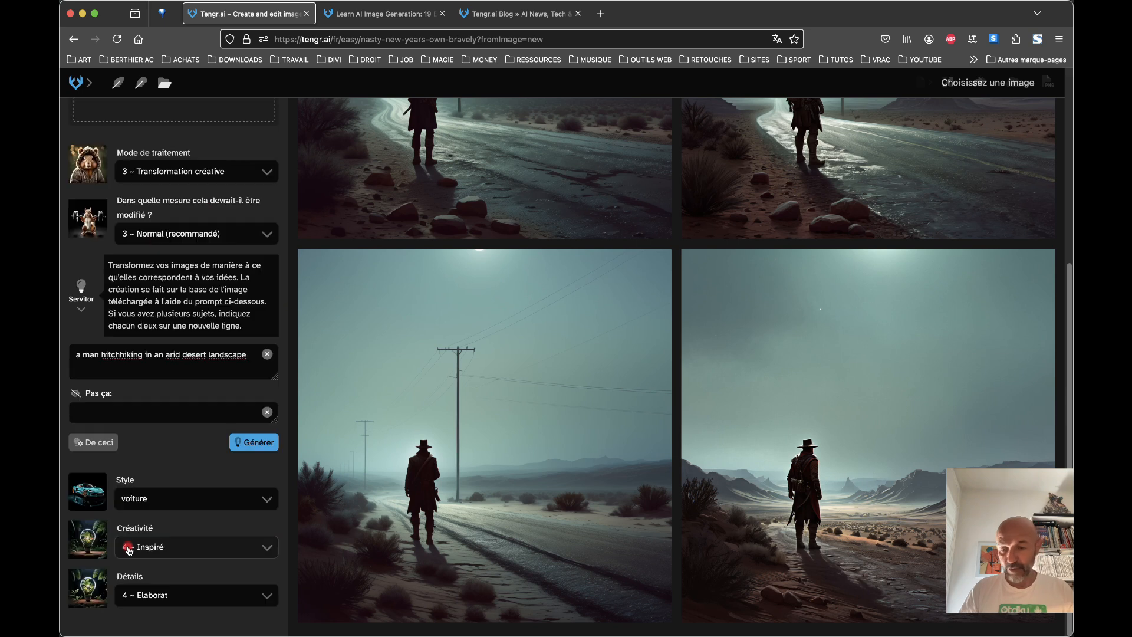
click(258, 446)
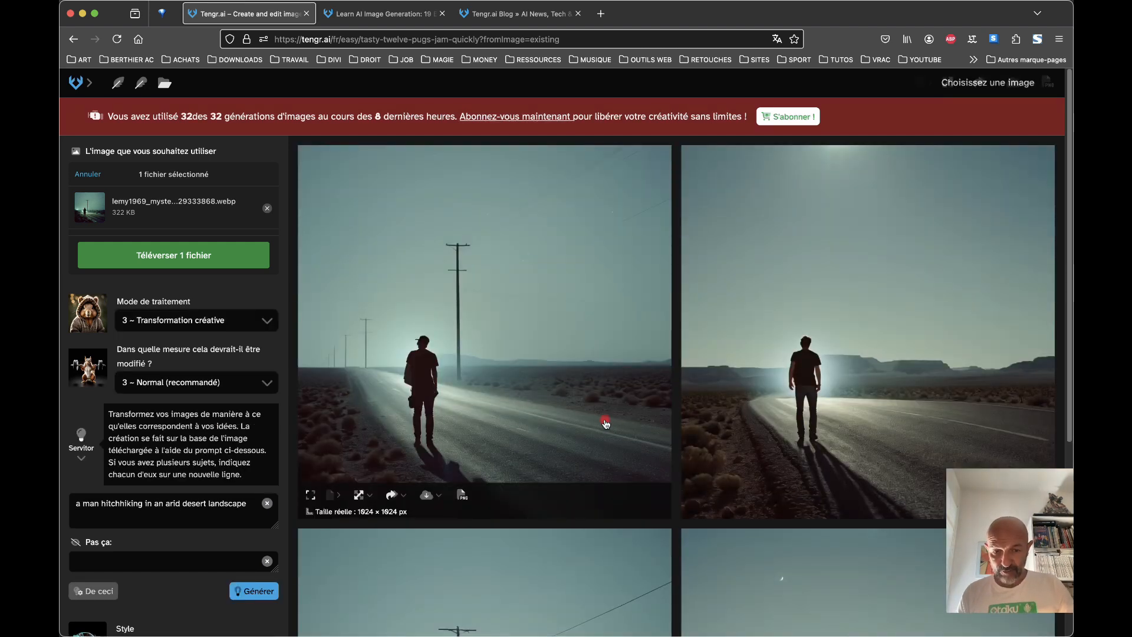
Step: Examine the four new hitchhiker images generated in the voiture style
scroll(606, 422, down, 2)
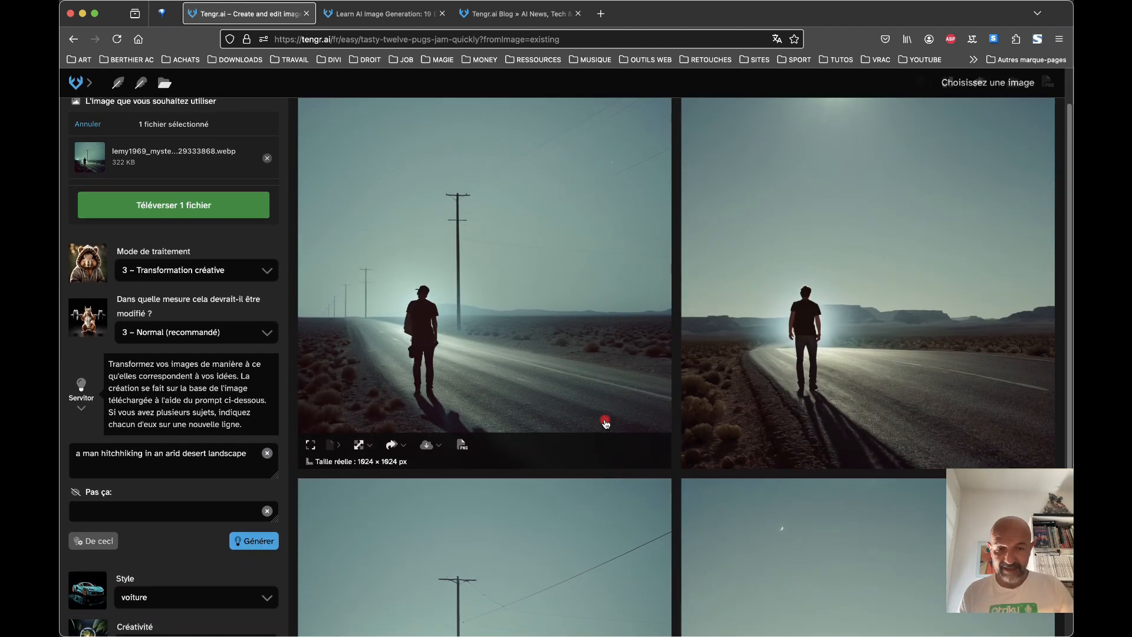
scroll(605, 423, down, 5)
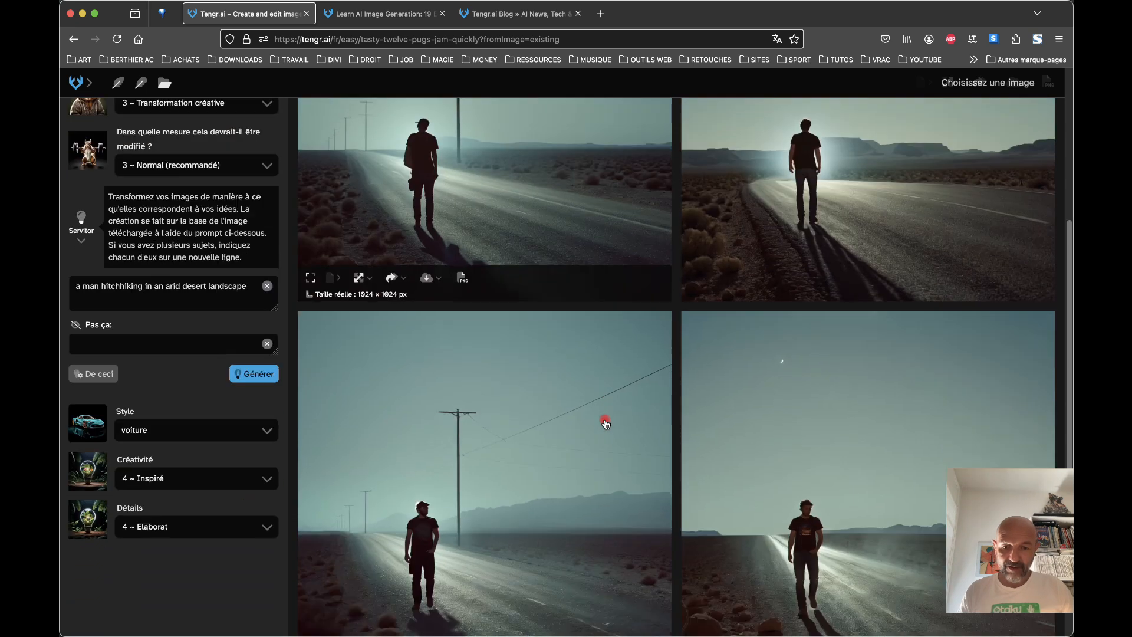
scroll(571, 318, up, 3)
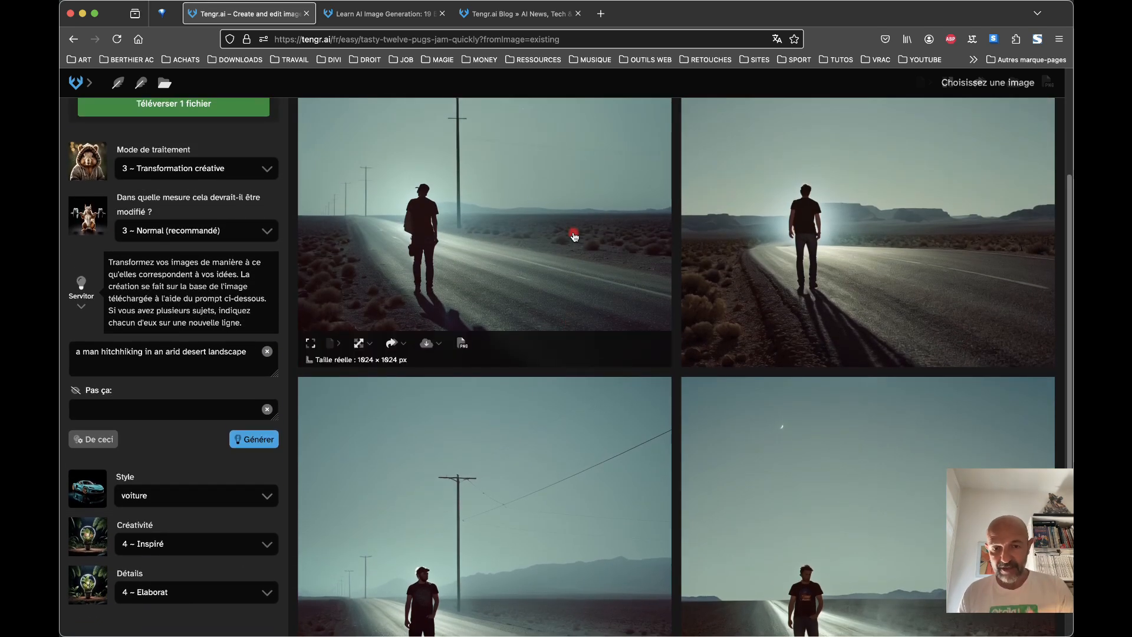
scroll(573, 236, up, 1)
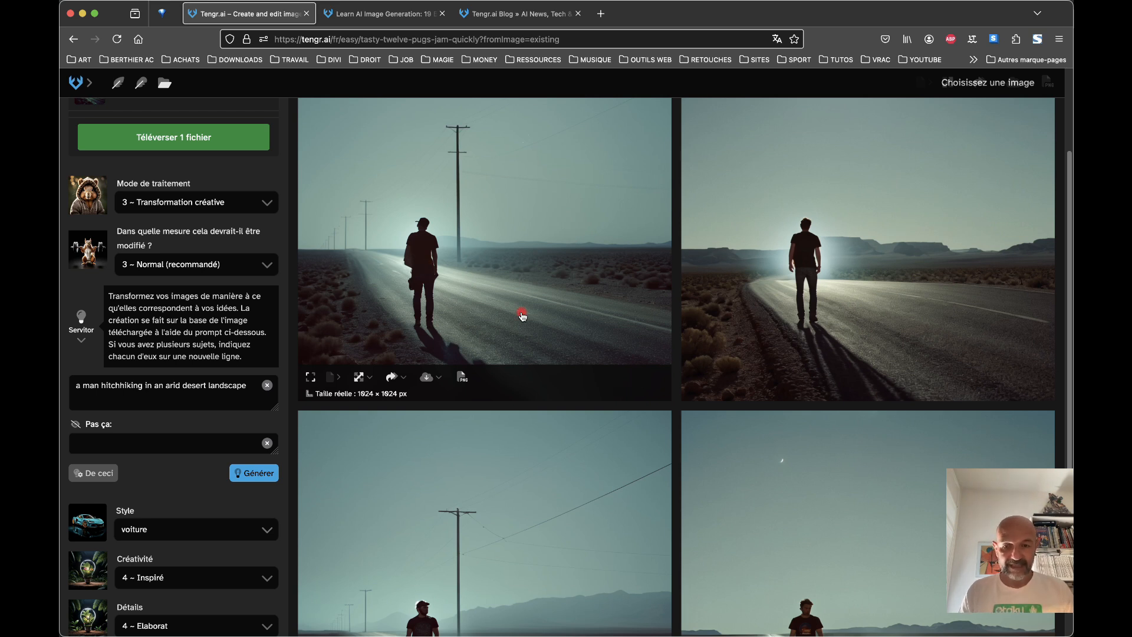
scroll(523, 316, down, 5)
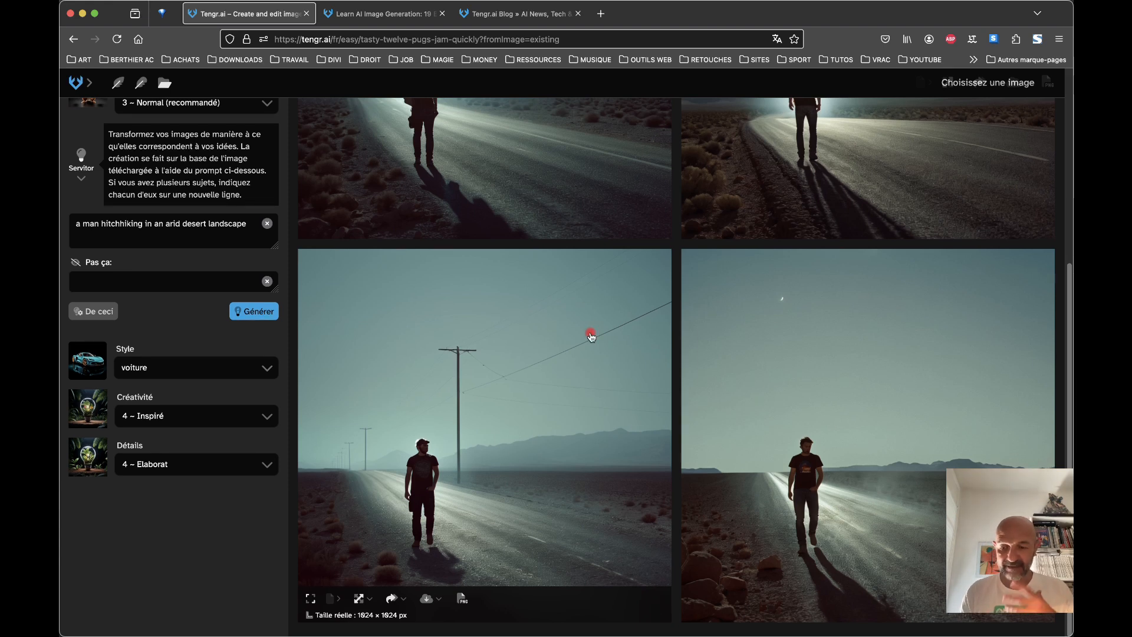
scroll(558, 400, down, 1)
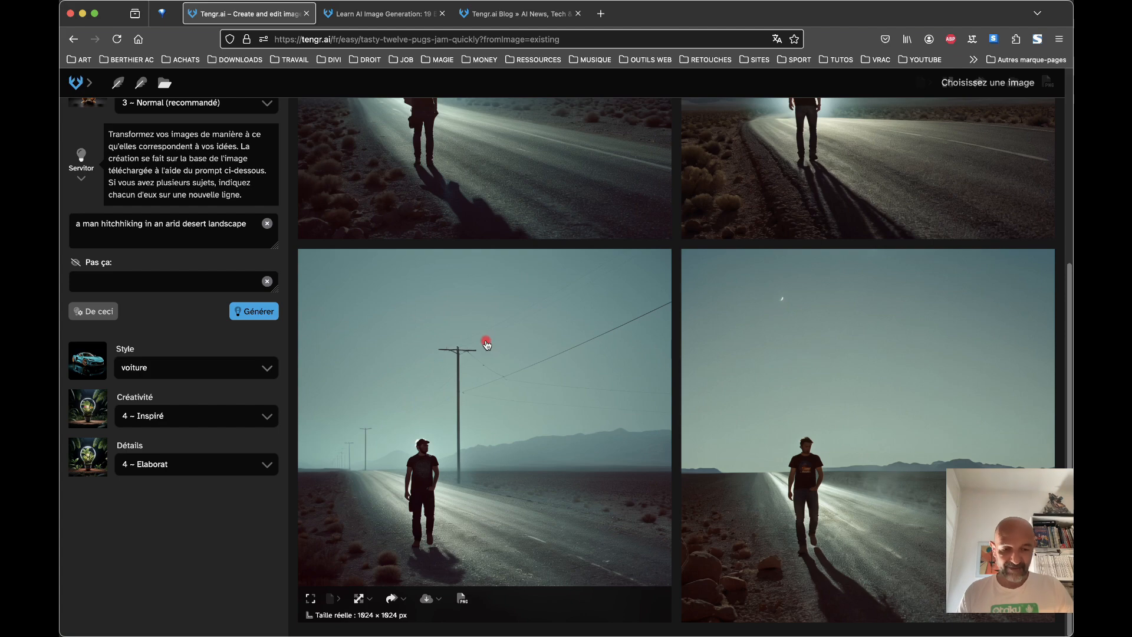
scroll(837, 535, up, 5)
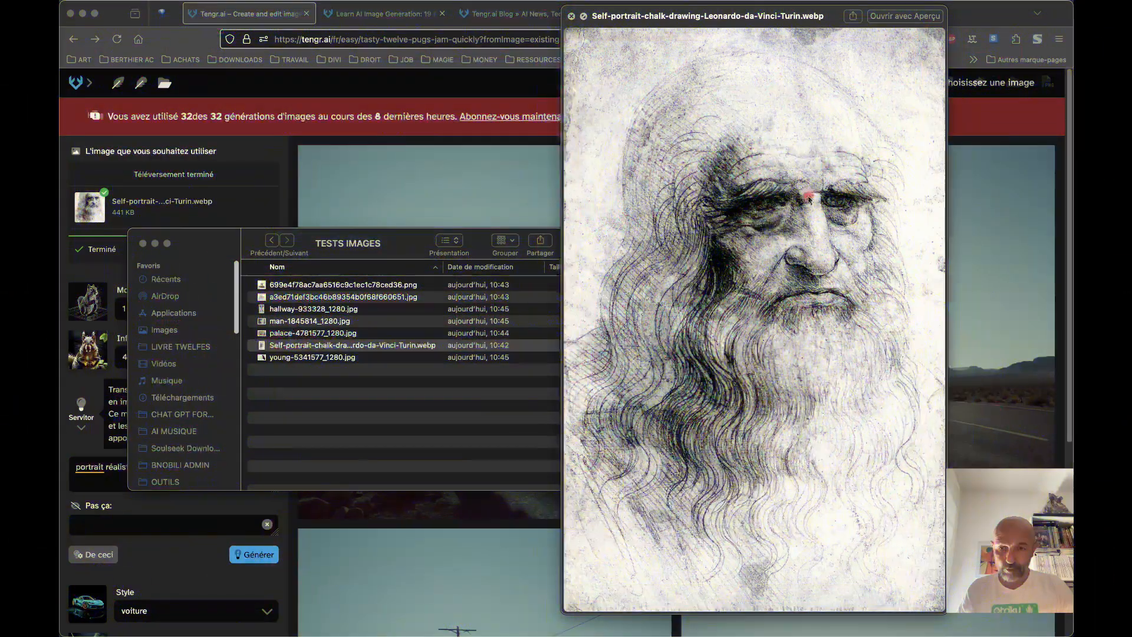
Step: Close the preview of the Leonardo da Vinci chalk self-portrait and the file window, and generate the realistic portrait from the uploaded drawing
drag(713, 18, 502, 23)
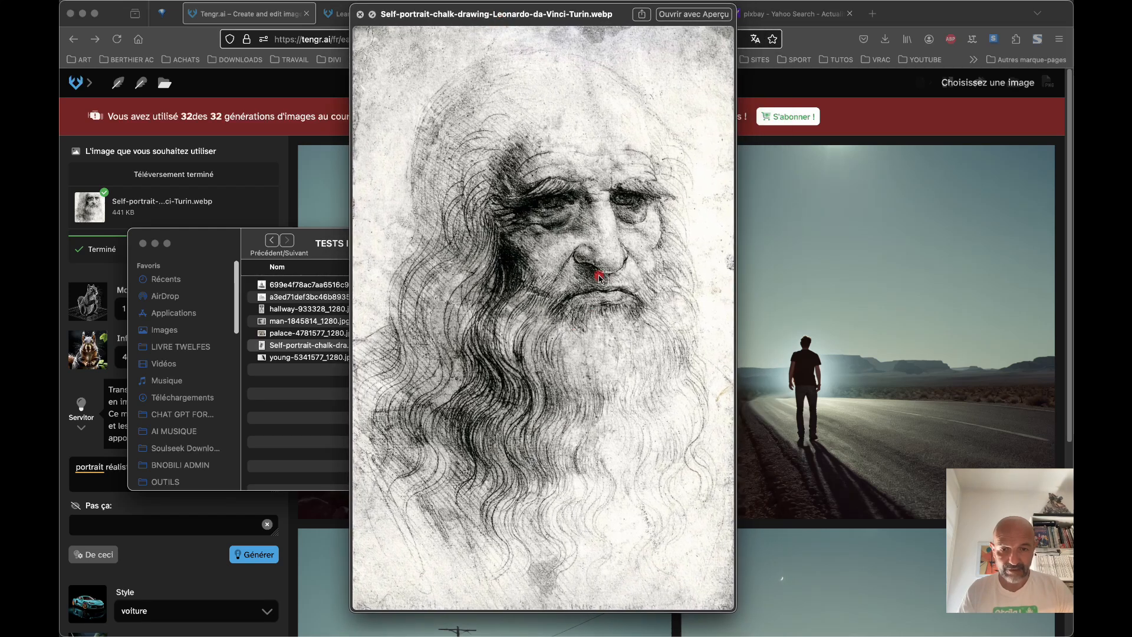
click(360, 15)
click(142, 243)
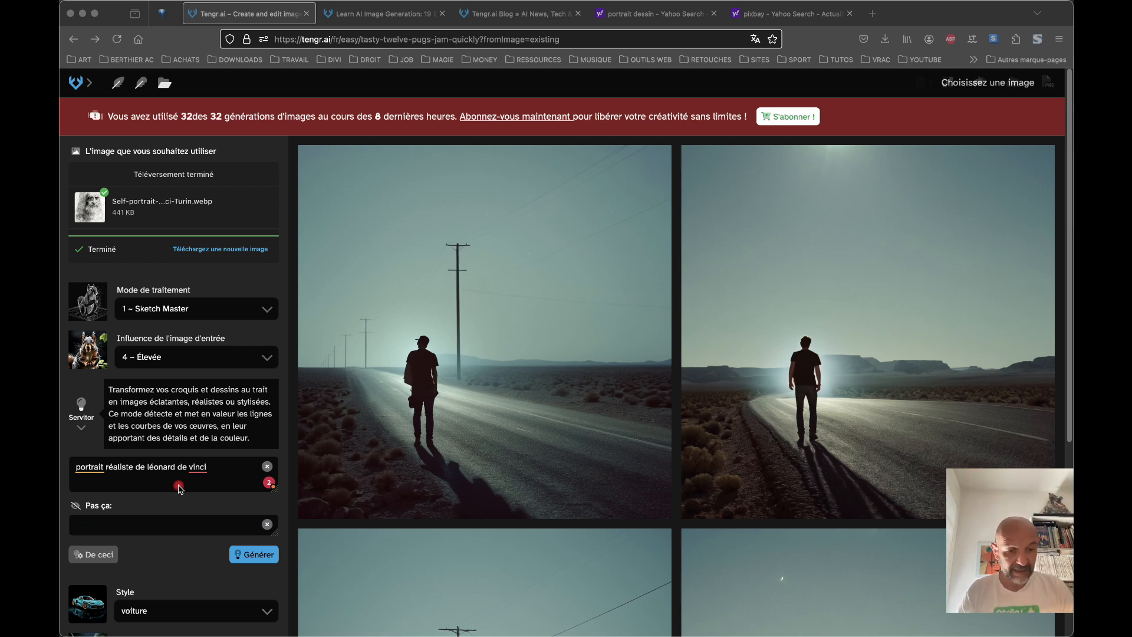
click(266, 559)
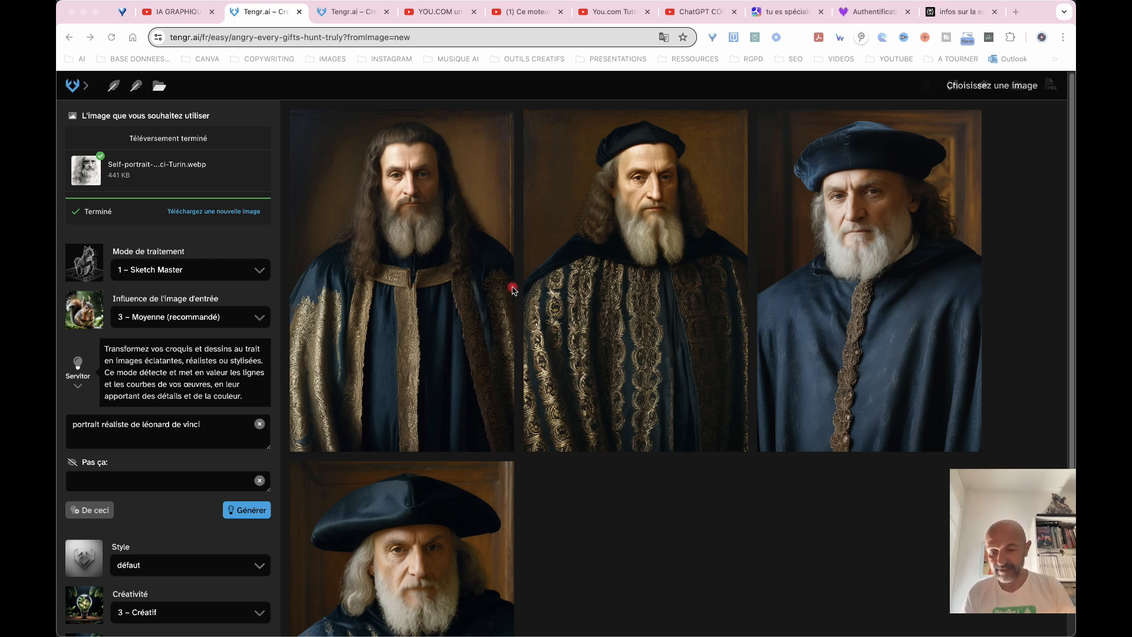
Step: Look over the four portraits, set the input image influence to 5 – Maximum, and generate the realistic portrait again
scroll(563, 456, down, 3)
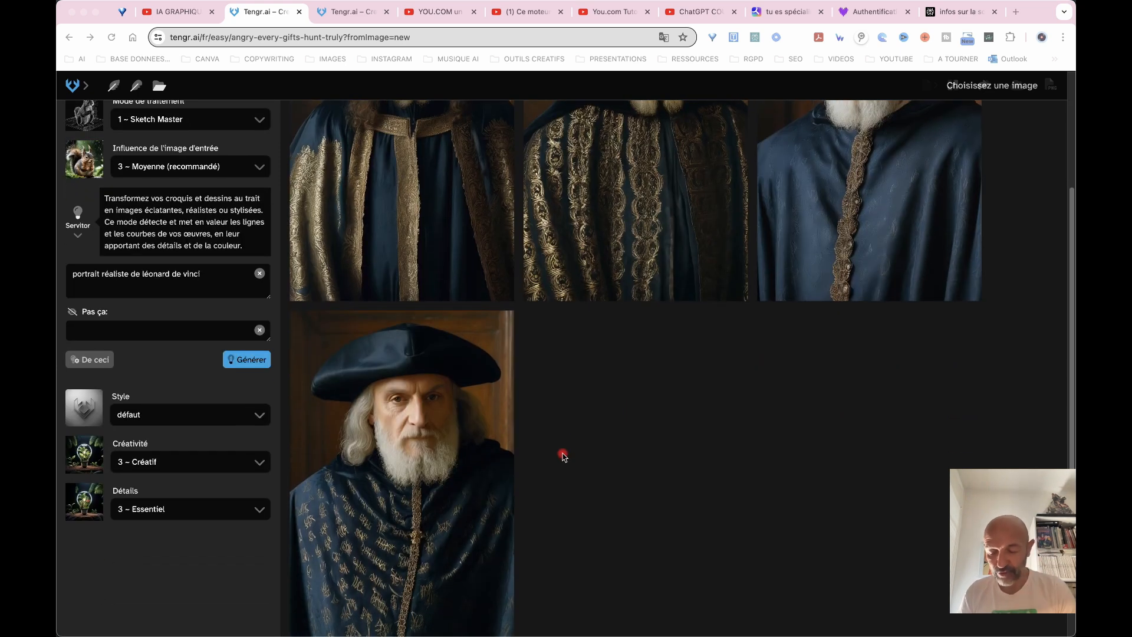
scroll(599, 357, up, 3)
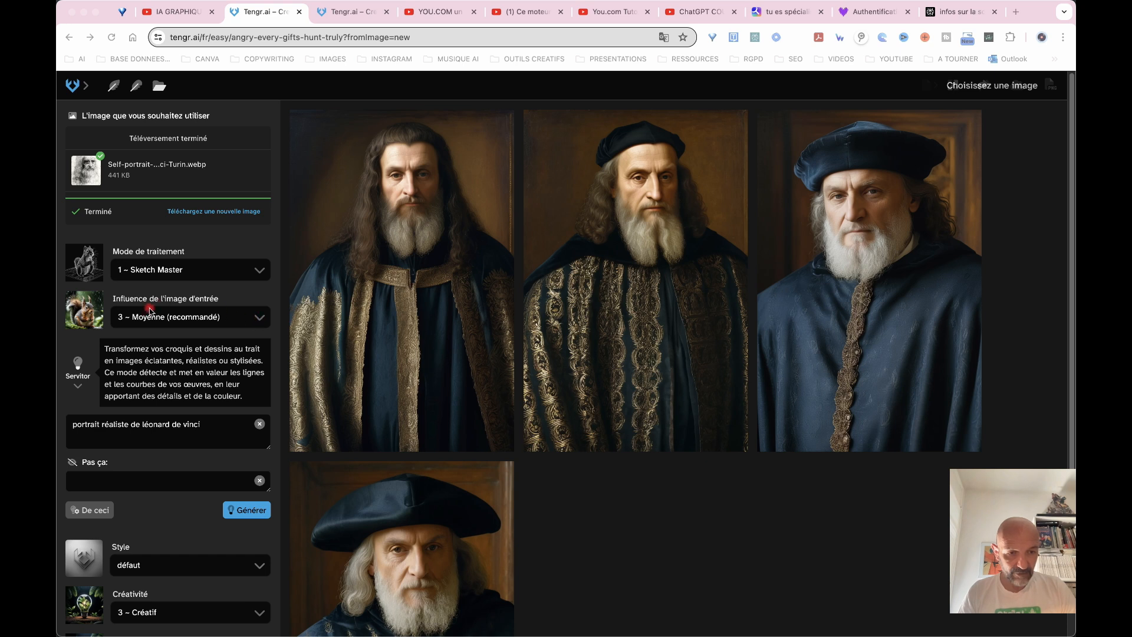
click(265, 319)
click(144, 428)
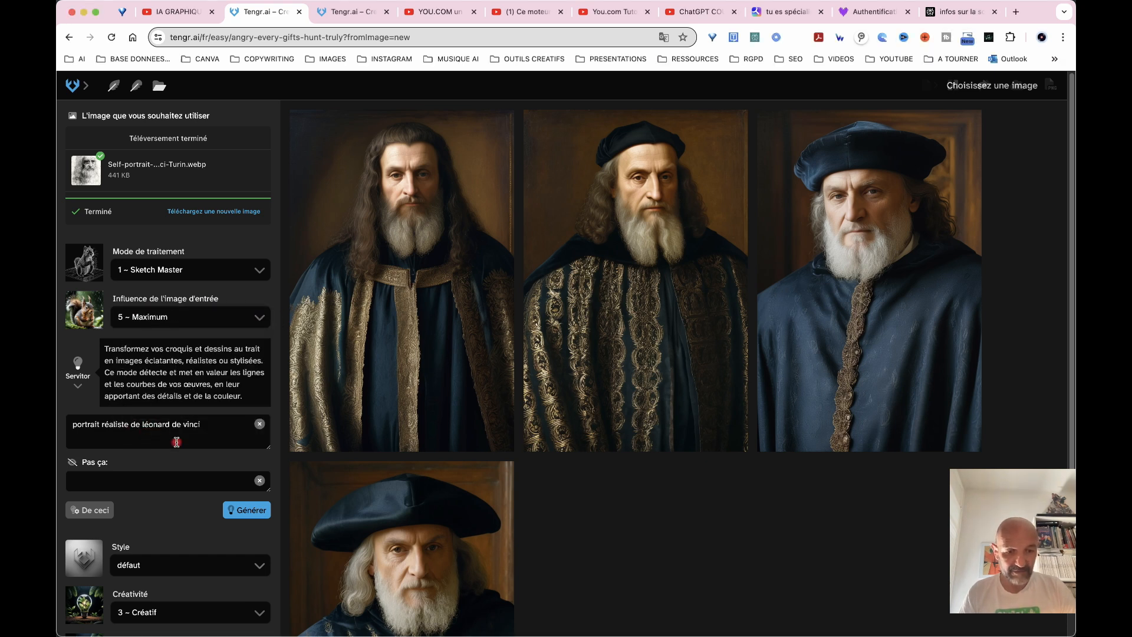
click(250, 511)
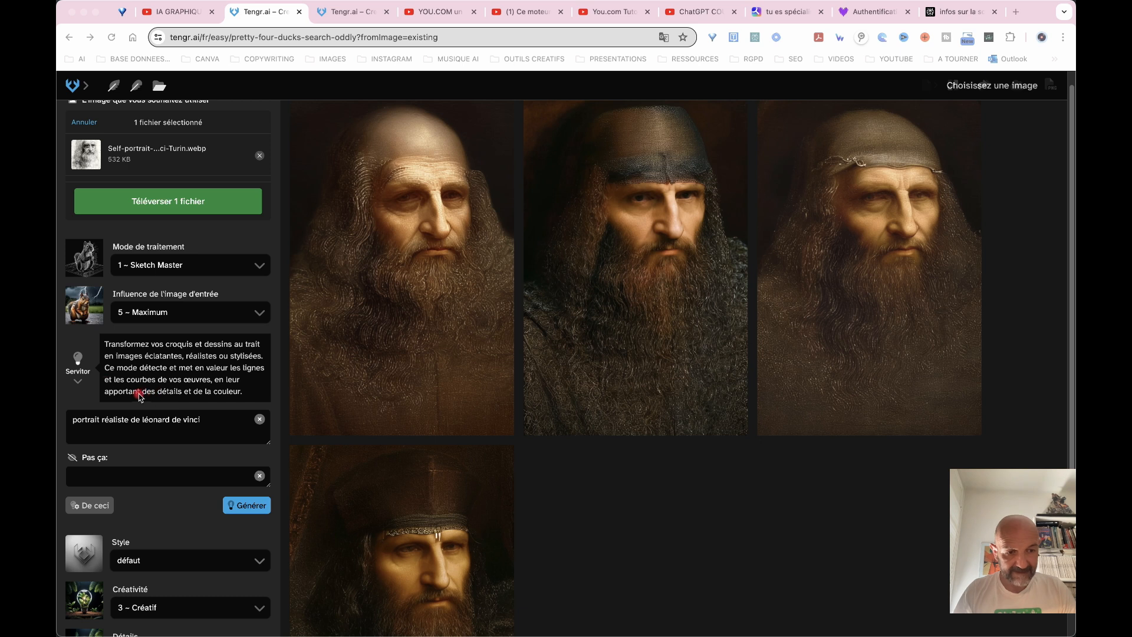
Step: Switch the prompt interpretation from Servitor to Seer, generate the Leonardo da Vinci portrait again, and look over the images
click(77, 369)
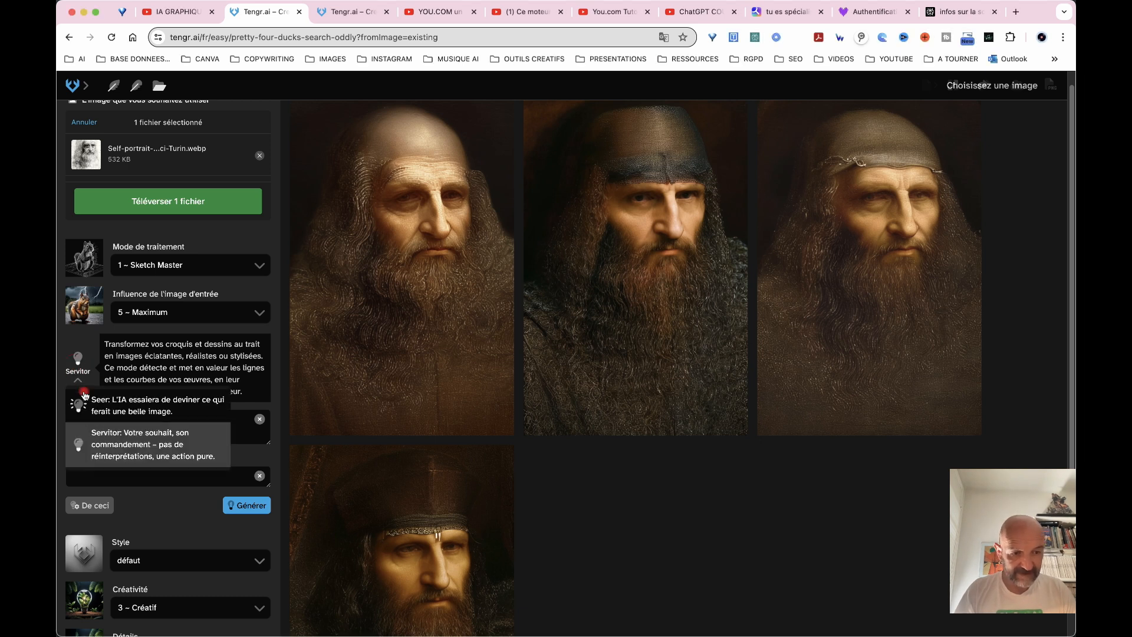
click(88, 418)
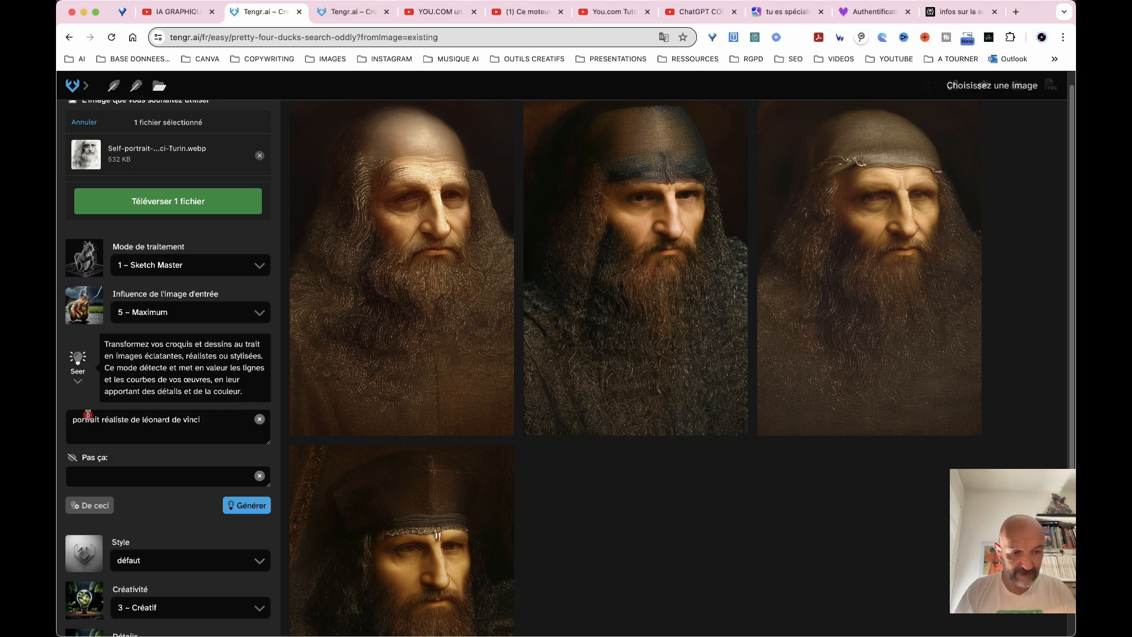
click(252, 504)
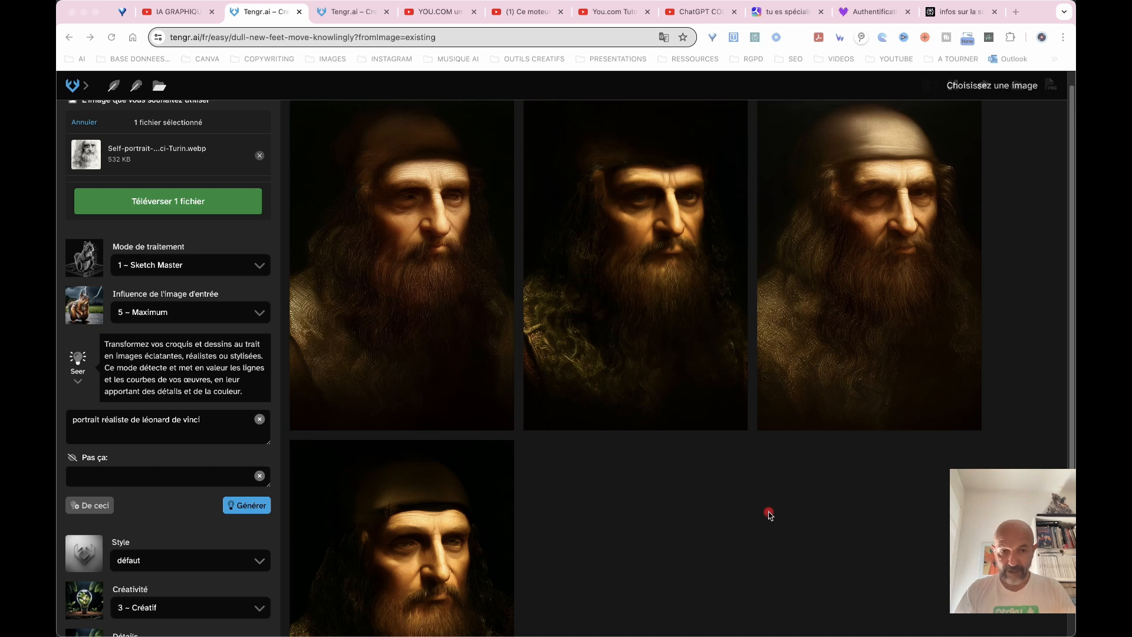
scroll(656, 531, down, 5)
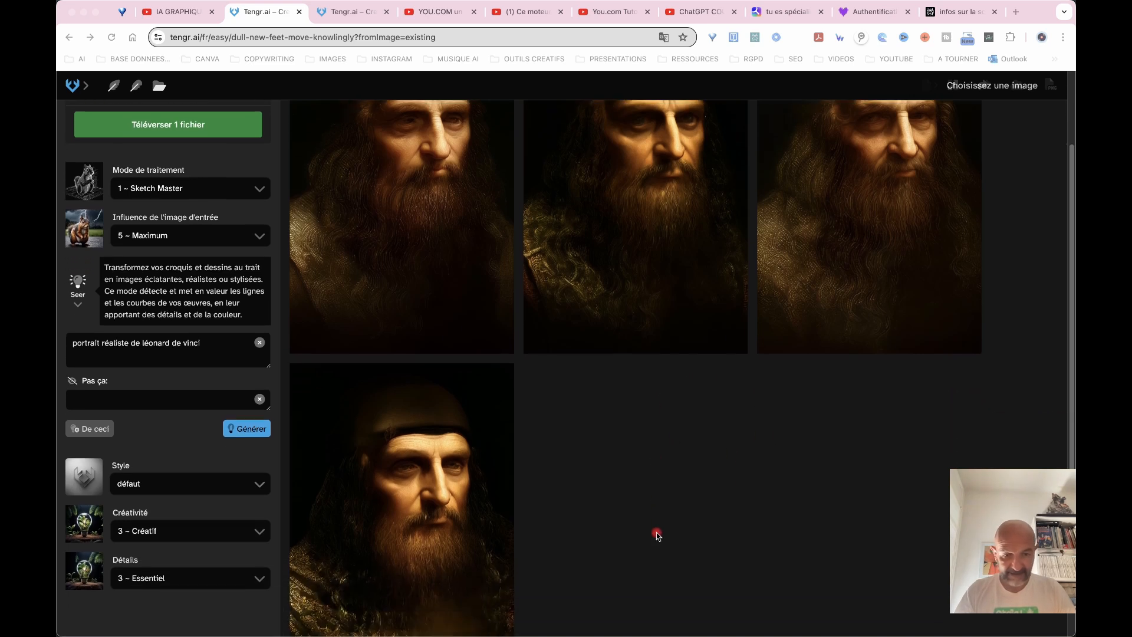
scroll(657, 534, up, 5)
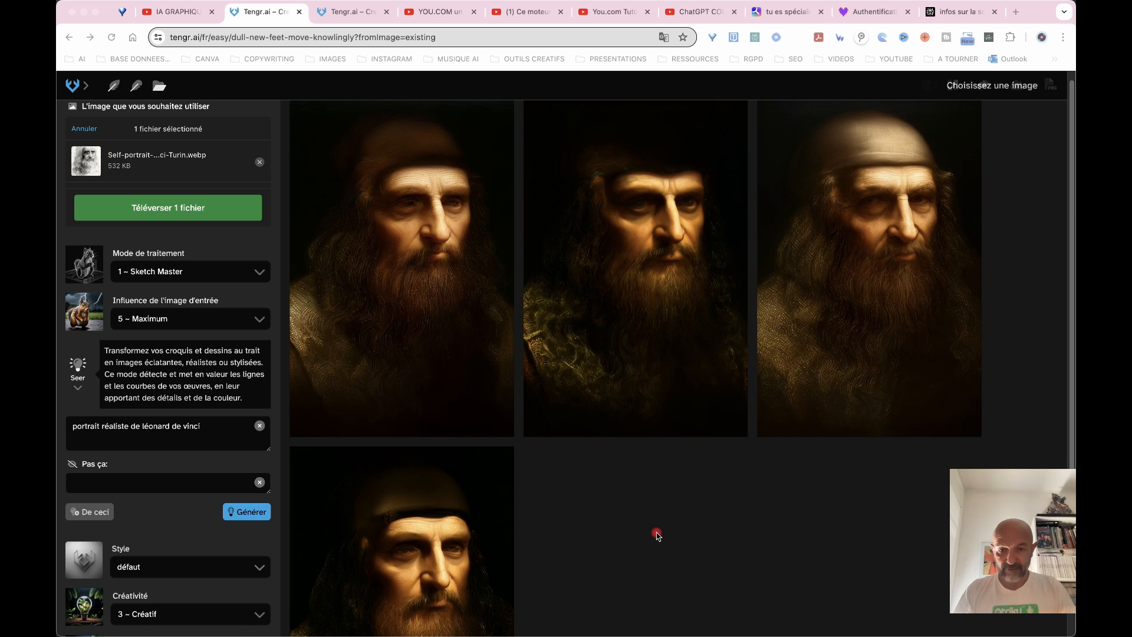
Step: Change the style to portrait, generate the Leonardo da Vinci images again, and look over the four images
scroll(657, 534, down, 2)
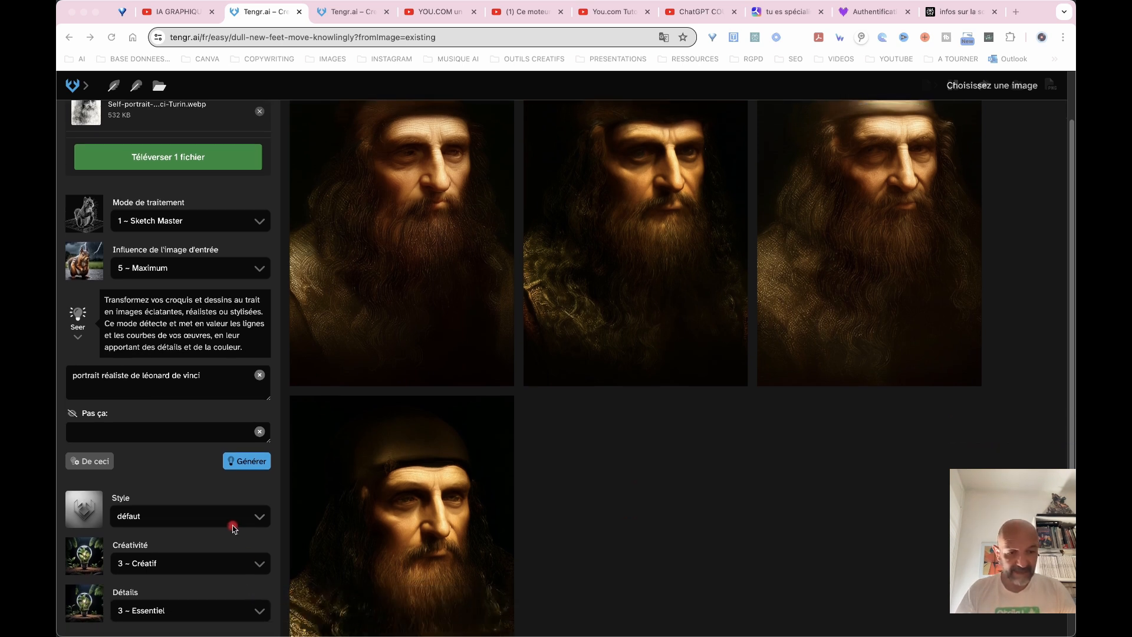
click(261, 518)
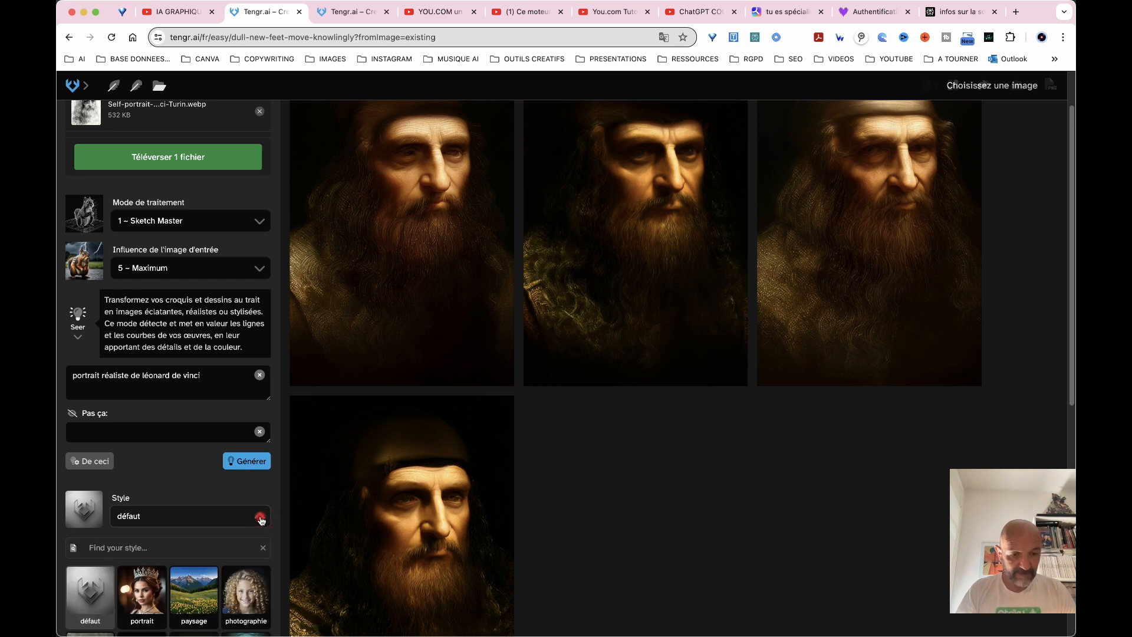
scroll(261, 520, down, 6)
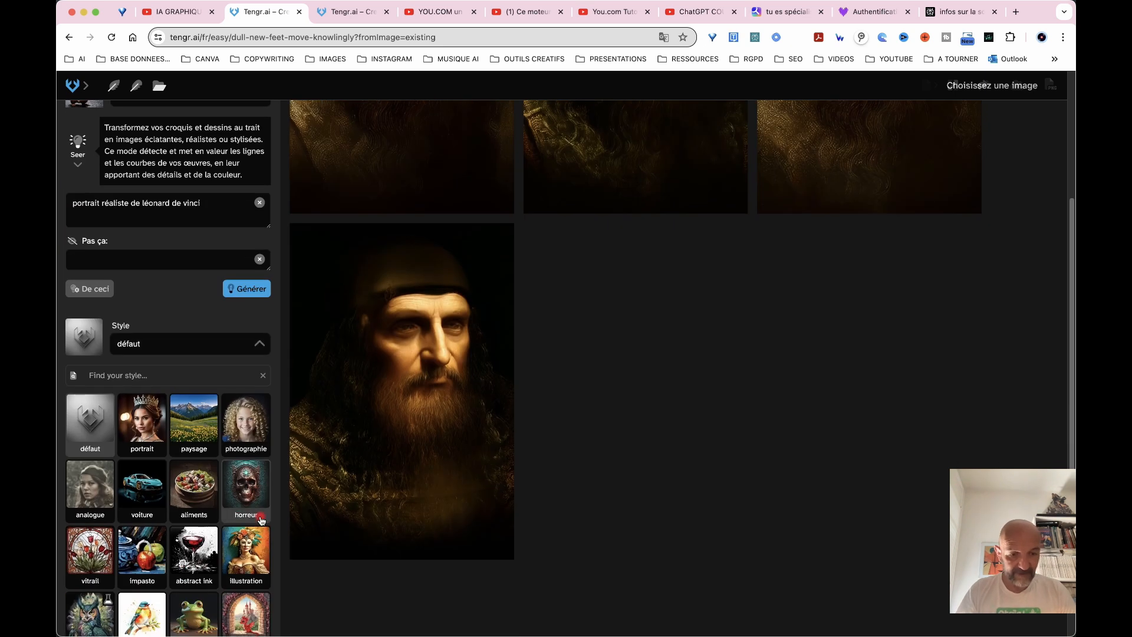
click(142, 425)
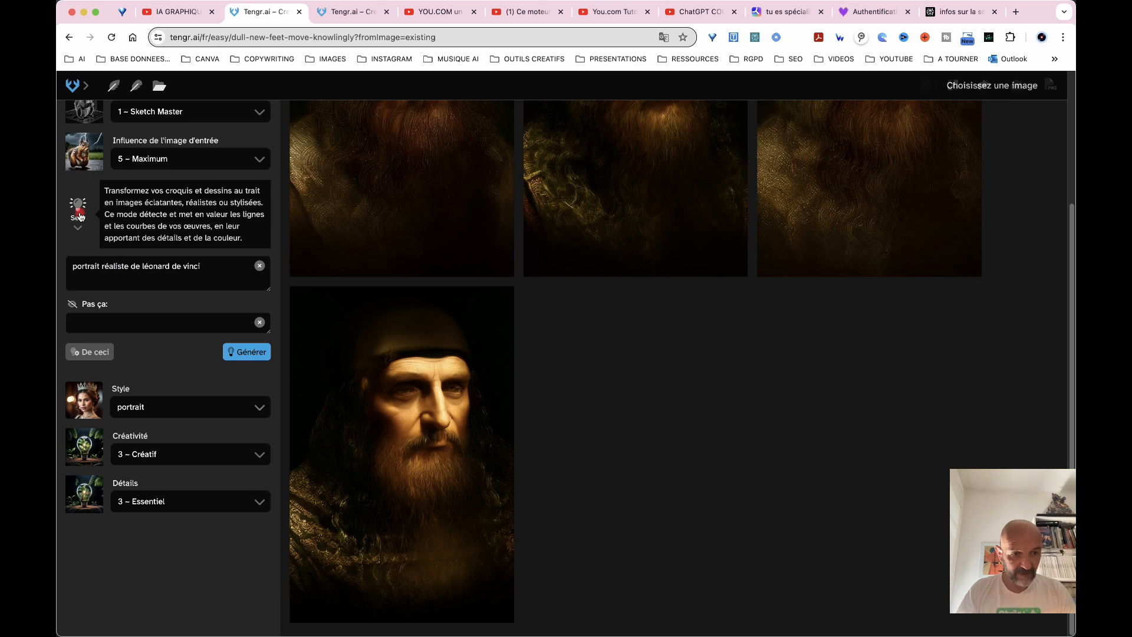
click(250, 356)
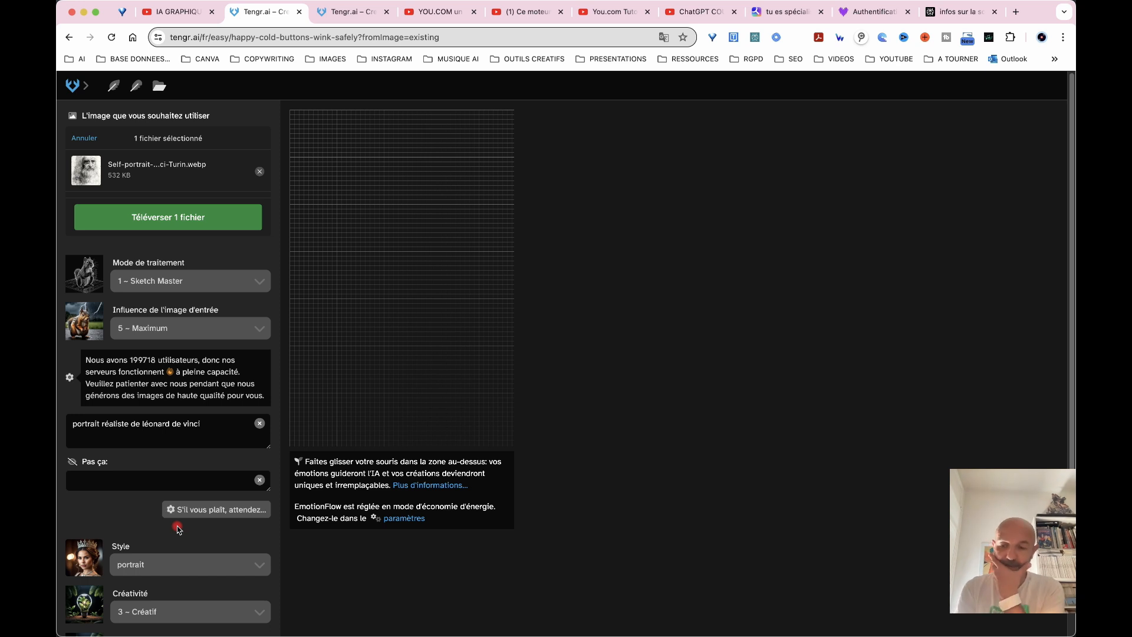
scroll(675, 557, down, 3)
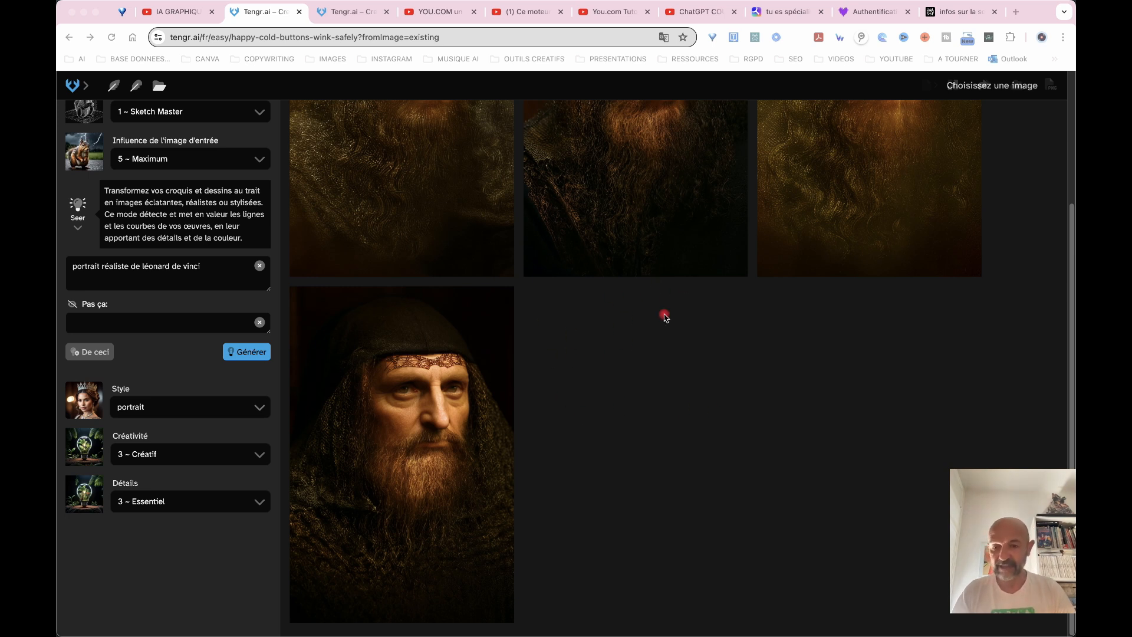
scroll(625, 325, up, 3)
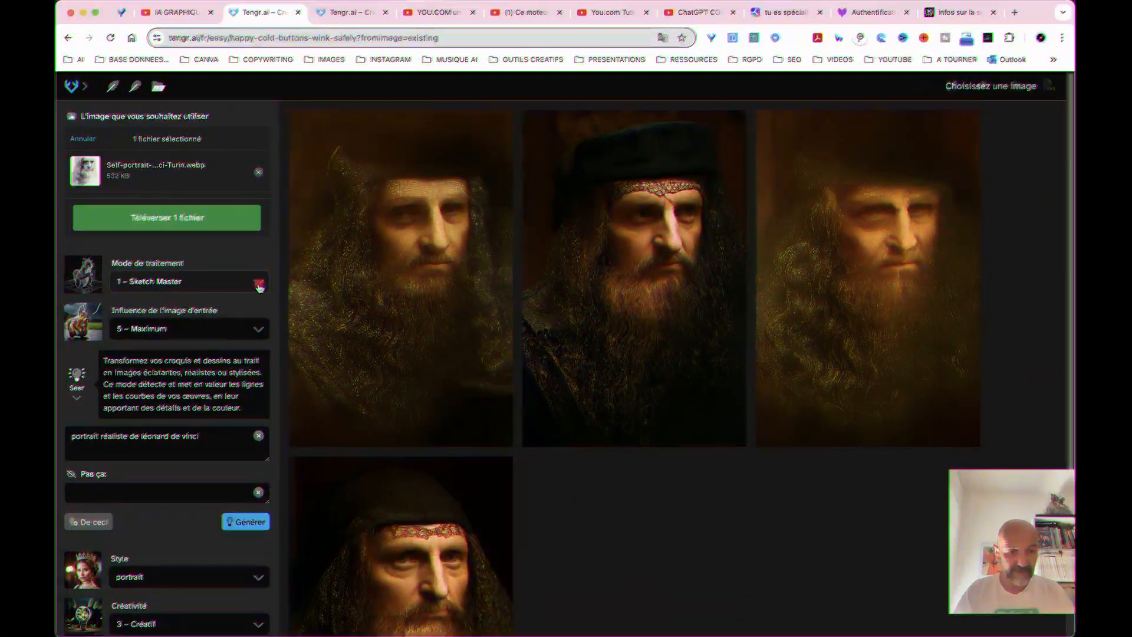
Step: Set the processing mode to 2 – Sculpture 3D, and close the runner photo preview and the TESTS IMAGES file window
click(259, 287)
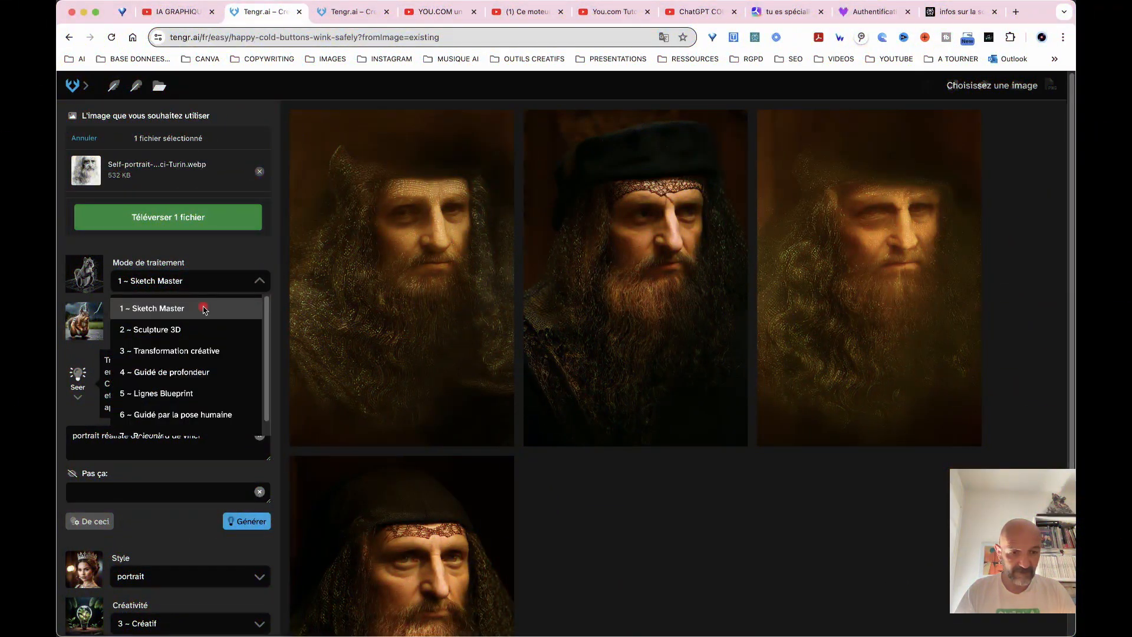
click(162, 332)
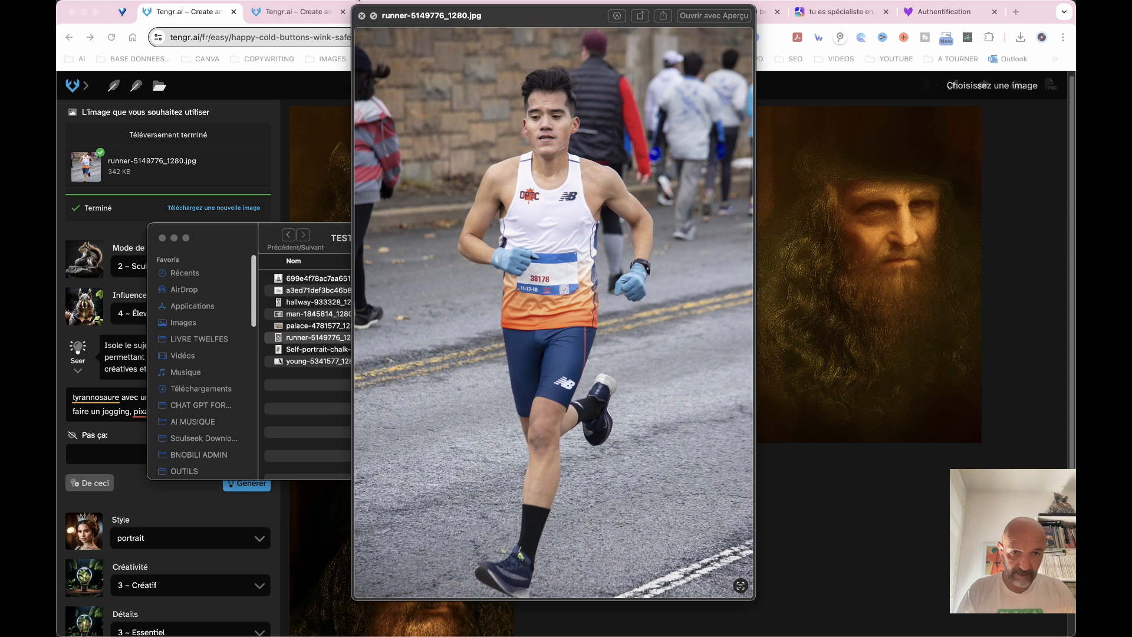
click(362, 17)
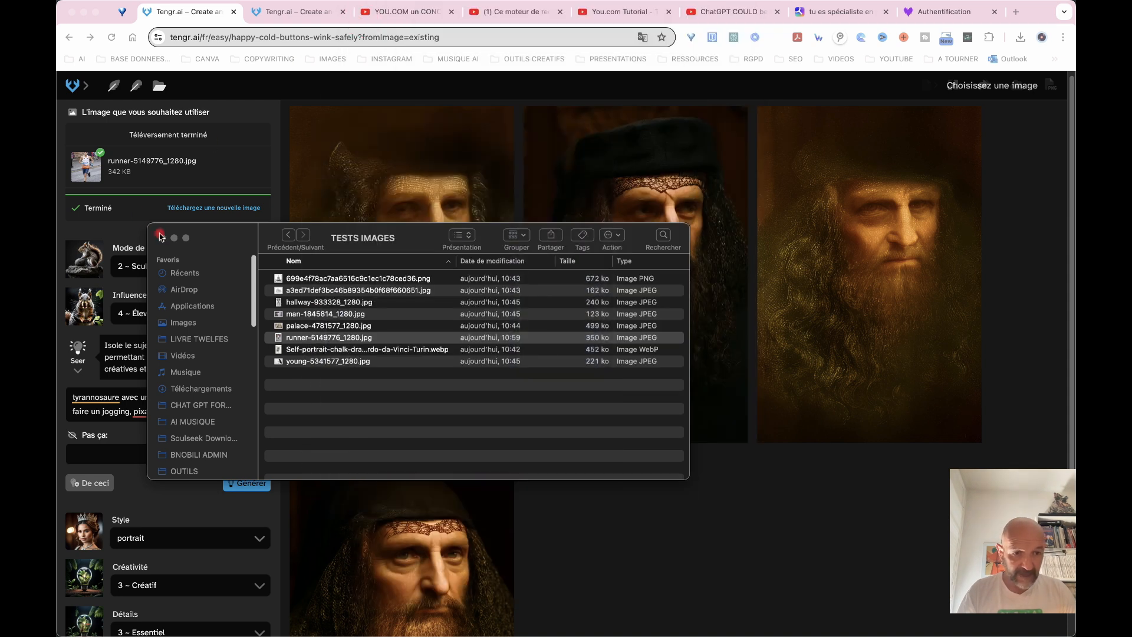
click(162, 237)
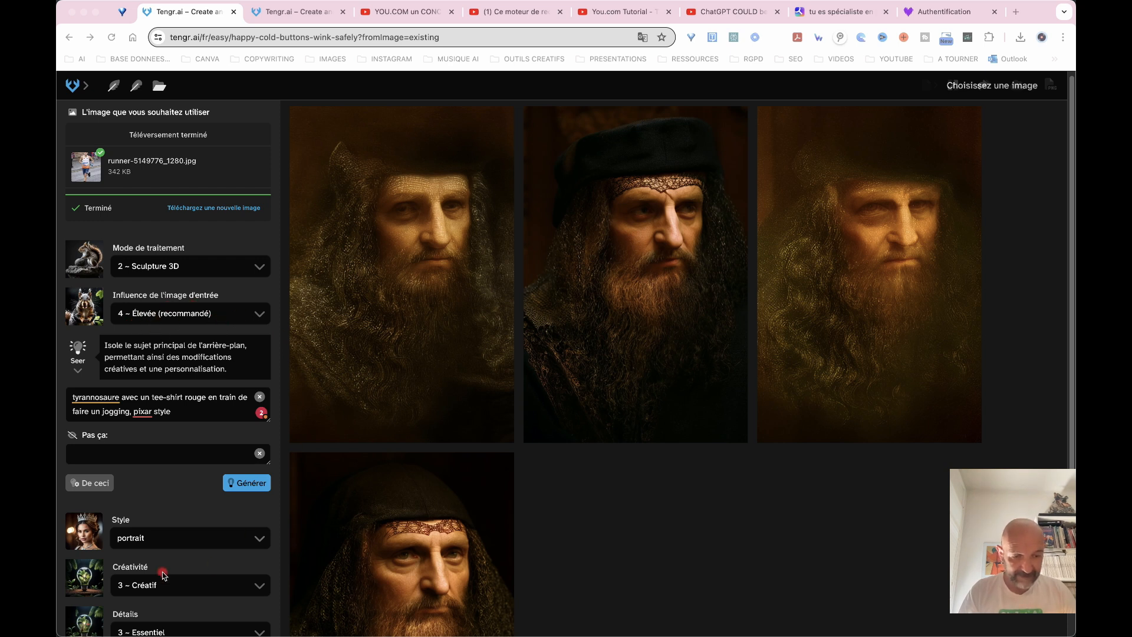
Step: Change the style for the jogging tyrannosaur image to manga
scroll(164, 575, down, 3)
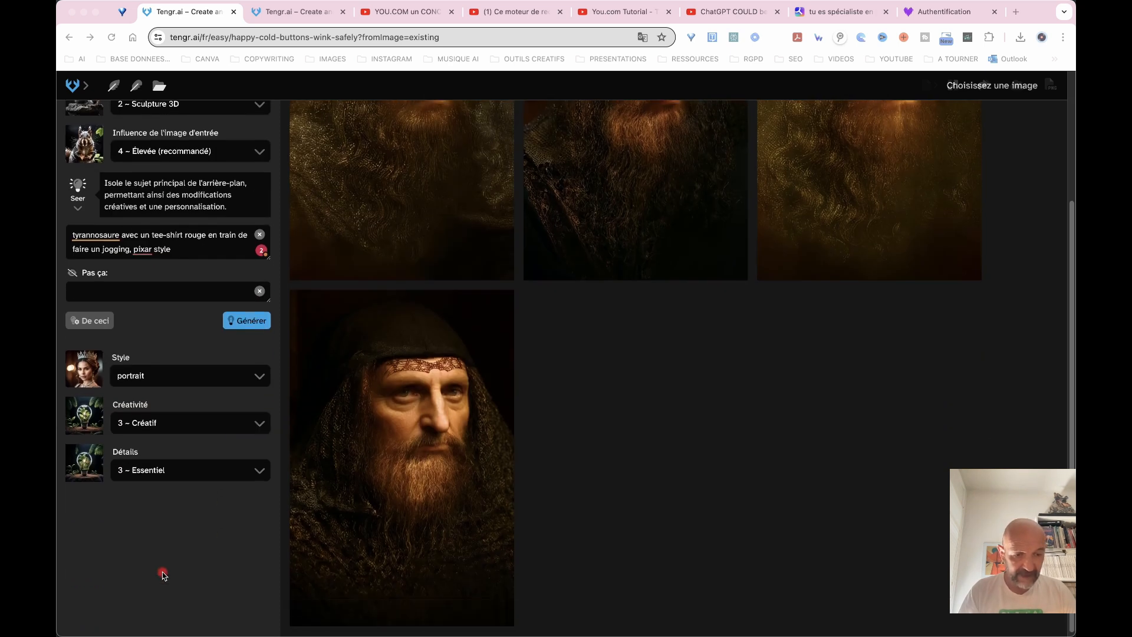
click(258, 372)
click(258, 373)
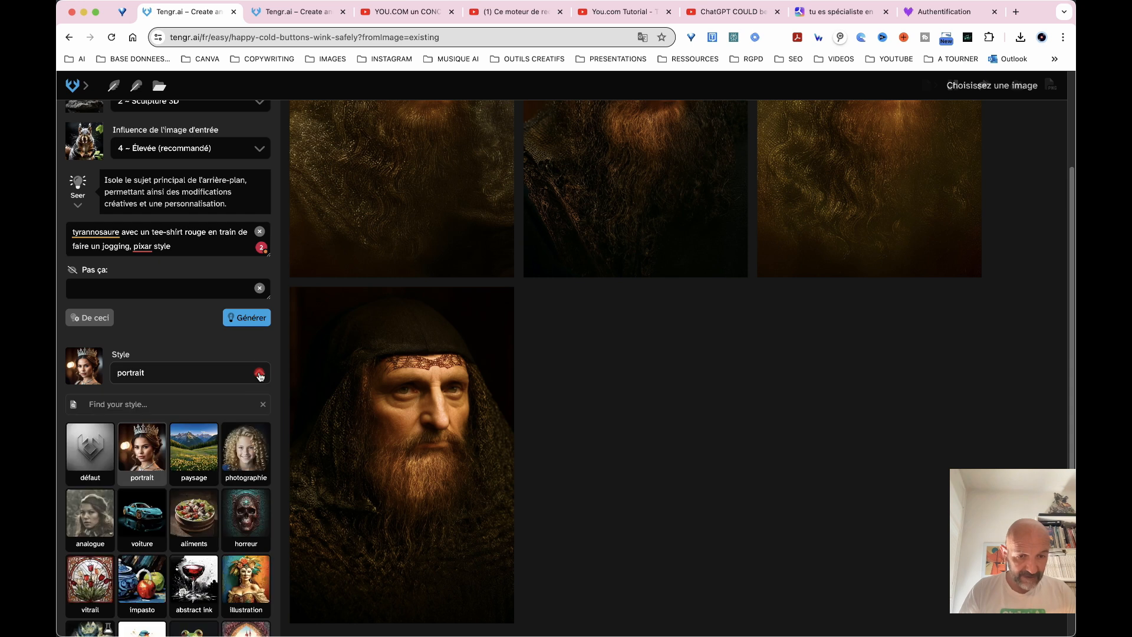
scroll(197, 550, down, 1)
scroll(196, 549, down, 3)
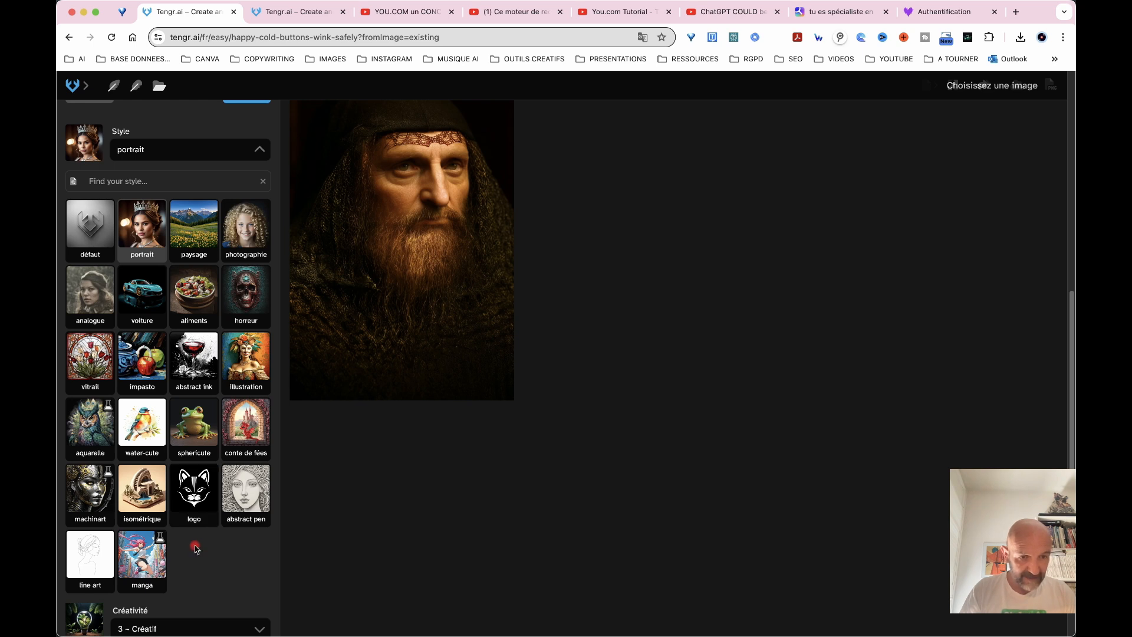
click(130, 560)
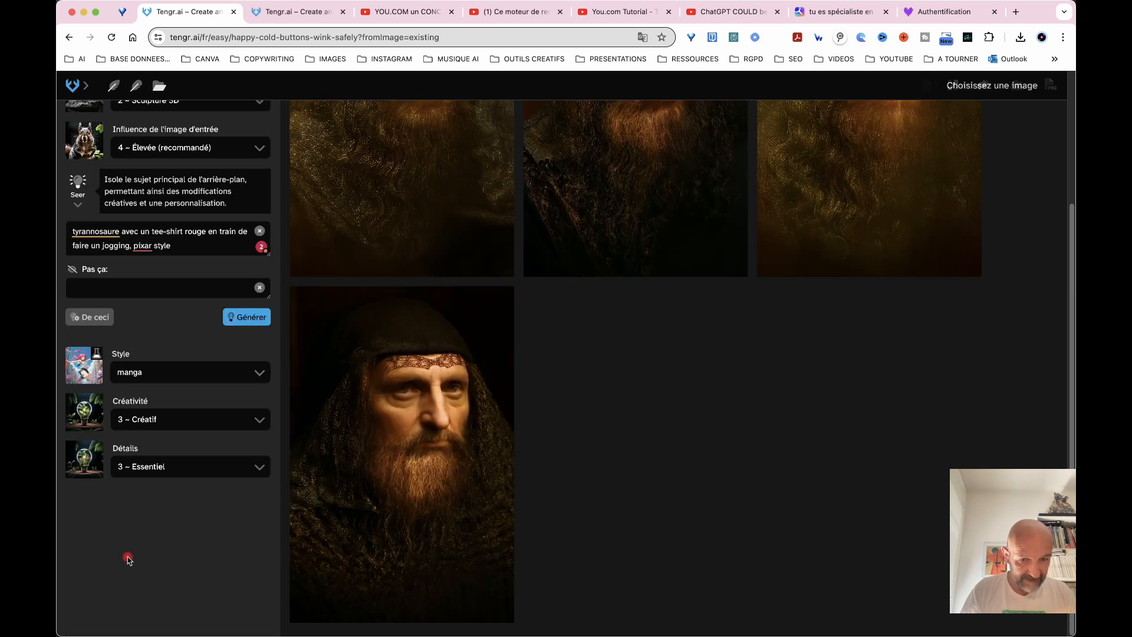
Step: Set Créativité to 4 – Inspiré, generate the jogging tyrannosaur images from the runner photo, and look over the images
click(262, 418)
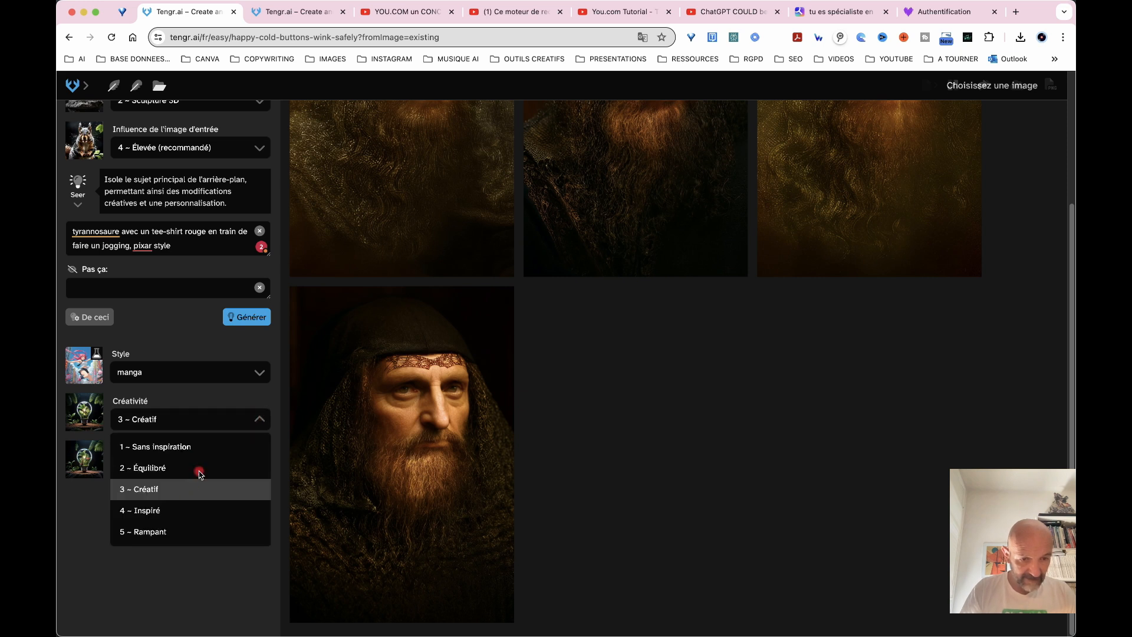
click(156, 511)
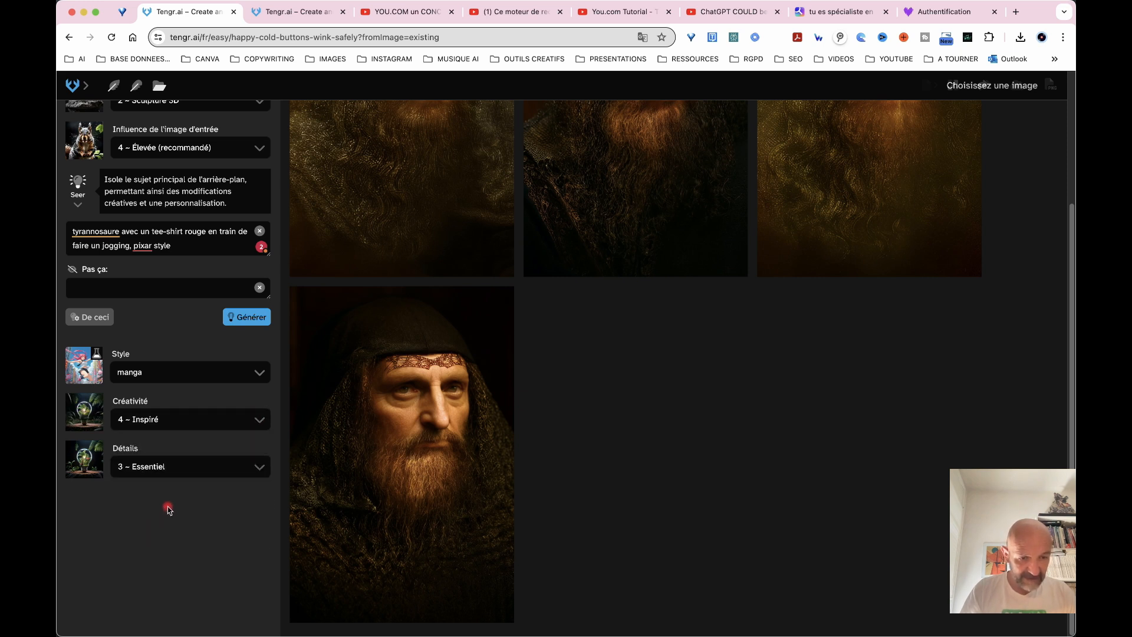
mouse_move(467, 439)
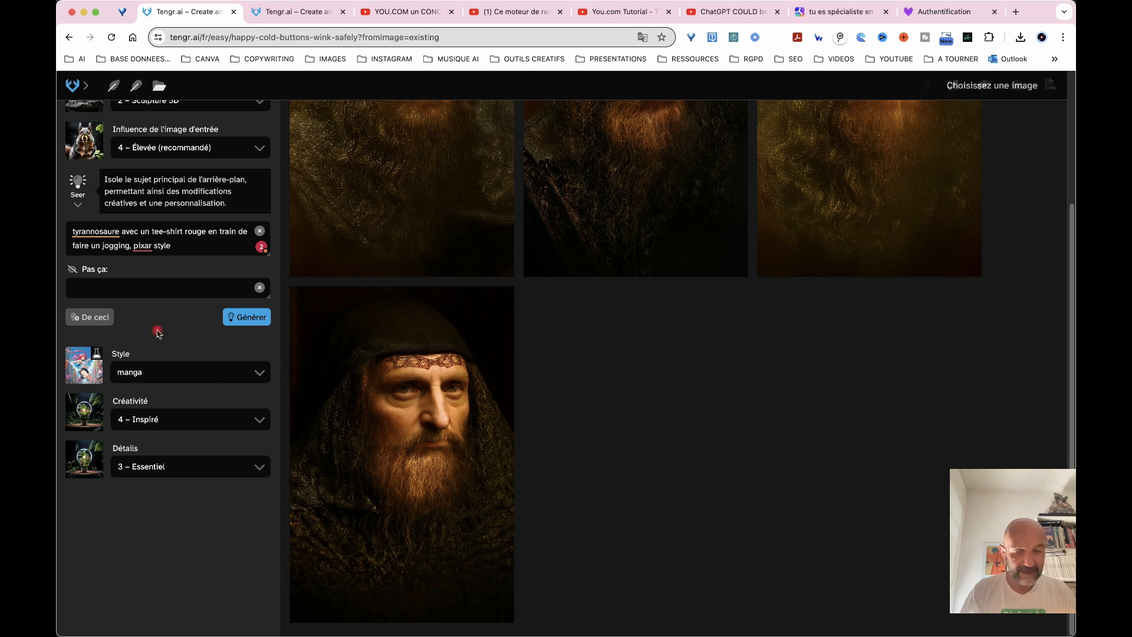
click(250, 317)
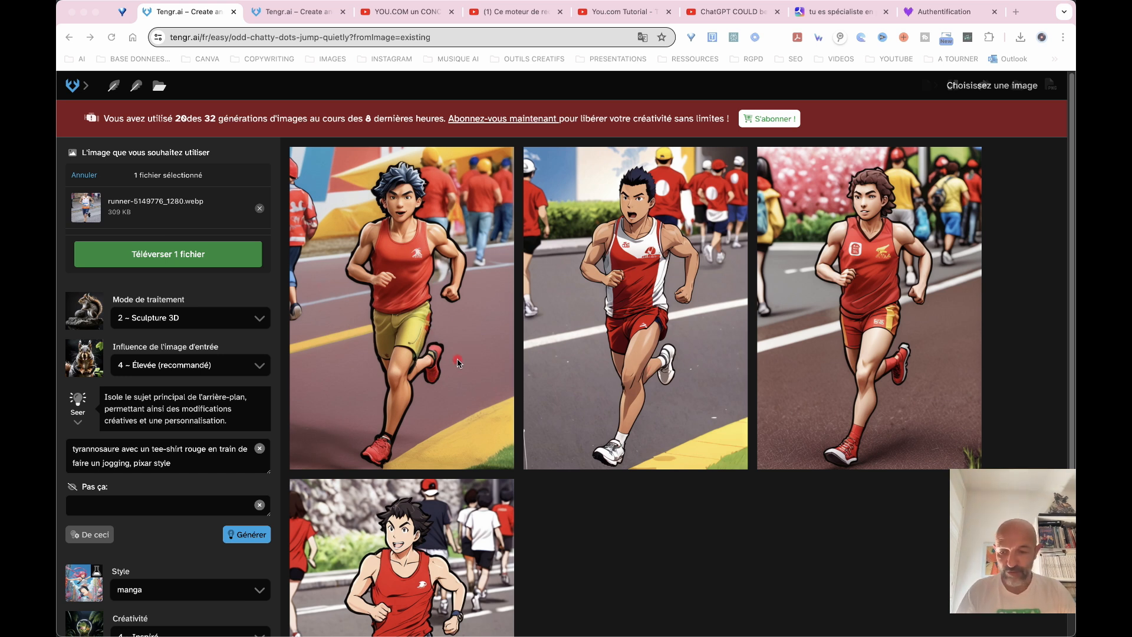
scroll(525, 381, down, 1)
scroll(525, 380, down, 2)
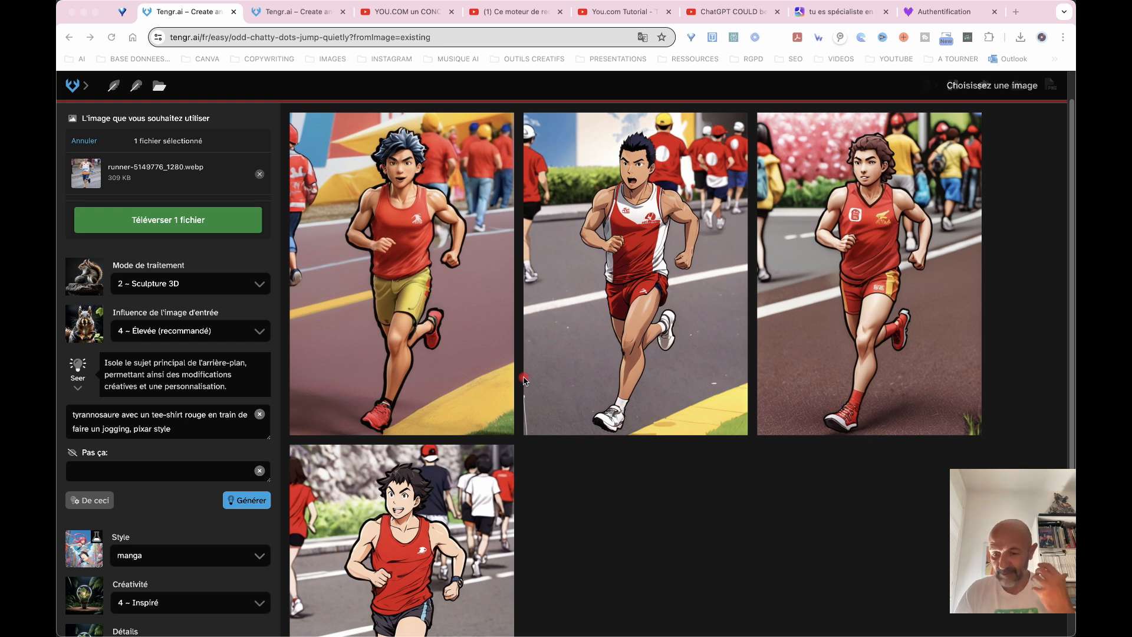
scroll(390, 524, down, 4)
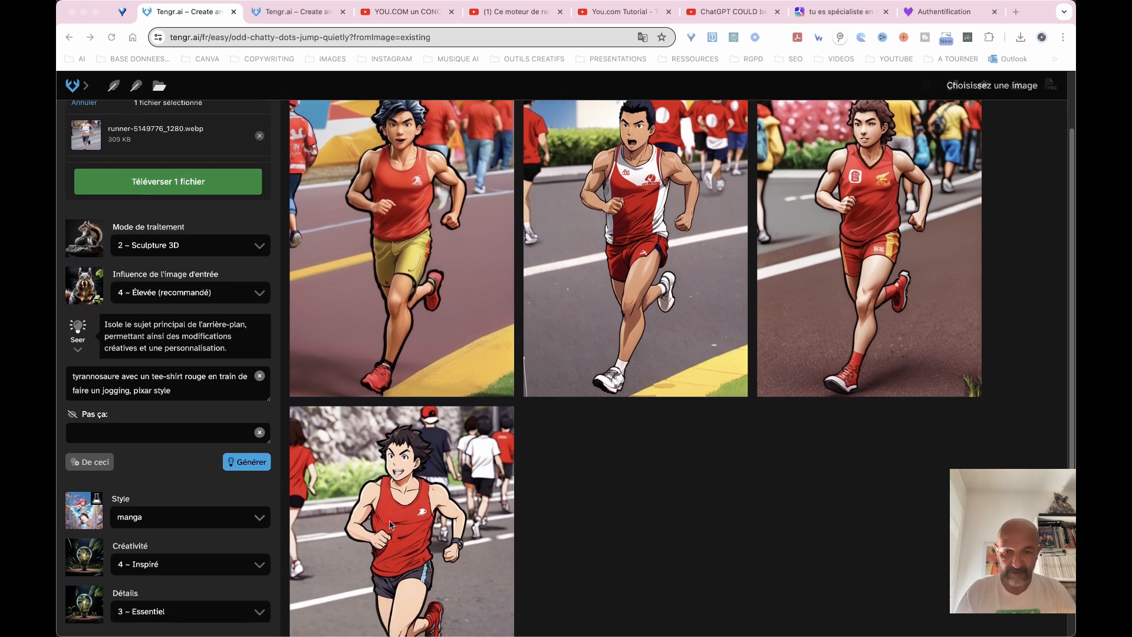
scroll(390, 524, up, 2)
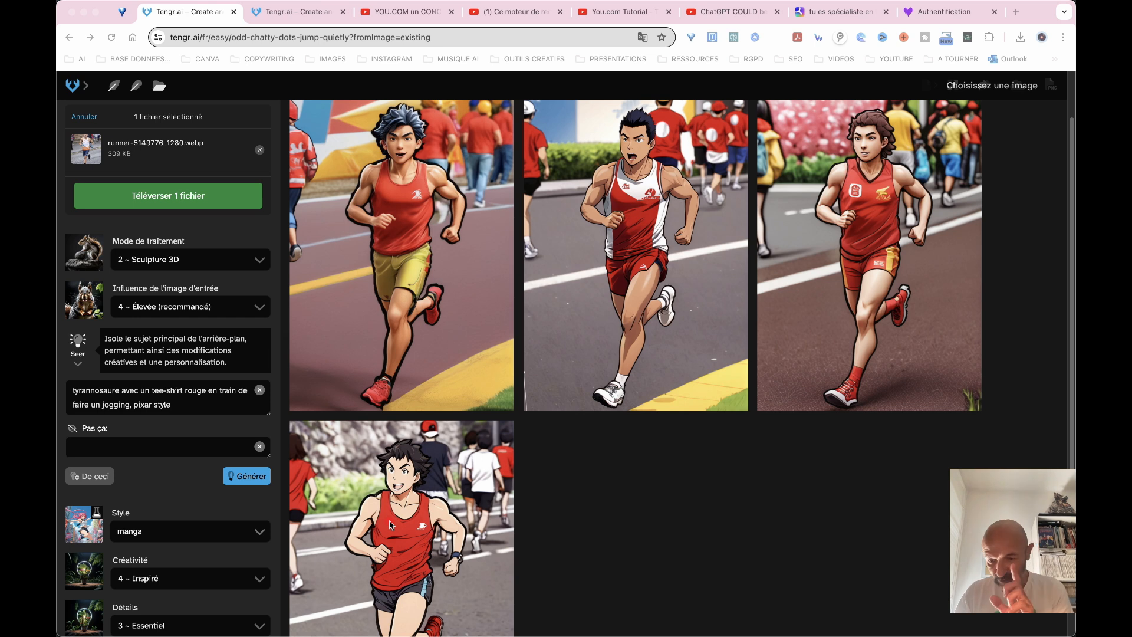
Step: Change the subject in the prompt to "tyrannosaure rex", keeping the rest of the jogging description
click(120, 393)
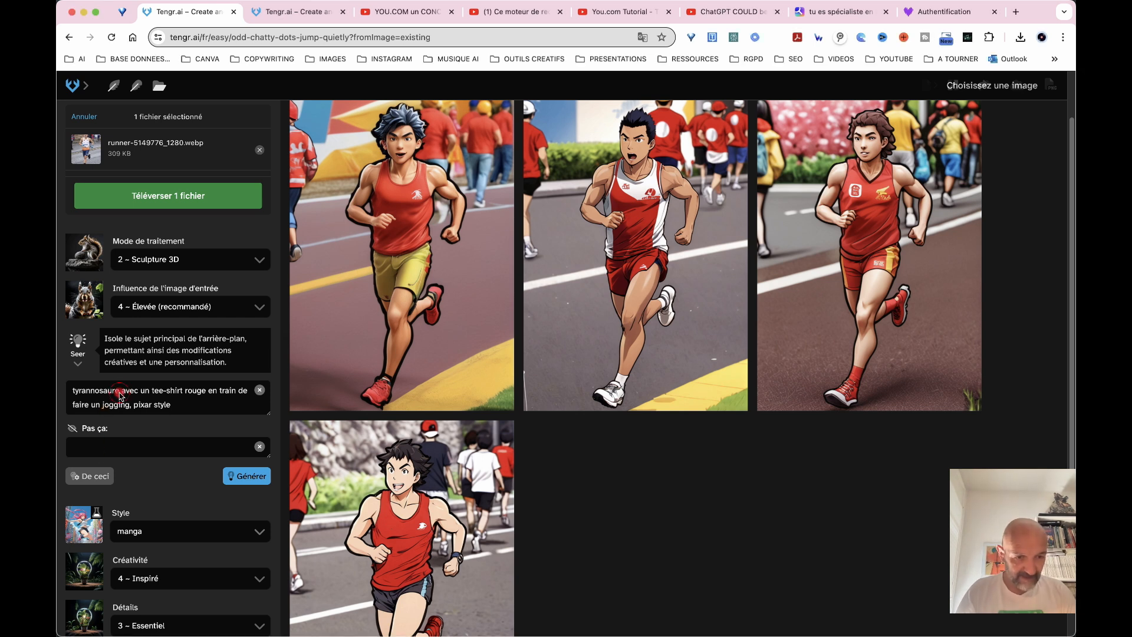
click(120, 392)
text(e rex)
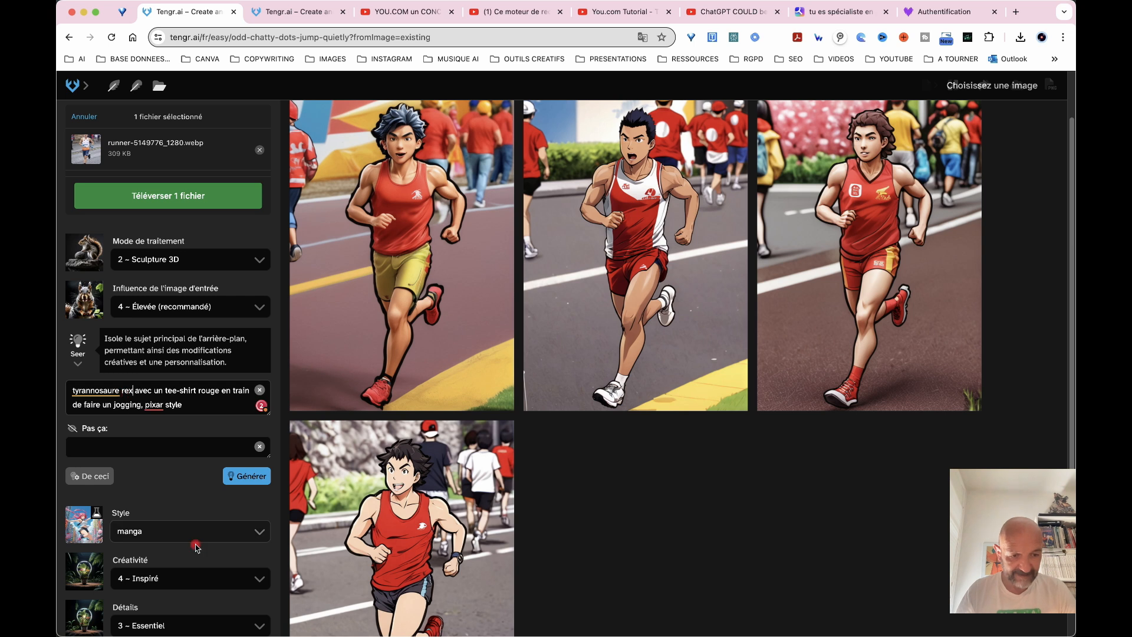
Step: Change the style for the jogging tyrannosaur image to illustration
scroll(177, 560, down, 2)
click(264, 421)
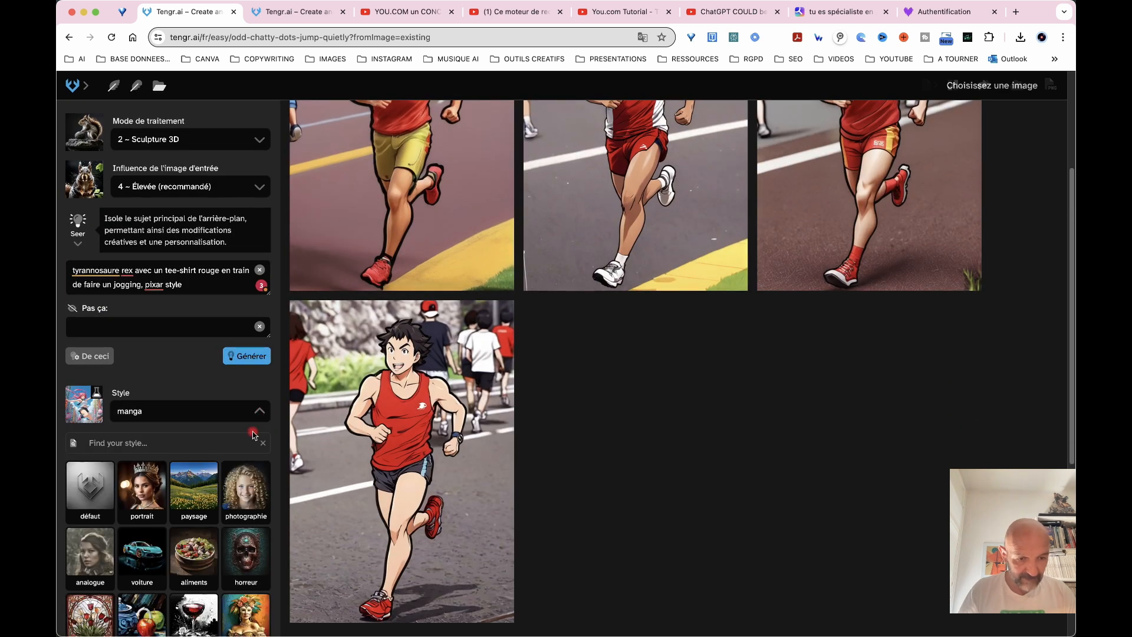
scroll(265, 383, down, 5)
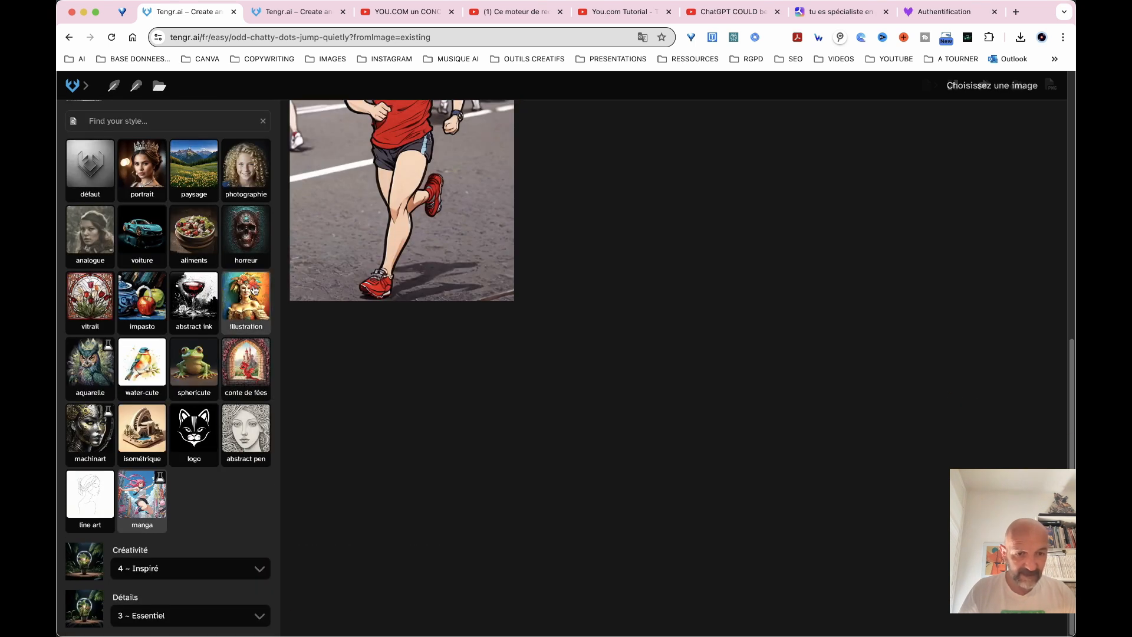
click(254, 286)
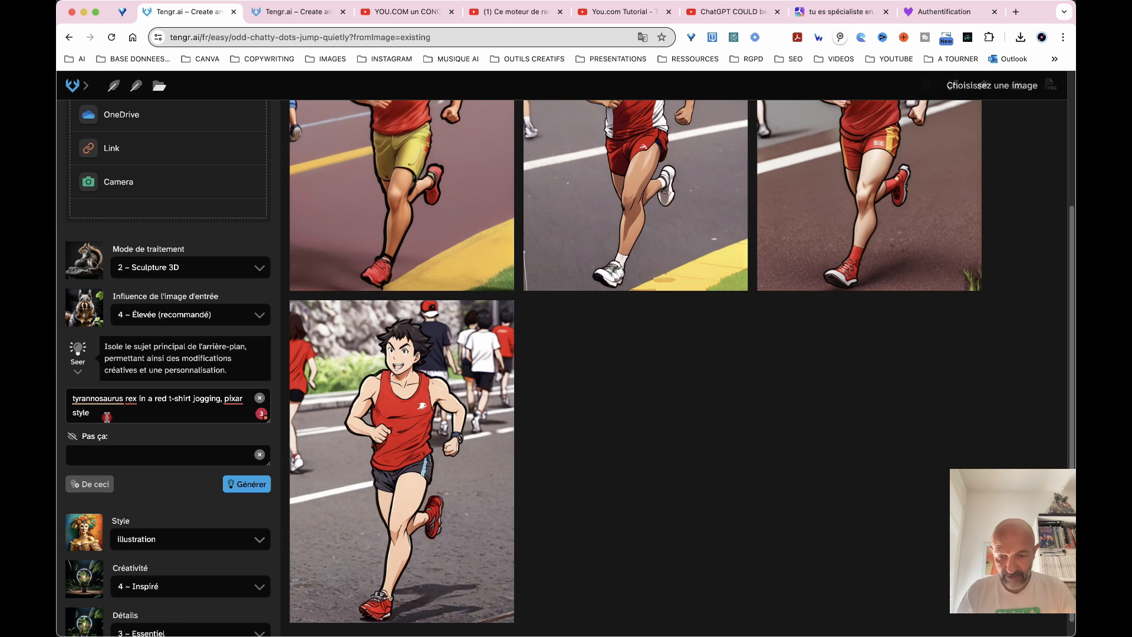
Step: Generate images from the prompt "tyrannosaurus rex in a red t-shirt jogging, pixar style" and look them over
click(251, 483)
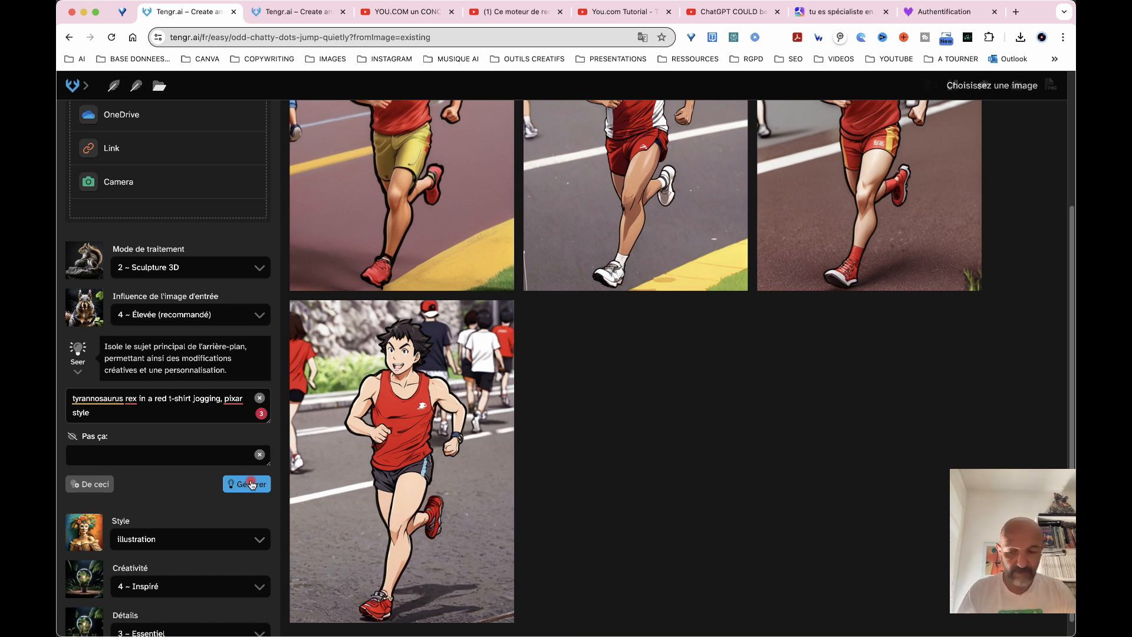
click(251, 483)
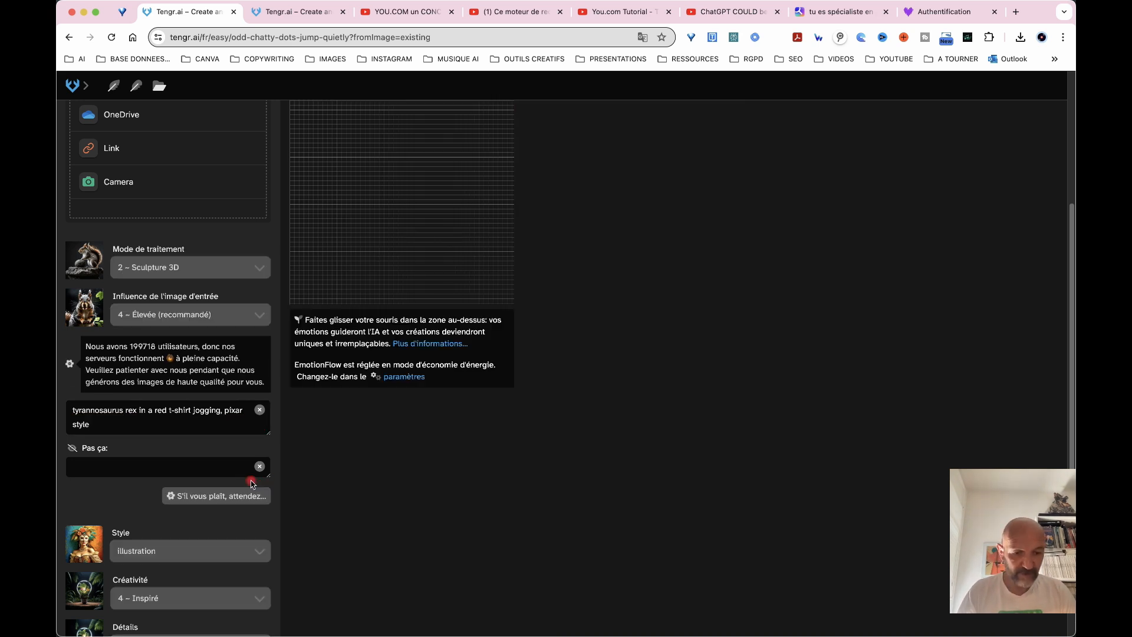
scroll(597, 435, up, 1)
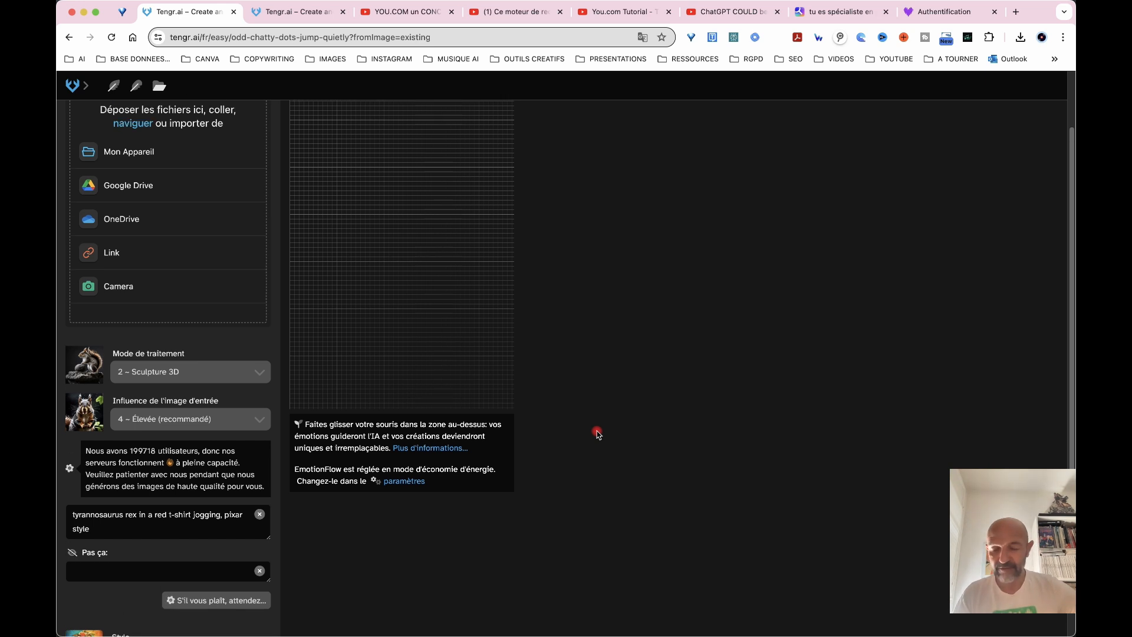
scroll(597, 435, down, 1)
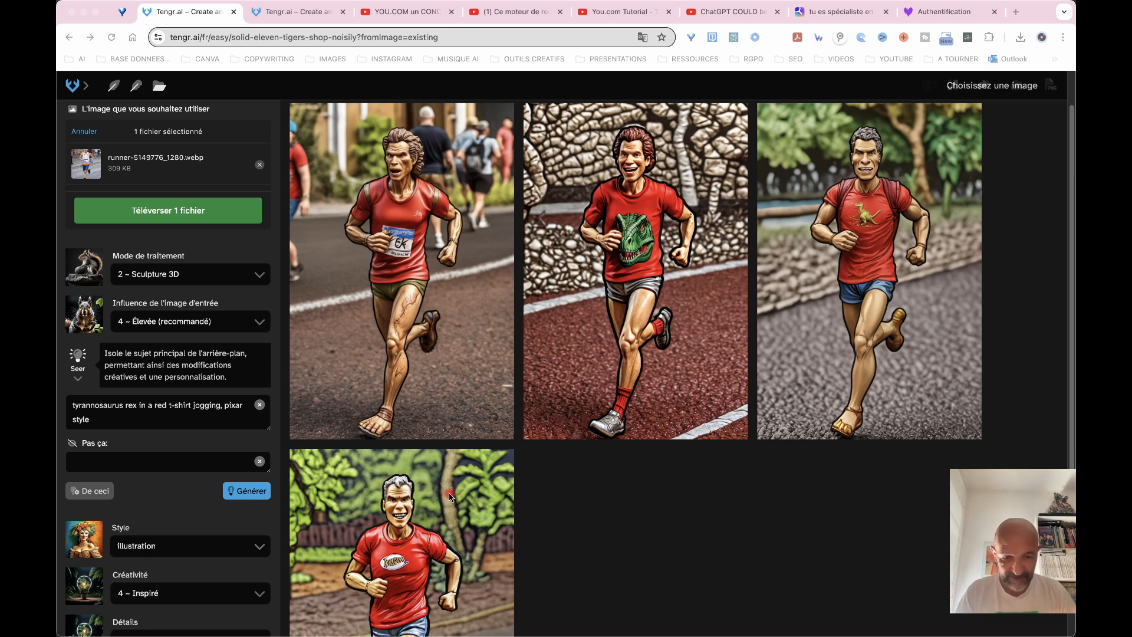
scroll(449, 497, down, 3)
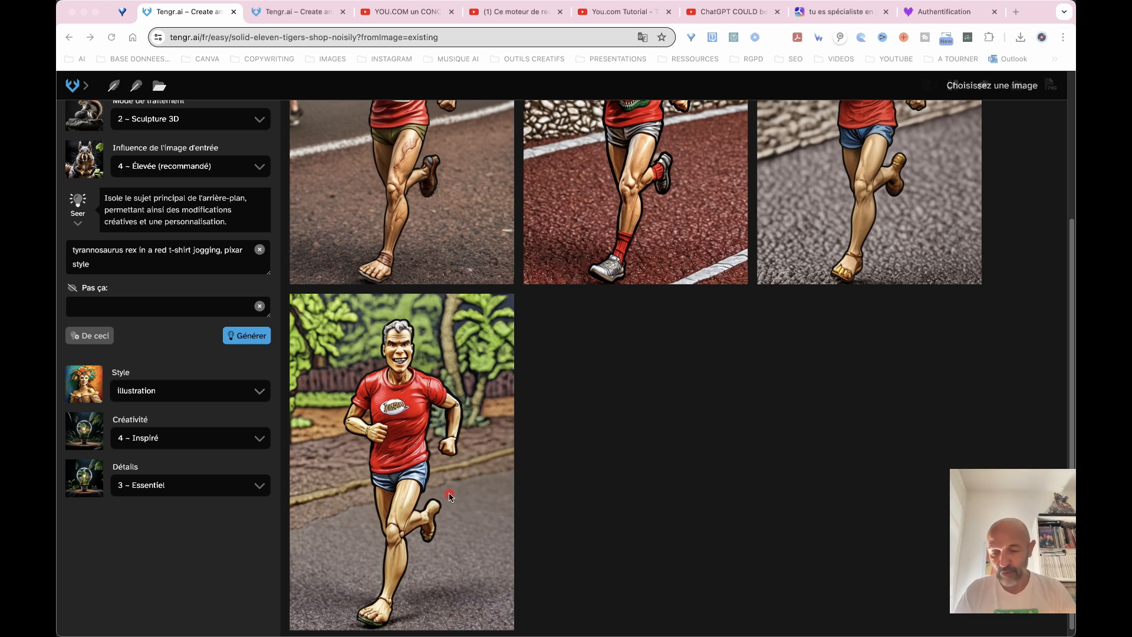
scroll(450, 497, up, 1)
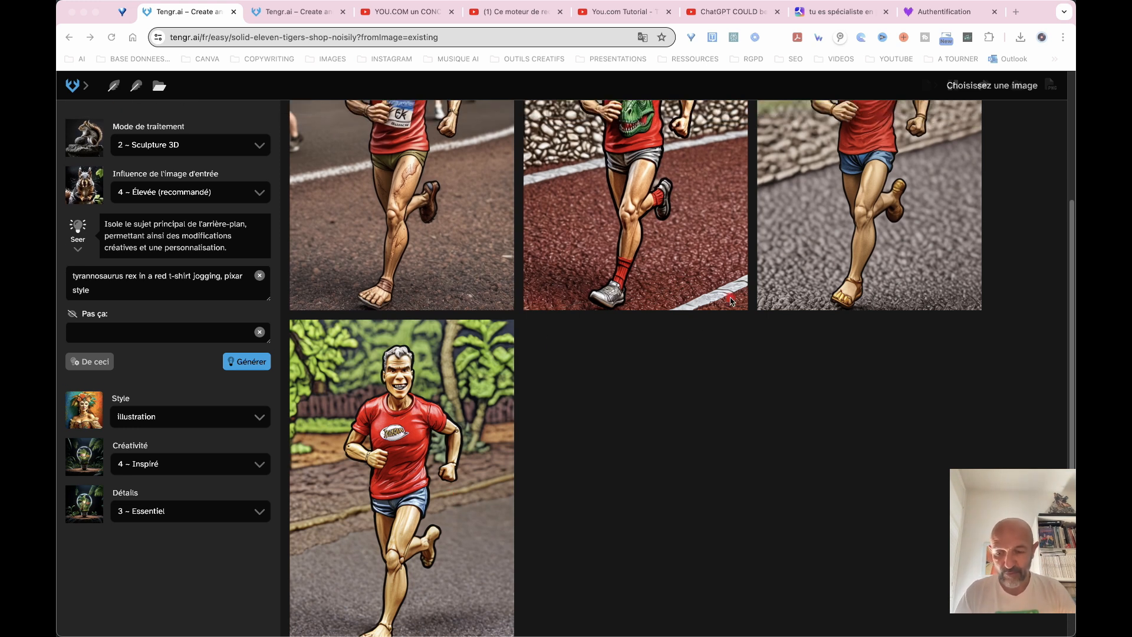
scroll(730, 301, up, 3)
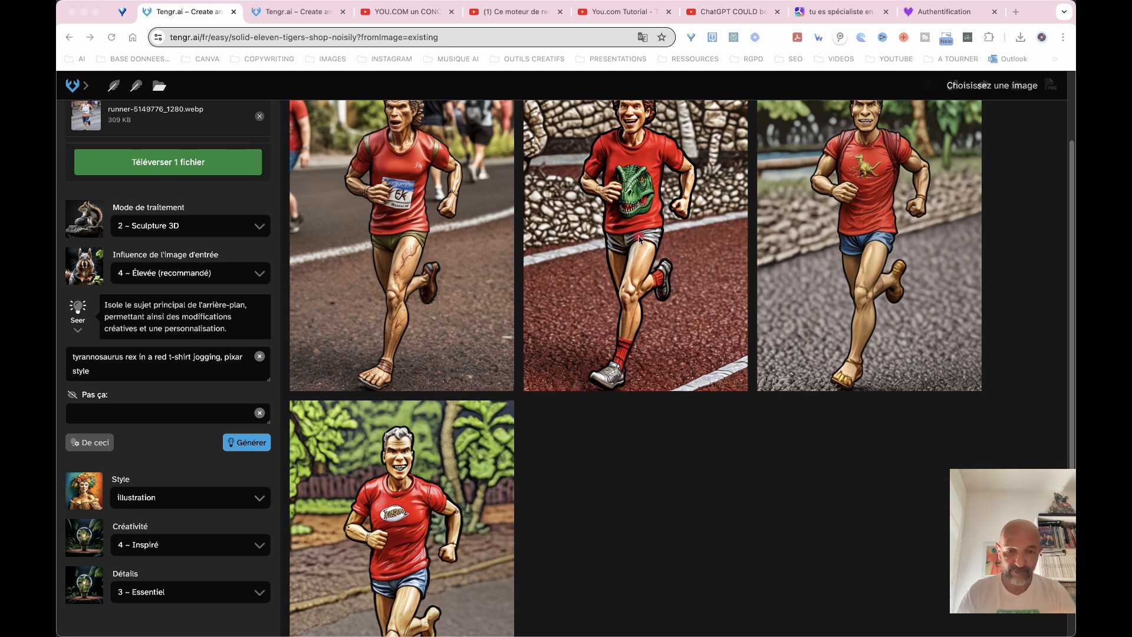
scroll(641, 240, up, 1)
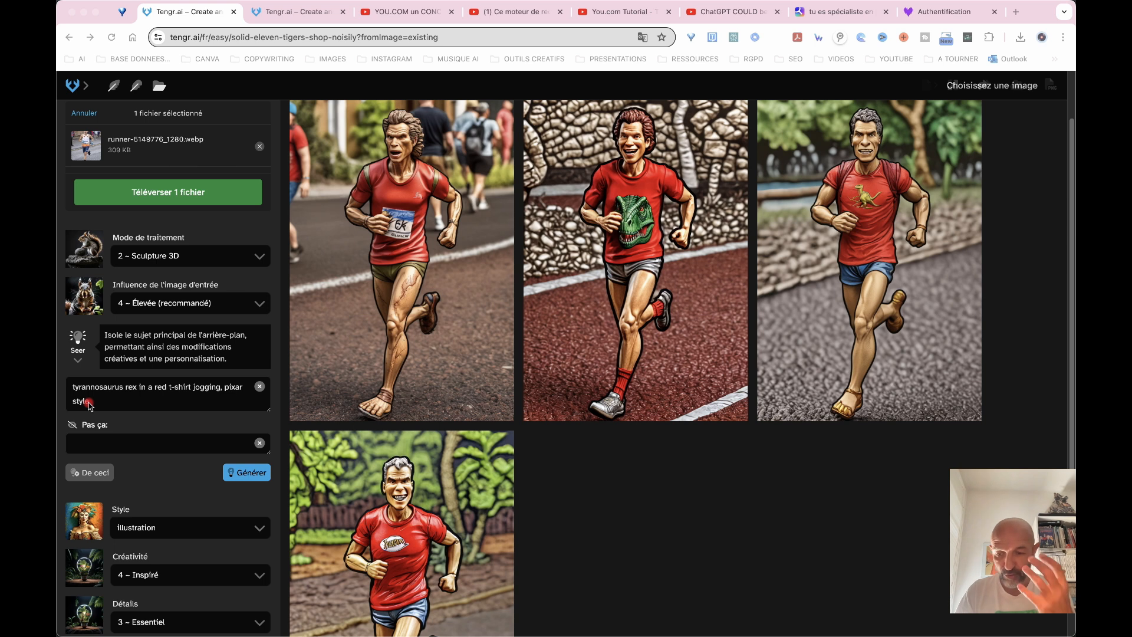
Step: Replace "tyrannosaurus rex" with "dinosaur" in the prompt, keeping the rest of the jogging description
click(136, 393)
double_click(131, 387)
drag(117, 387, 71, 381)
text(dinosaur)
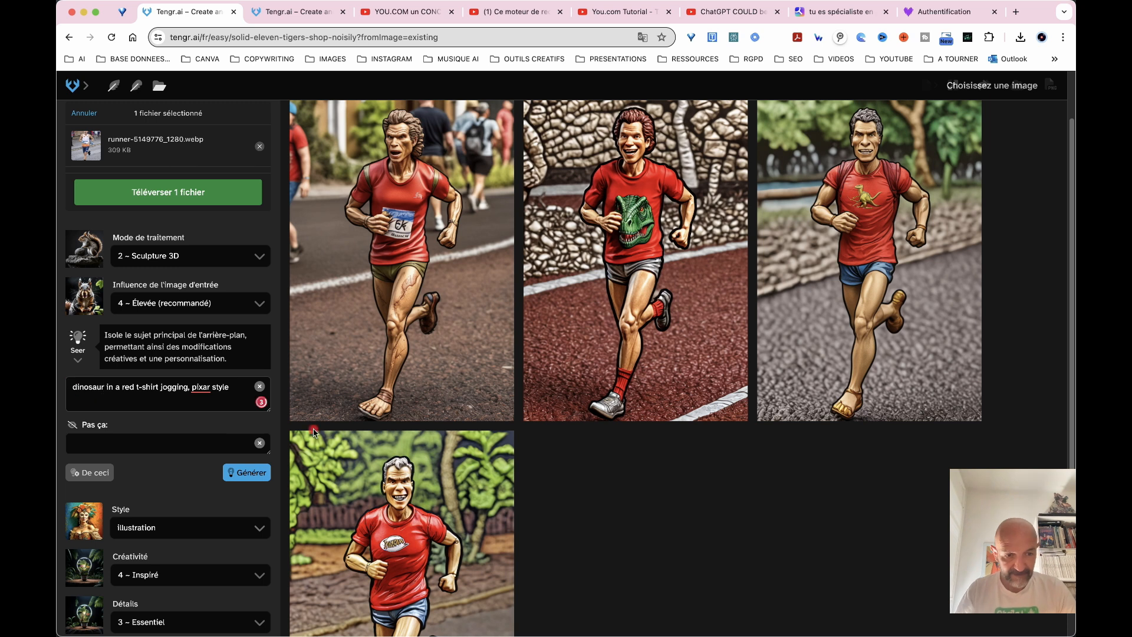
Step: Generate the jogging dinosaur images from the runner photo and look over all the images
click(248, 474)
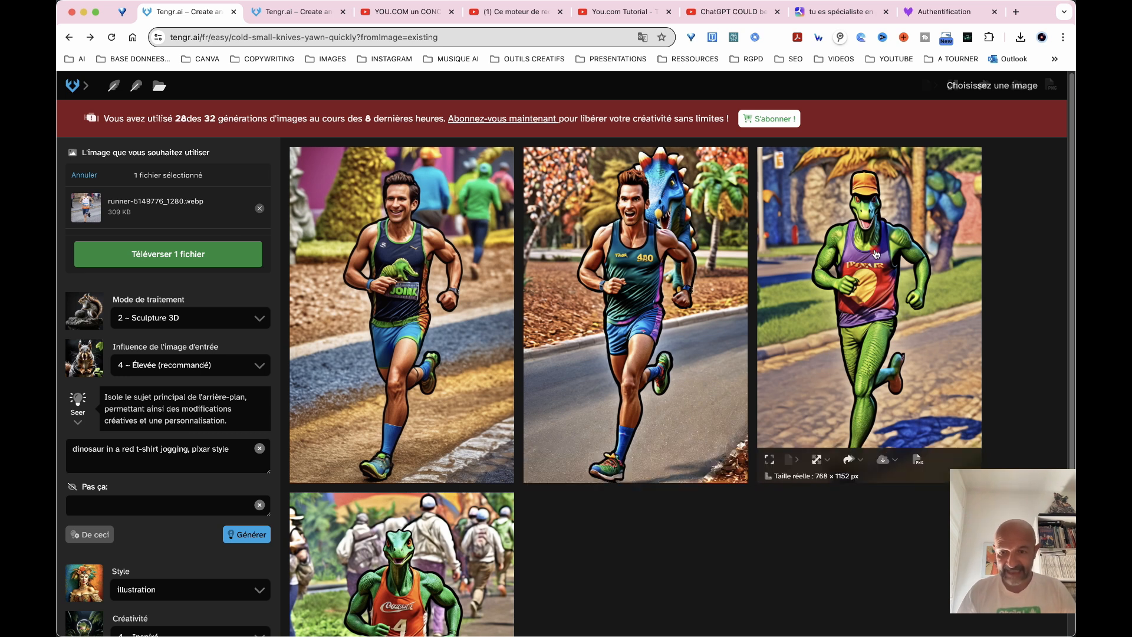
scroll(581, 366, down, 1)
scroll(581, 366, down, 3)
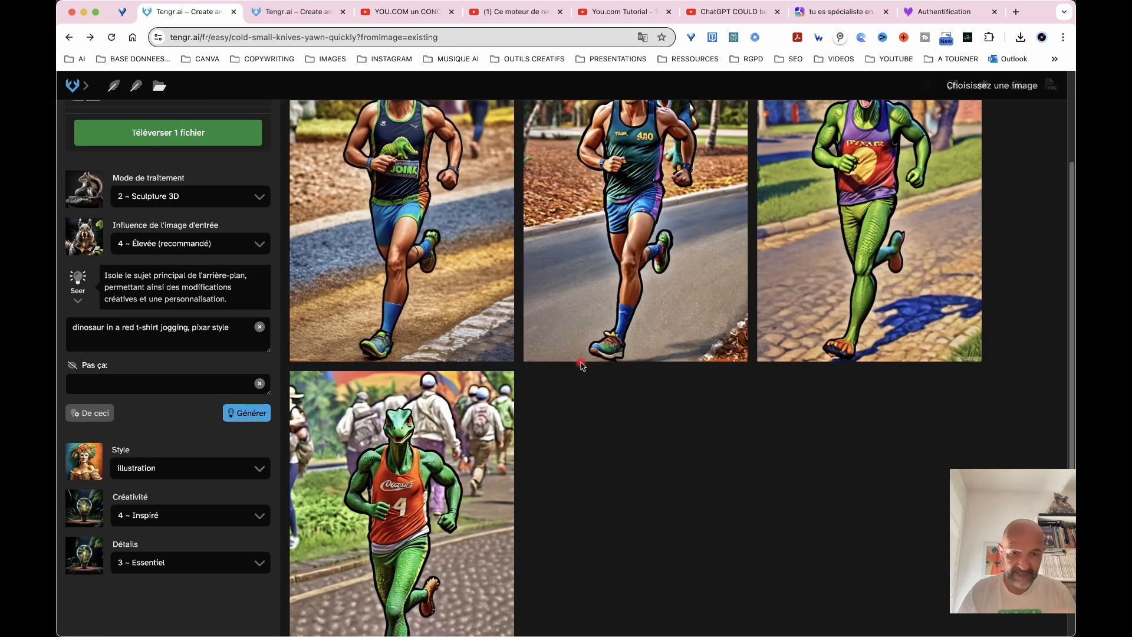
scroll(581, 367, down, 2)
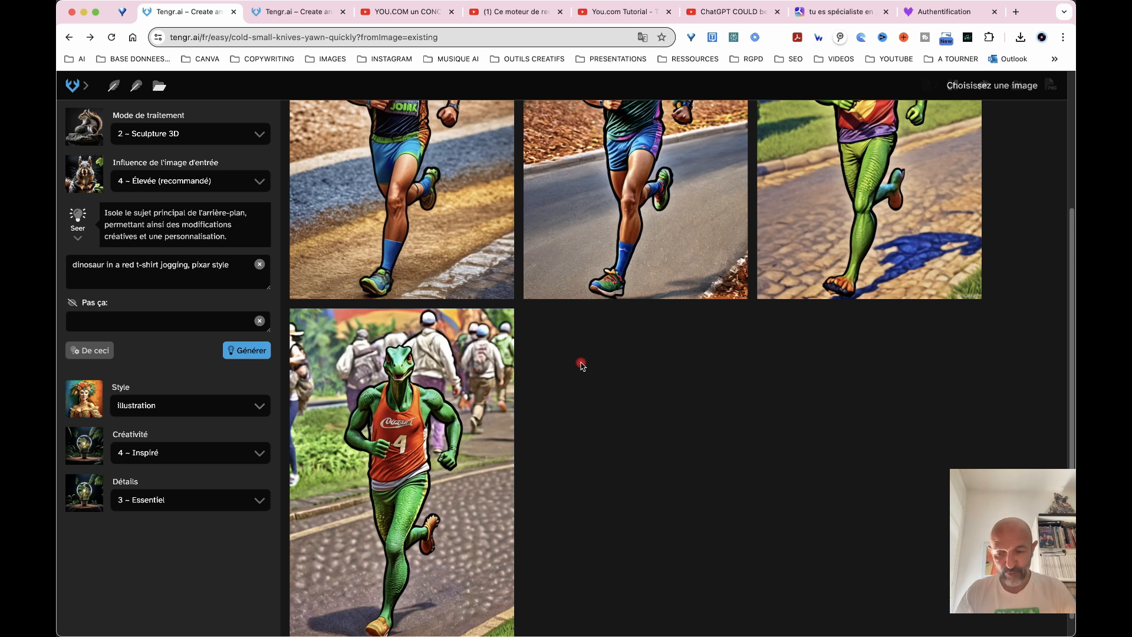
scroll(386, 475, down, 2)
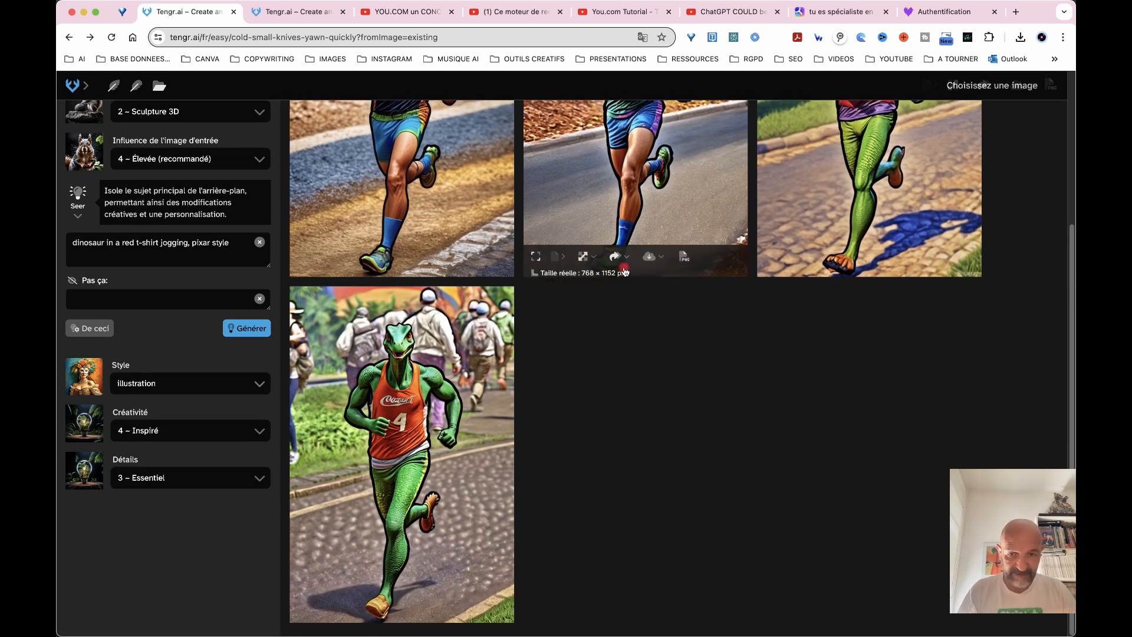
scroll(624, 271, up, 5)
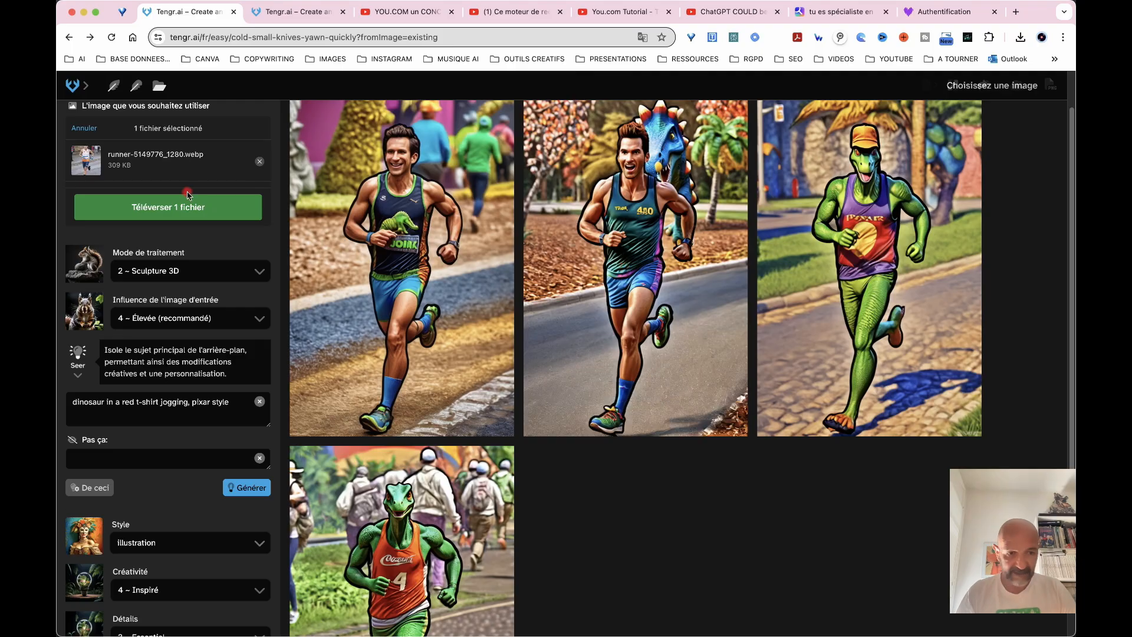
Step: Set the processing mode to 4 – Guidé de profondeur after viewing the description of 3 – Transformation créative
click(261, 272)
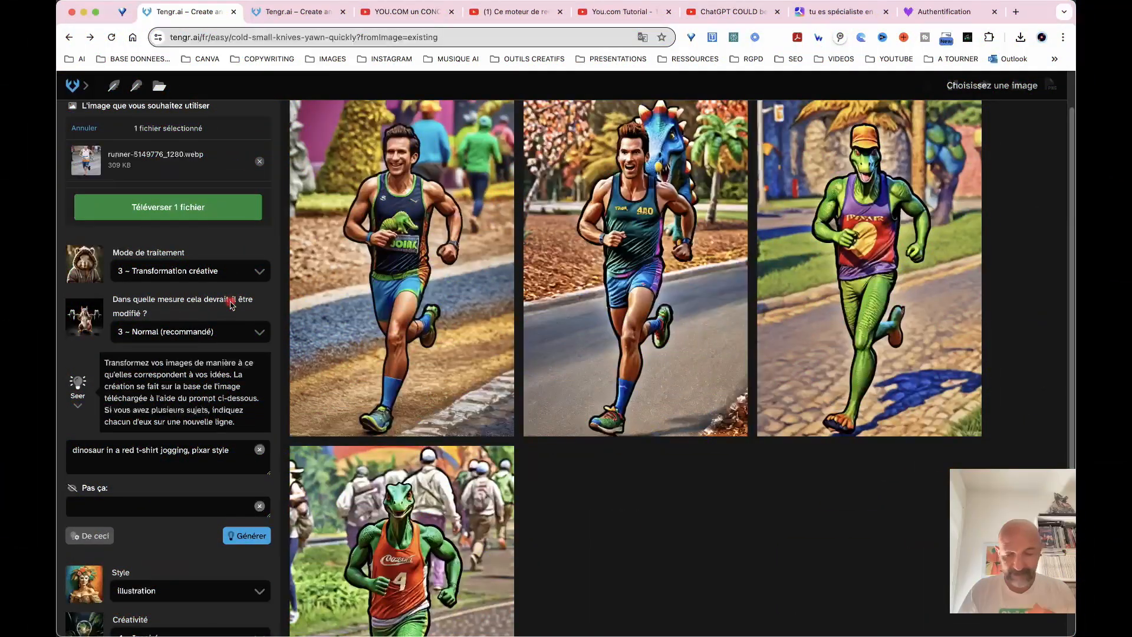
click(260, 272)
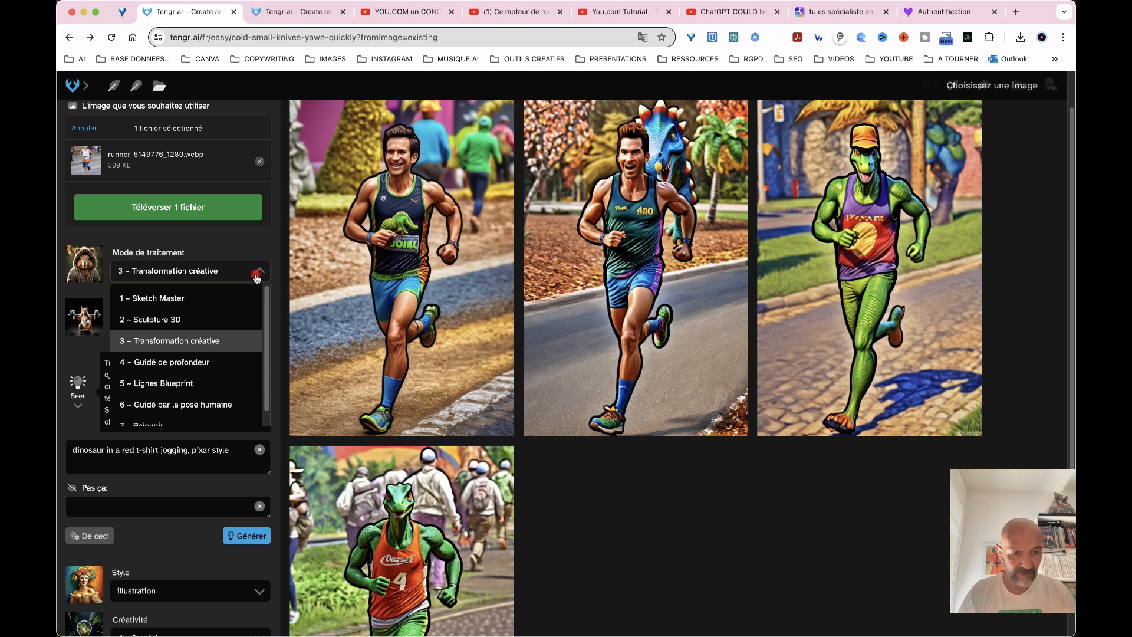
click(176, 364)
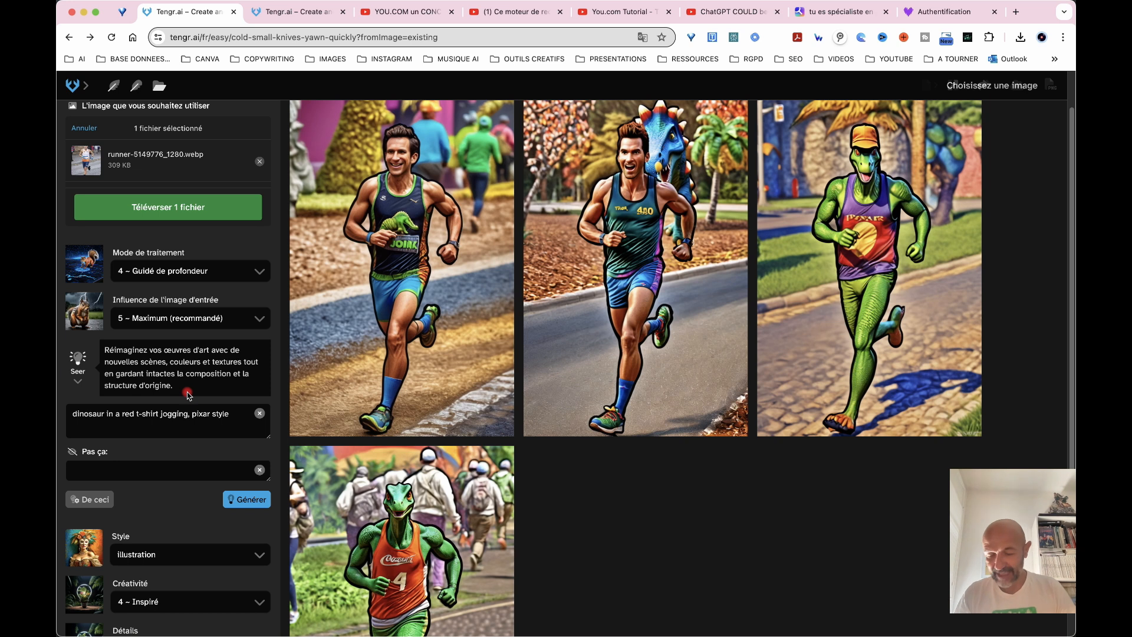
Step: Remove the runner photo and enter the prompt "ultra-modern staircase, refined style, electronic, with red curtains on the sides and humanoid statues"
click(259, 161)
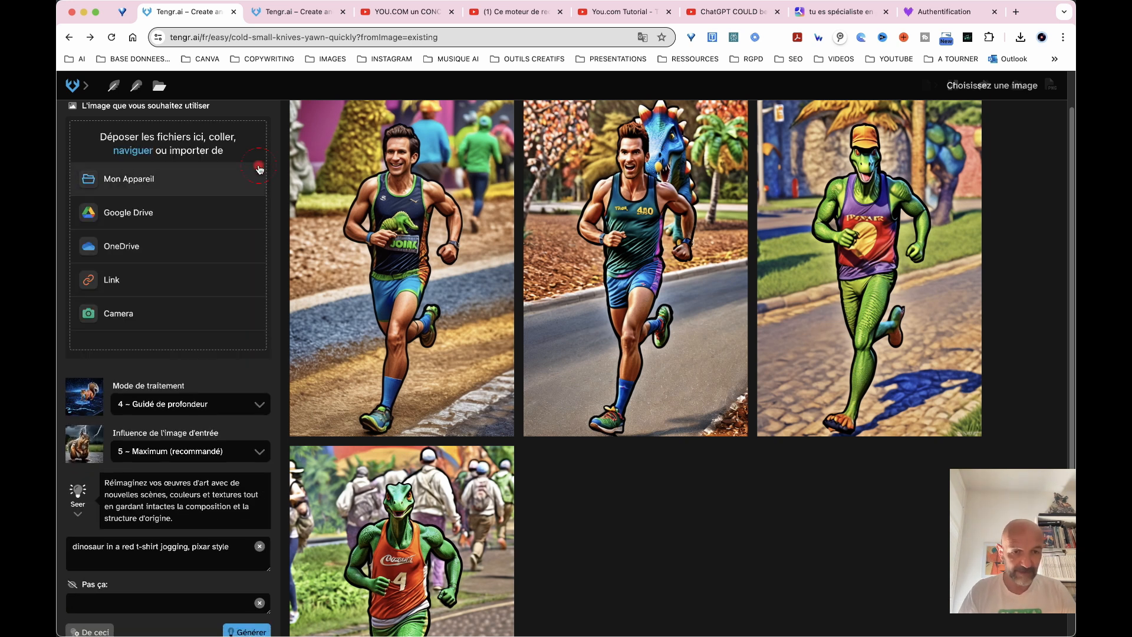
click(228, 168)
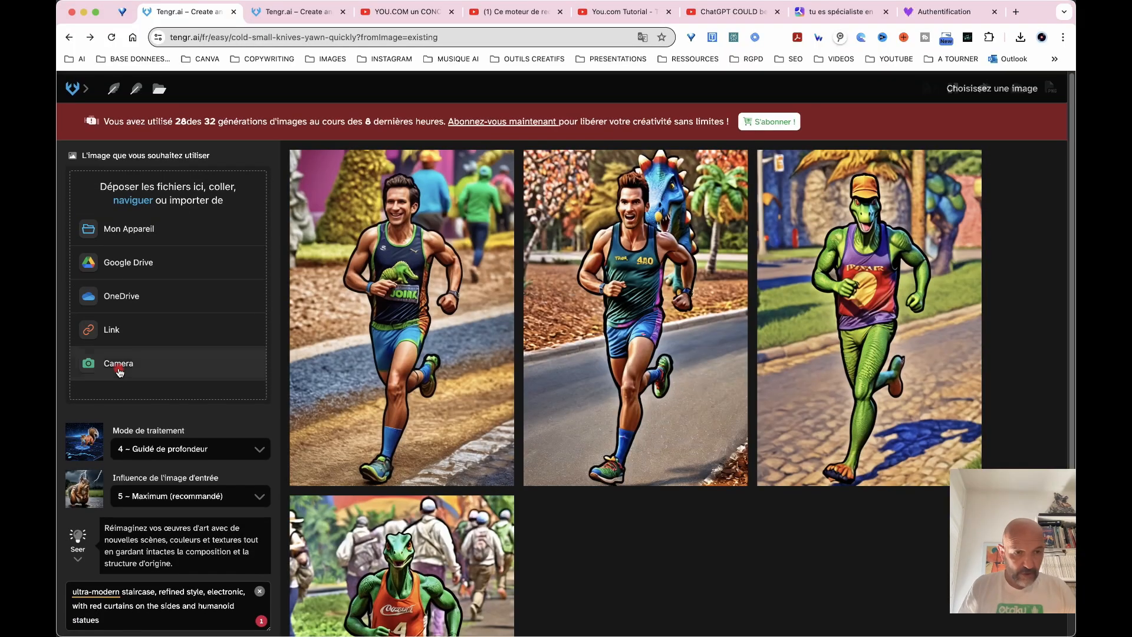
scroll(200, 361, down, 3)
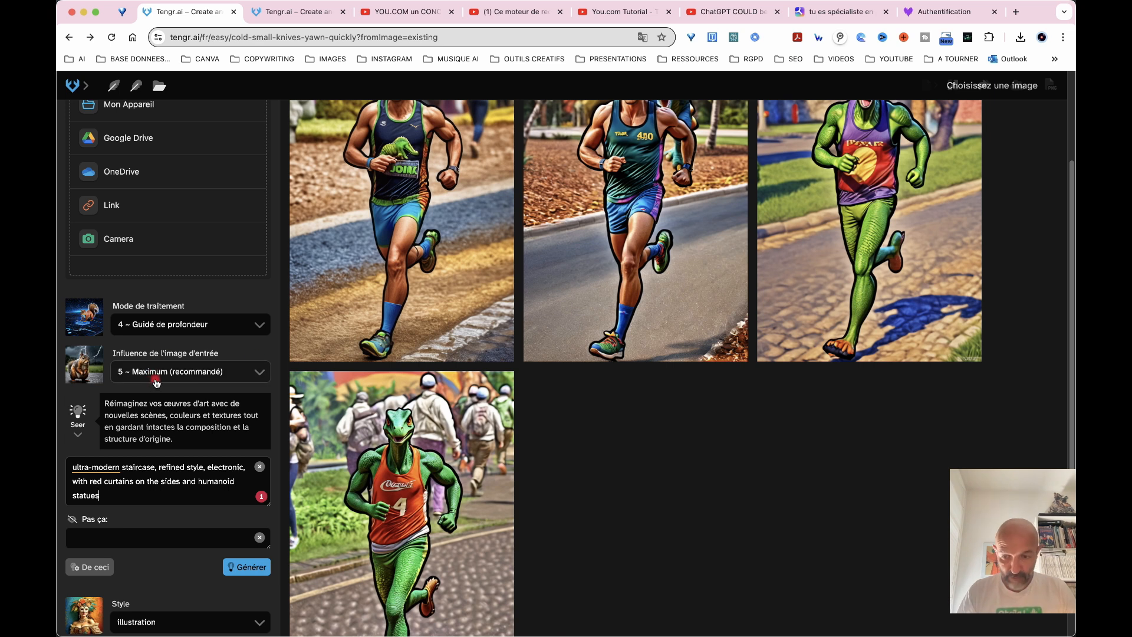
scroll(201, 458, down, 2)
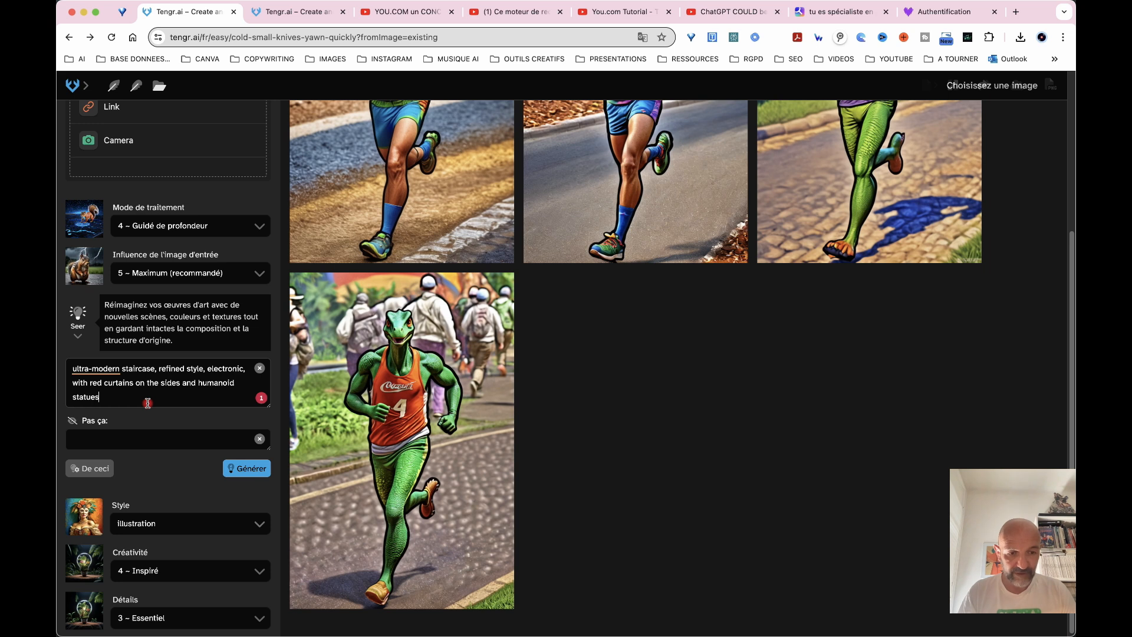
click(128, 393)
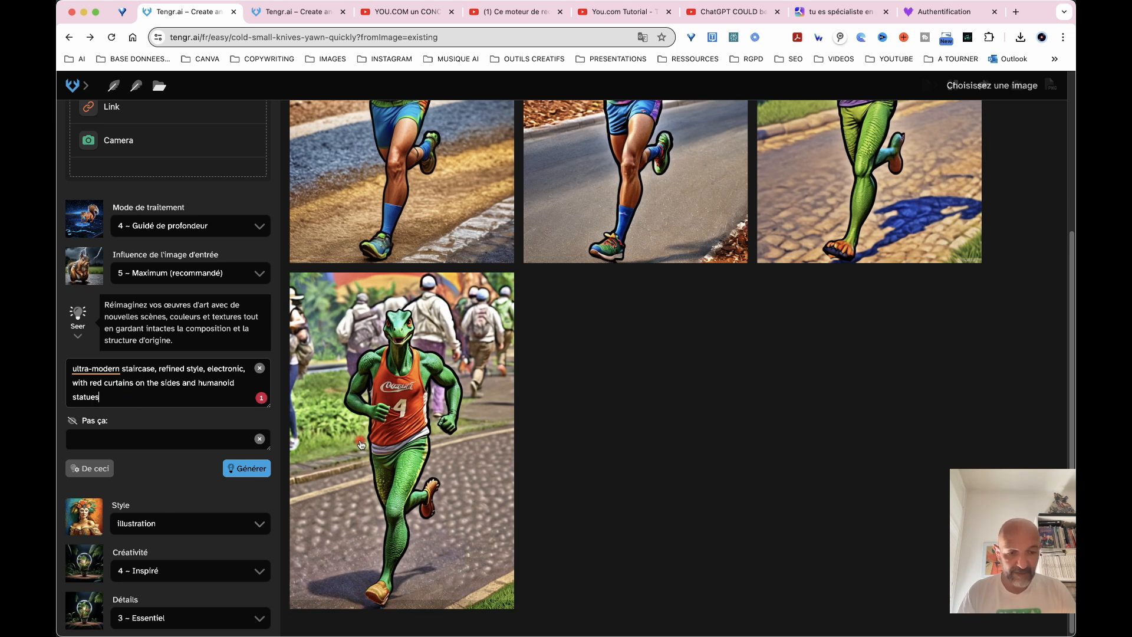
scroll(147, 495, down, 1)
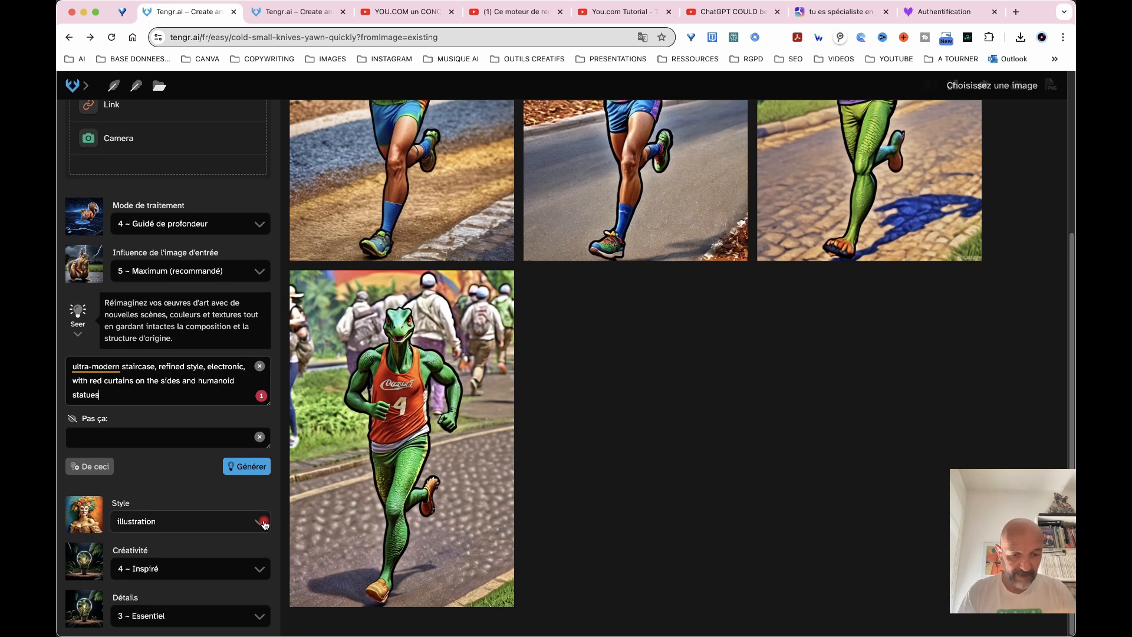
Step: Change the style for the staircase image to photographie
click(248, 522)
scroll(192, 602, down, 5)
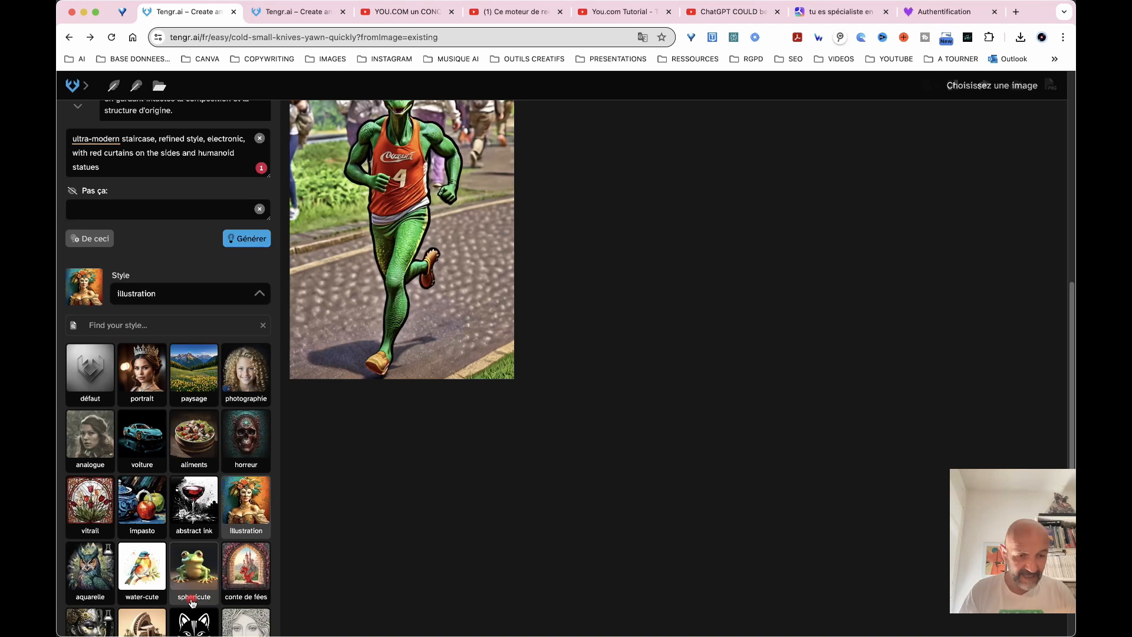
scroll(193, 601, down, 2)
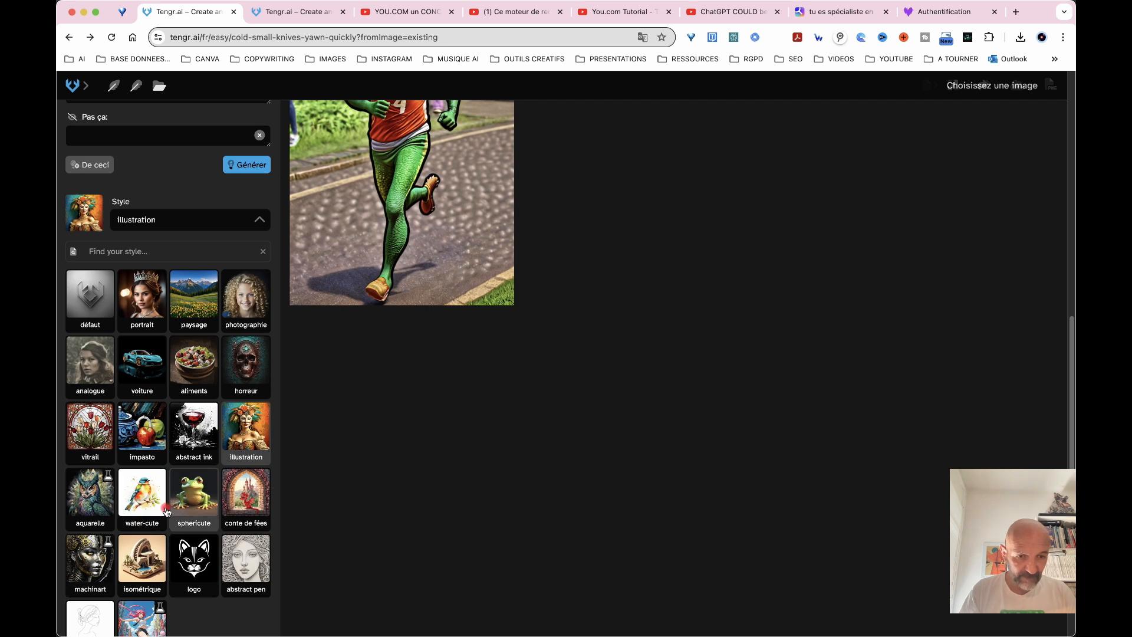
click(246, 298)
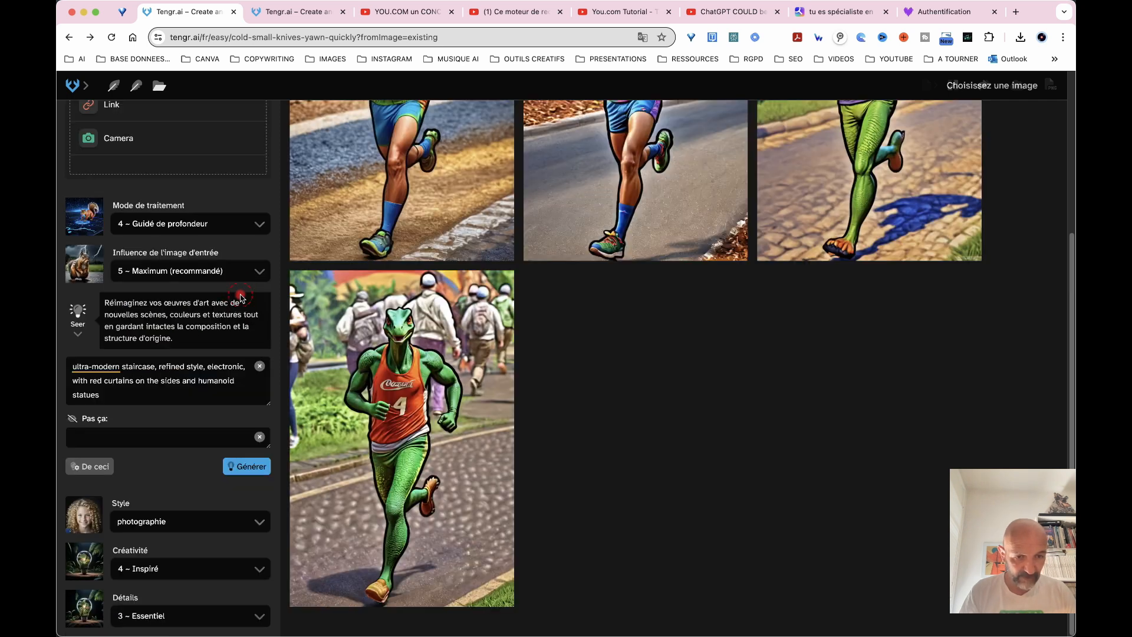
Step: Set Créativité to 3 – Créatif and generate the ultra-modern staircase images from the palace photo palace-4781577_1280.webp
click(257, 565)
click(195, 605)
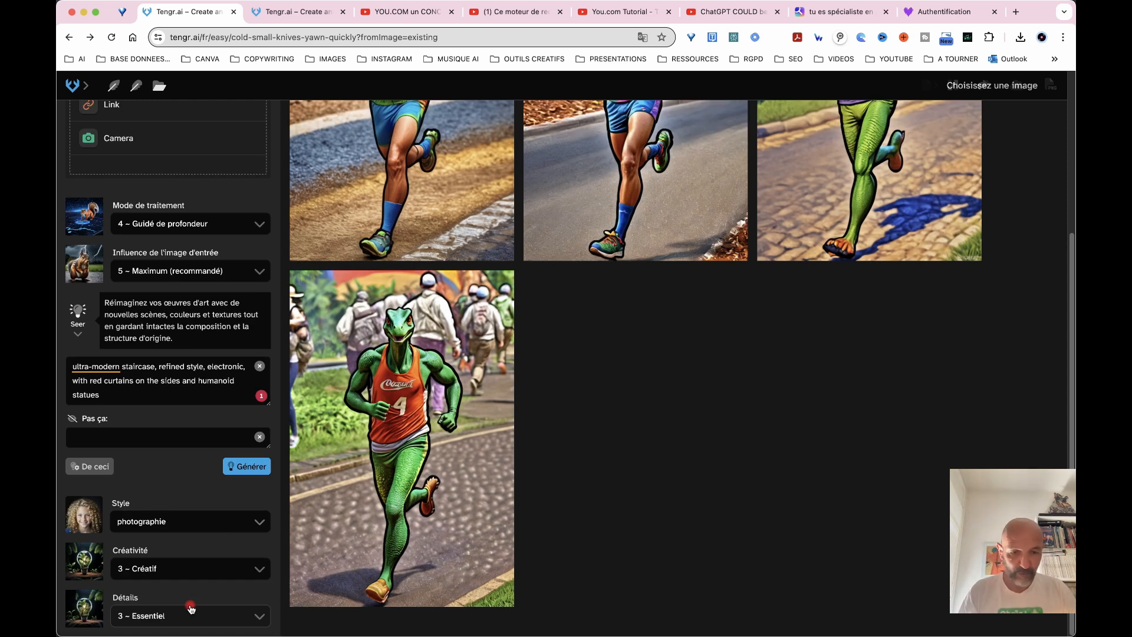
click(250, 477)
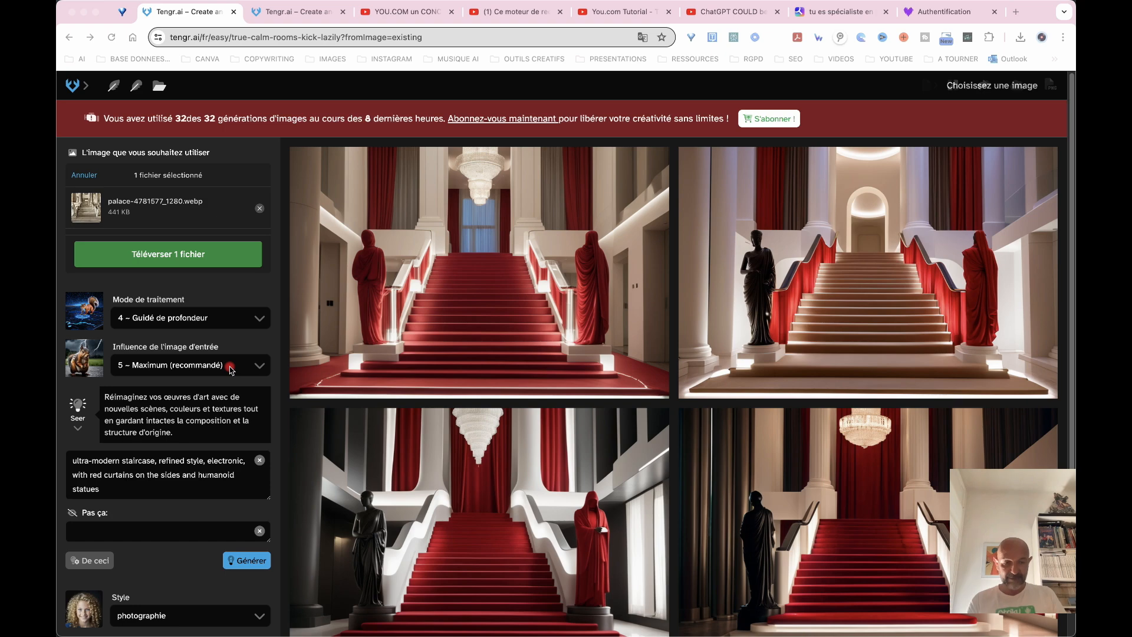
Step: Set the processing mode to 5 – Lignes Blueprint and generate the staircase images with the same prompt
click(264, 320)
click(263, 320)
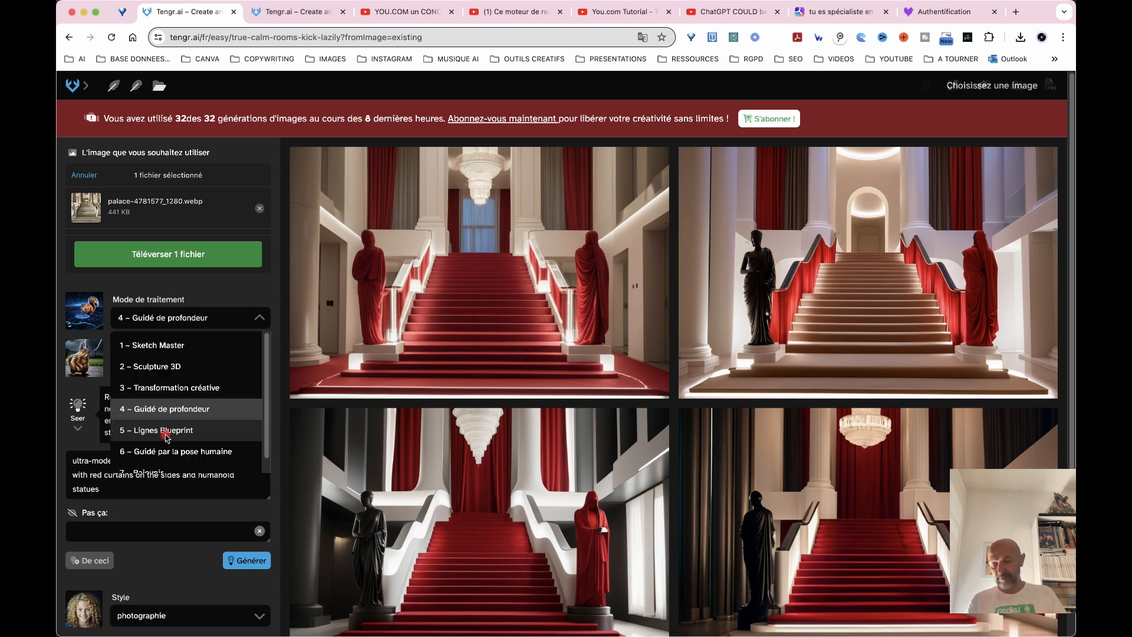
click(162, 433)
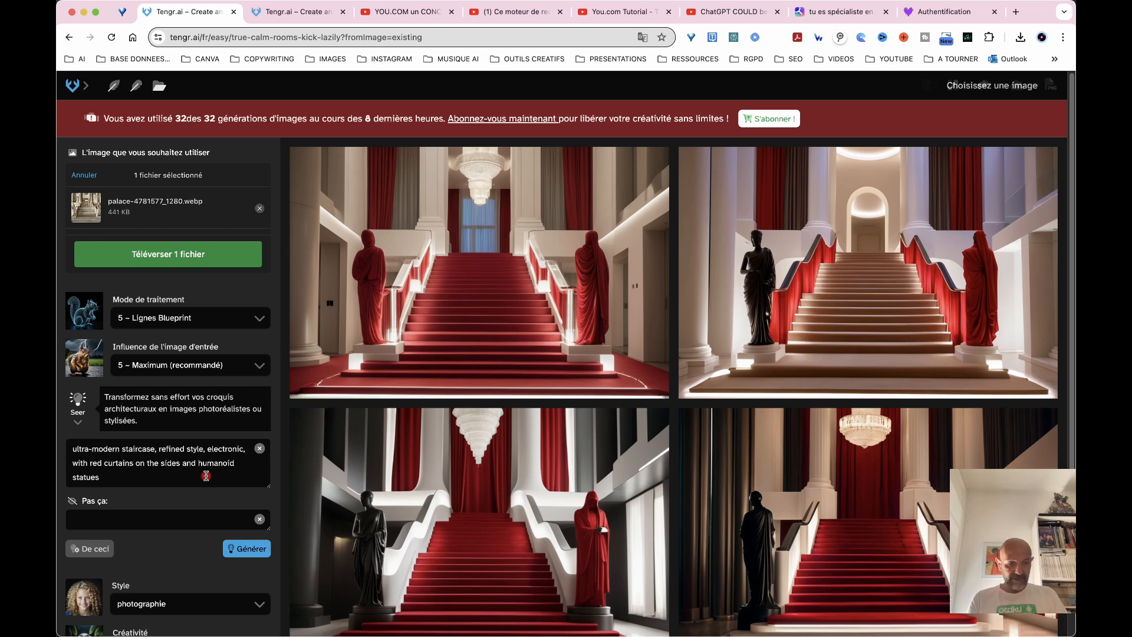
click(242, 553)
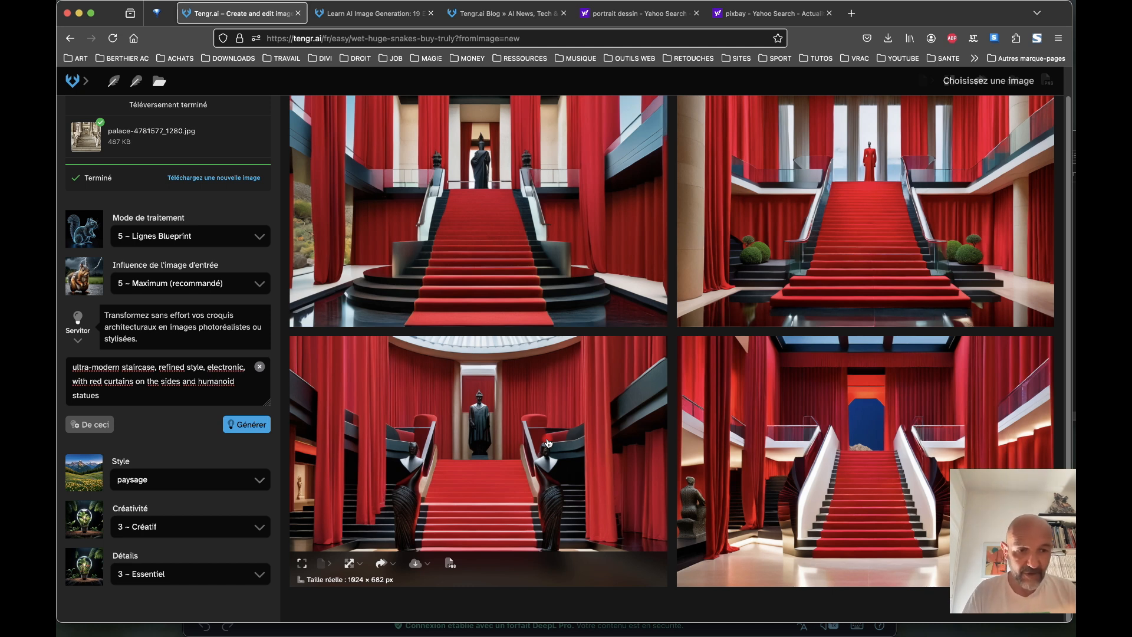
Step: Try the processing modes 6 – Guidé par la pose humaine and 2 – Sculpture 3D to compare their descriptions
click(260, 237)
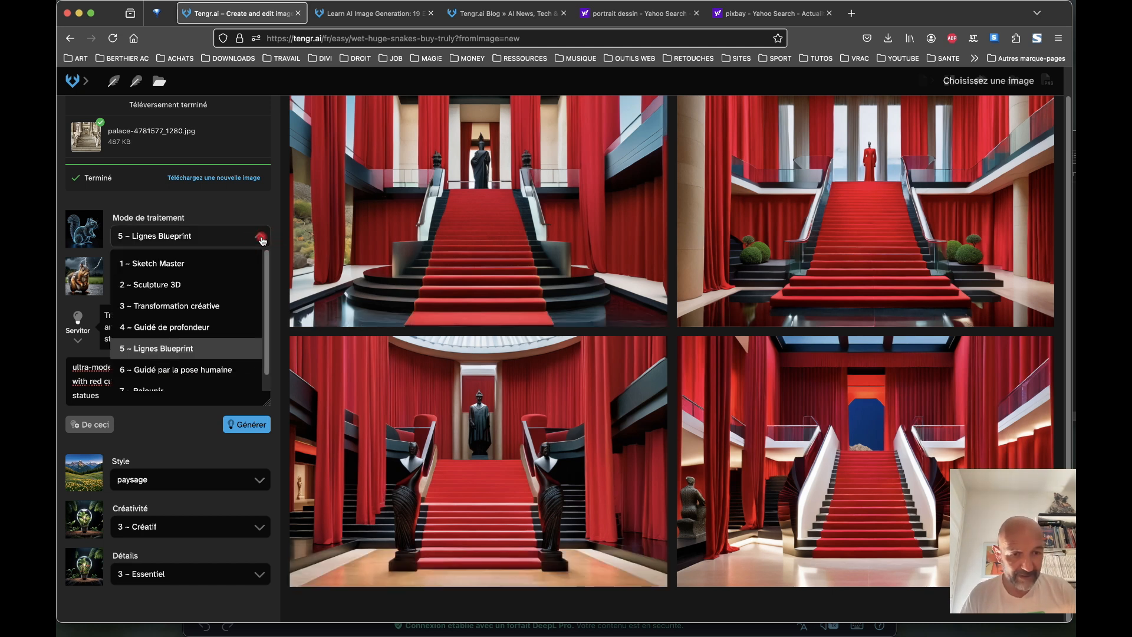
click(176, 370)
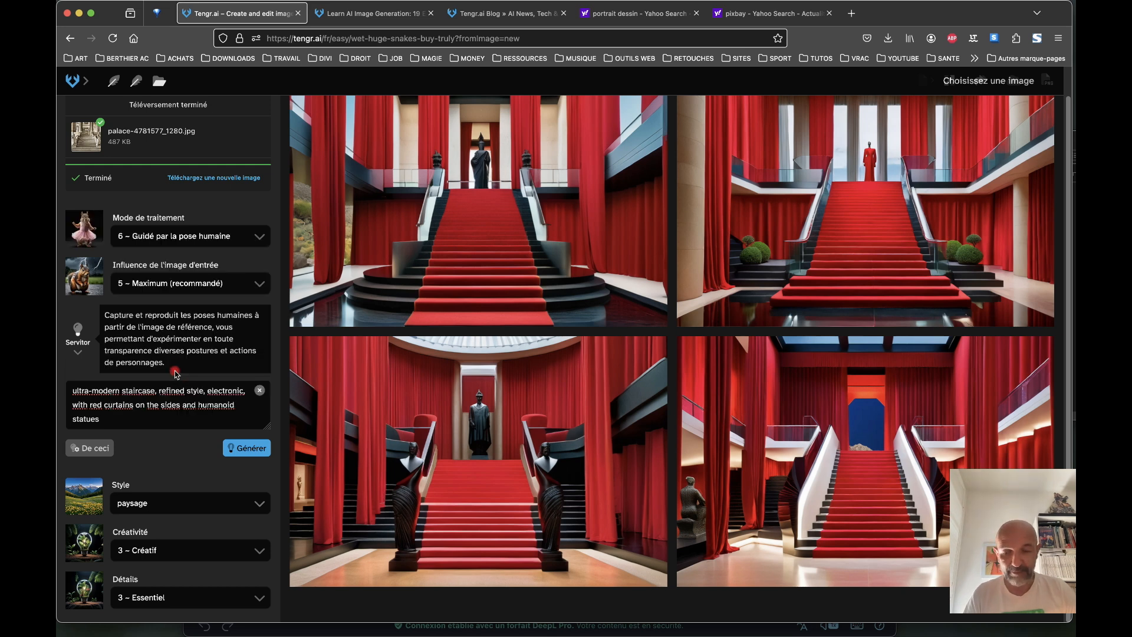
click(261, 288)
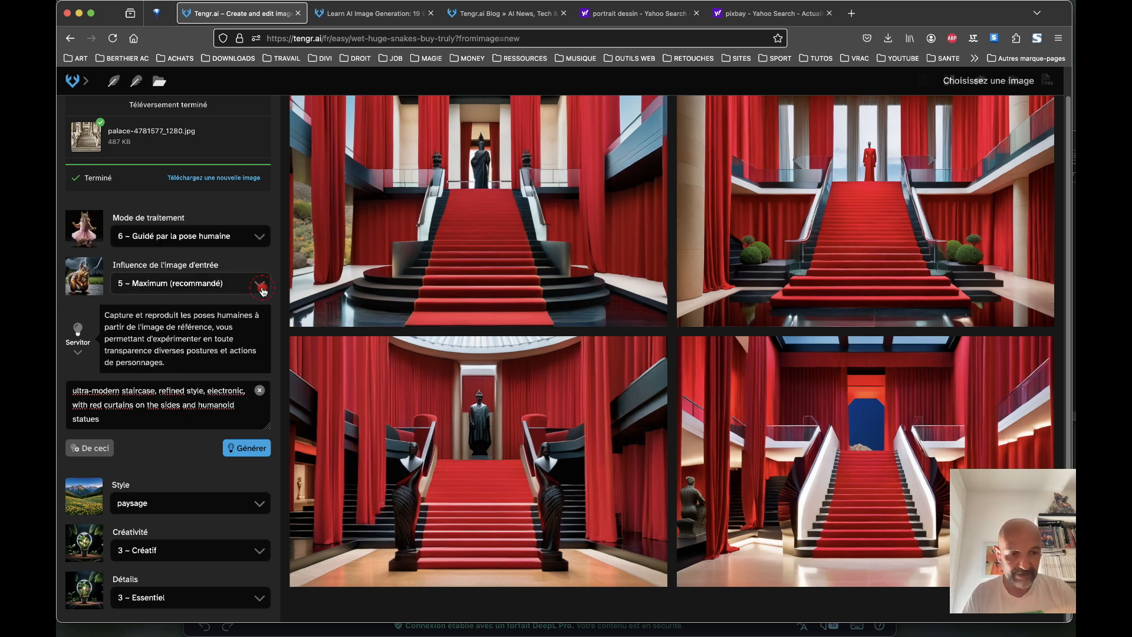
click(260, 239)
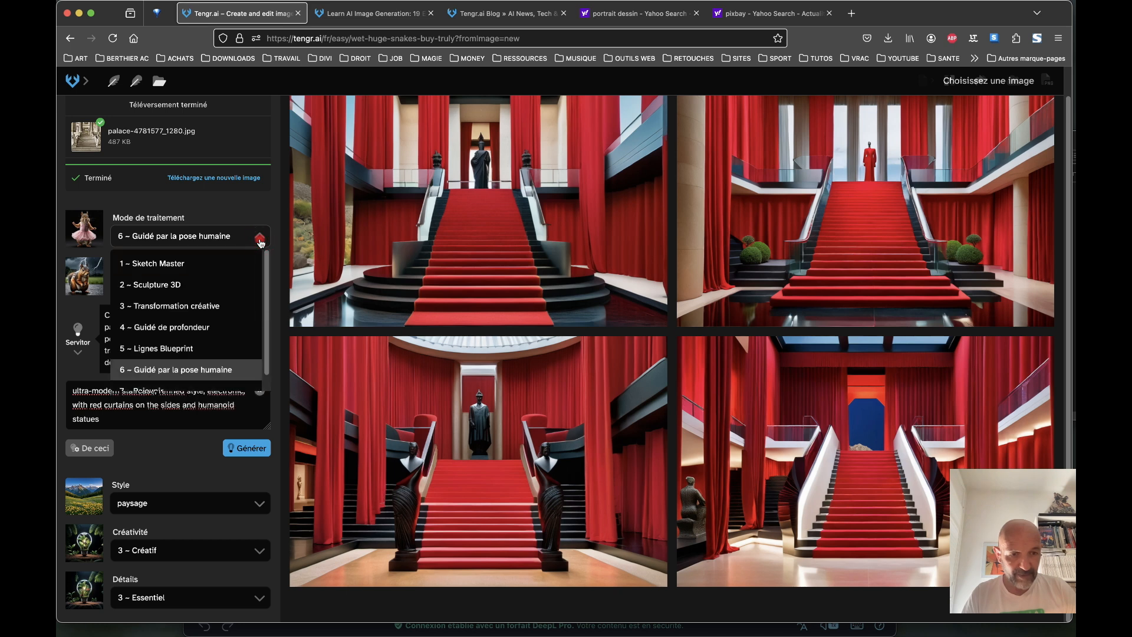
click(190, 290)
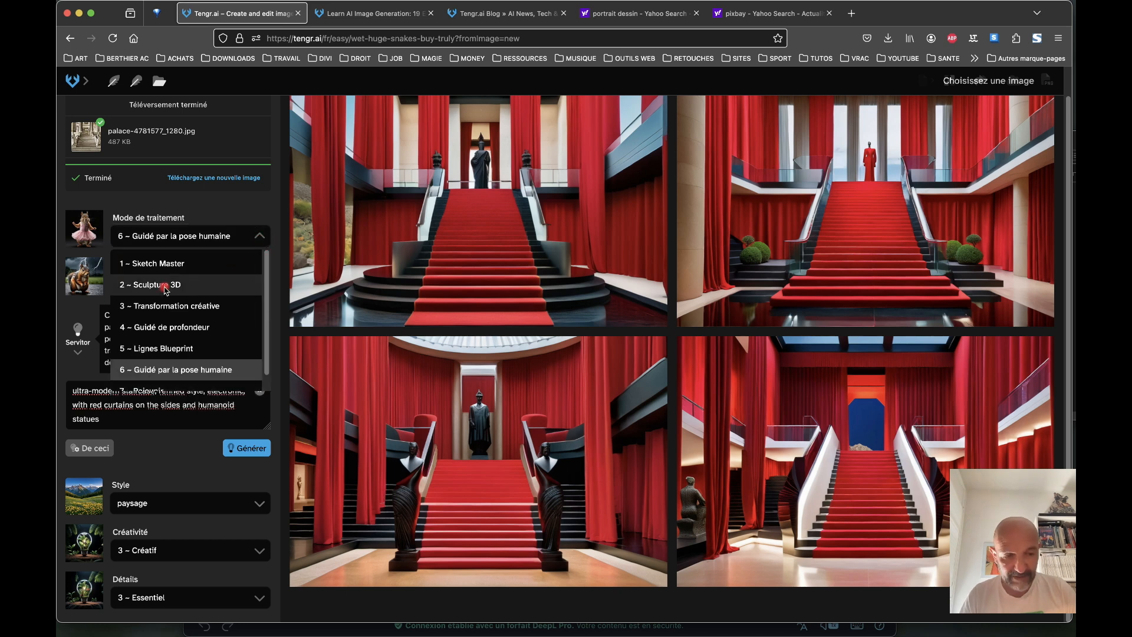
click(190, 288)
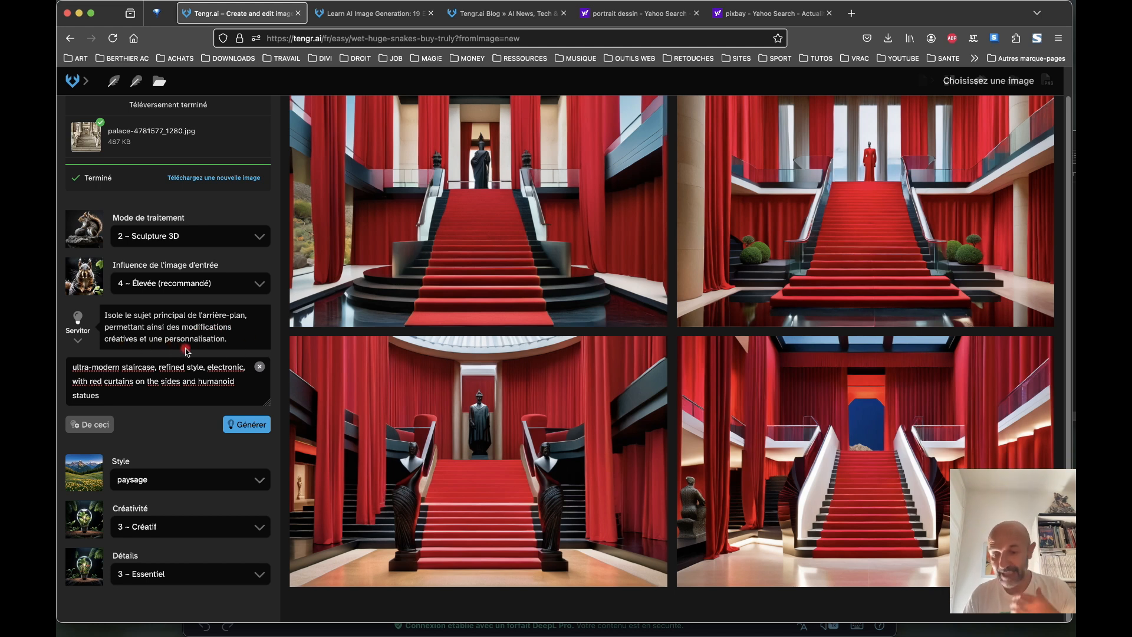
click(262, 242)
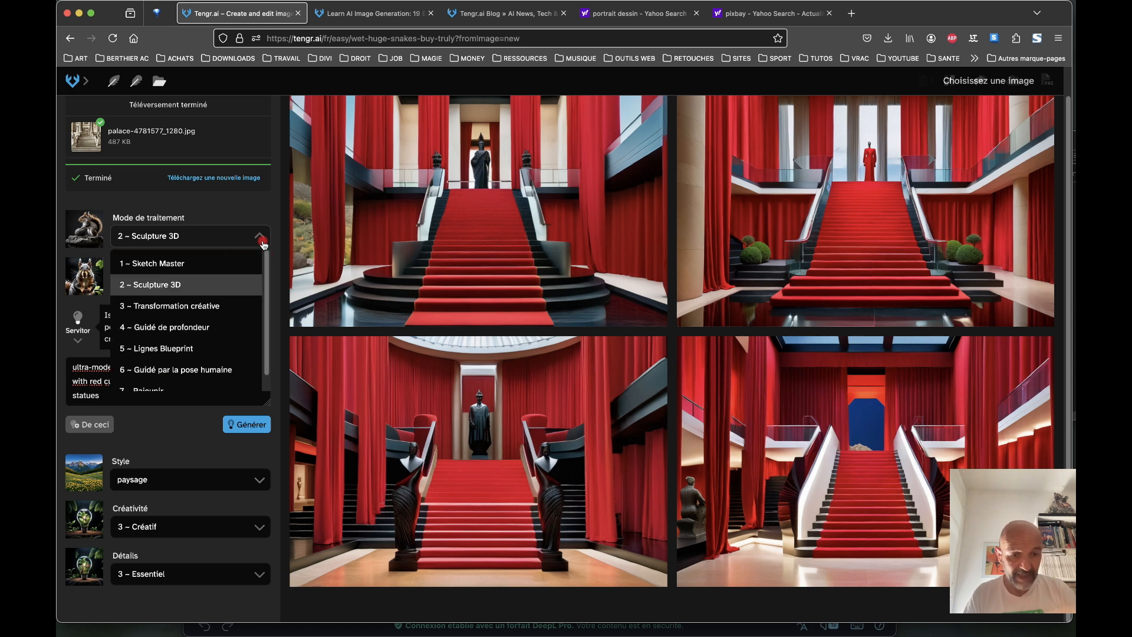
click(165, 370)
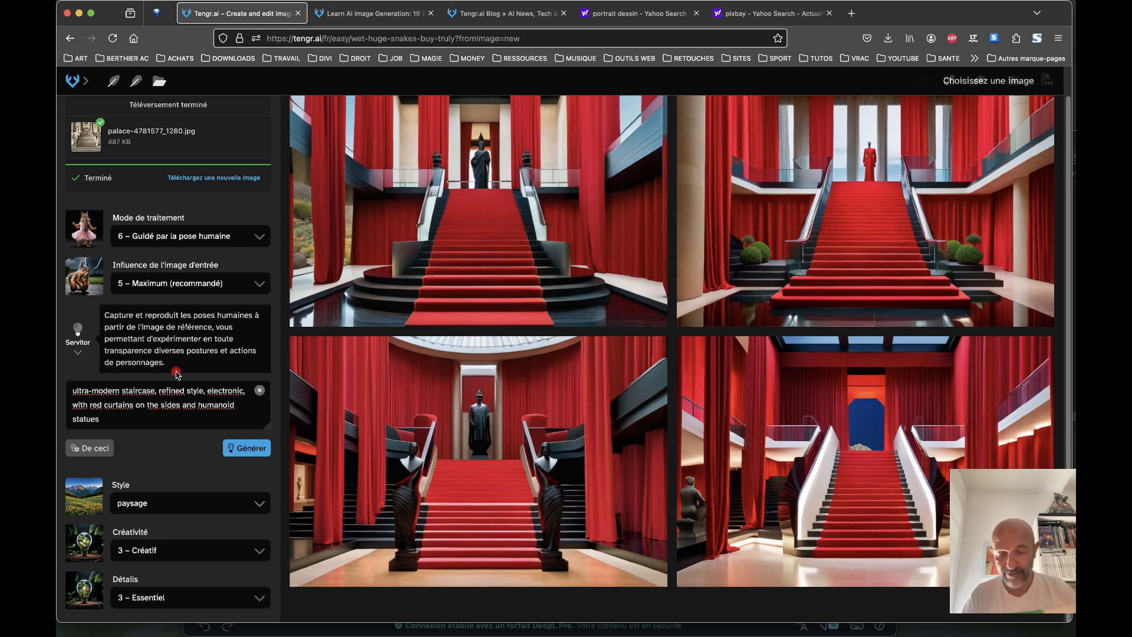
Step: Set the processing mode to 7 – Rajeunir
click(262, 239)
scroll(195, 318, down, 2)
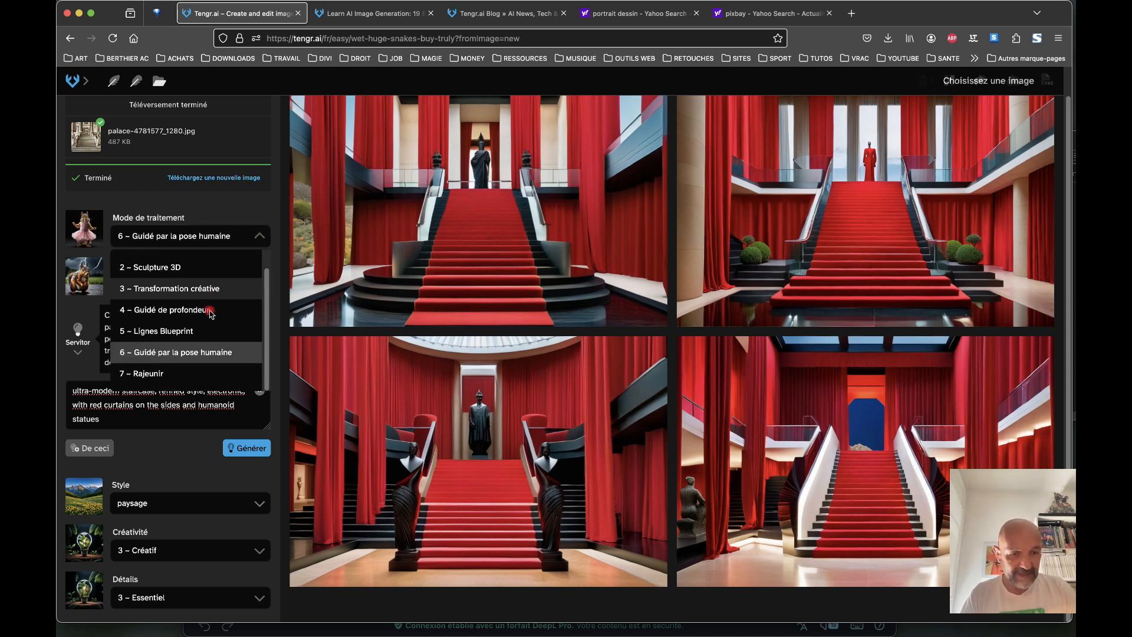
click(150, 377)
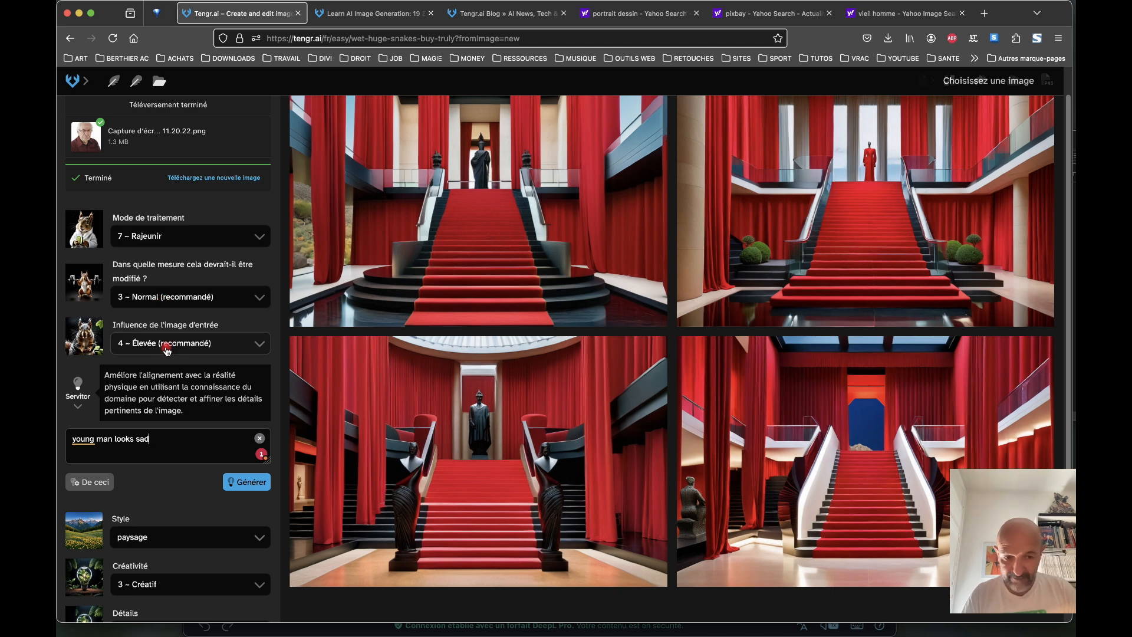
Step: Set the style to portrait and generate images from the elderly man's photo with the prompt "young man looks sad"
scroll(159, 490, down, 1)
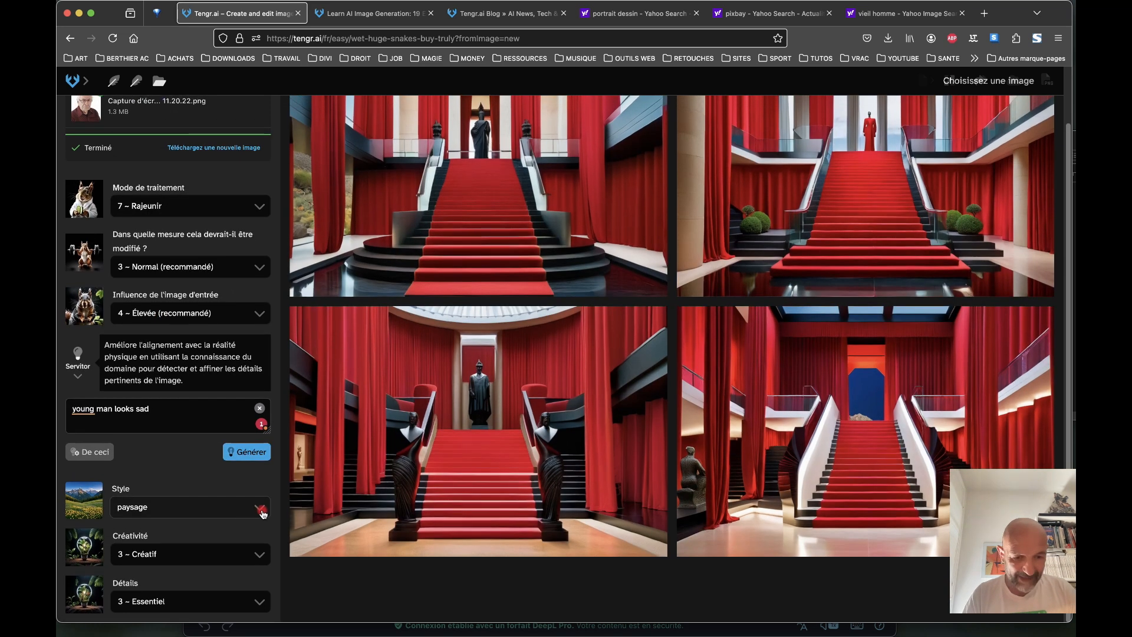
click(263, 513)
click(135, 596)
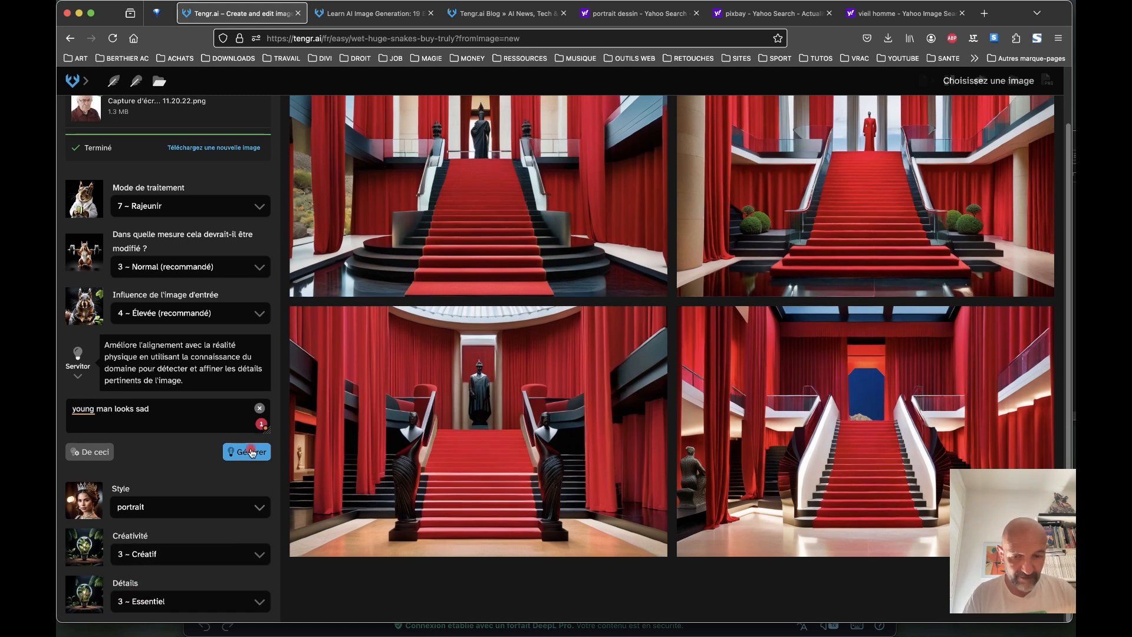
click(251, 452)
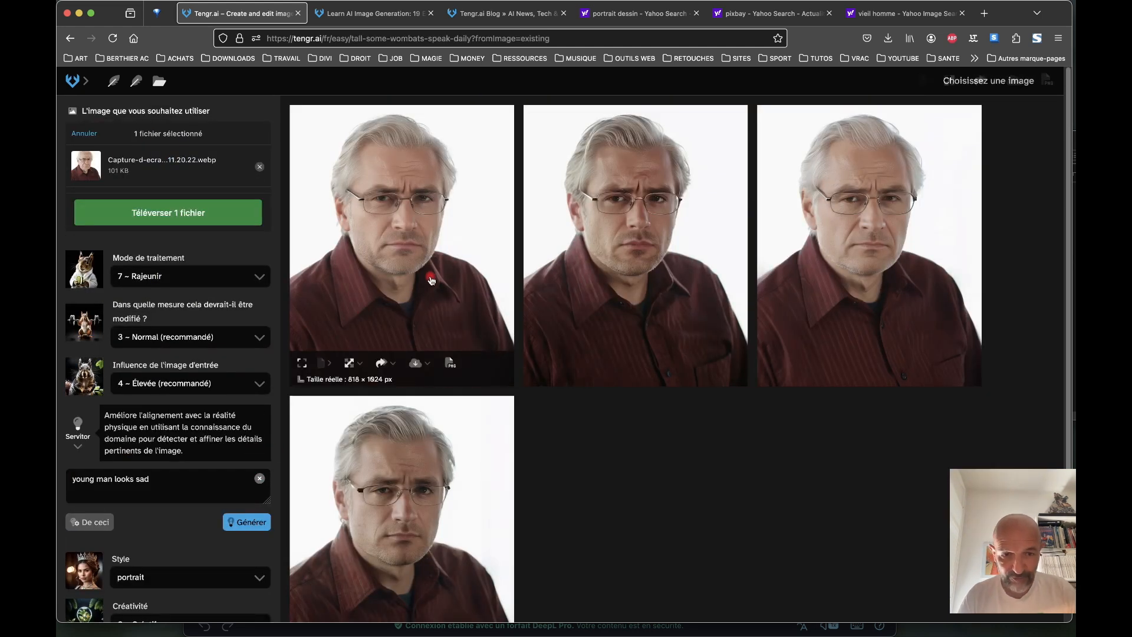
Step: Replace the prompt with "10-year-old boy looks sad" and generate the rejuvenated portraits
mouse_move(605, 370)
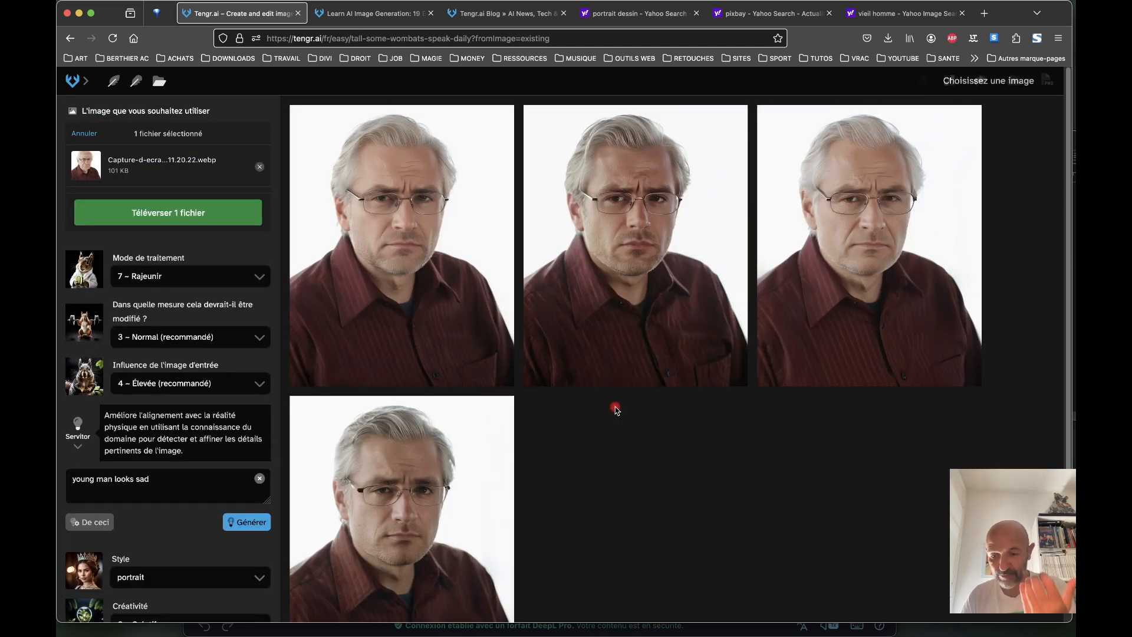
scroll(647, 501, down, 1)
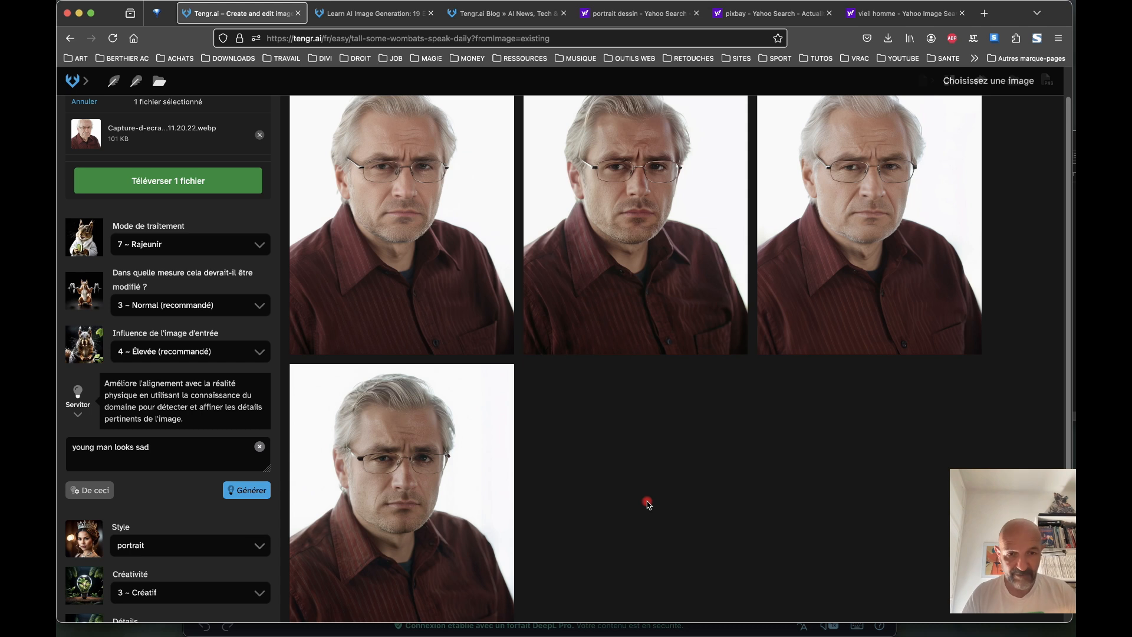
scroll(647, 504, down, 1)
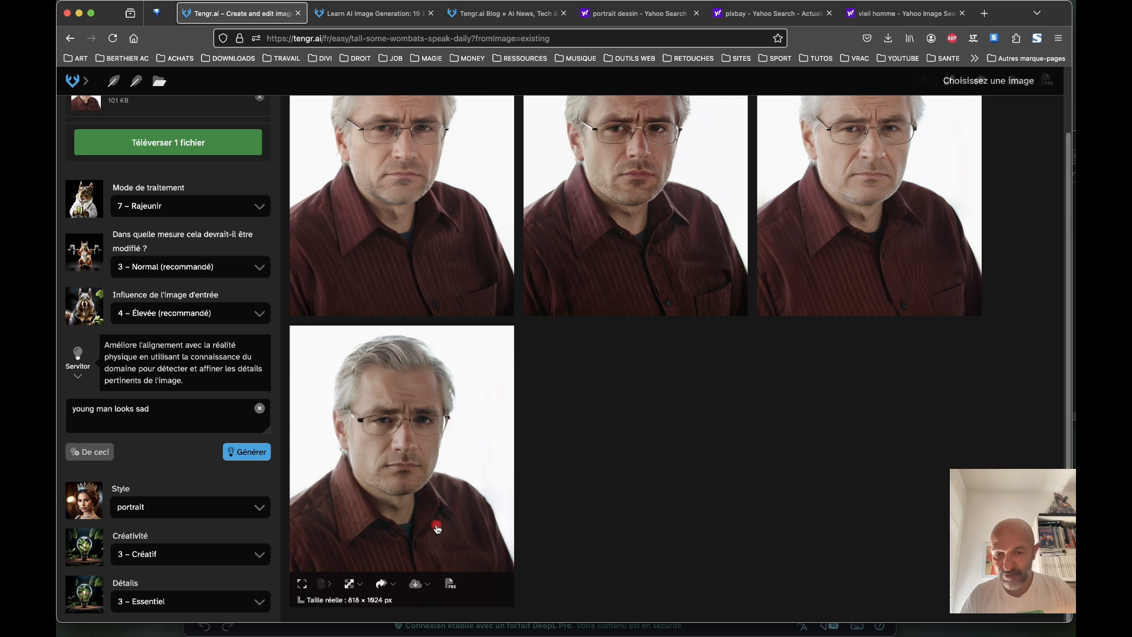
text(10-year-old boy looks sad)
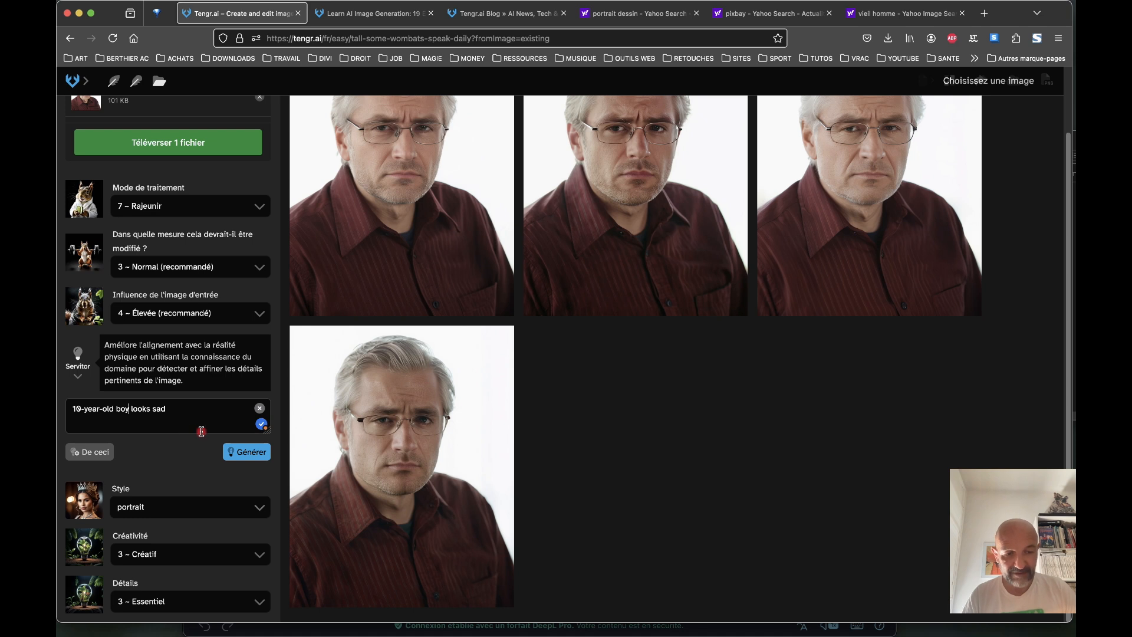
click(249, 457)
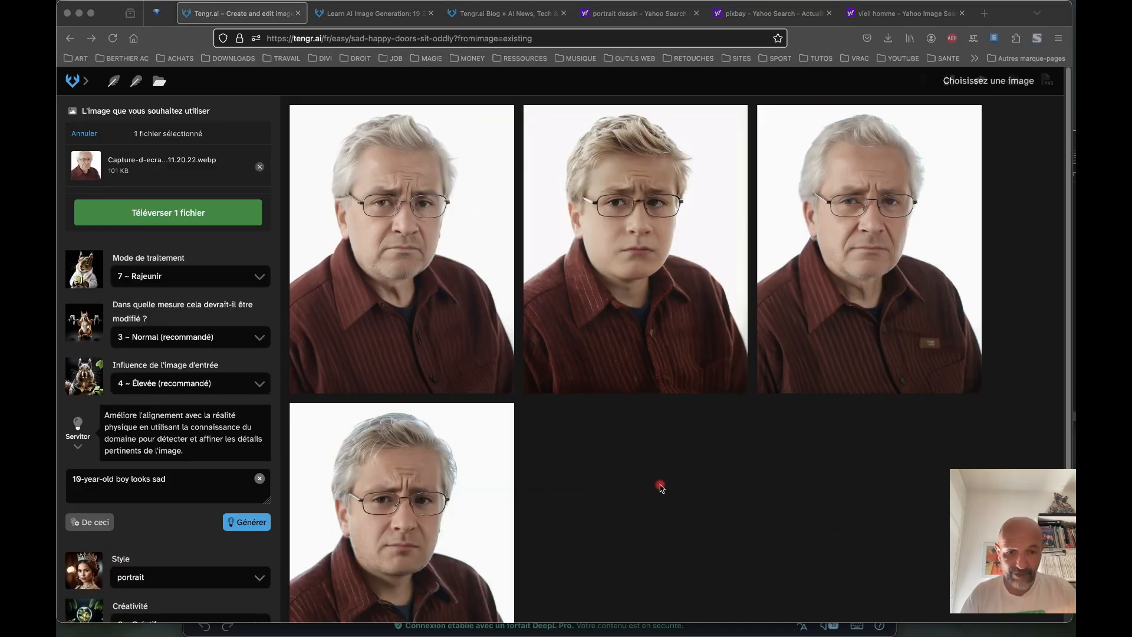
Step: Examine the rejuvenated portraits and review the list of processing modes, keeping 7 – Rajeunir selected
scroll(593, 500, down, 3)
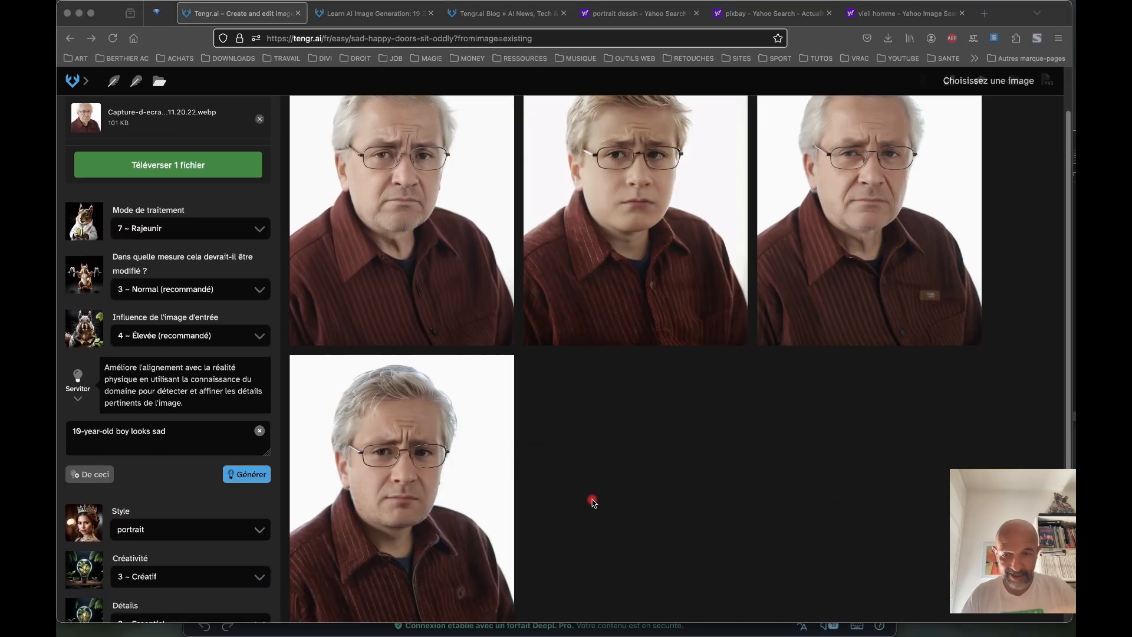
scroll(593, 502, up, 2)
scroll(592, 501, up, 1)
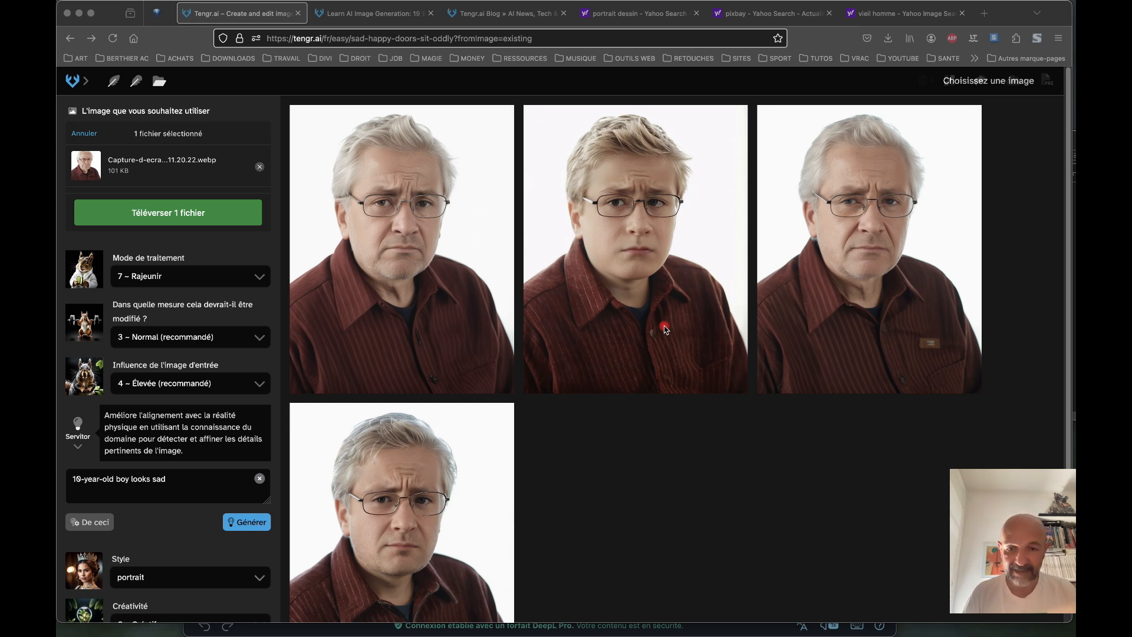
scroll(665, 329, down, 2)
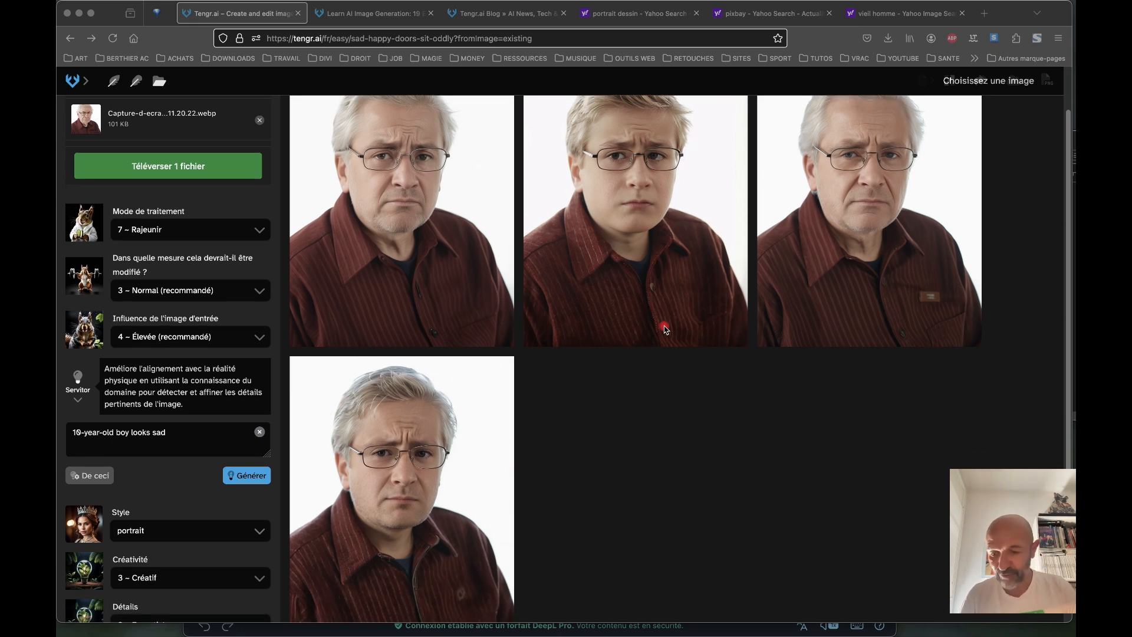
scroll(665, 329, down, 1)
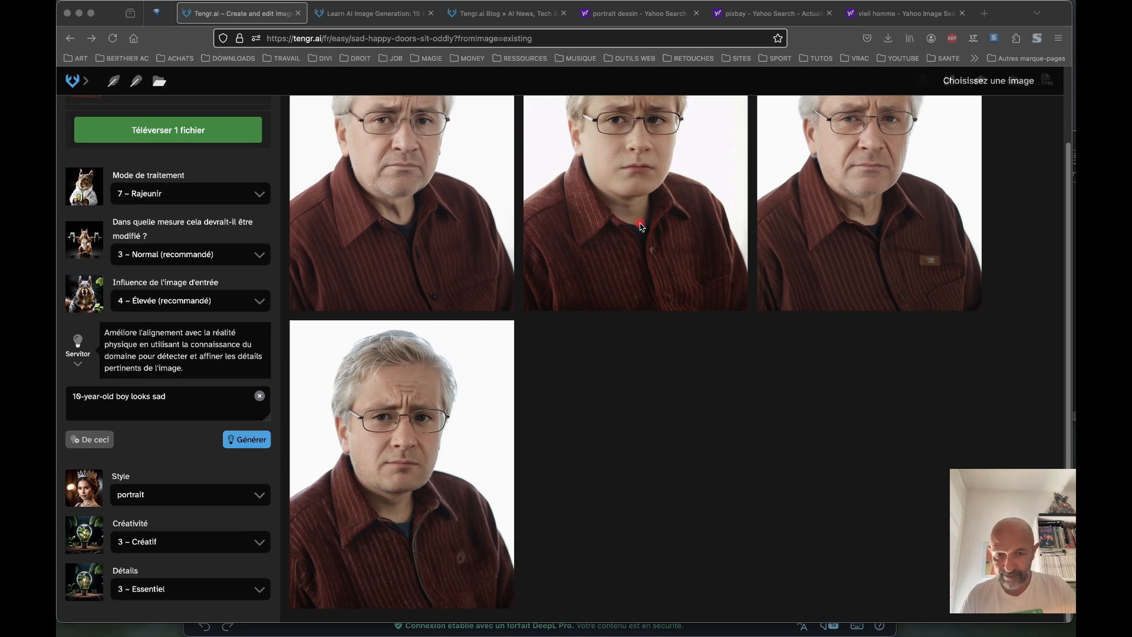
scroll(642, 227, up, 2)
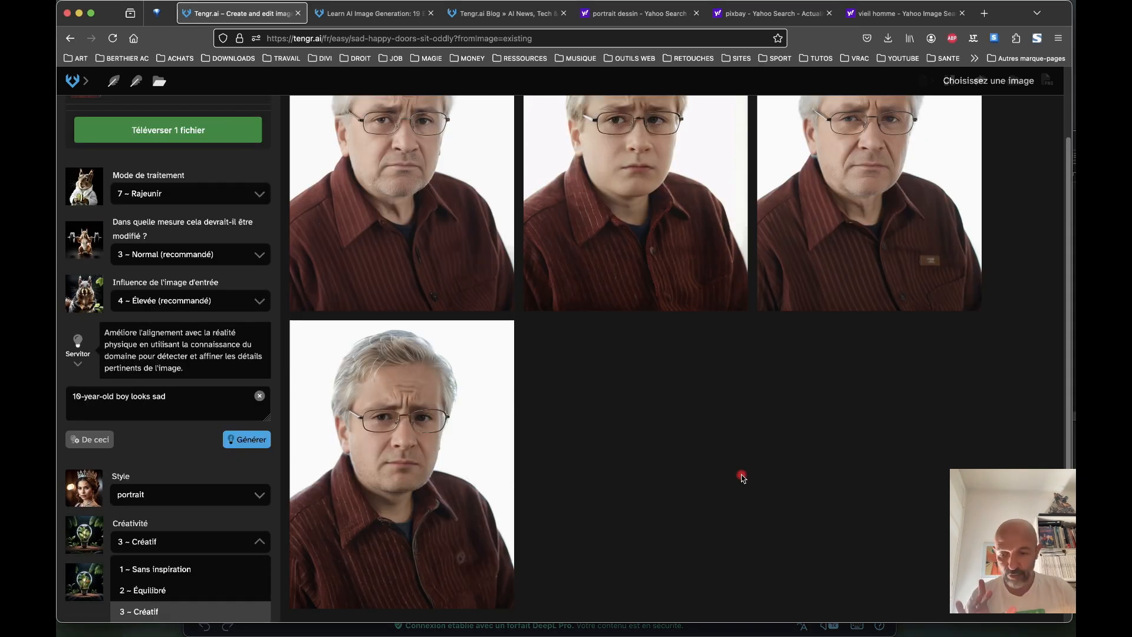
click(742, 475)
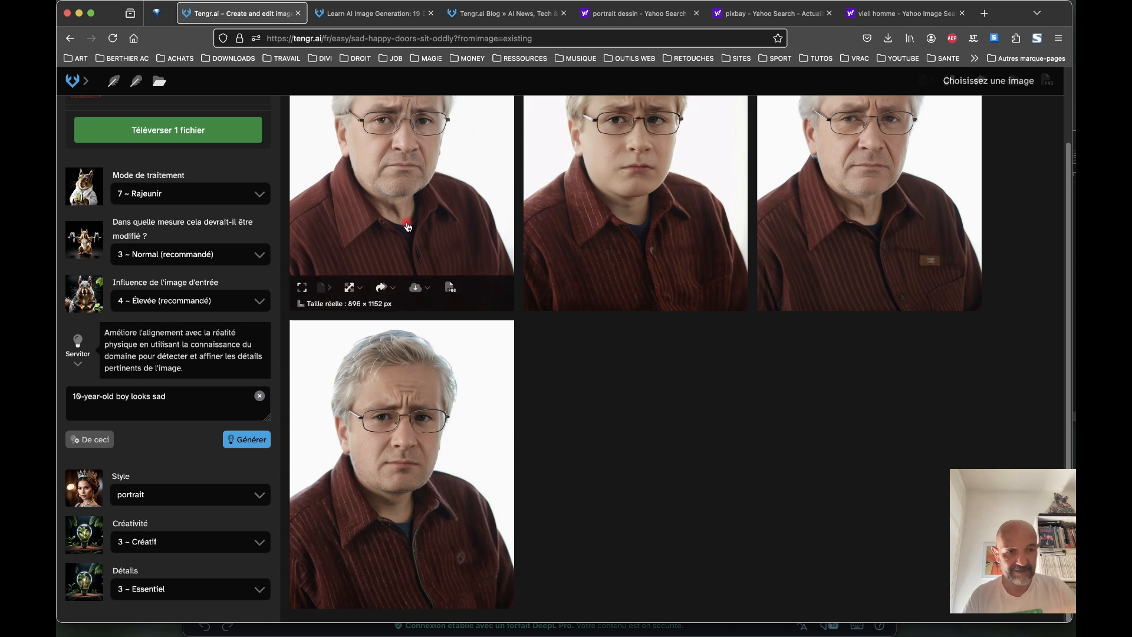
click(261, 199)
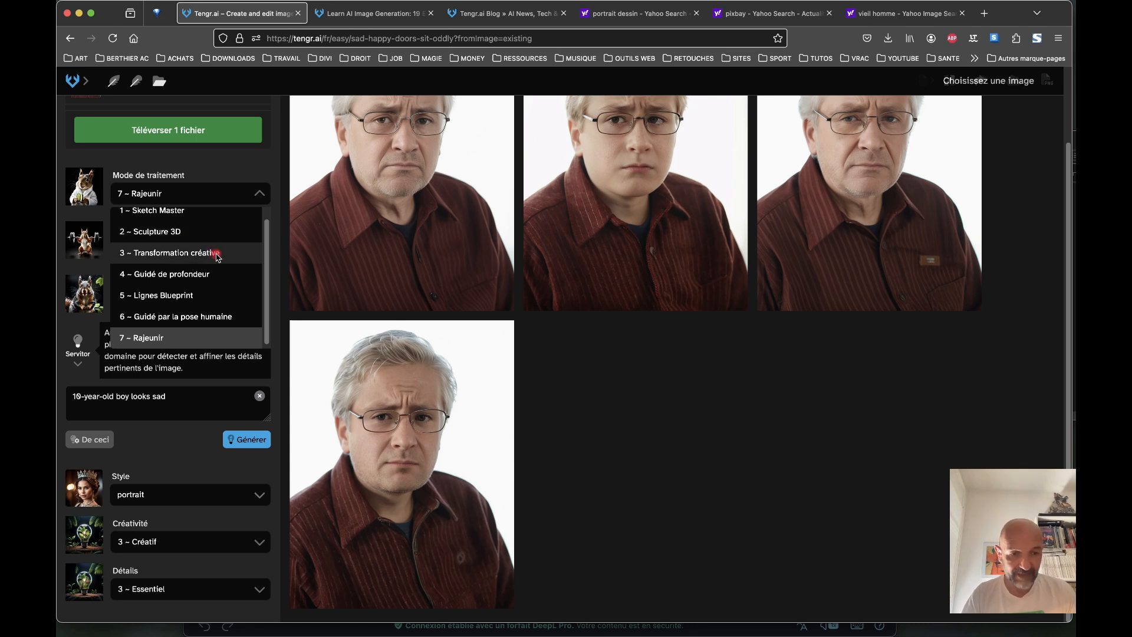
scroll(191, 298, down, 1)
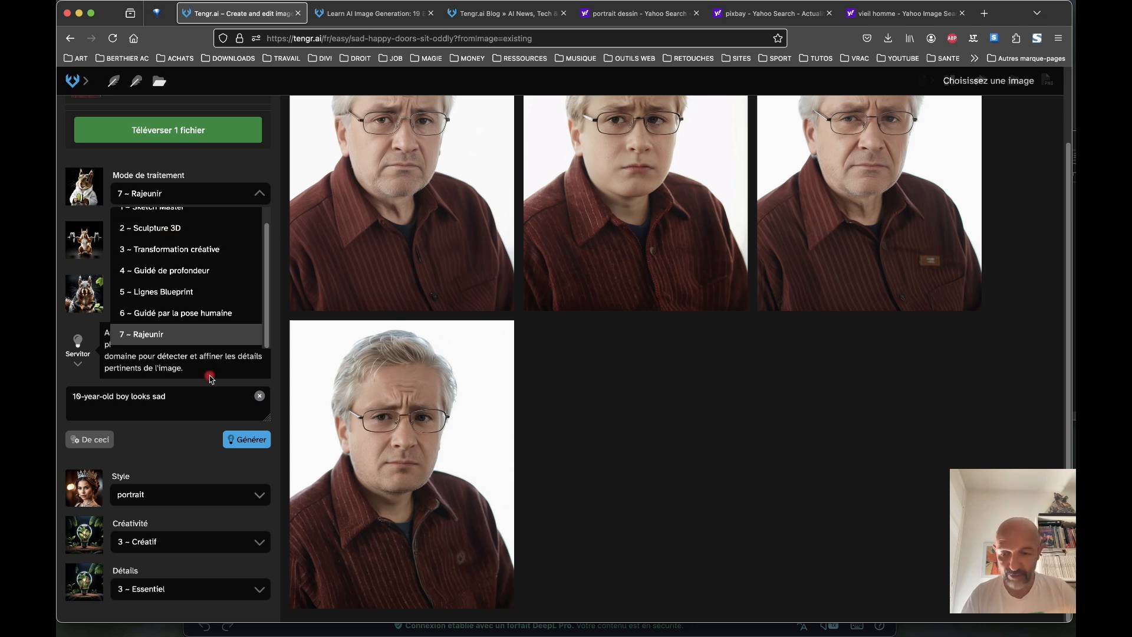
click(145, 335)
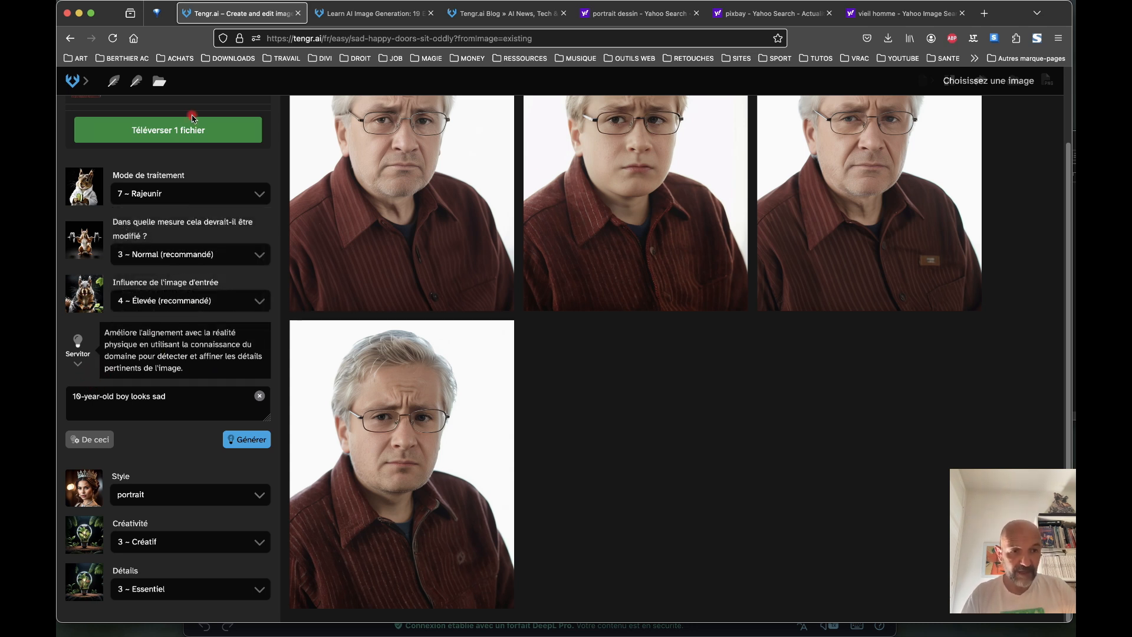
Step: Start a new text-to-image generation and view the Seer and Servitor prompt interpretation options
click(113, 86)
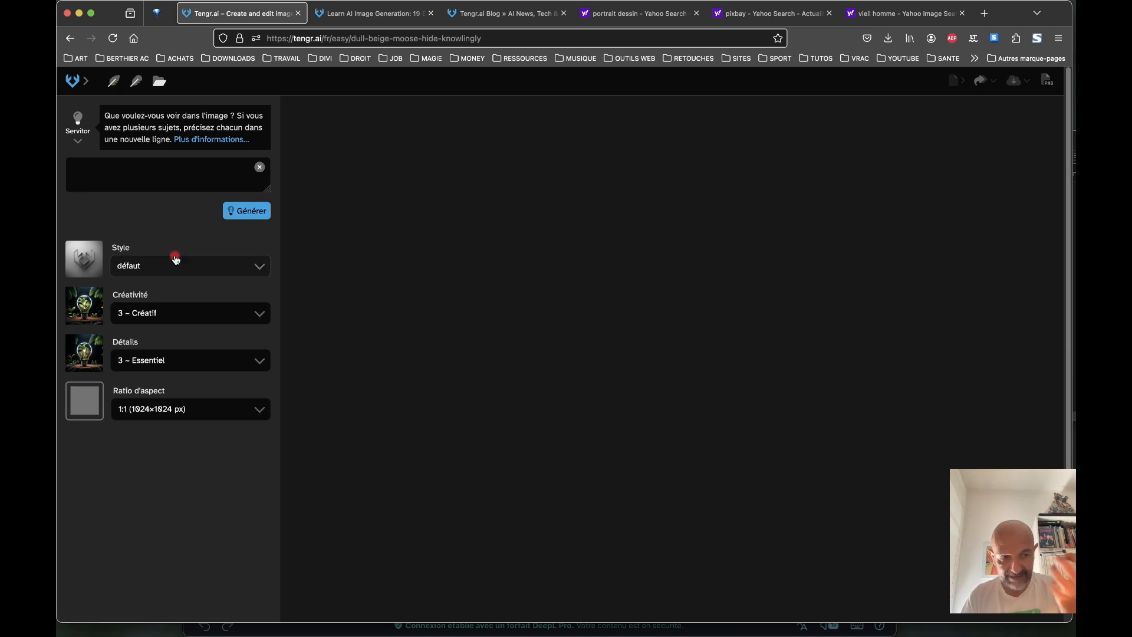
click(77, 135)
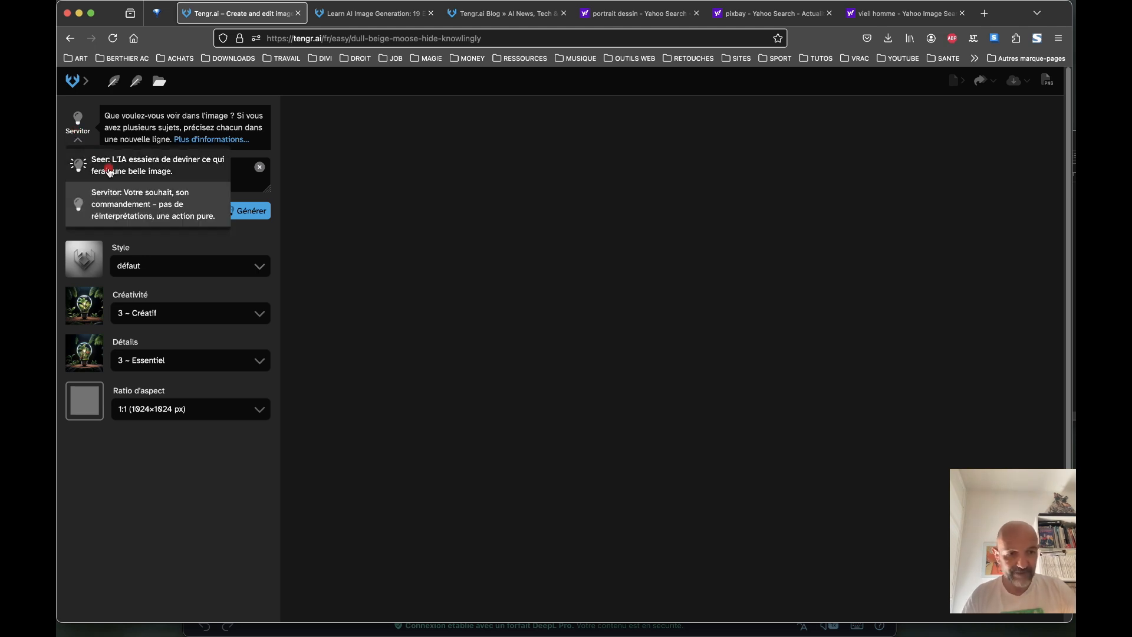
Step: Look through the gallery of available image styles, from défaut to infiny-flow
click(272, 264)
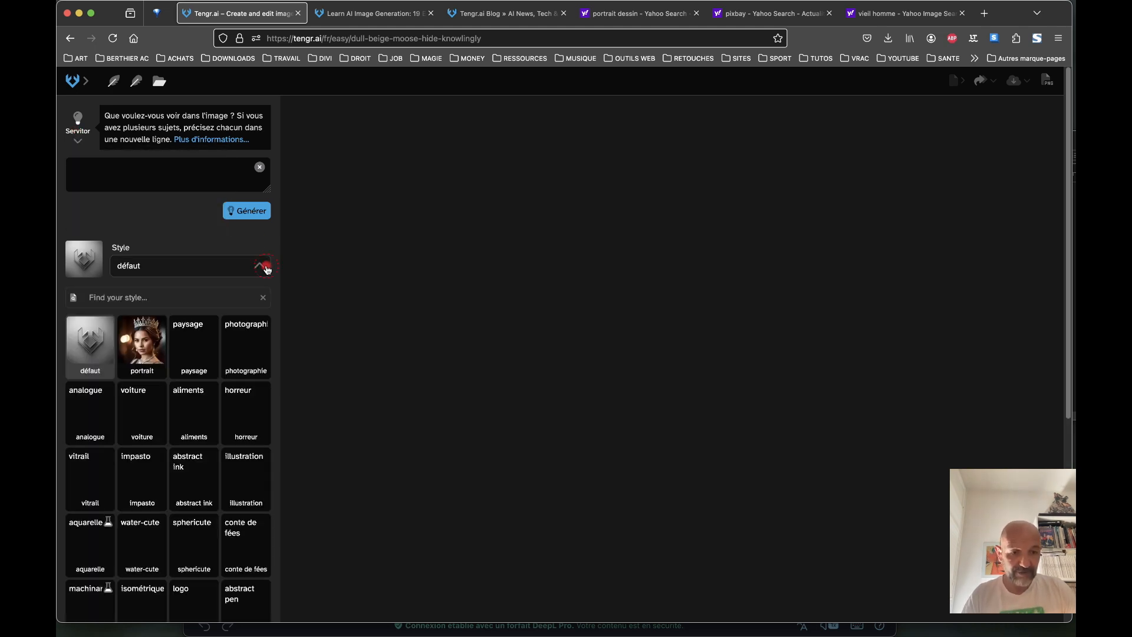
scroll(190, 517, down, 3)
scroll(189, 517, down, 2)
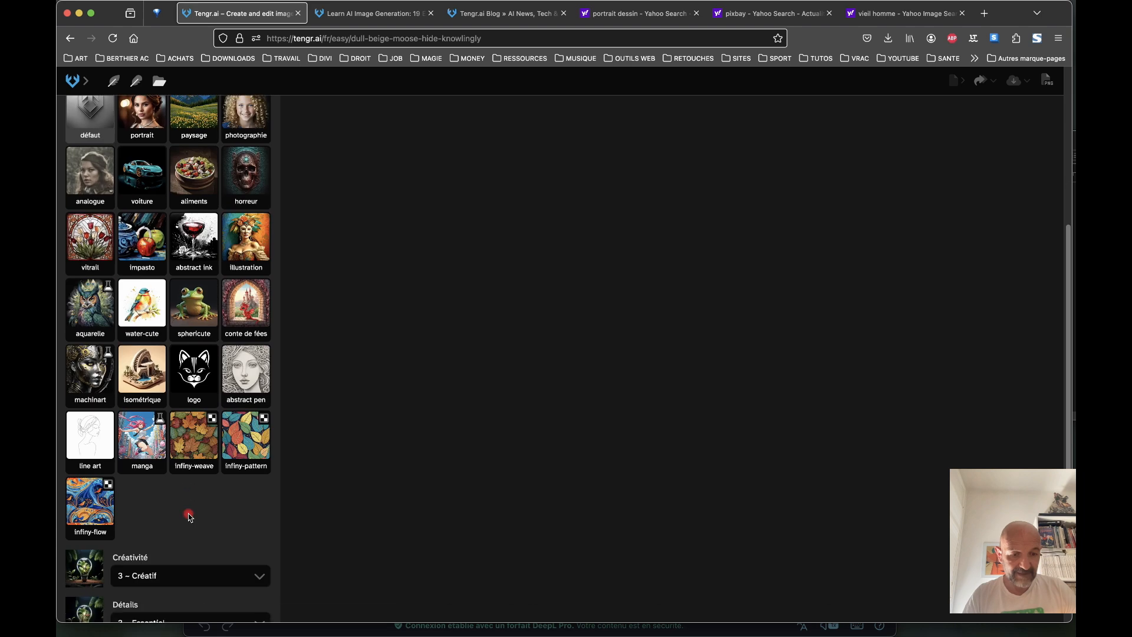
scroll(189, 516, down, 2)
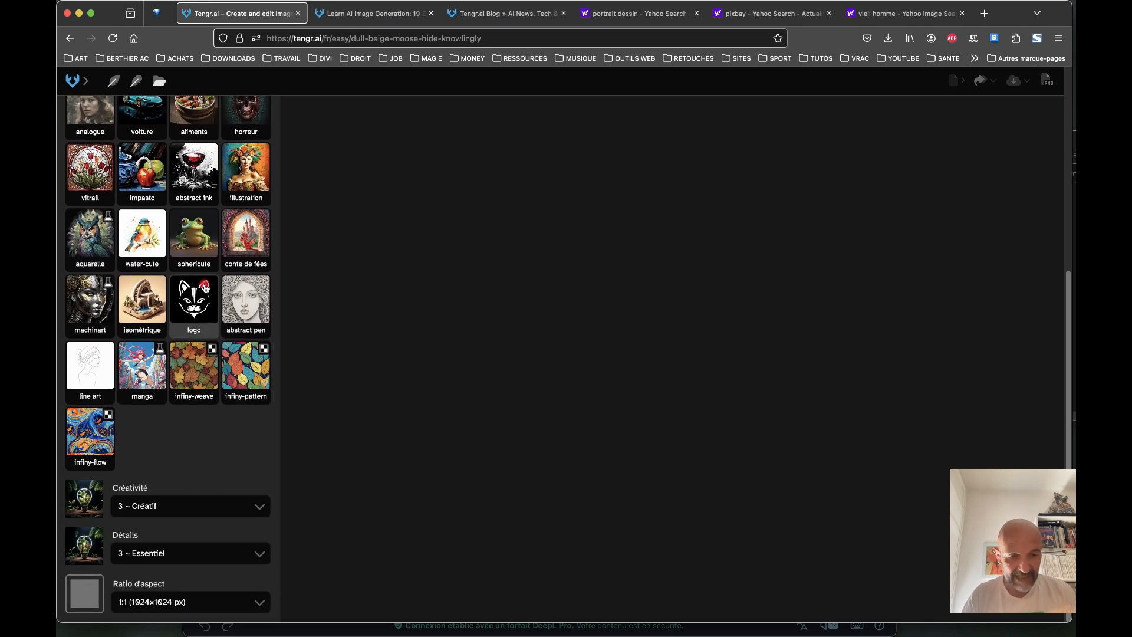
click(220, 277)
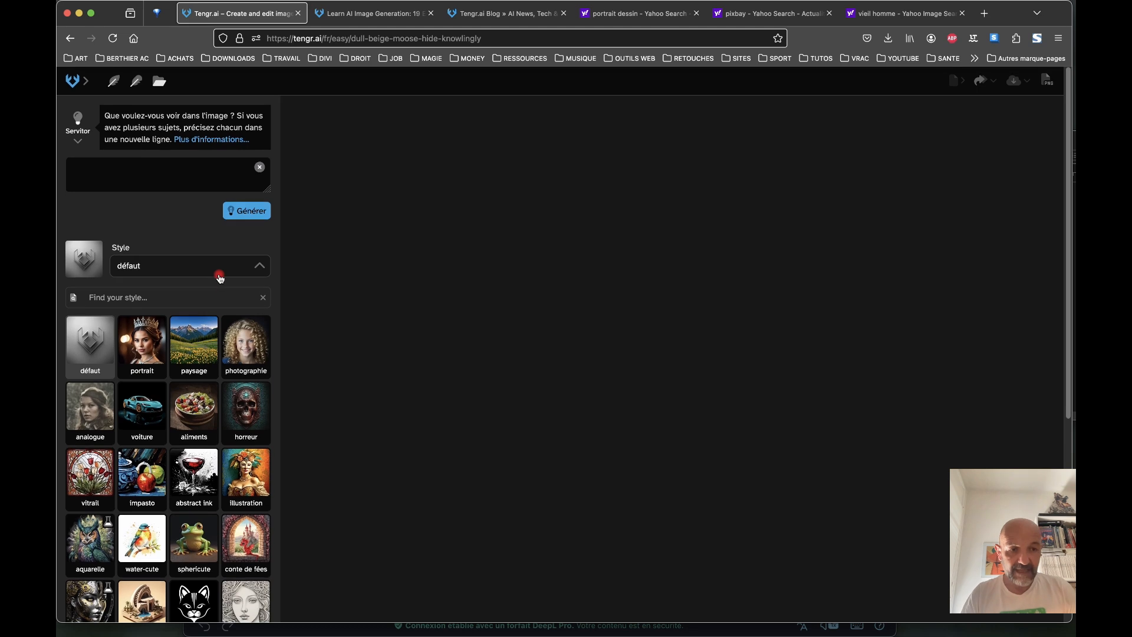
scroll(220, 282, down, 8)
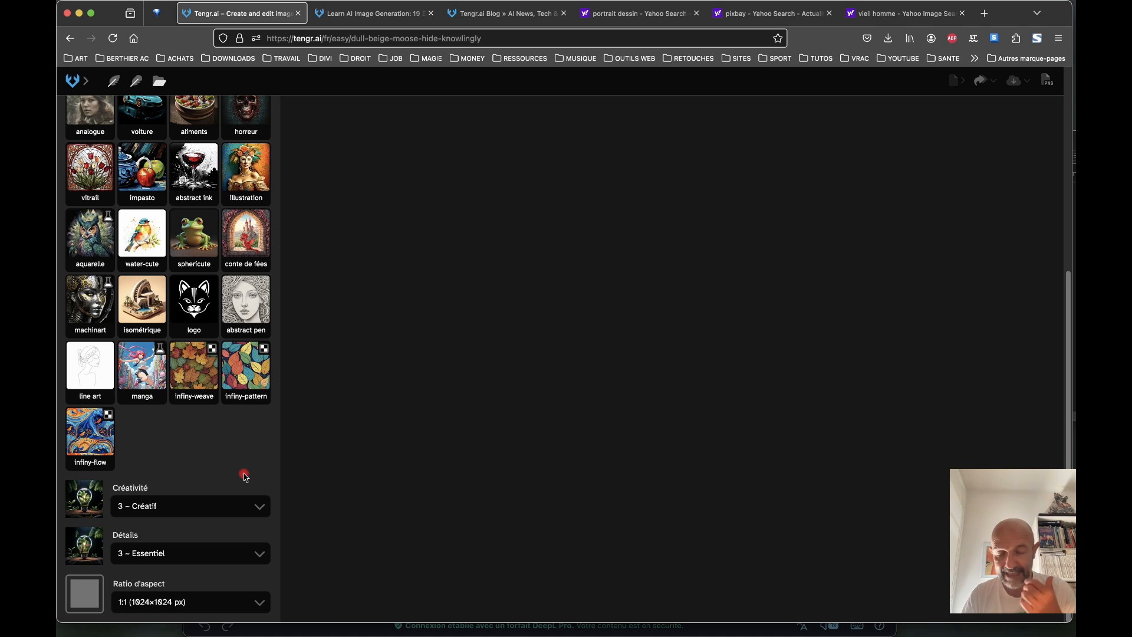
Step: Return to the Tengr.ai home page and open the video tutorials article
scroll(250, 489, up, 5)
click(135, 168)
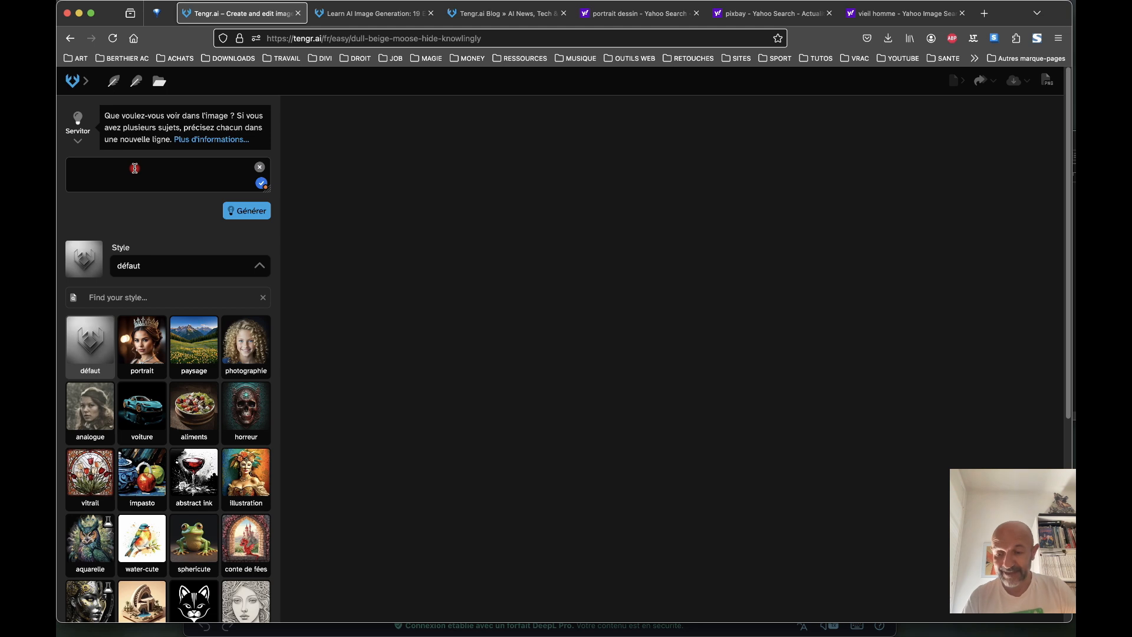
click(135, 168)
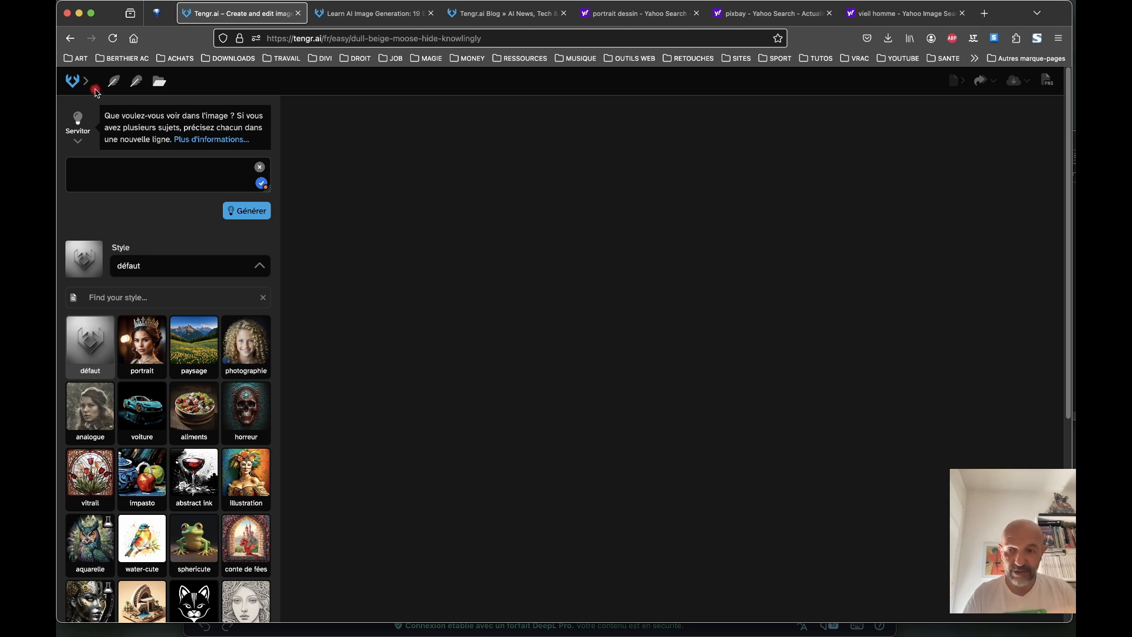
click(76, 83)
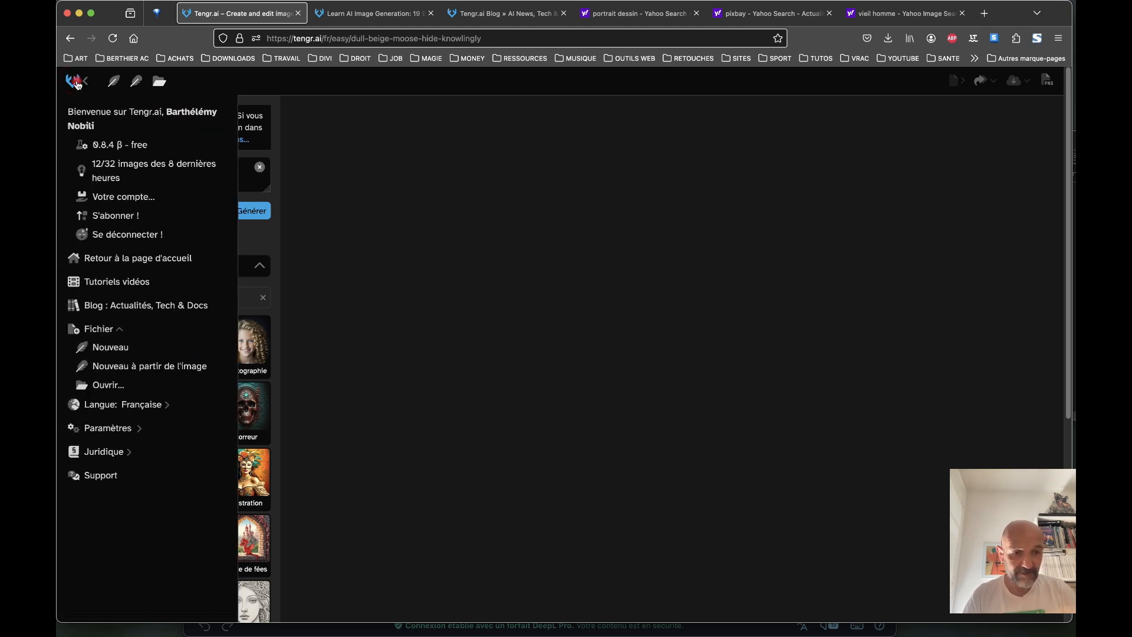
click(110, 257)
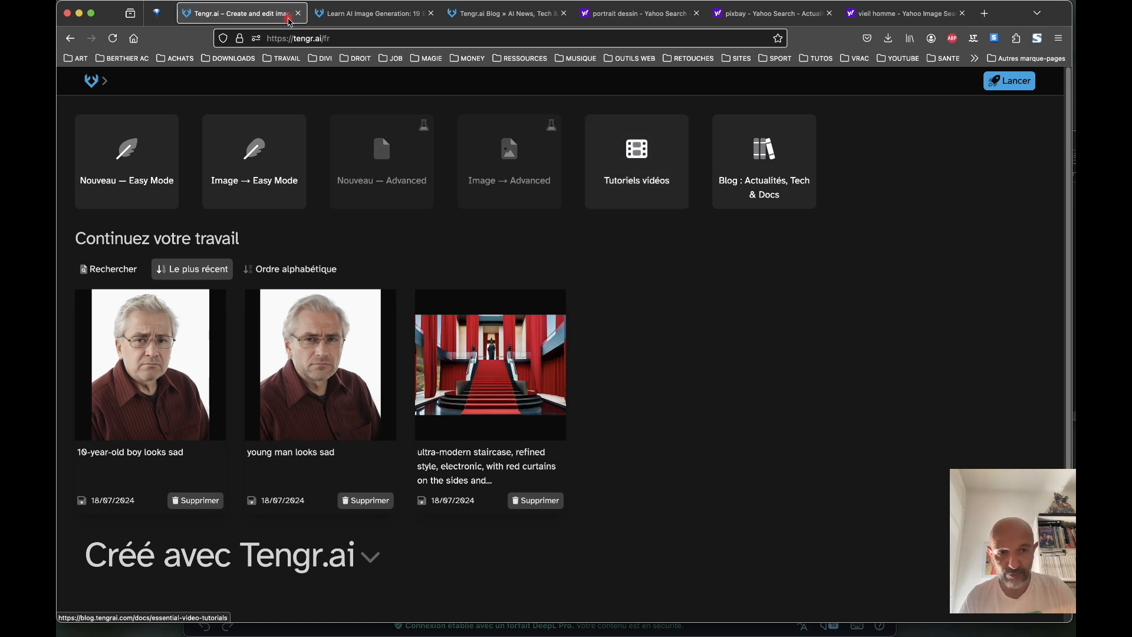
click(636, 157)
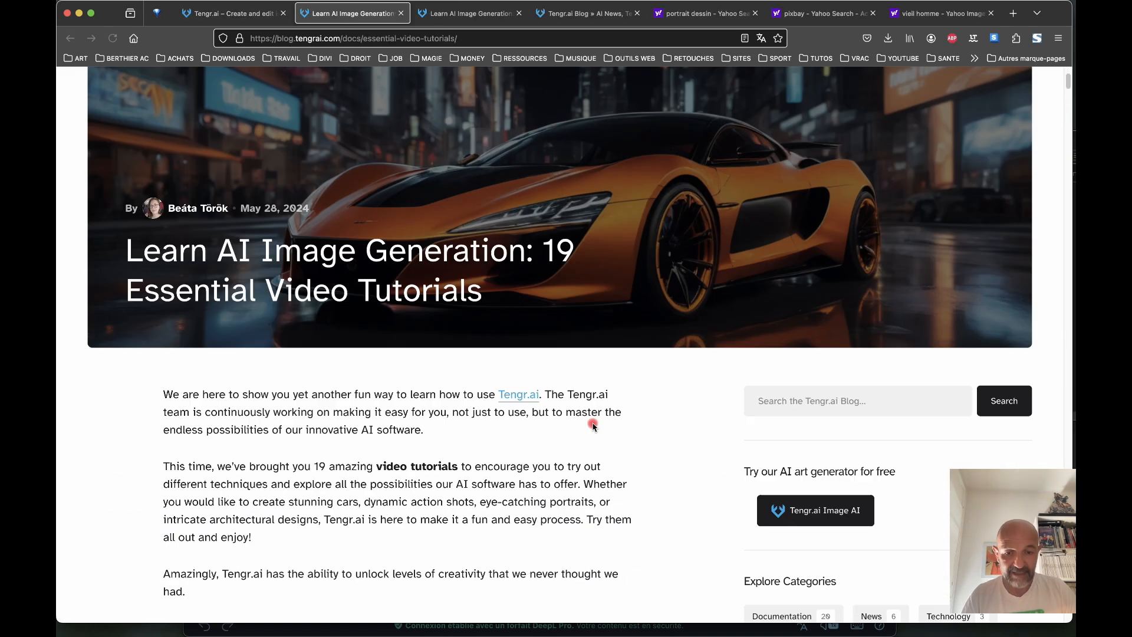
Step: Read through the video tutorials article from its topic list to section 5 on food images
scroll(593, 426, down, 5)
scroll(593, 425, down, 2)
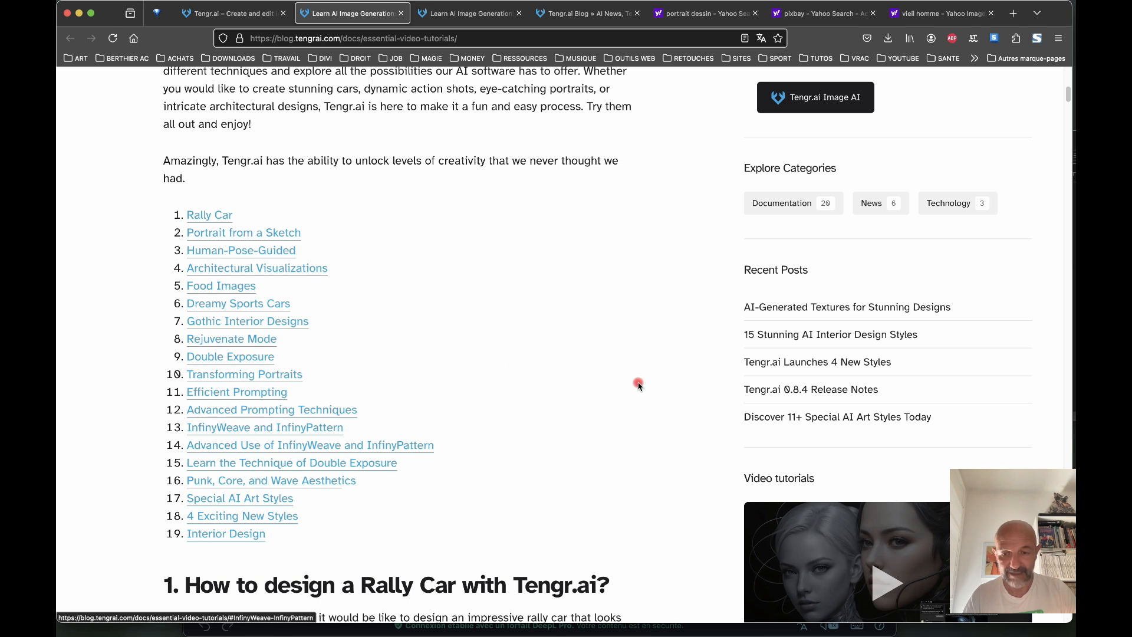
scroll(551, 484, down, 10)
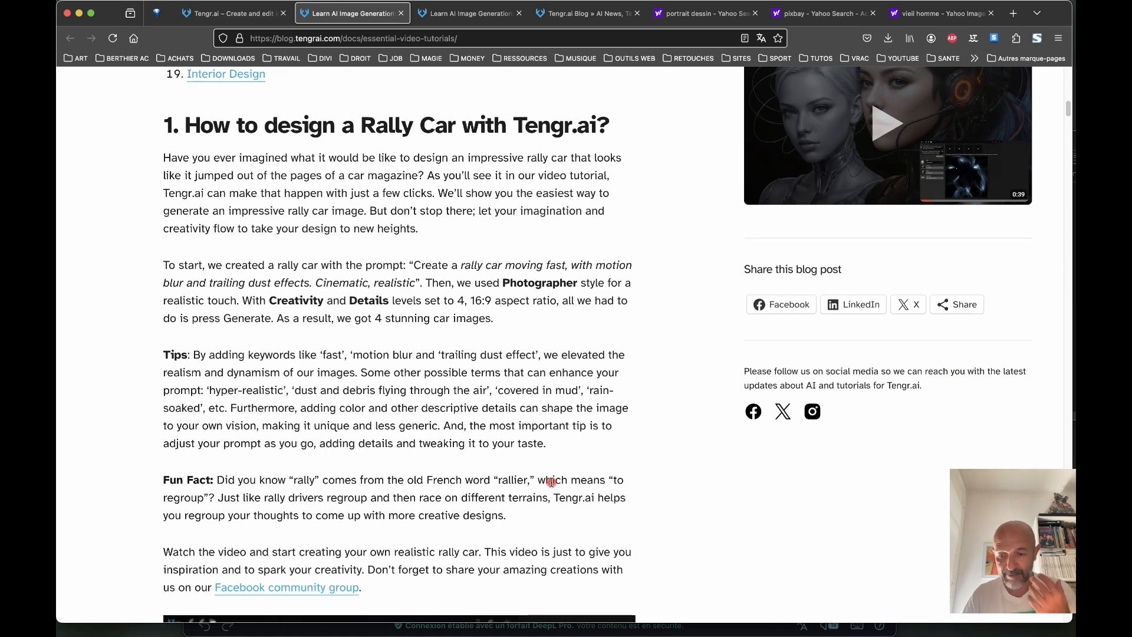
scroll(551, 482, down, 12)
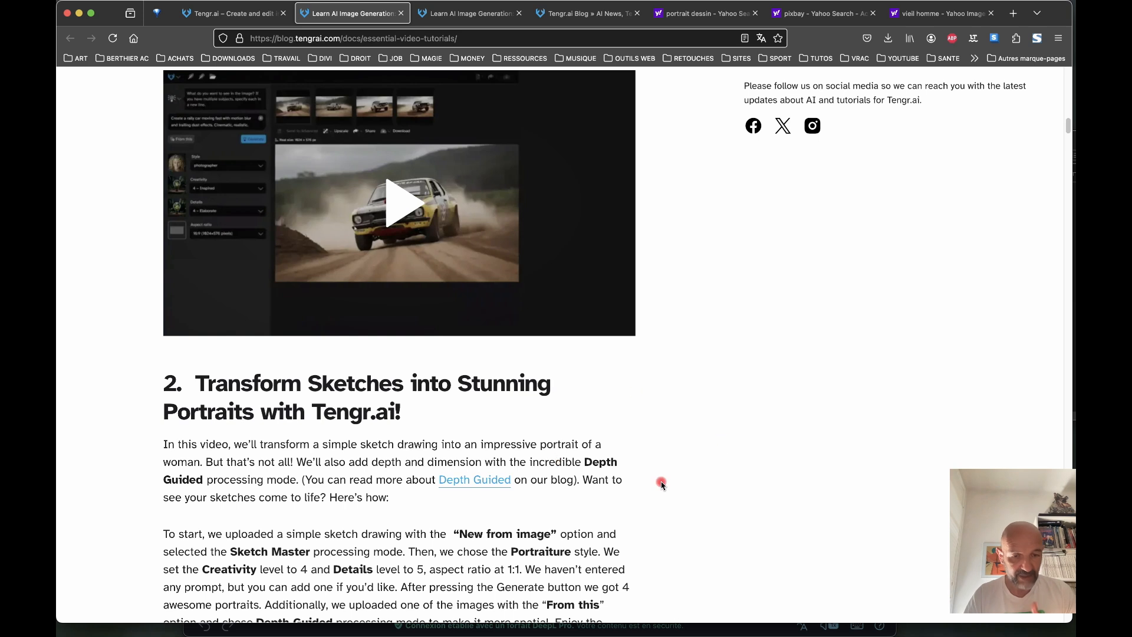
scroll(661, 484, down, 6)
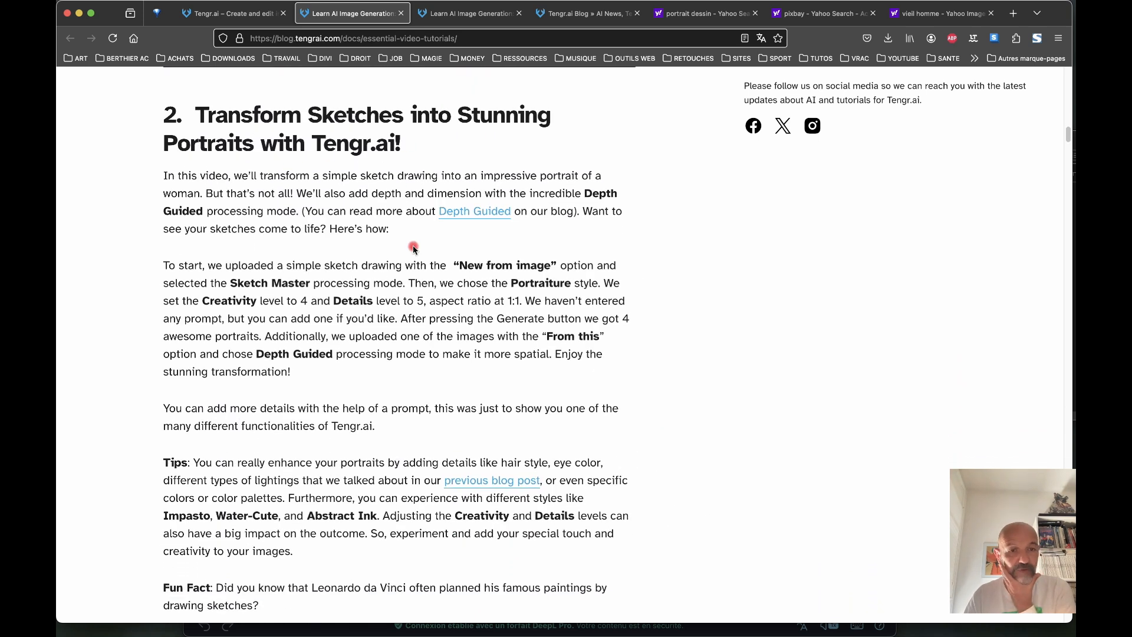
scroll(500, 260, down, 14)
scroll(525, 460, down, 8)
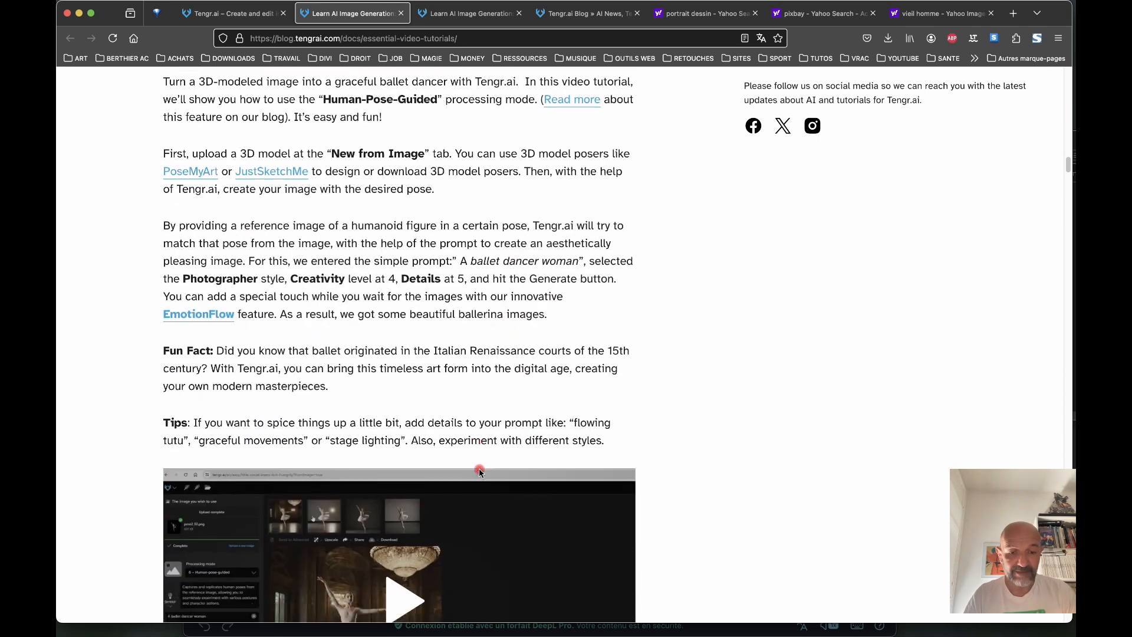
scroll(479, 470, down, 14)
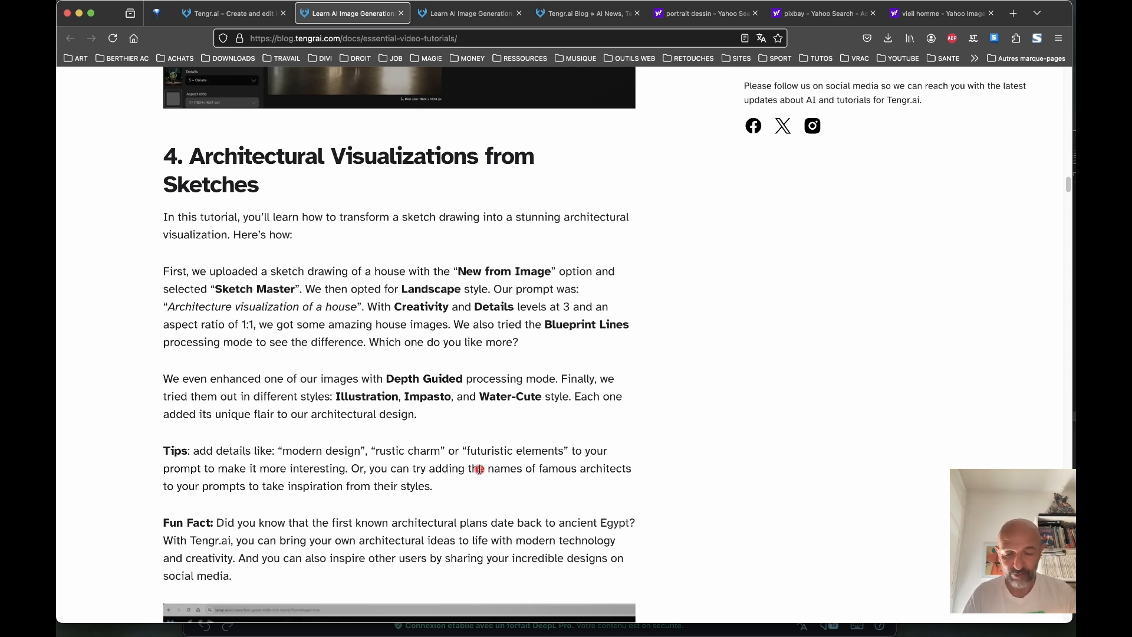
scroll(478, 470, down, 7)
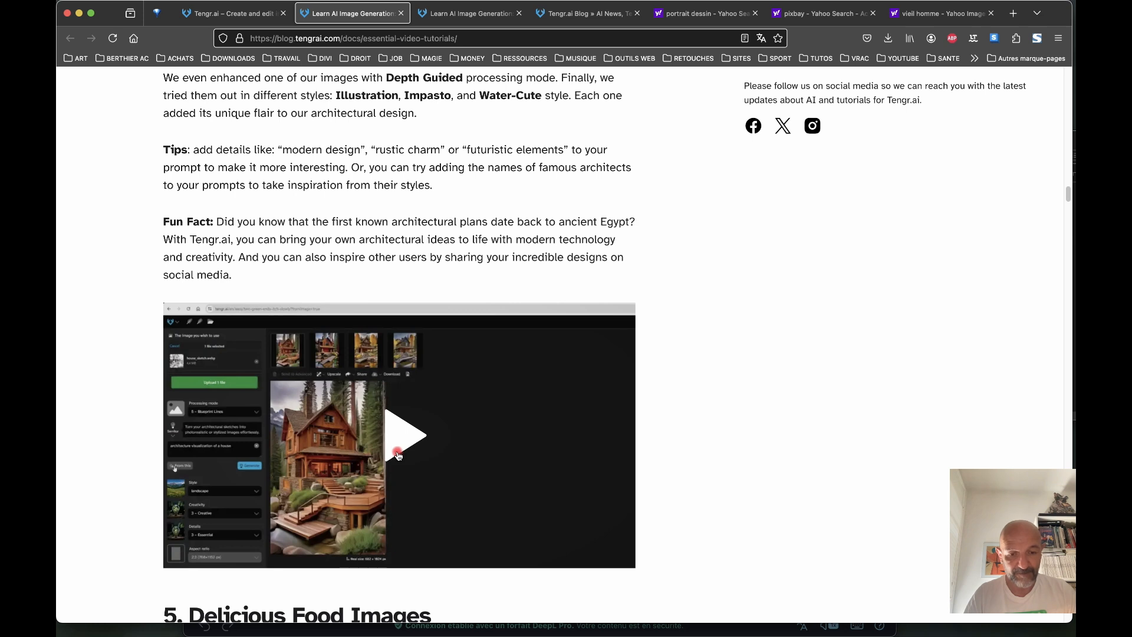
scroll(375, 477, down, 5)
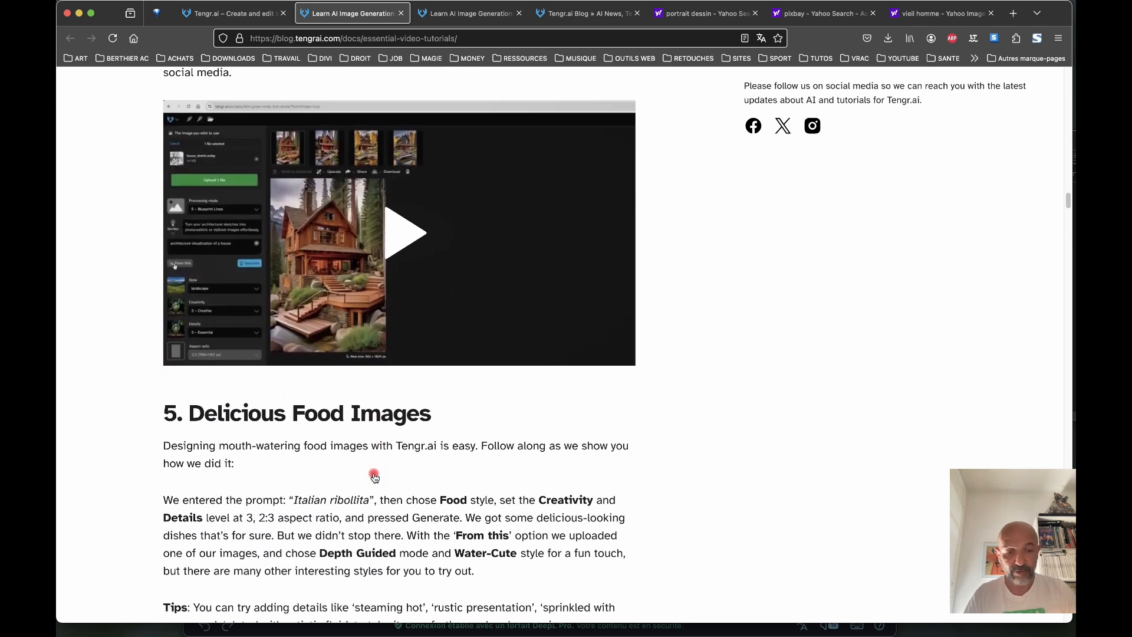
scroll(375, 475, down, 4)
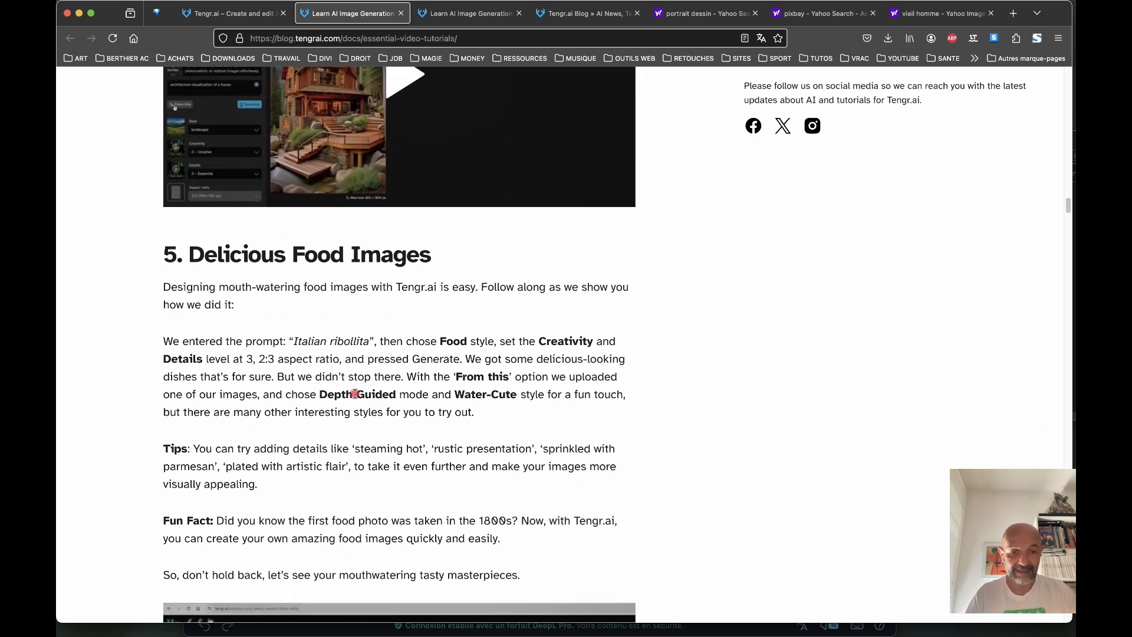
Step: Go back to Tengr.ai, start a new Easy Mode text generation and view the available image styles
click(251, 13)
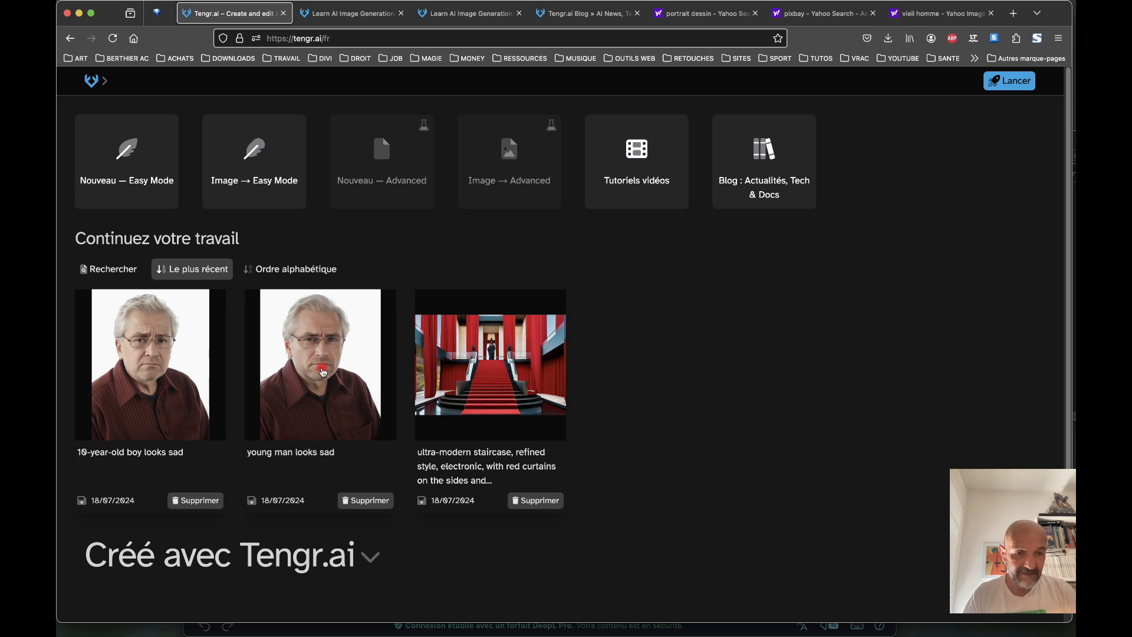
click(145, 181)
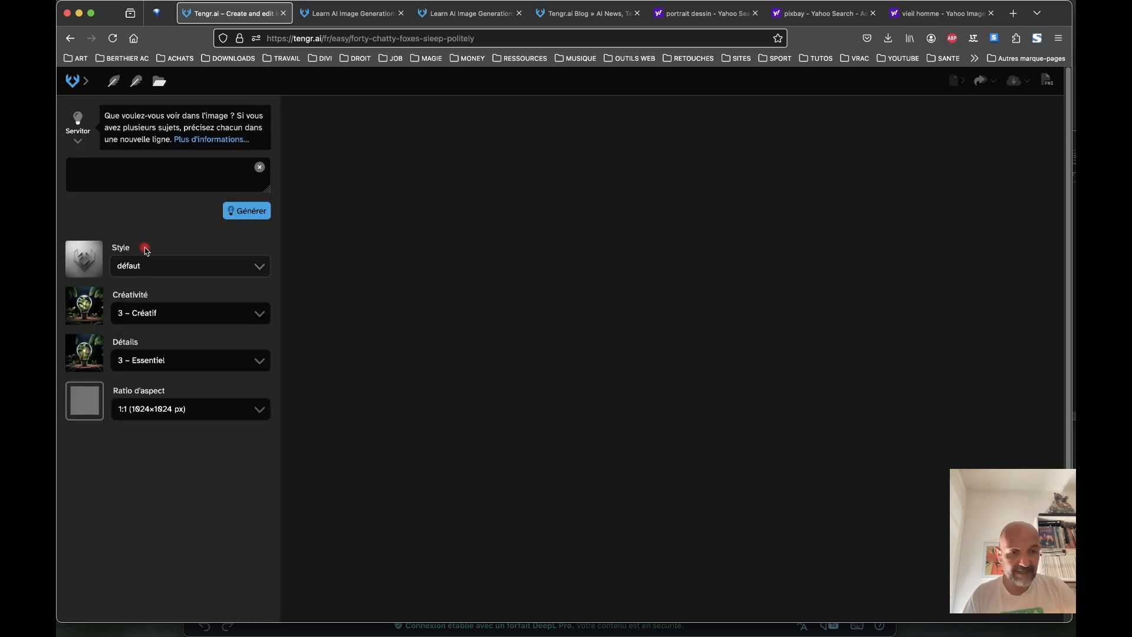
click(126, 174)
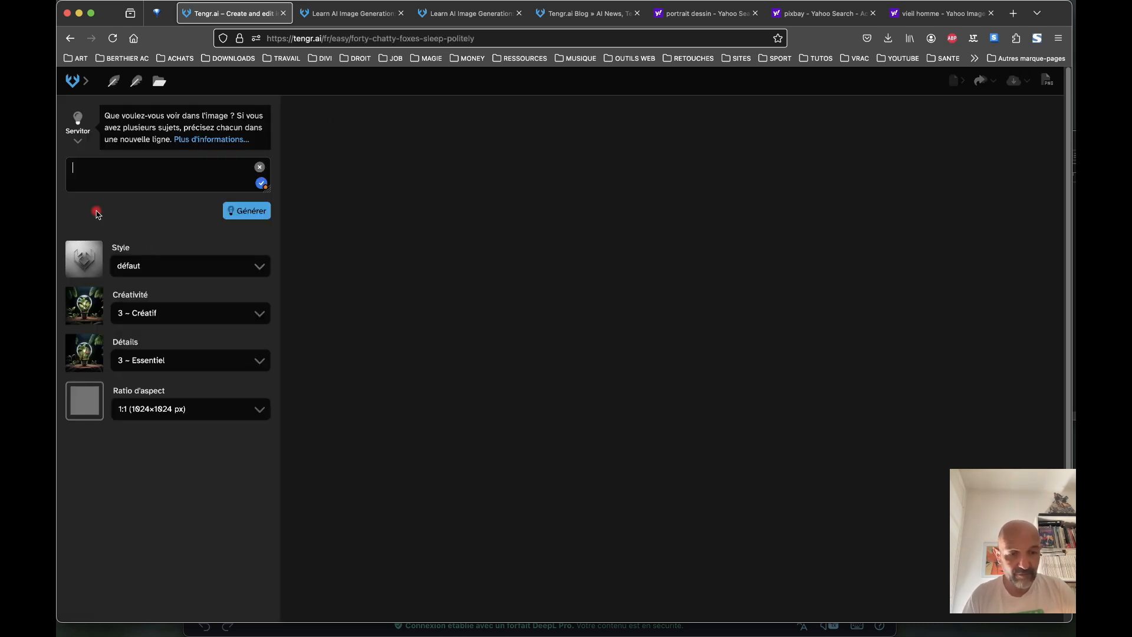
click(263, 265)
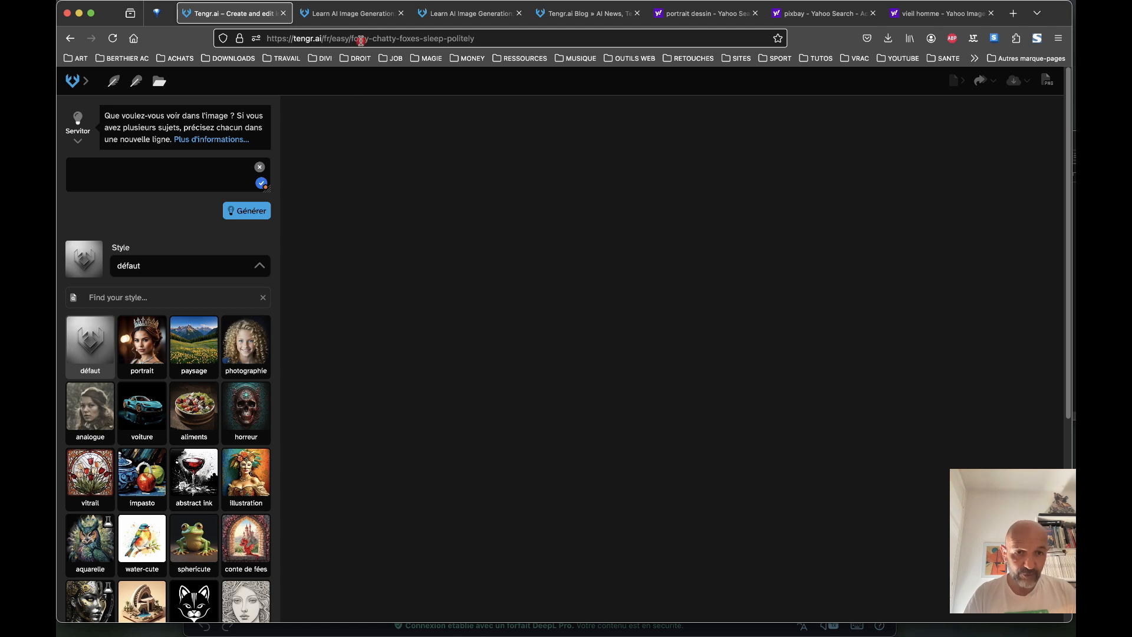
Step: Return to the tutorials article and read on through the gothic interiors section to the Rejuvenate photo restoration example
click(359, 16)
scroll(530, 441, down, 15)
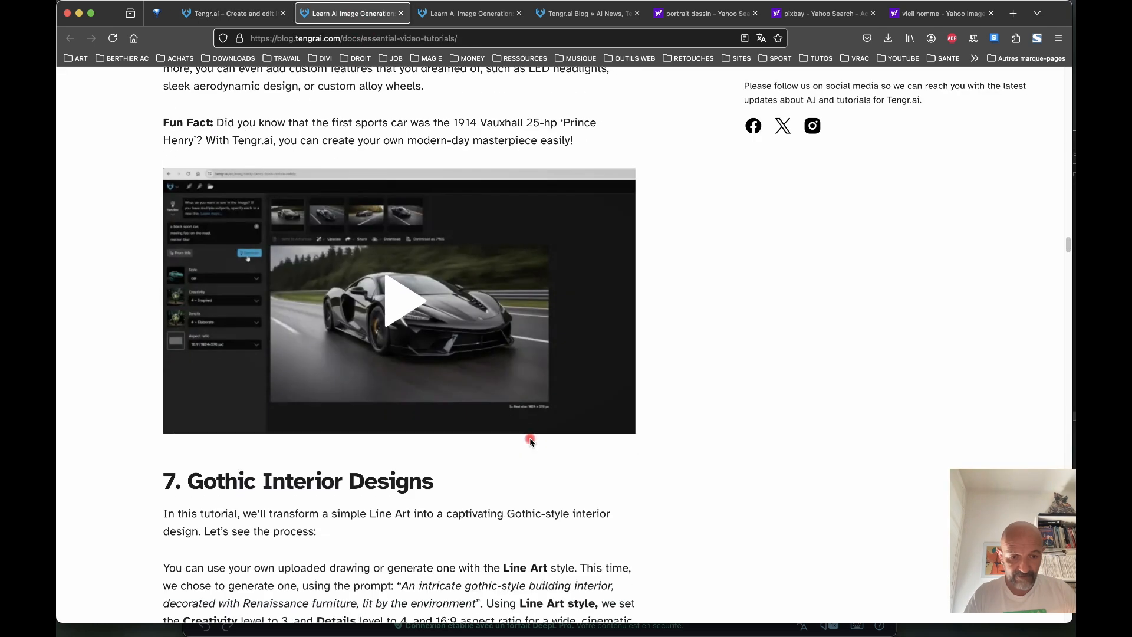
scroll(530, 441, up, 6)
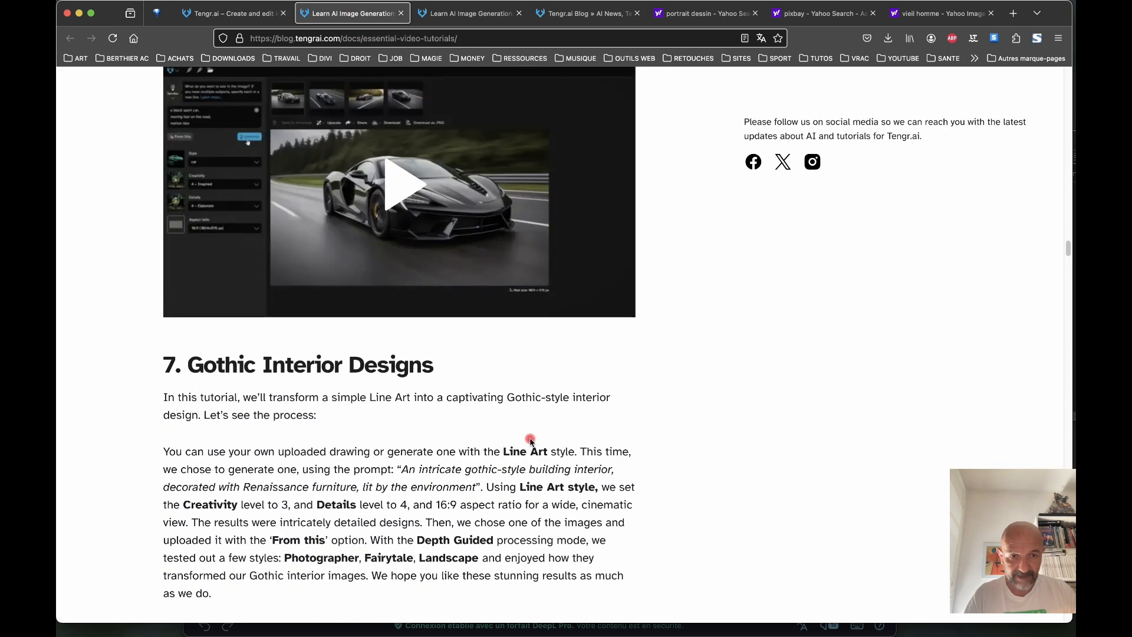
scroll(412, 375, down, 9)
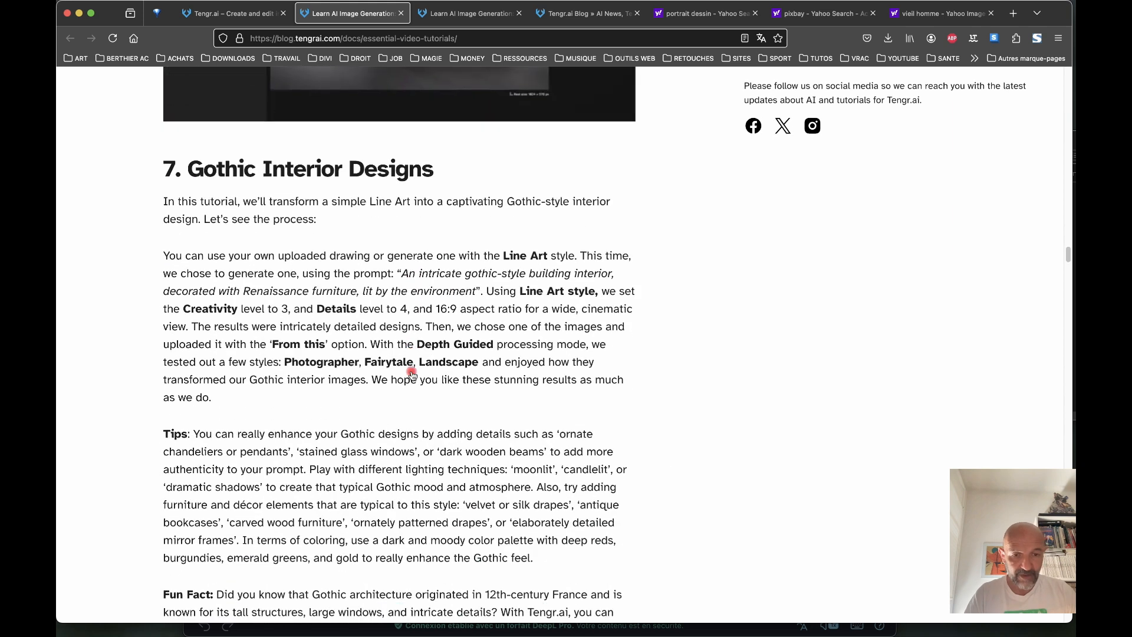
scroll(412, 375, down, 1)
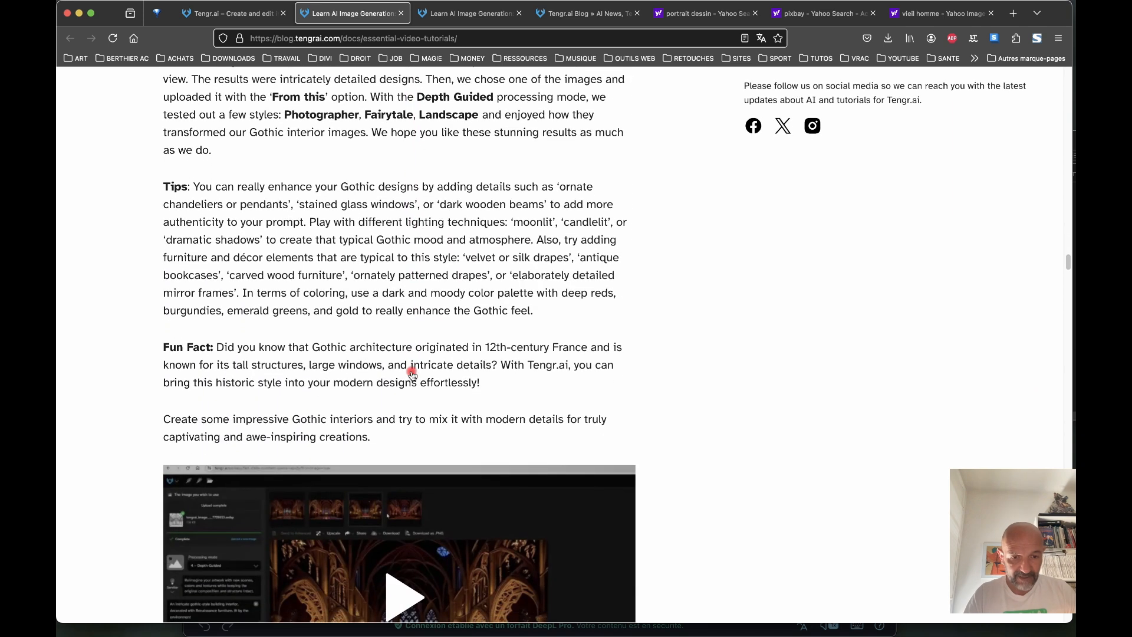
scroll(613, 454, down, 5)
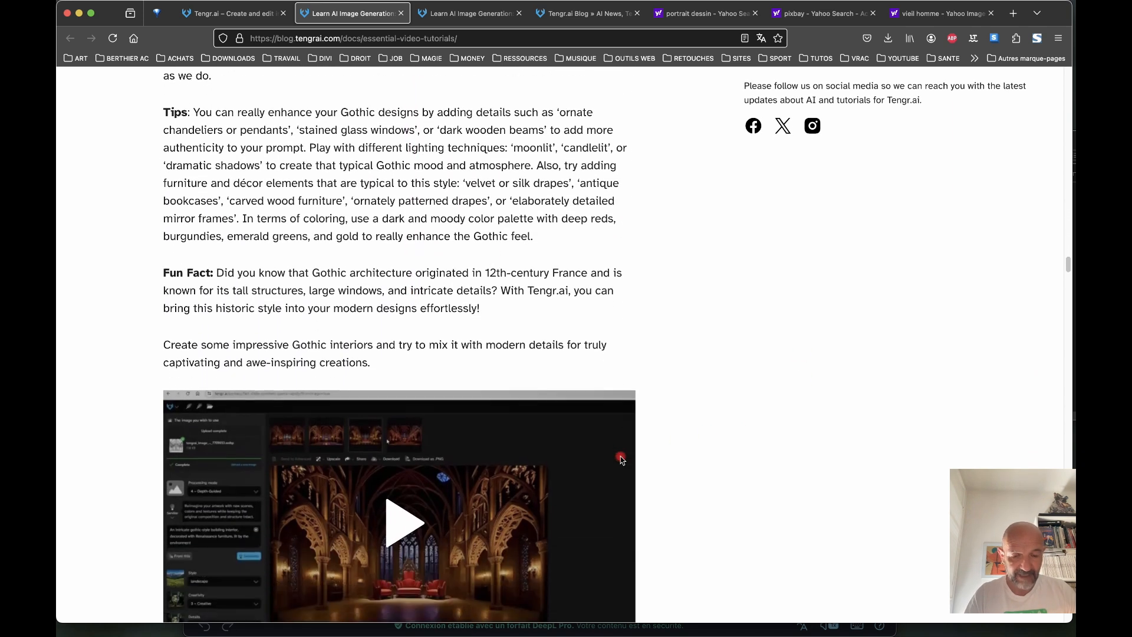
scroll(496, 495, down, 20)
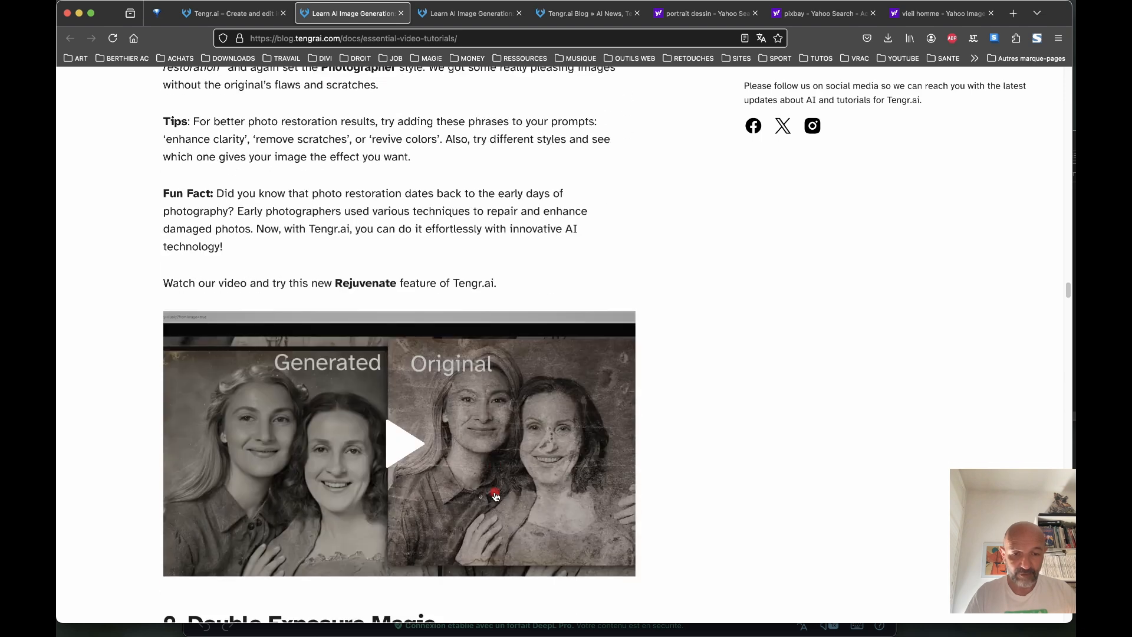
scroll(496, 496, down, 1)
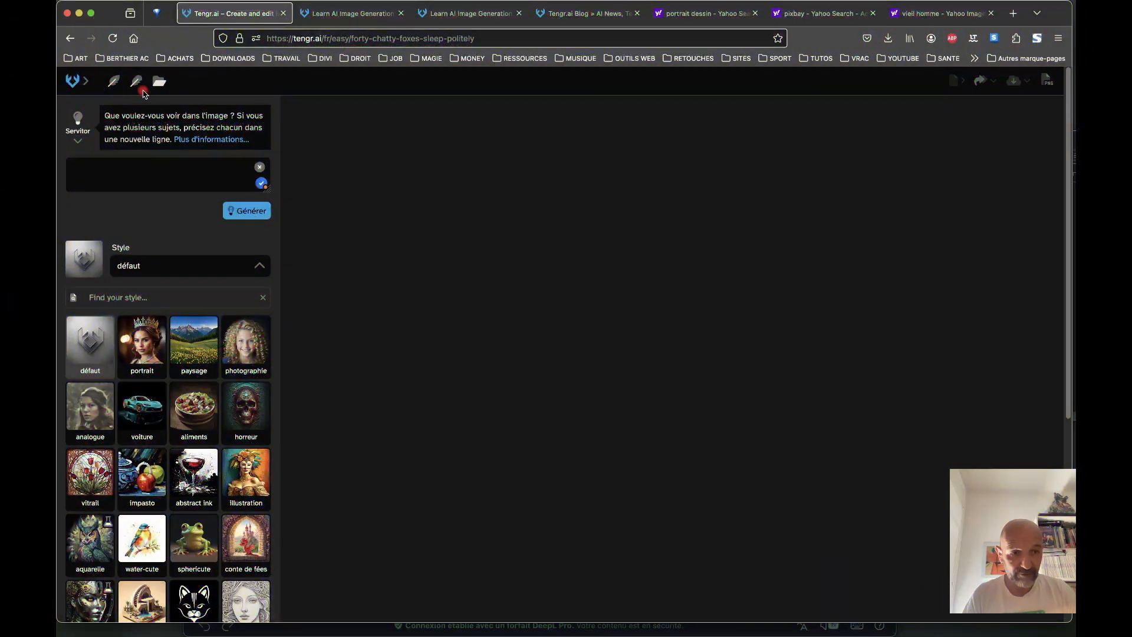
Step: Start a new generation from an image, upload the scratched portrait screenshot "Capture d'écran 2024-07-18 à 11.30.33" and check its preview
click(137, 87)
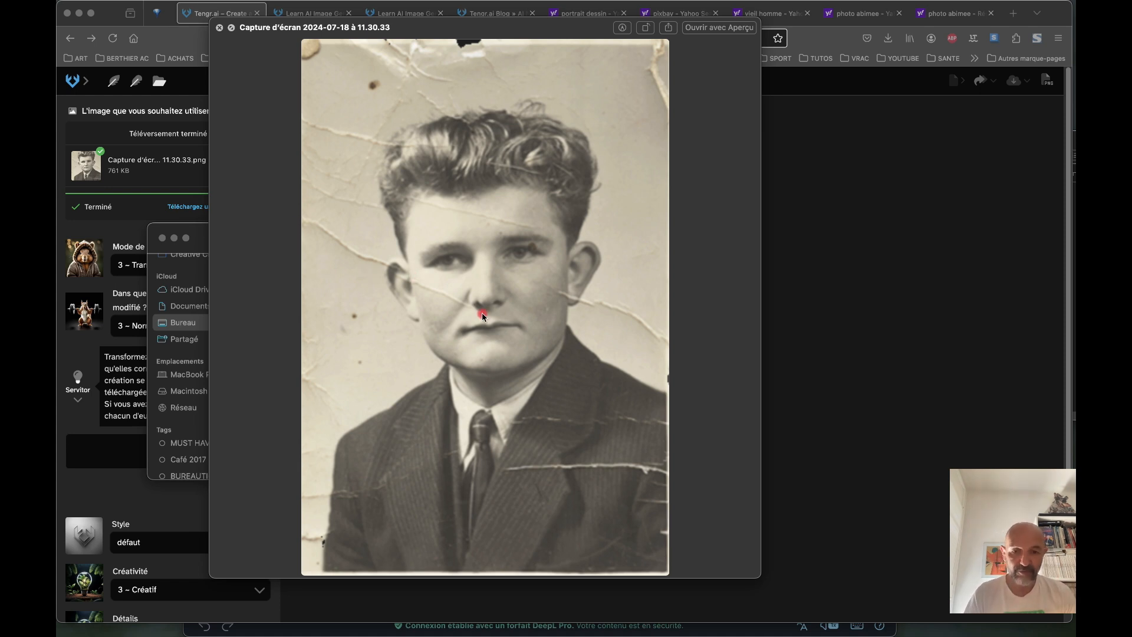
click(219, 27)
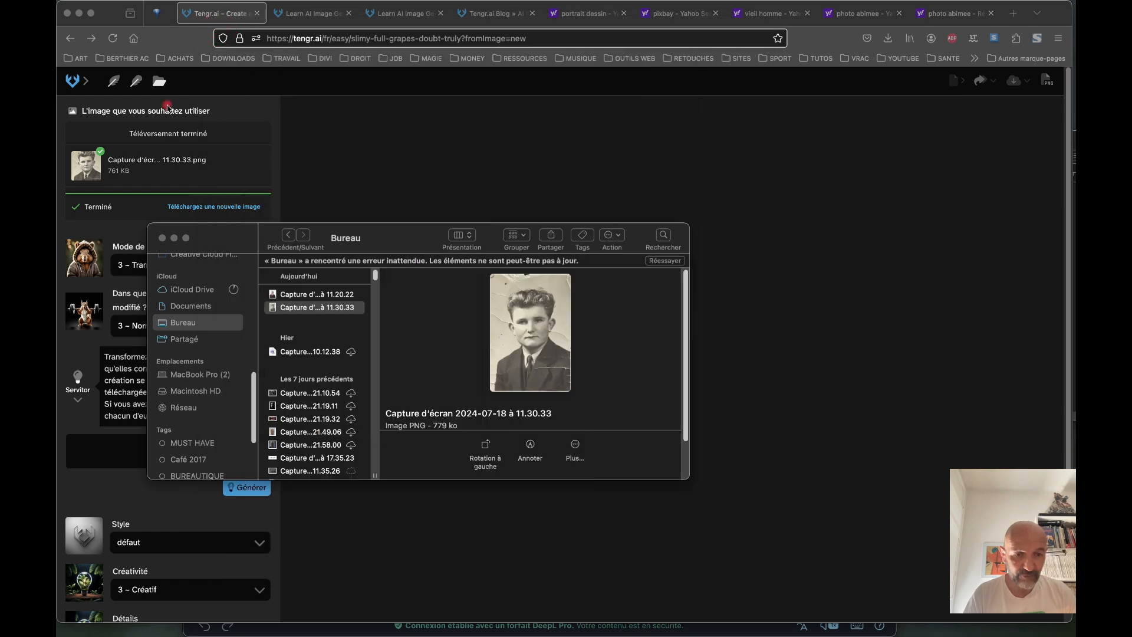
click(163, 237)
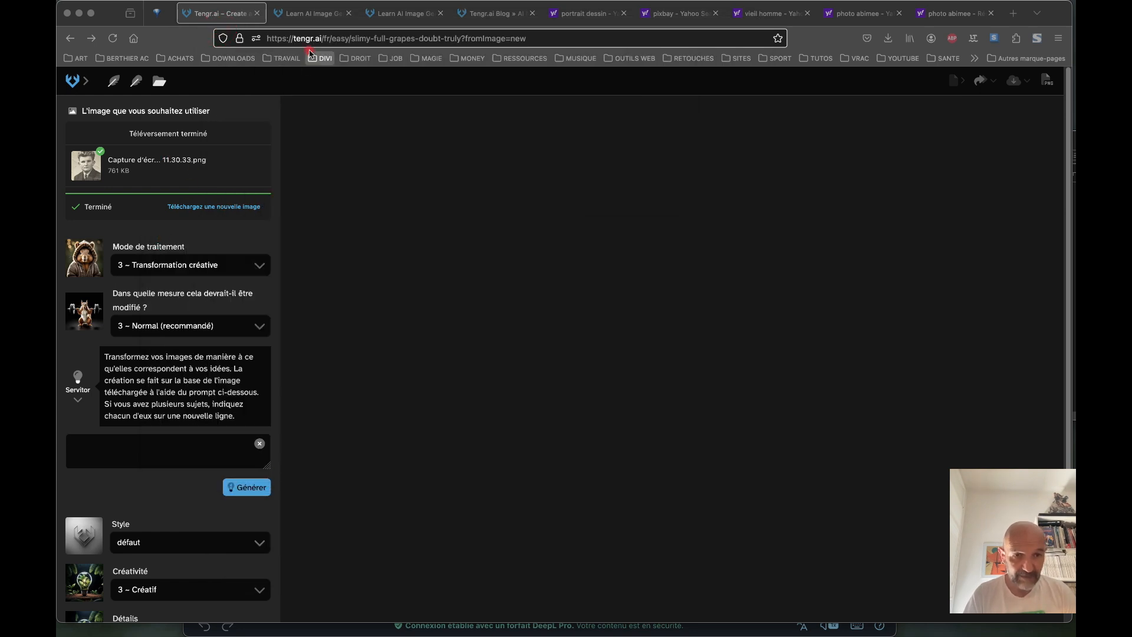
Step: Copy the suggested phrases "enhance clarity", "remove scratches" and "revive colors" from the tips in tutorial section 8
click(311, 14)
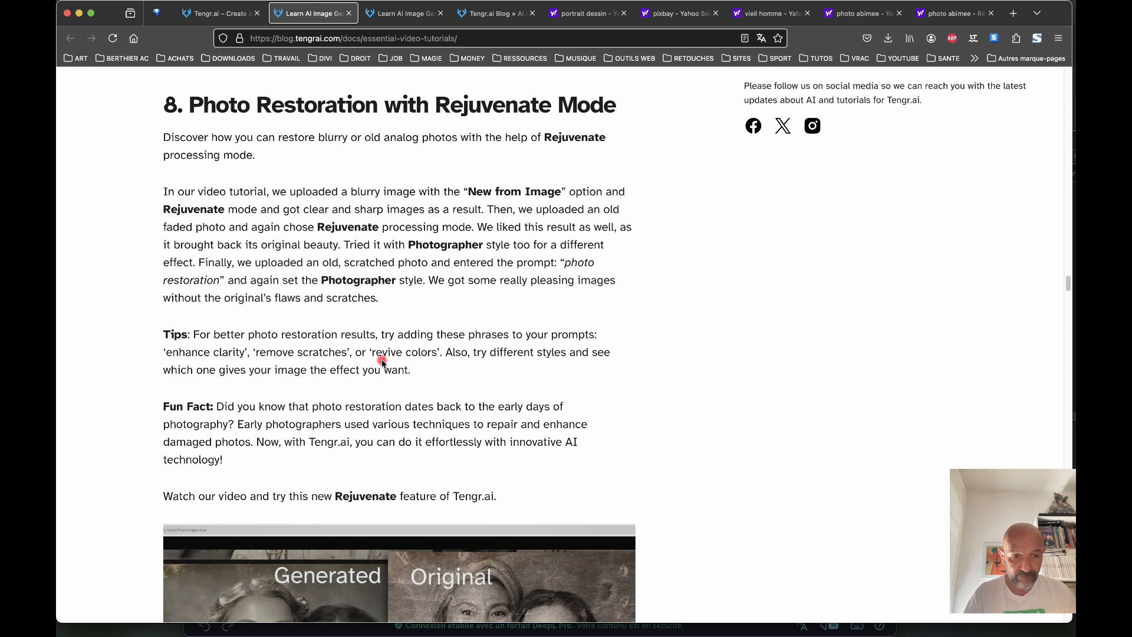
drag(166, 353, 437, 352)
key(super+c)
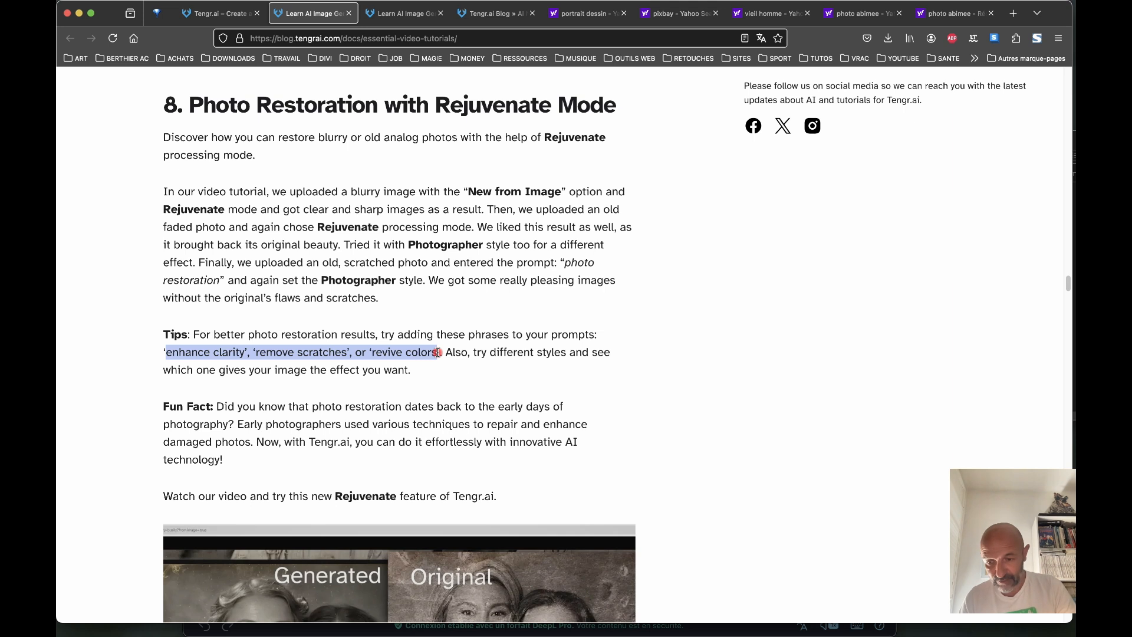
Step: Enter the copied phrases as the prompt "enhance clarity, remove scratches, or revive colors" and set the processing mode to 7 – Rajeunir
click(215, 13)
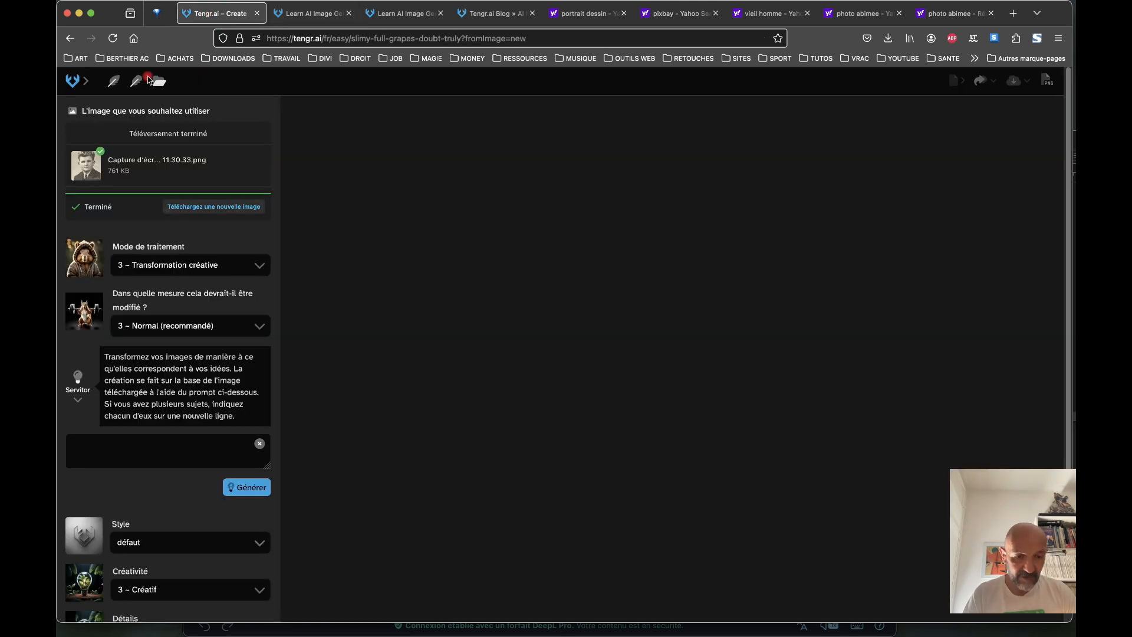
click(118, 447)
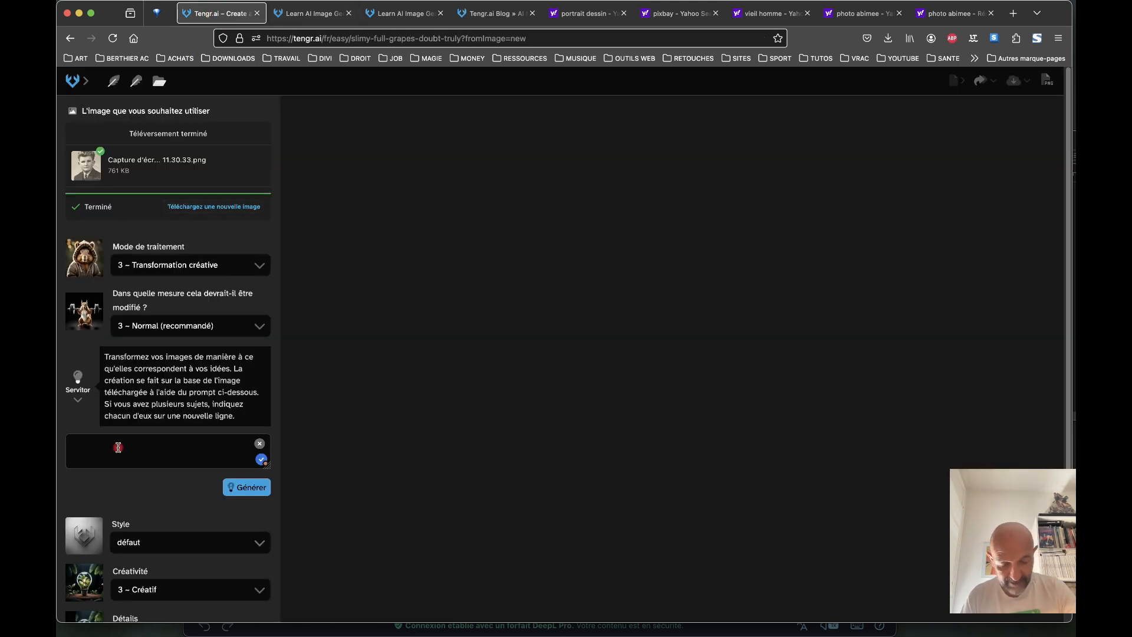
key(super+v)
click(173, 470)
key(BackSpace)
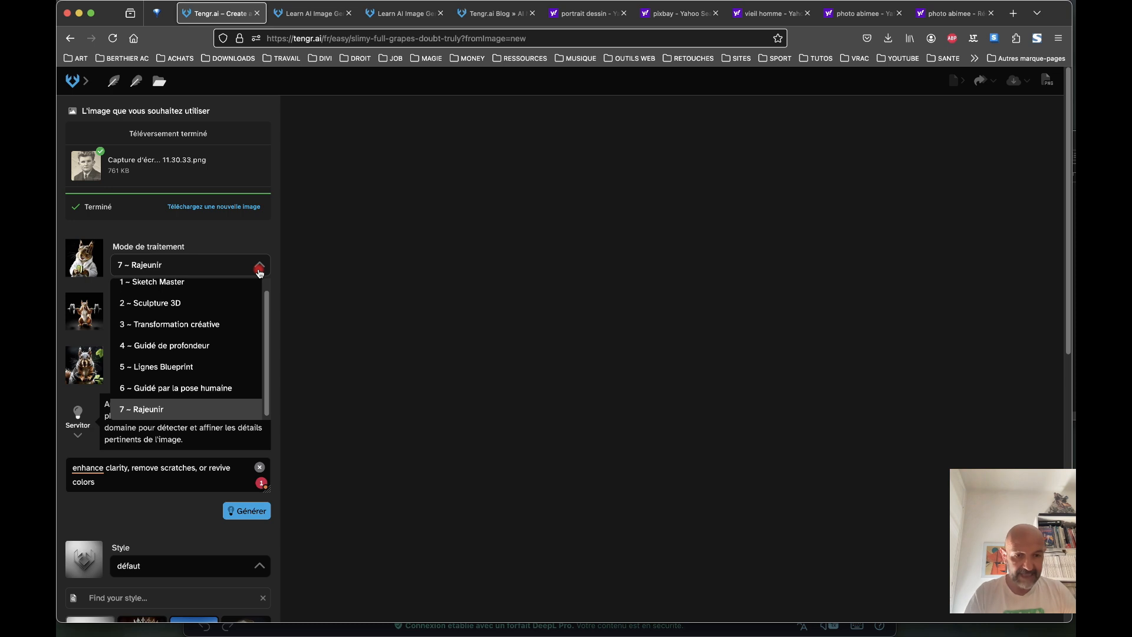
click(146, 411)
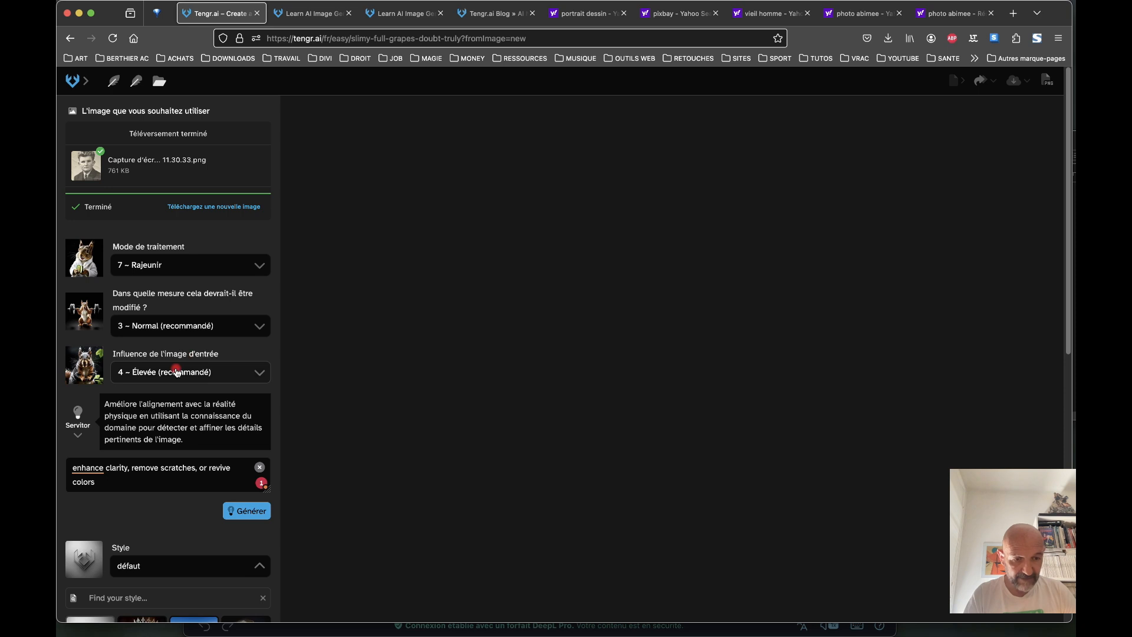
scroll(125, 488, down, 5)
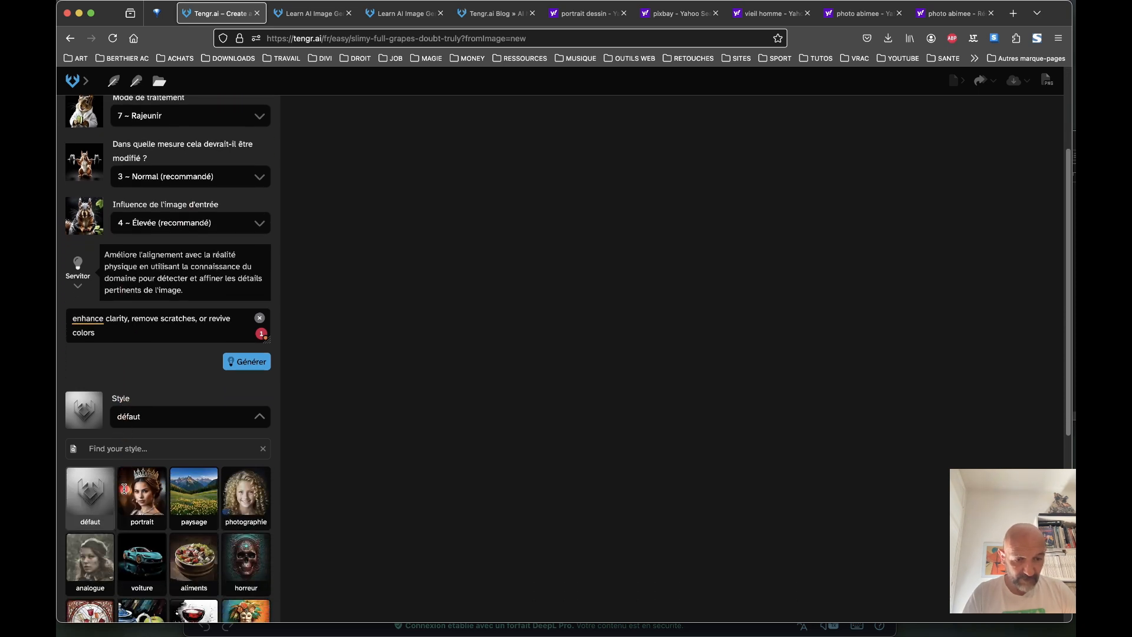
Step: Set the style to analogue for the Rajeunir restoration, generate the images and review the results
scroll(124, 488, down, 5)
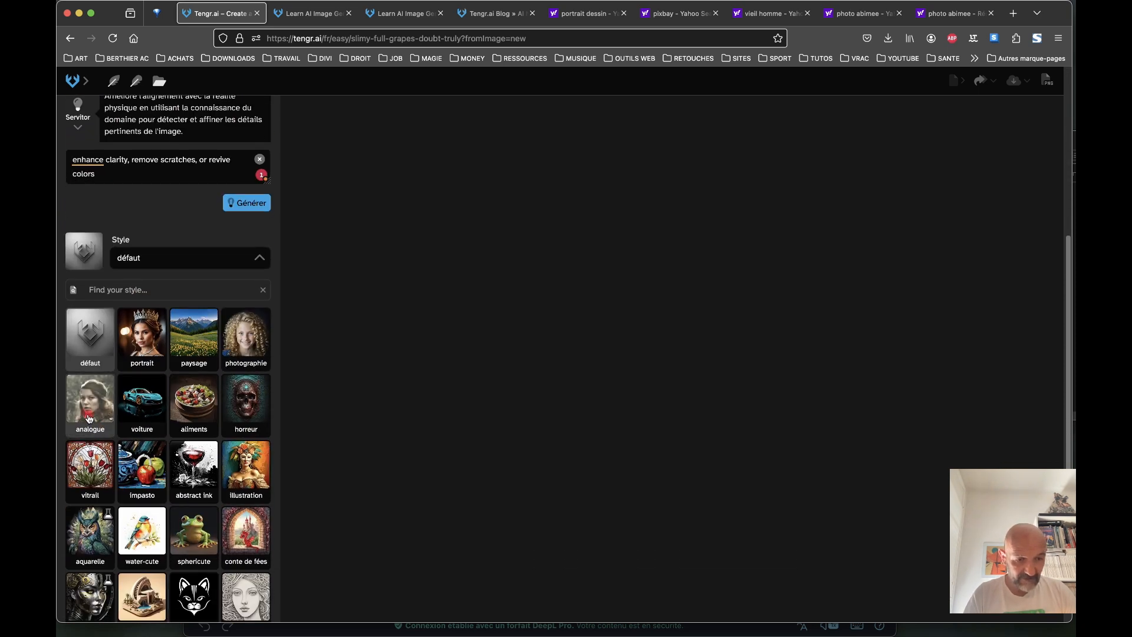
click(89, 419)
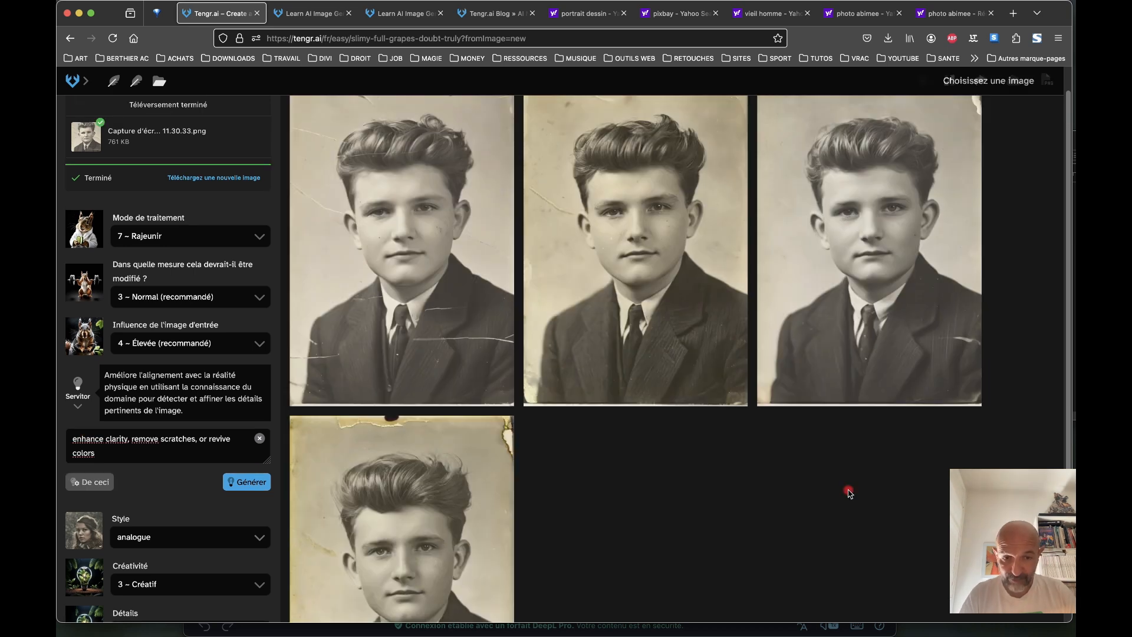
scroll(691, 539, down, 1)
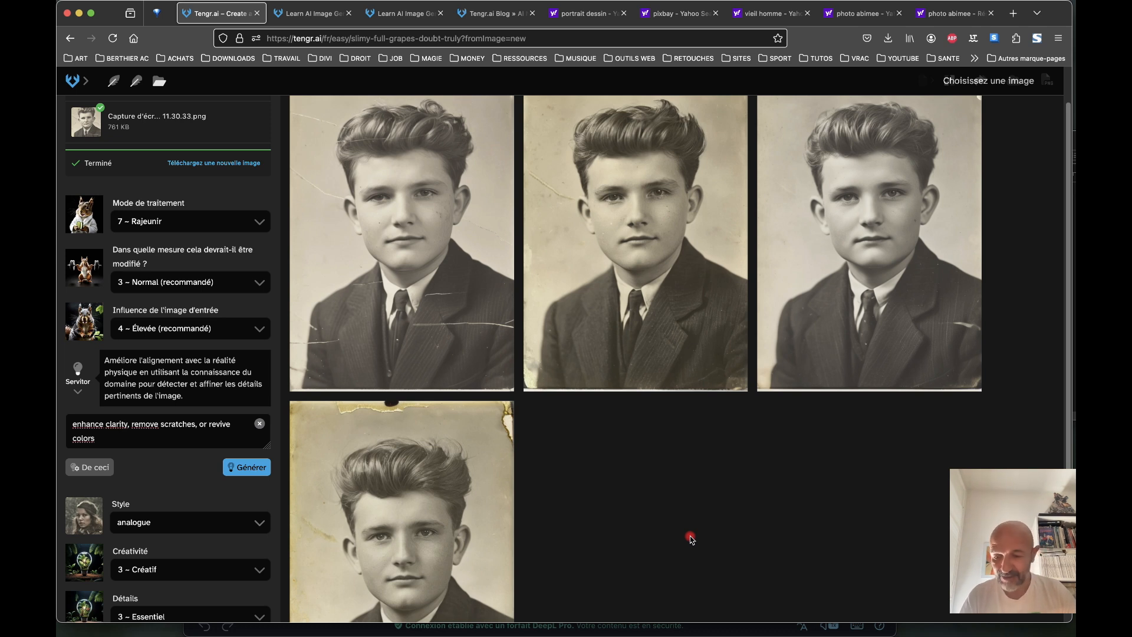
mouse_move(645, 268)
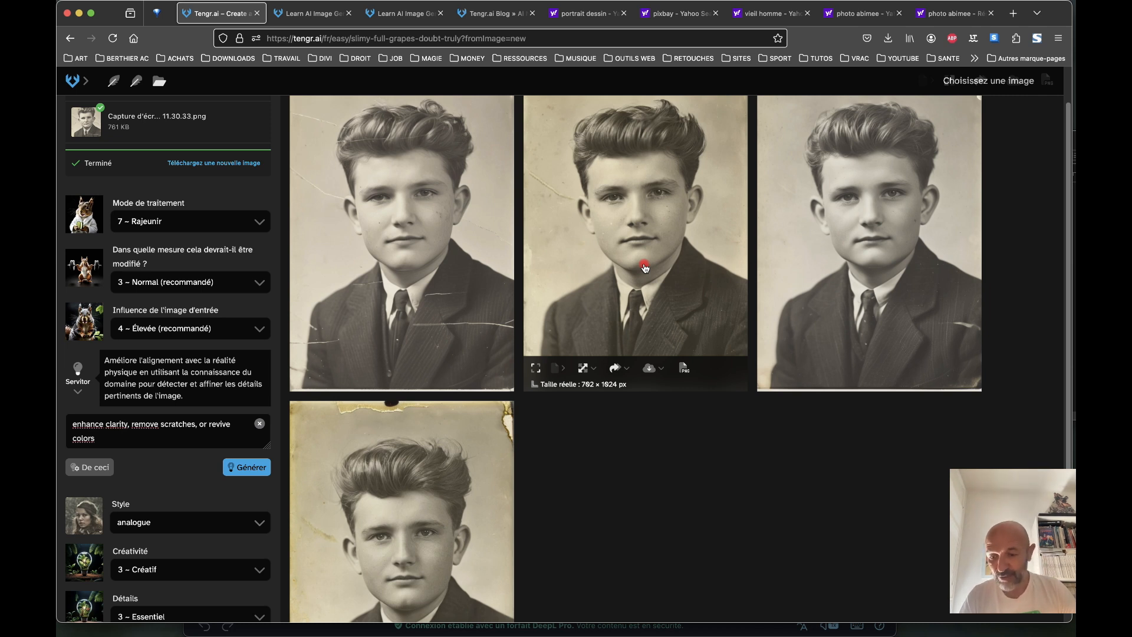
Step: Switch the processing mode to 3 – Transformation créative and generate a new set from the scratched portrait
click(259, 224)
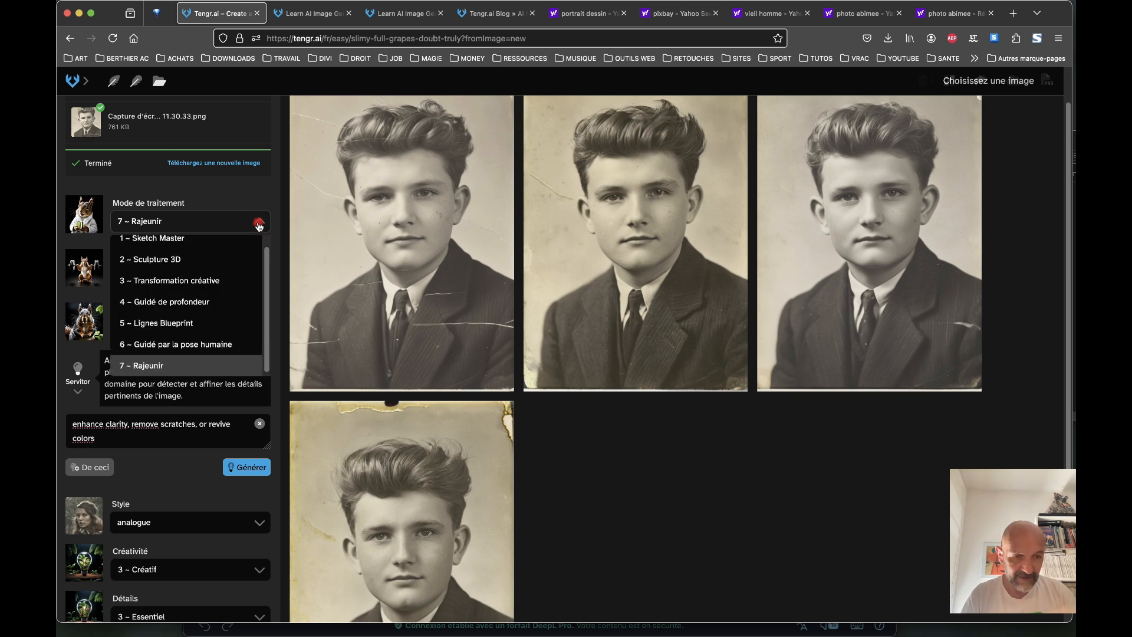
click(190, 281)
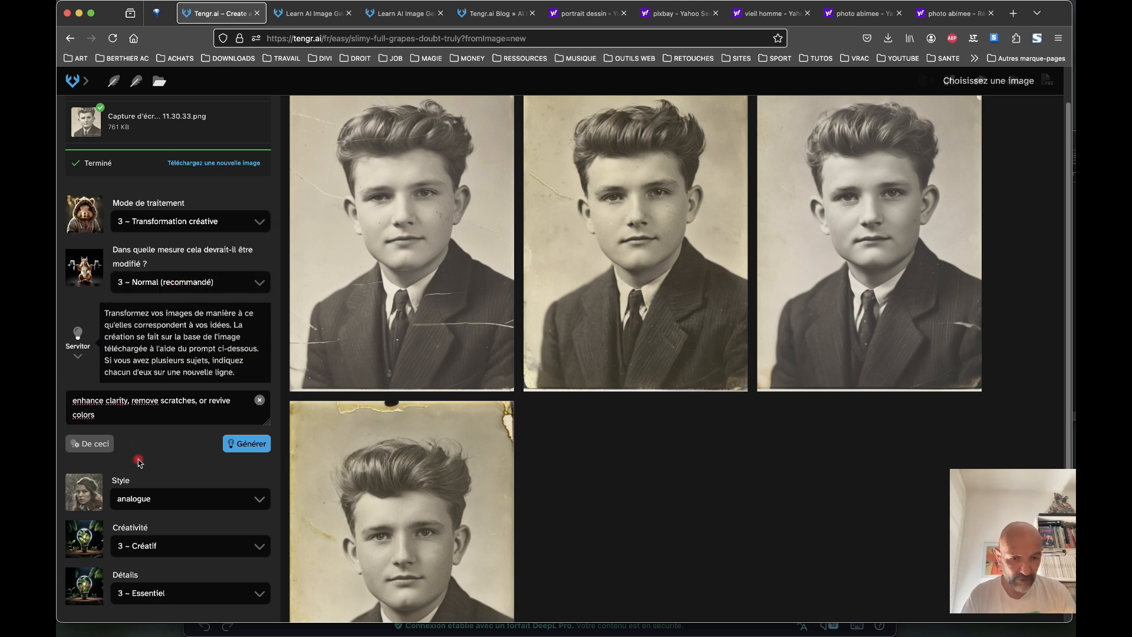
click(247, 447)
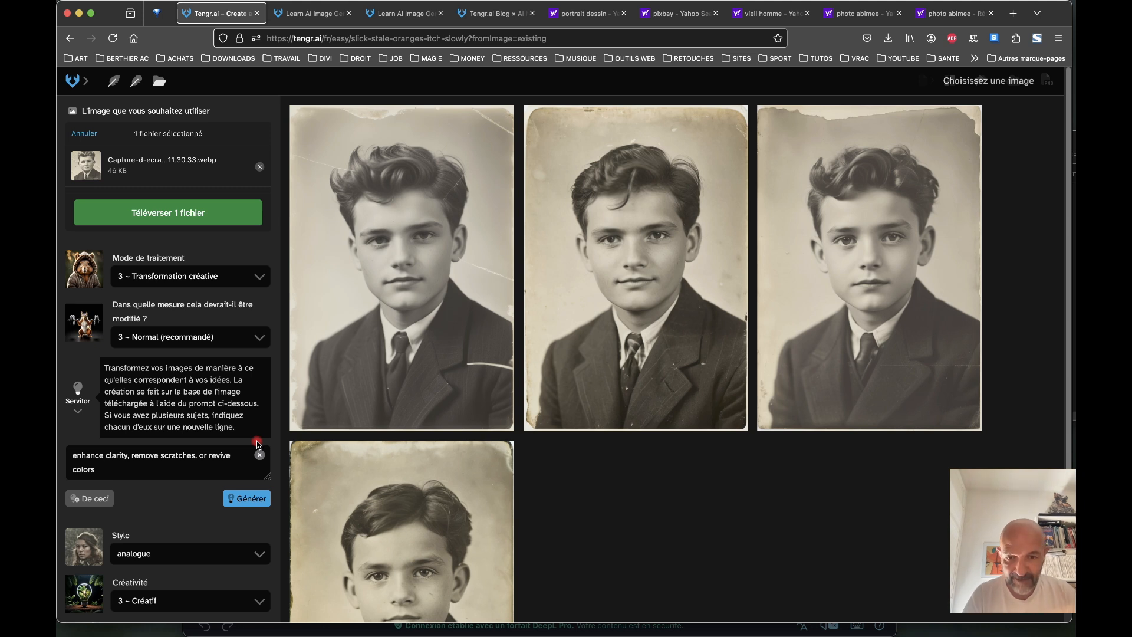
Step: Generate another set with the processing mode 6 – Guidé par la pose humaine and creativity 2 – Équilibré
click(262, 280)
scroll(178, 397, down, 1)
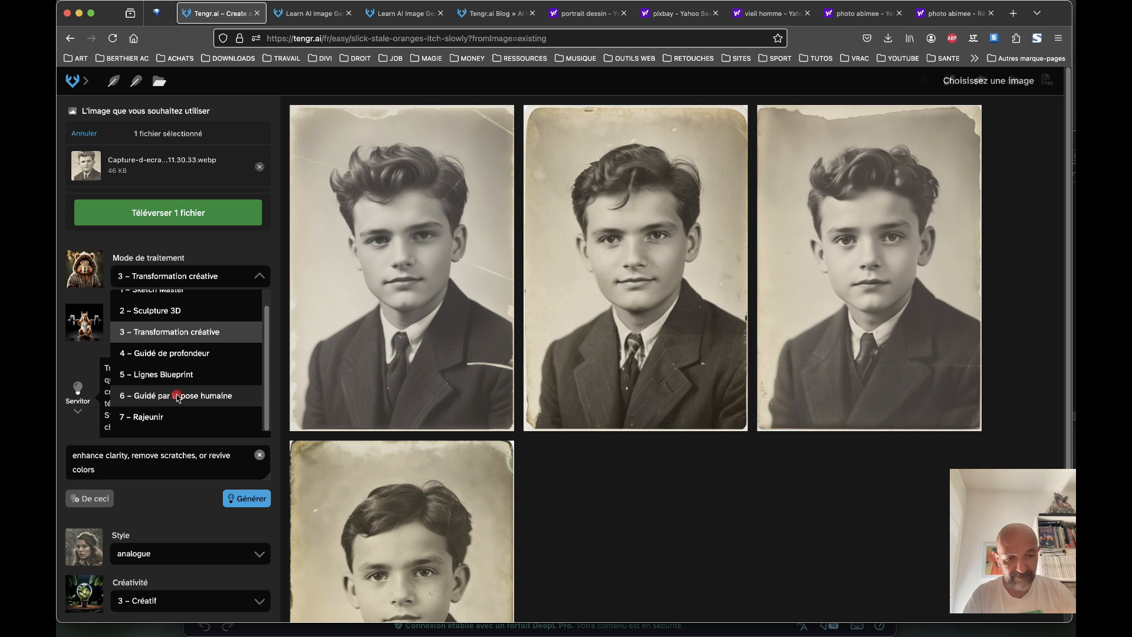
click(178, 396)
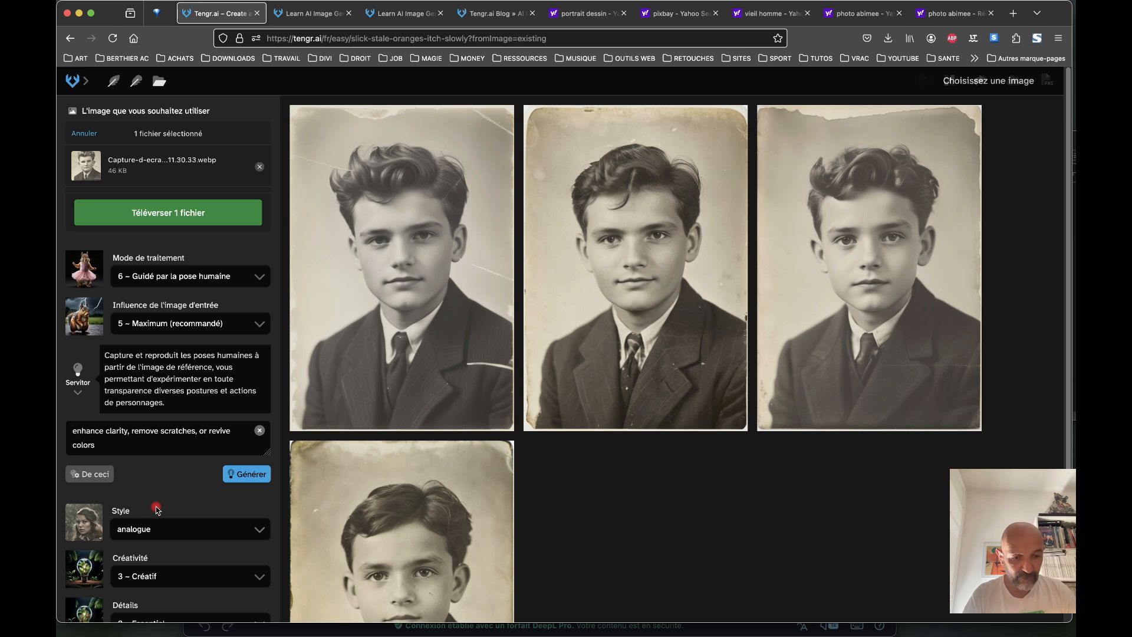
scroll(156, 510, down, 4)
click(257, 464)
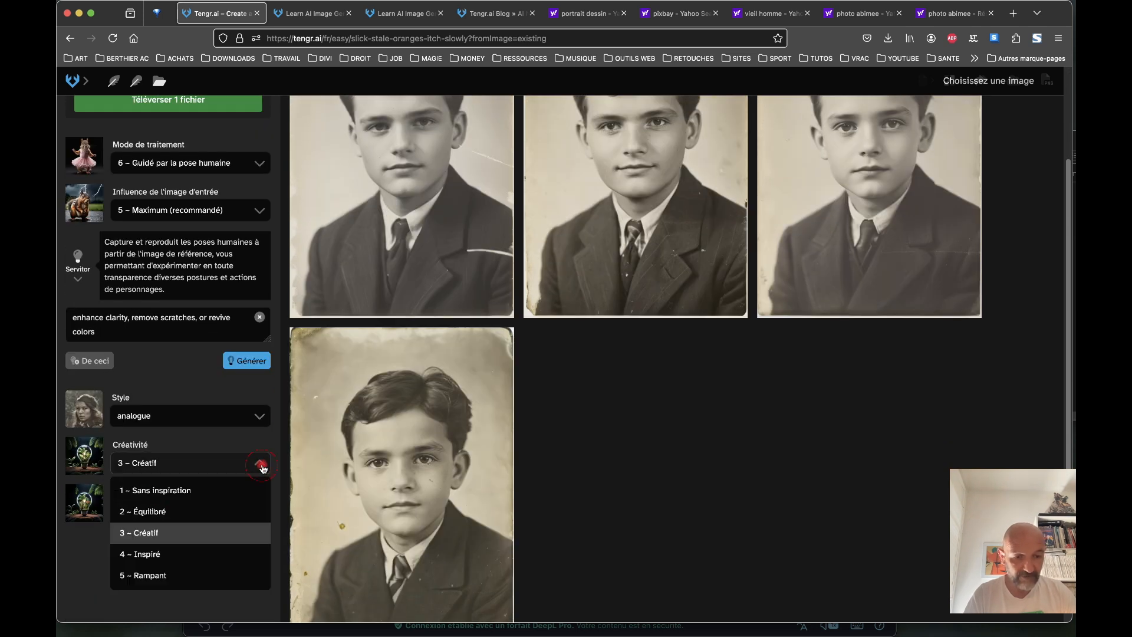
click(160, 511)
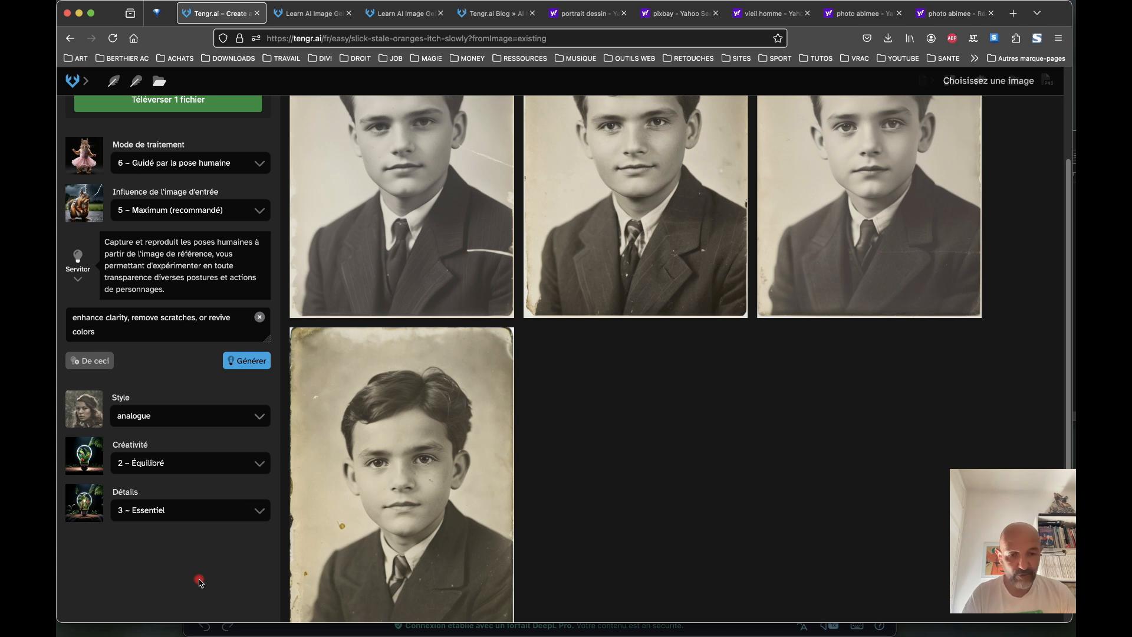
scroll(328, 489, up, 2)
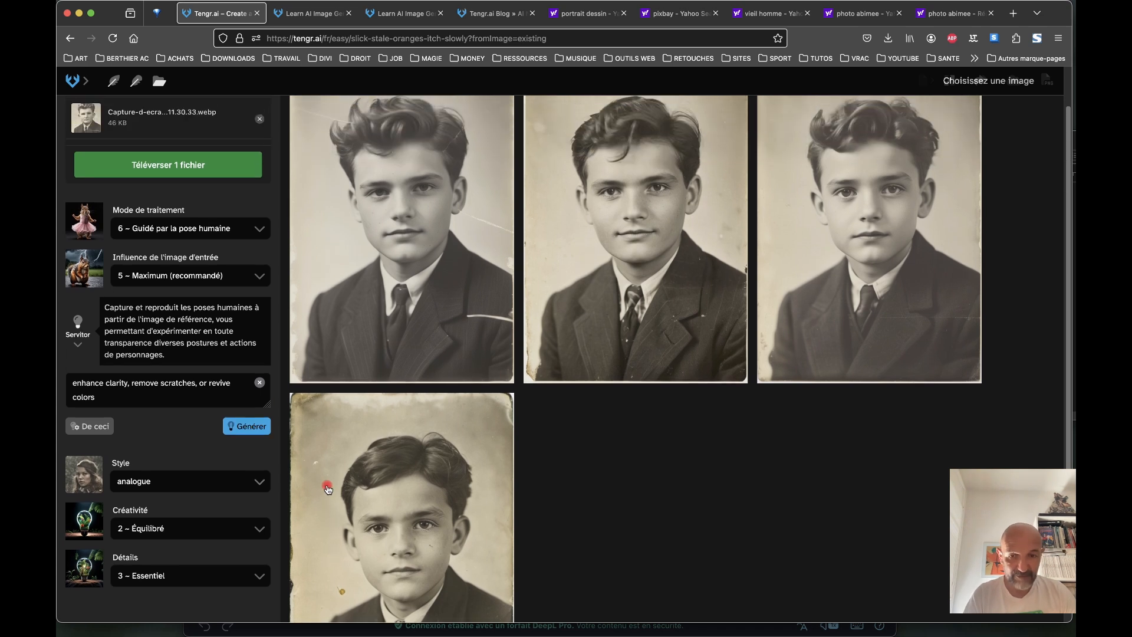
click(239, 428)
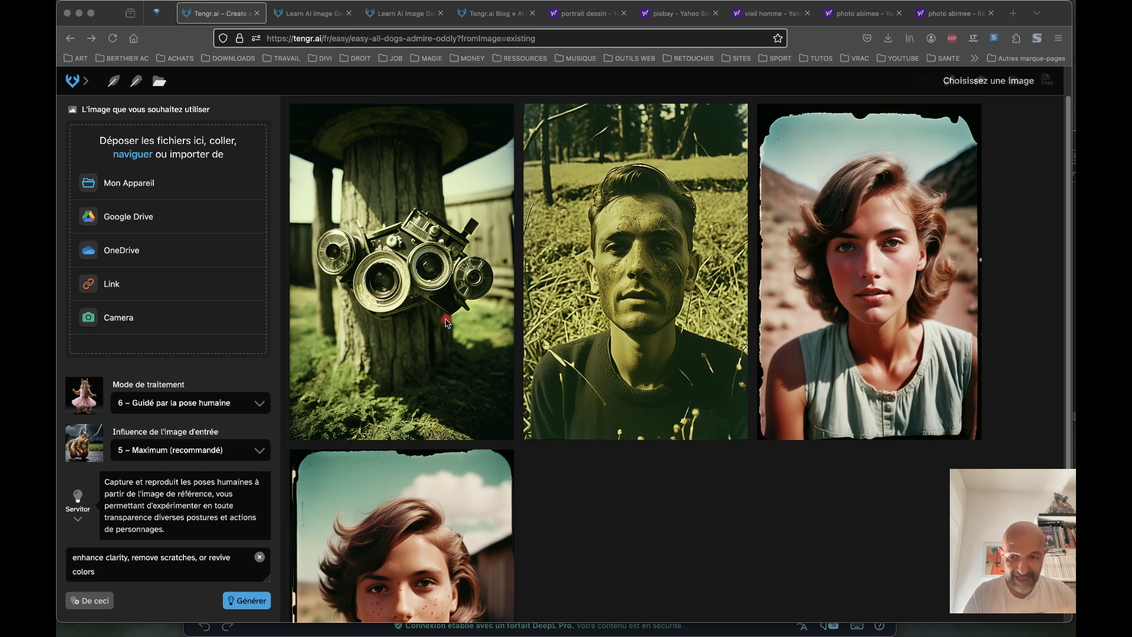
Step: Examine the four images generated in the human pose mode alongside their settings
scroll(446, 321, down, 5)
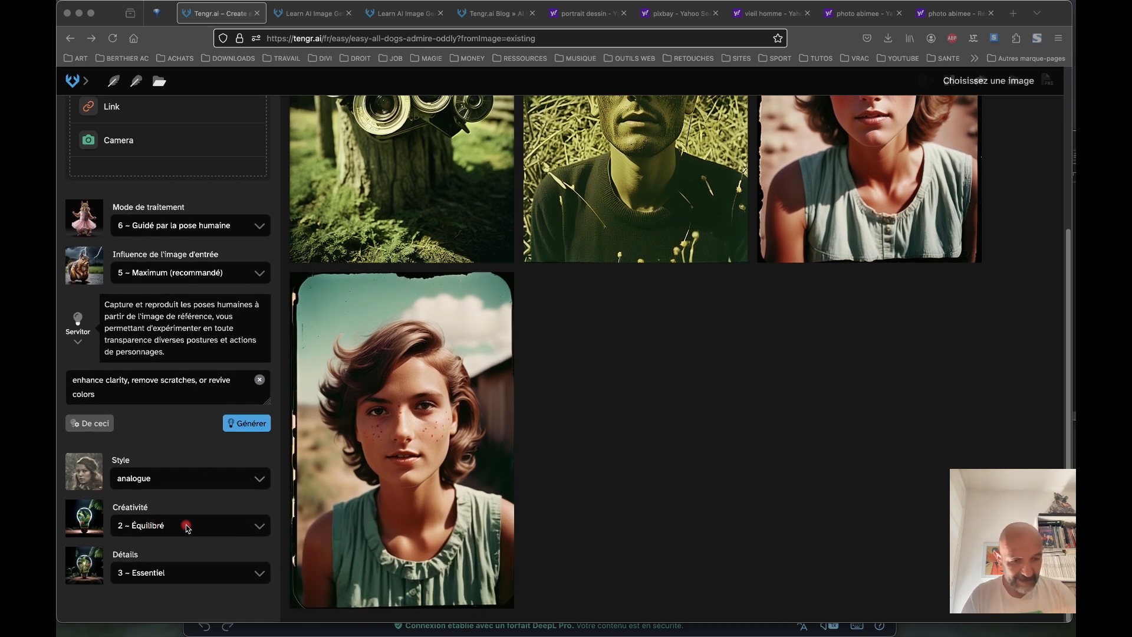
click(261, 531)
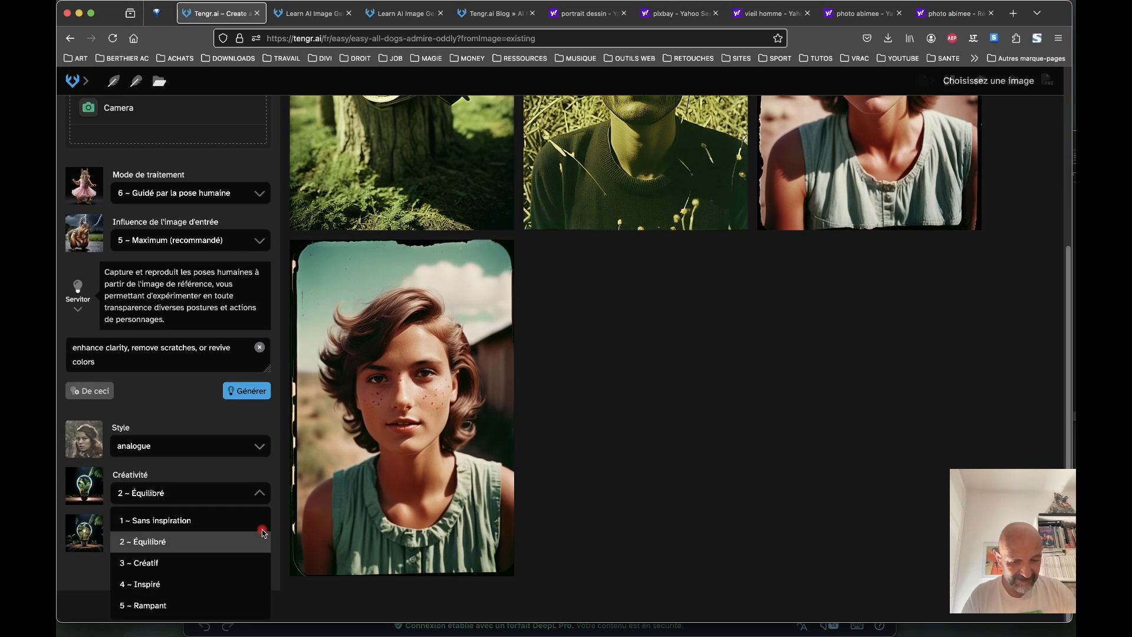
scroll(263, 533, up, 3)
click(263, 531)
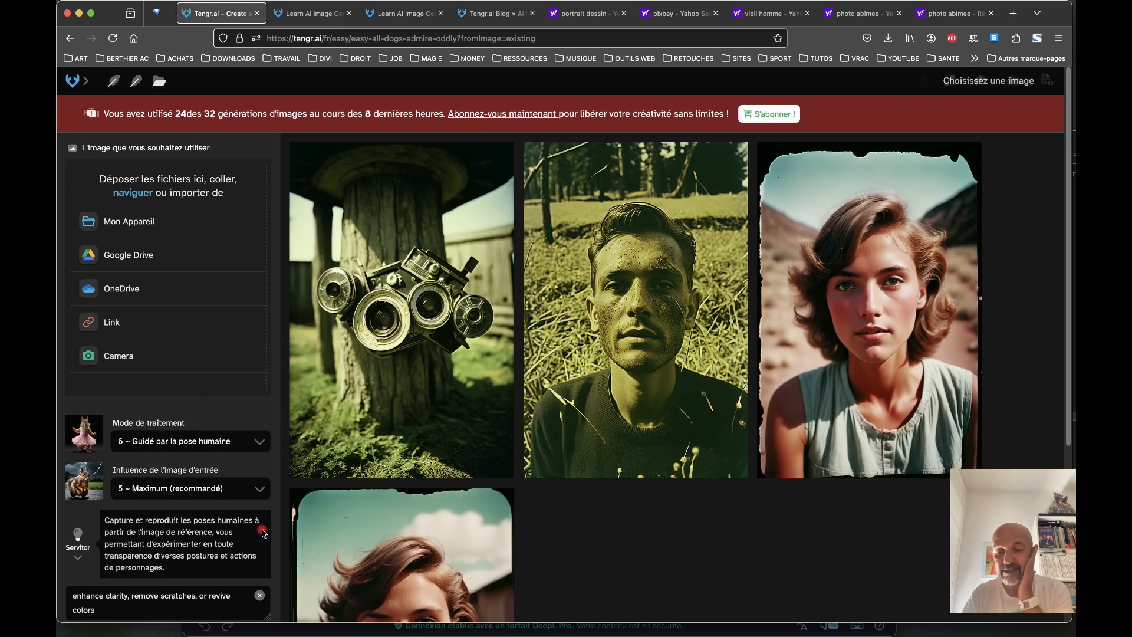
scroll(421, 431, down, 2)
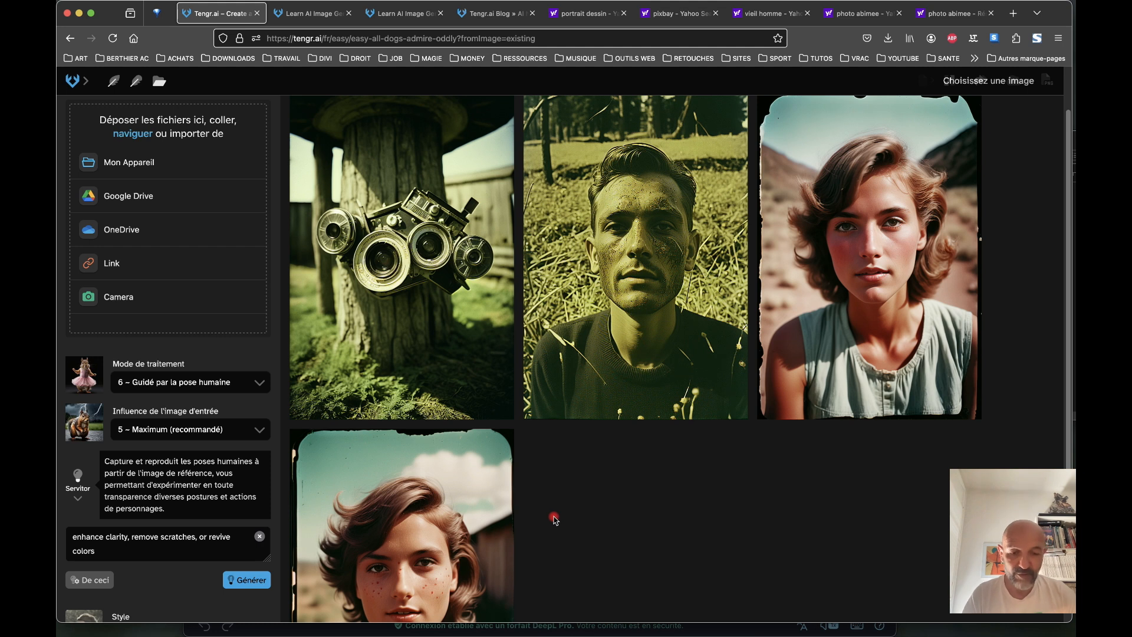
scroll(554, 519, down, 2)
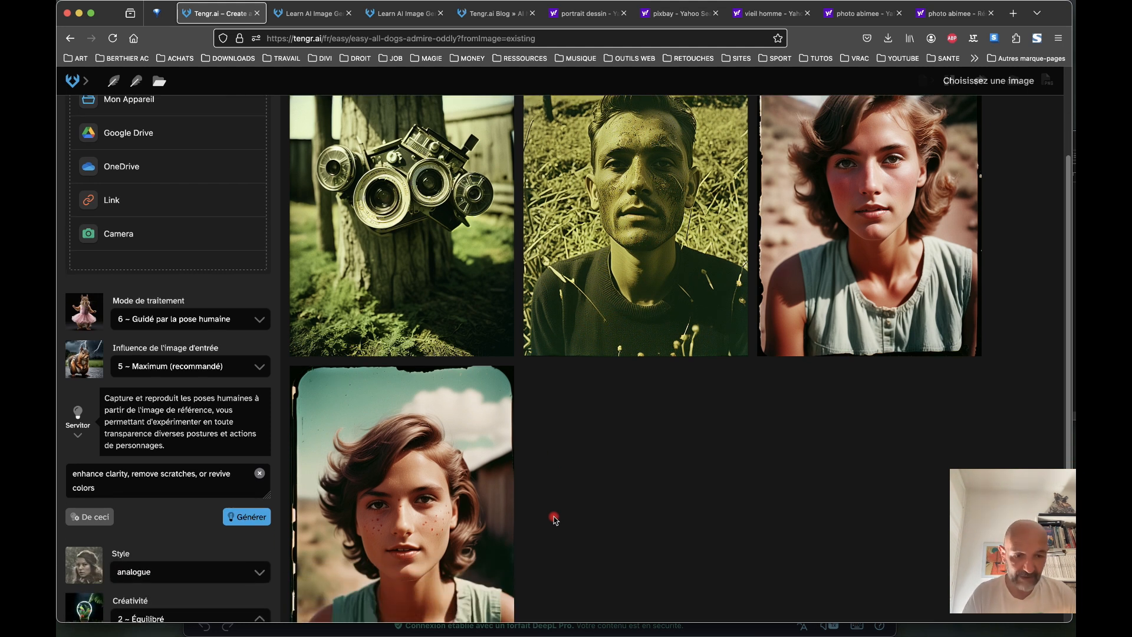
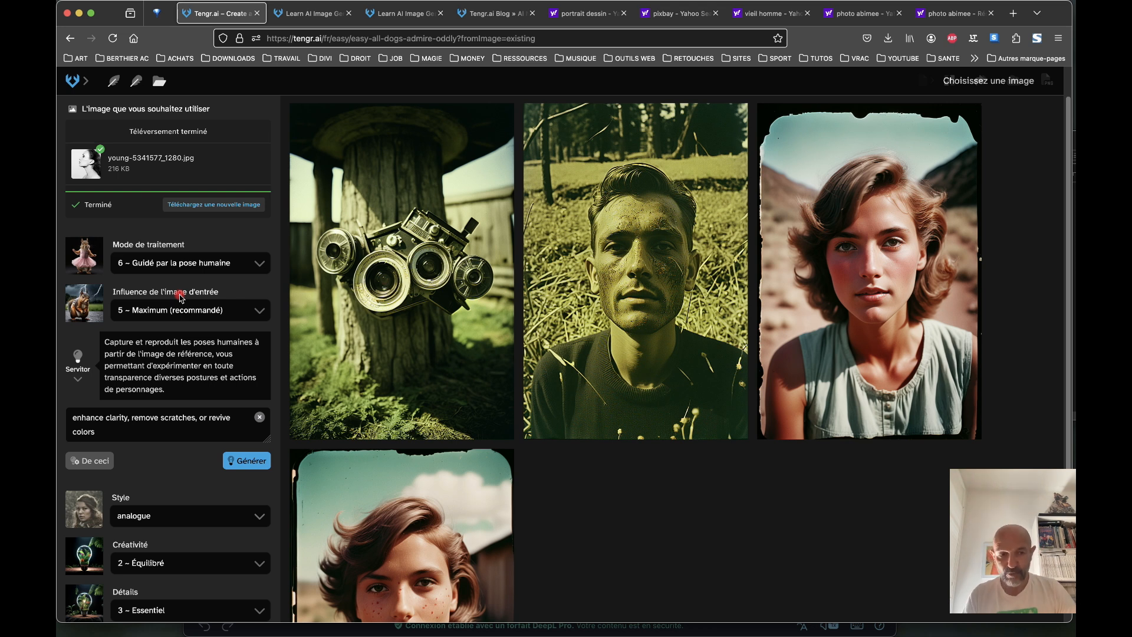
Step: In tutorial section 9, Double Exposure Magic, copy the prompt "Double Exposure, a stormy night, a cute squirrel superimposed to a translucent heart"
click(300, 13)
scroll(423, 494, down, 2)
scroll(422, 494, down, 5)
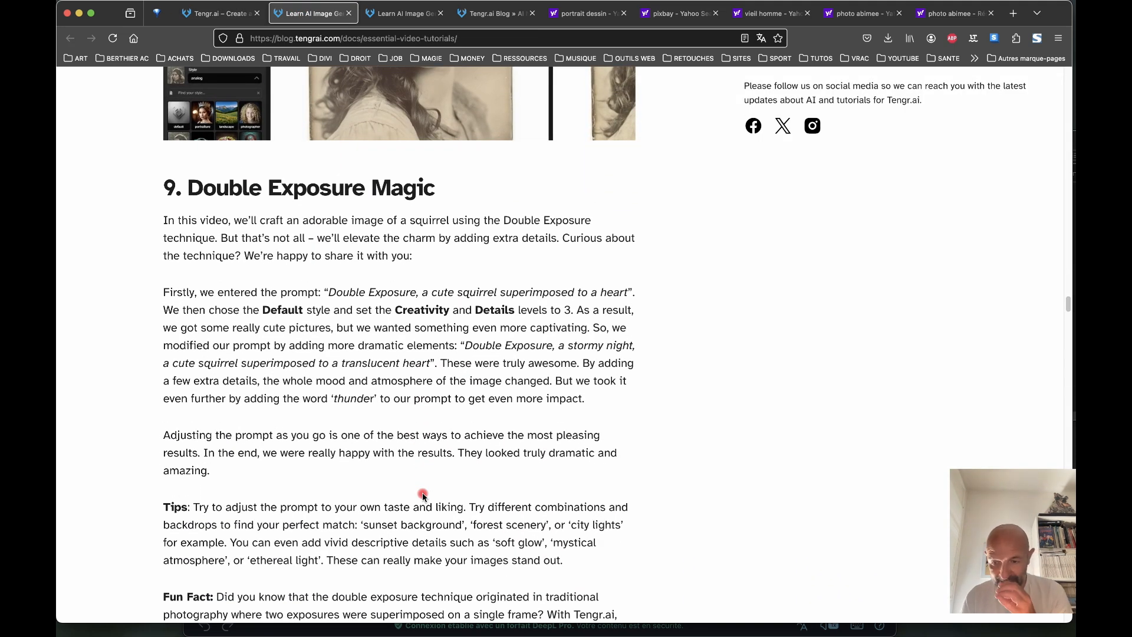
scroll(484, 317, up, 3)
scroll(484, 318, down, 2)
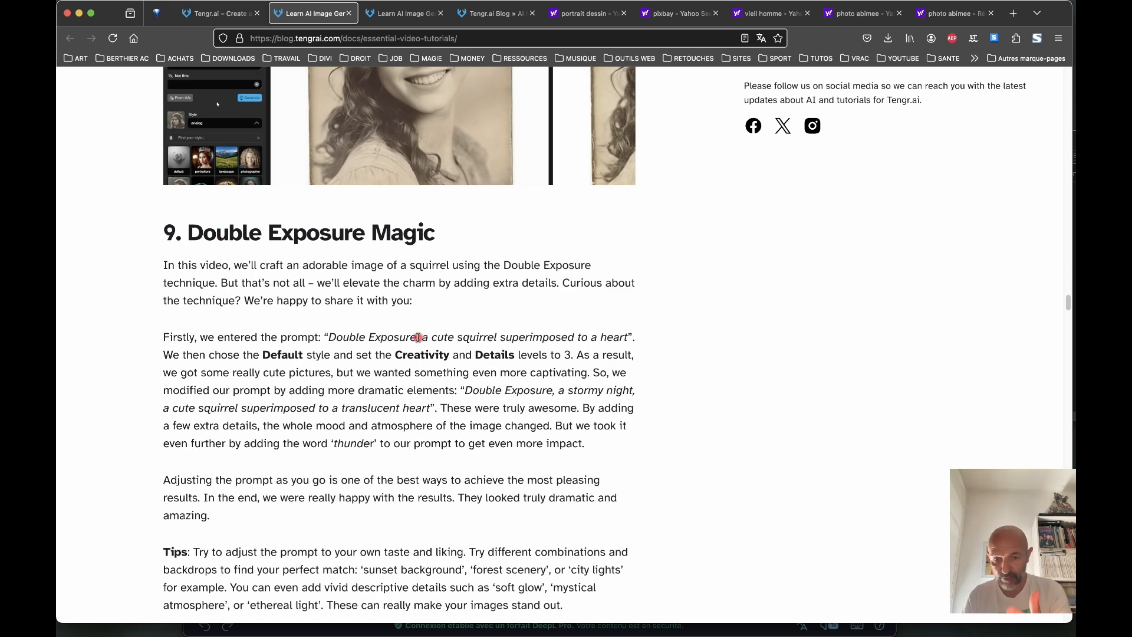
scroll(419, 383, down, 1)
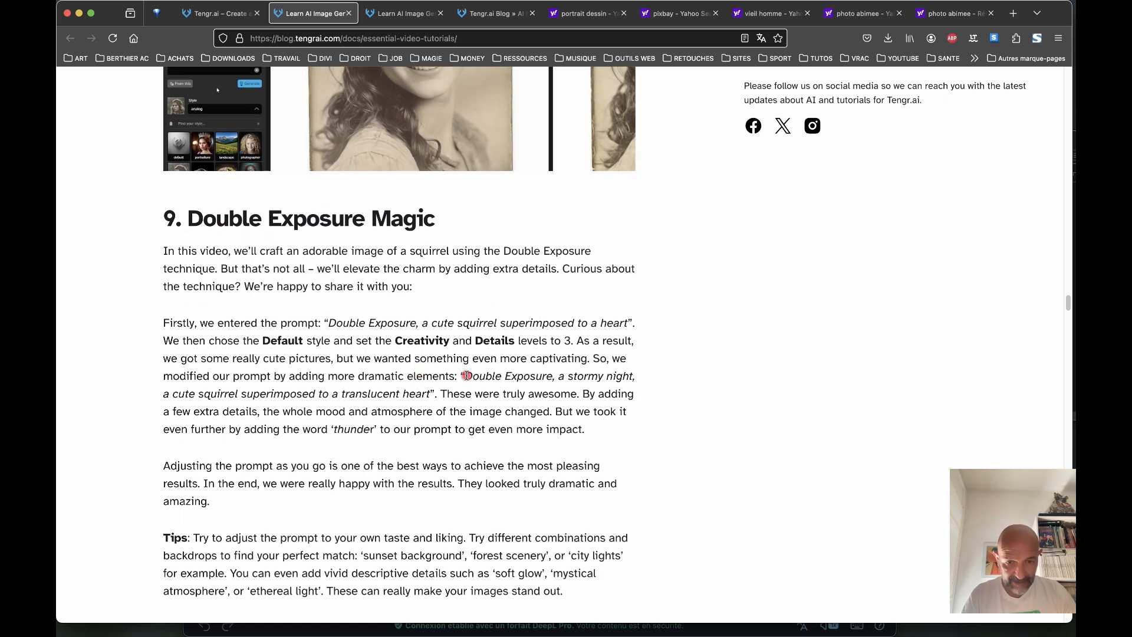
drag(467, 375, 434, 395)
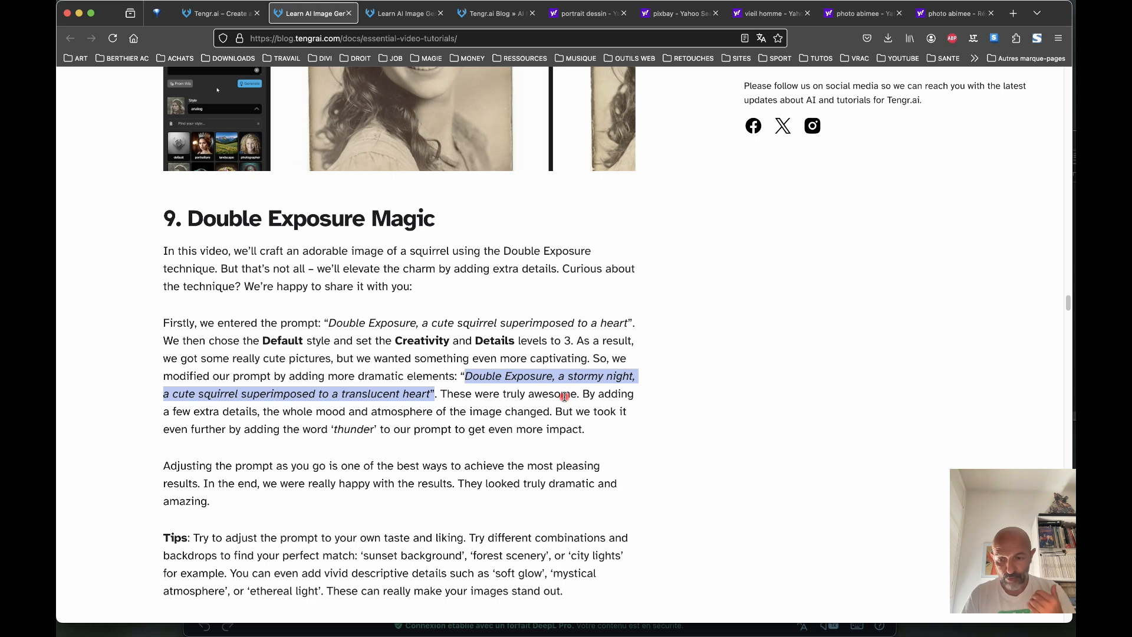
scroll(565, 396, down, 4)
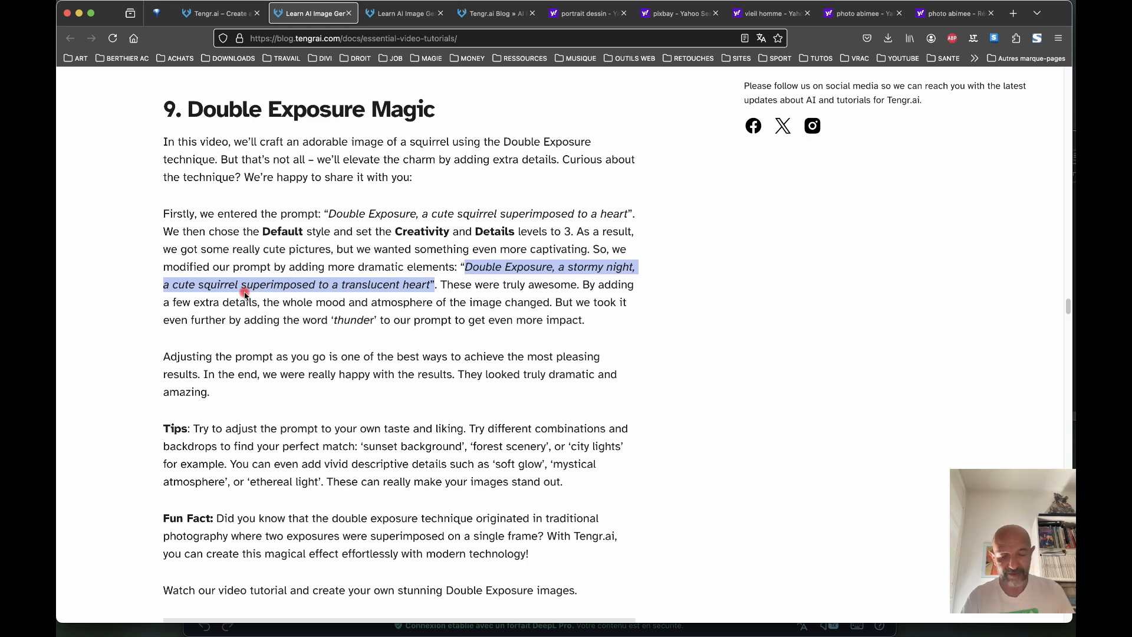
Step: Back in Tengr.ai, replace the prompt with "Double Exposure, a snowy day, a cute woman superimposed to a mountain with pines"
click(217, 13)
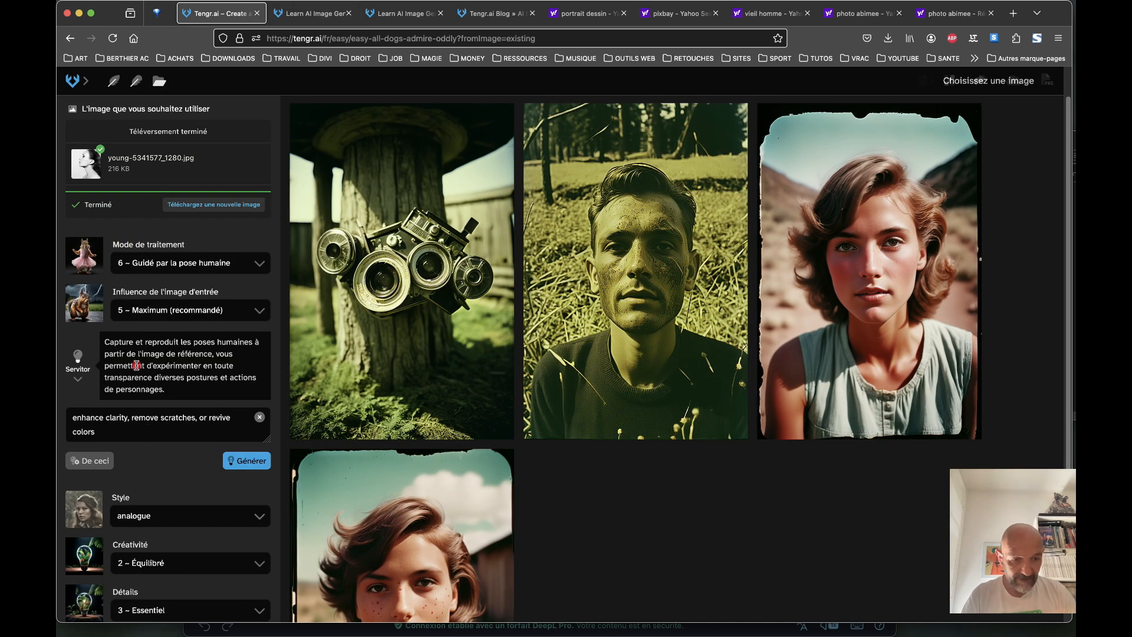
scroll(134, 364, down, 3)
click(108, 346)
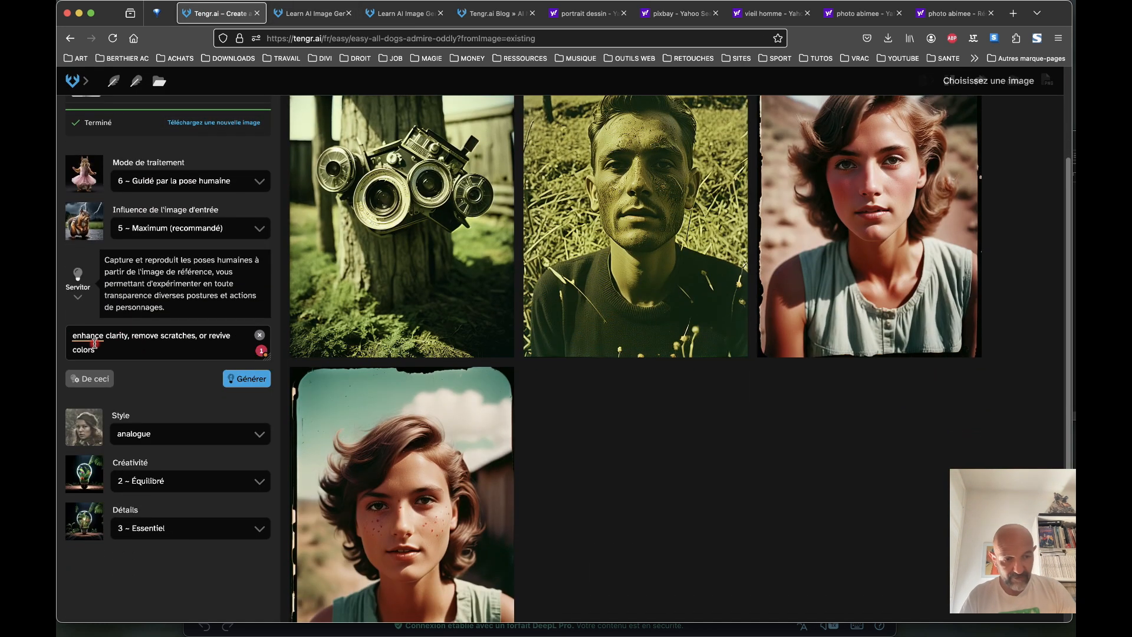
drag(99, 349, 63, 340)
text(Double Exposure, a snowy day, a cute woman superimposed to a mountain with pines)
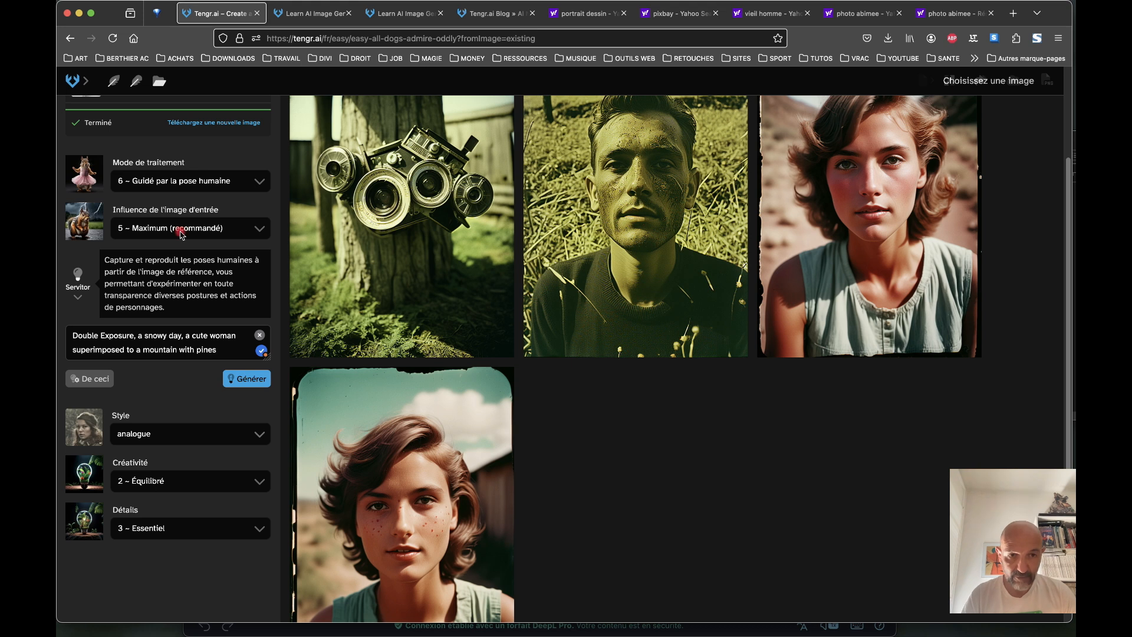
Step: Return to the tutorials article and watch part of the Double Exposure video in full screen to check its settings
click(288, 14)
scroll(265, 352, down, 8)
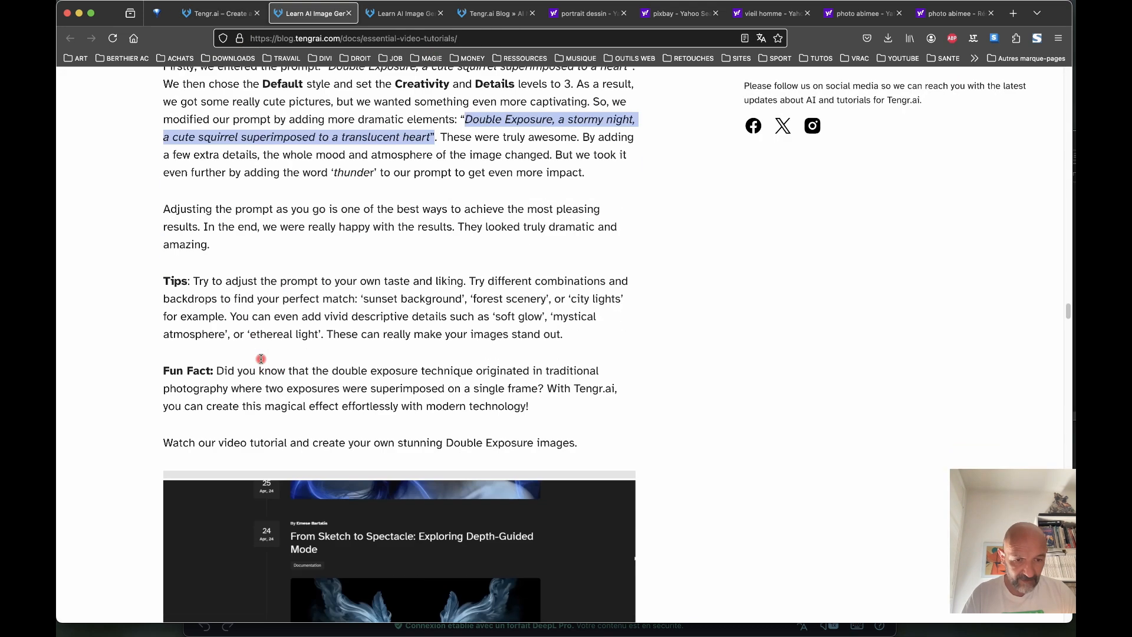
click(345, 326)
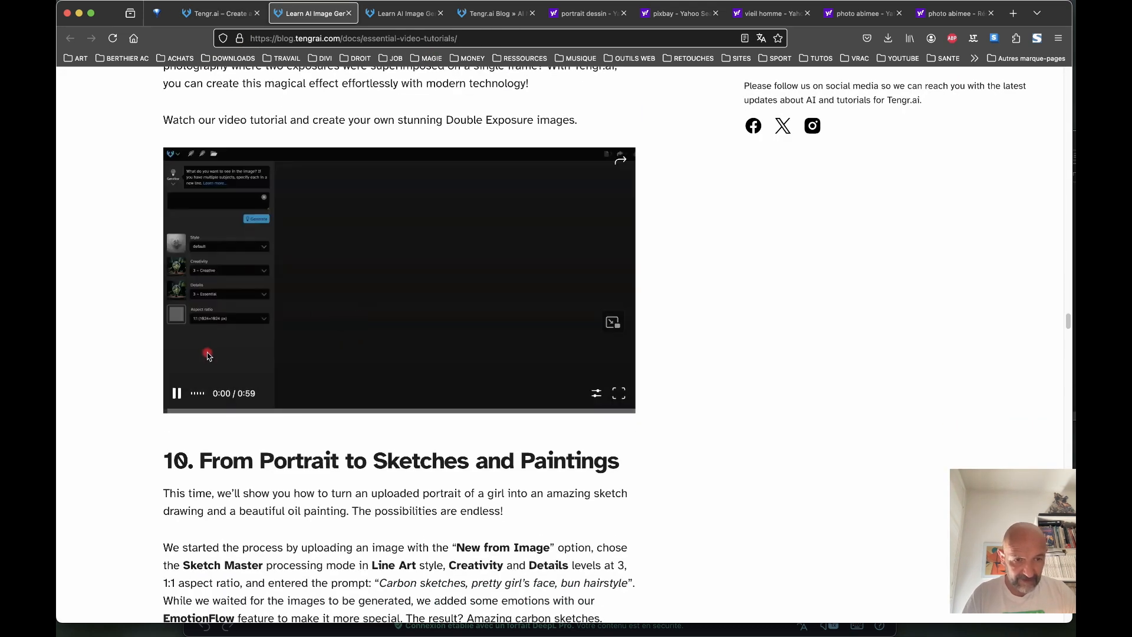
scroll(265, 307, up, 3)
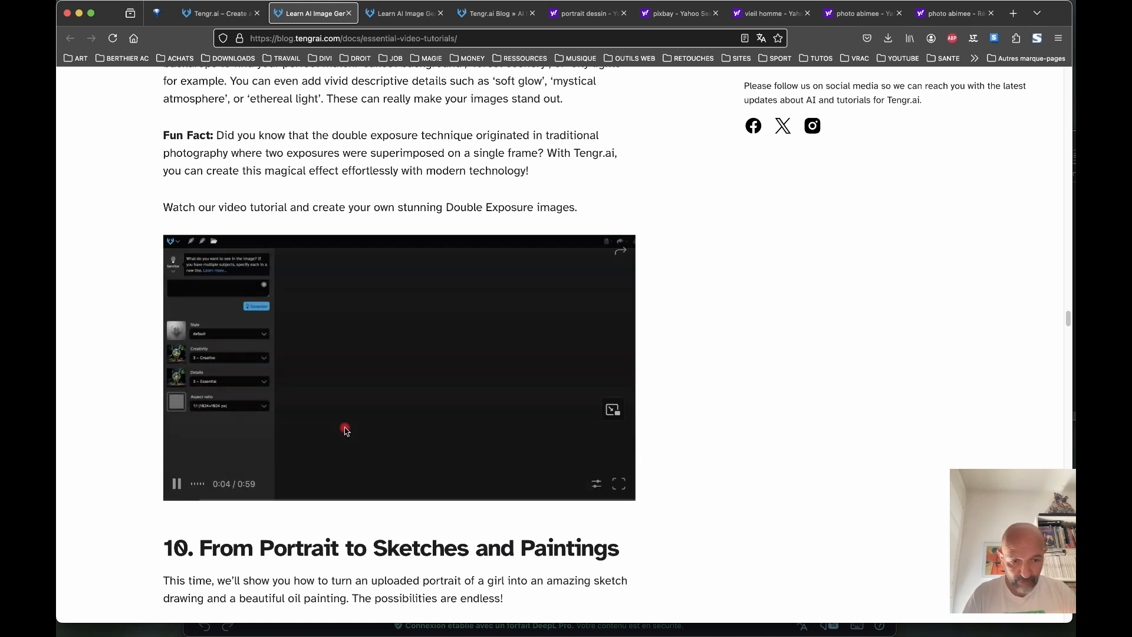
click(177, 480)
click(177, 481)
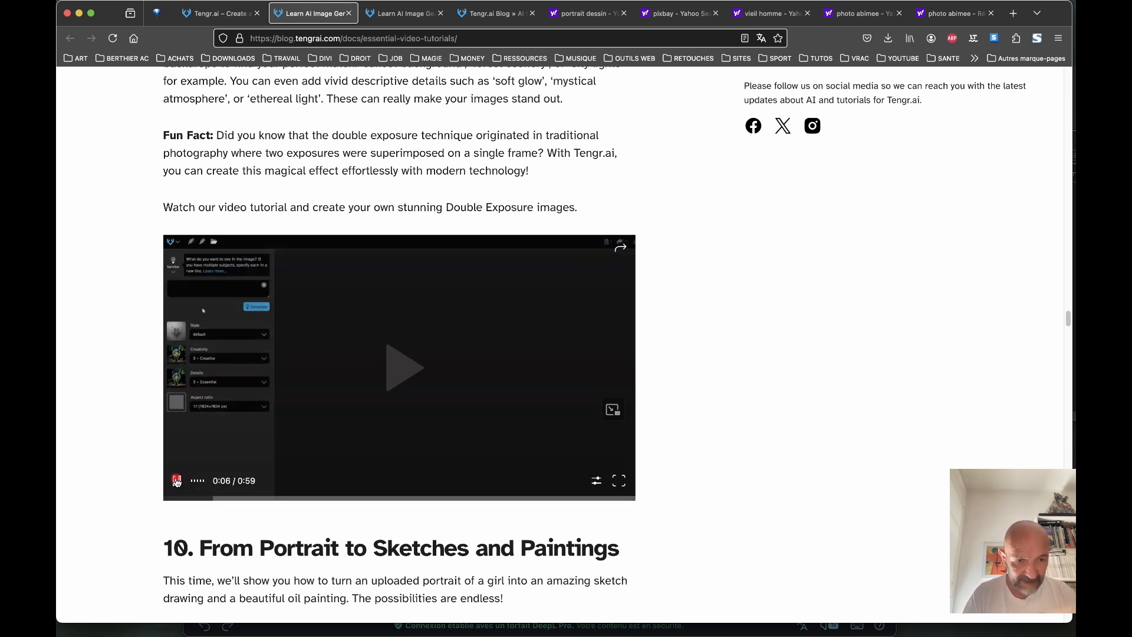
click(619, 482)
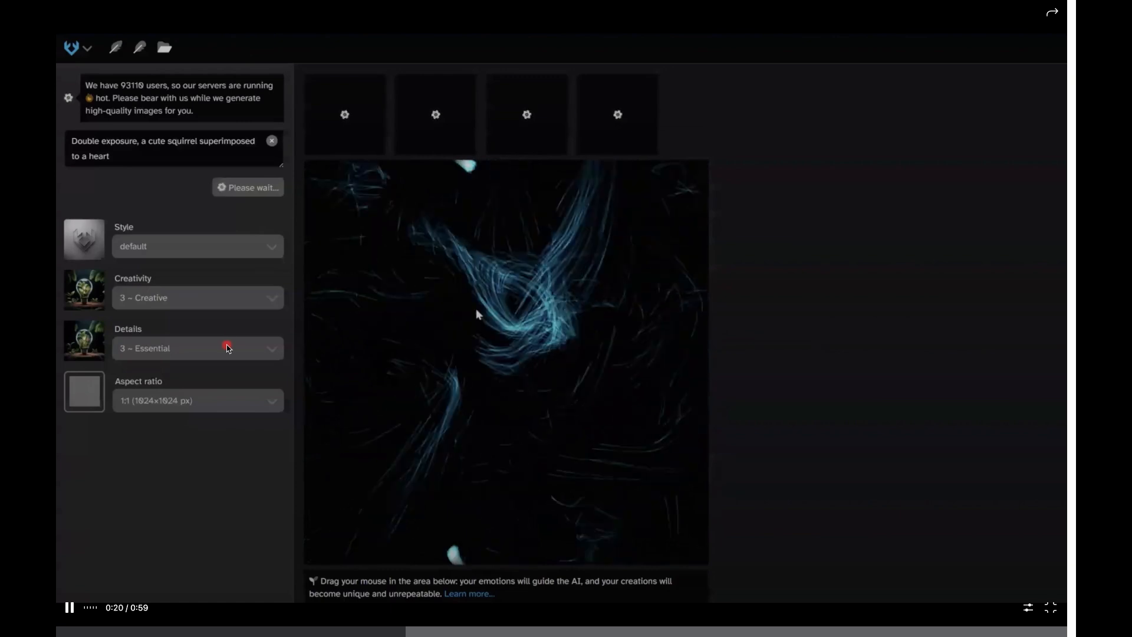
key(Escape)
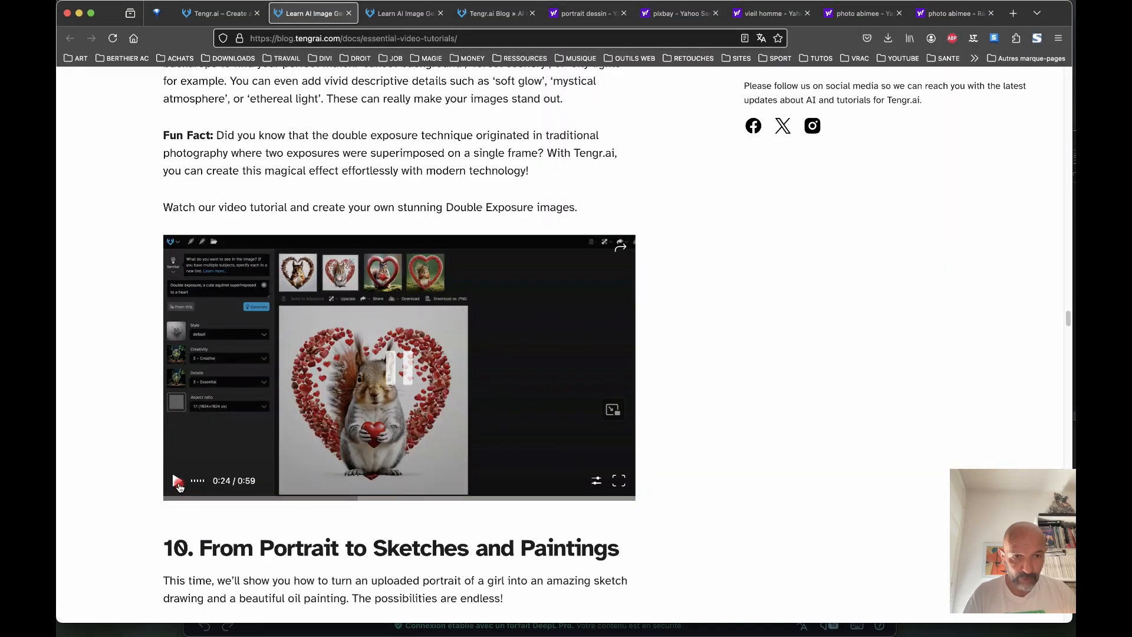
Step: Return to the image generator and set the style to défaut for the double exposure prompt
click(218, 13)
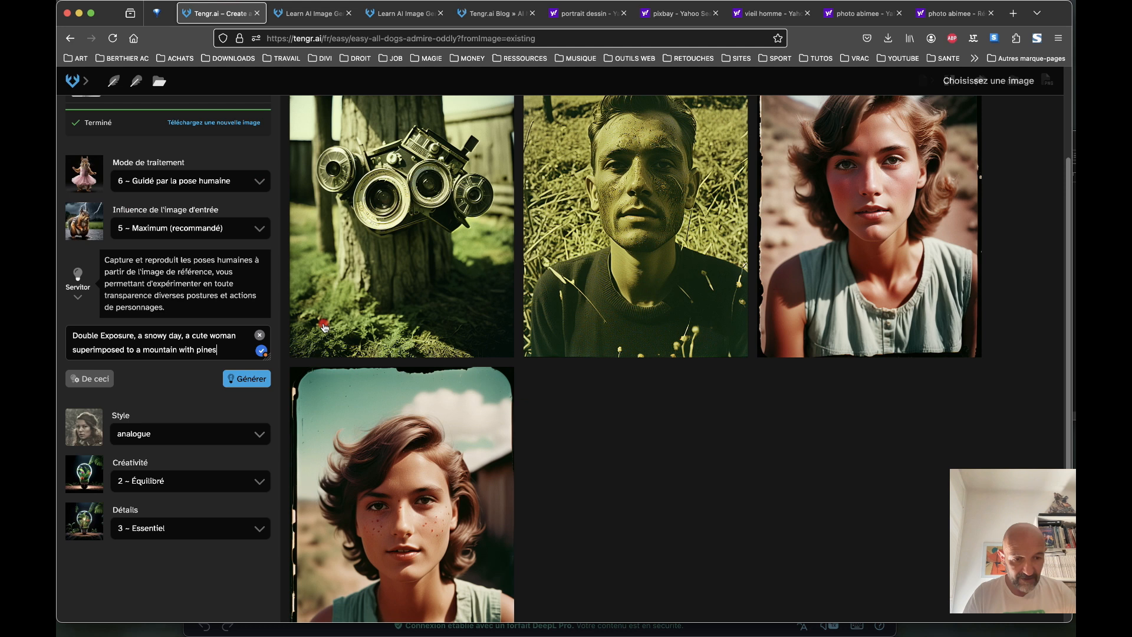
click(258, 434)
click(90, 509)
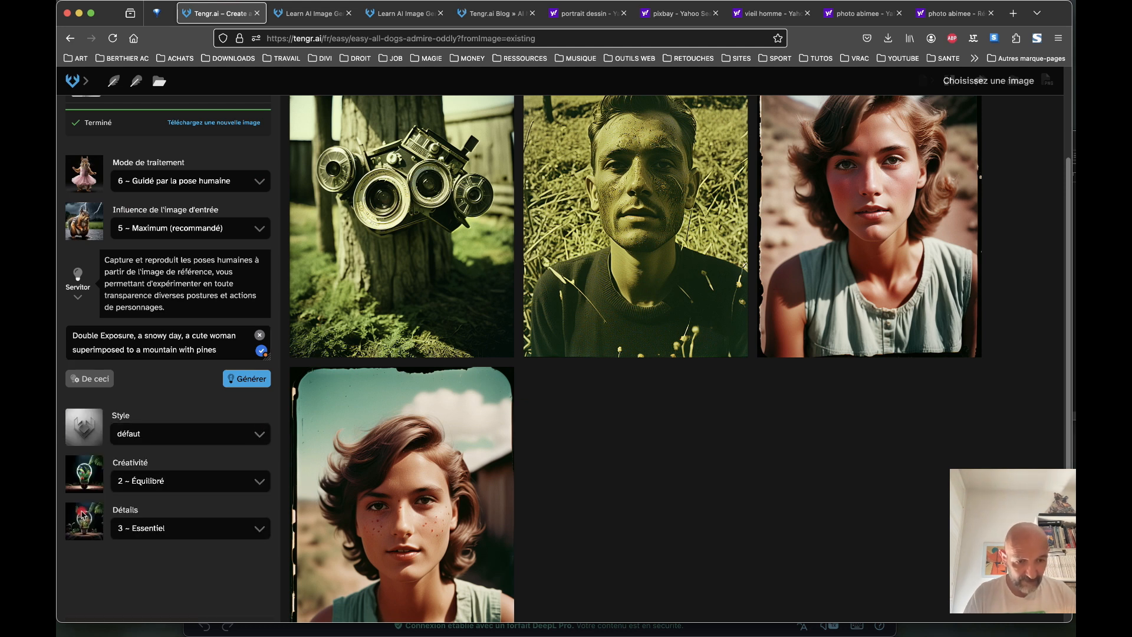
Step: Generate the snowy-day double exposure with creativity set to 3 – Créatif and compare the resulting portraits
click(235, 480)
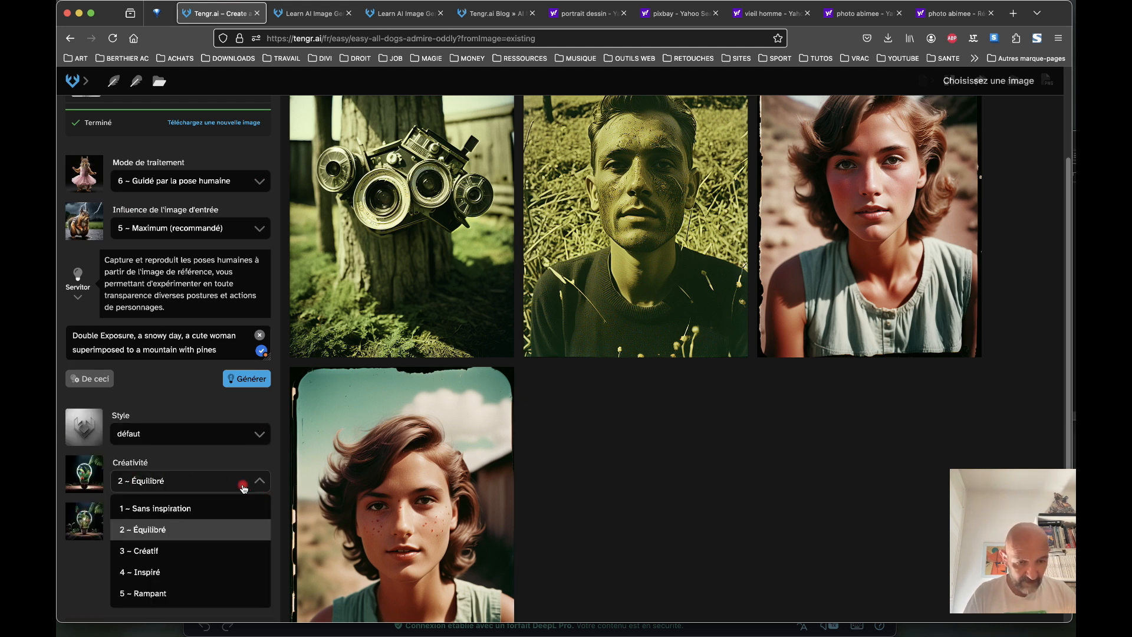
click(154, 552)
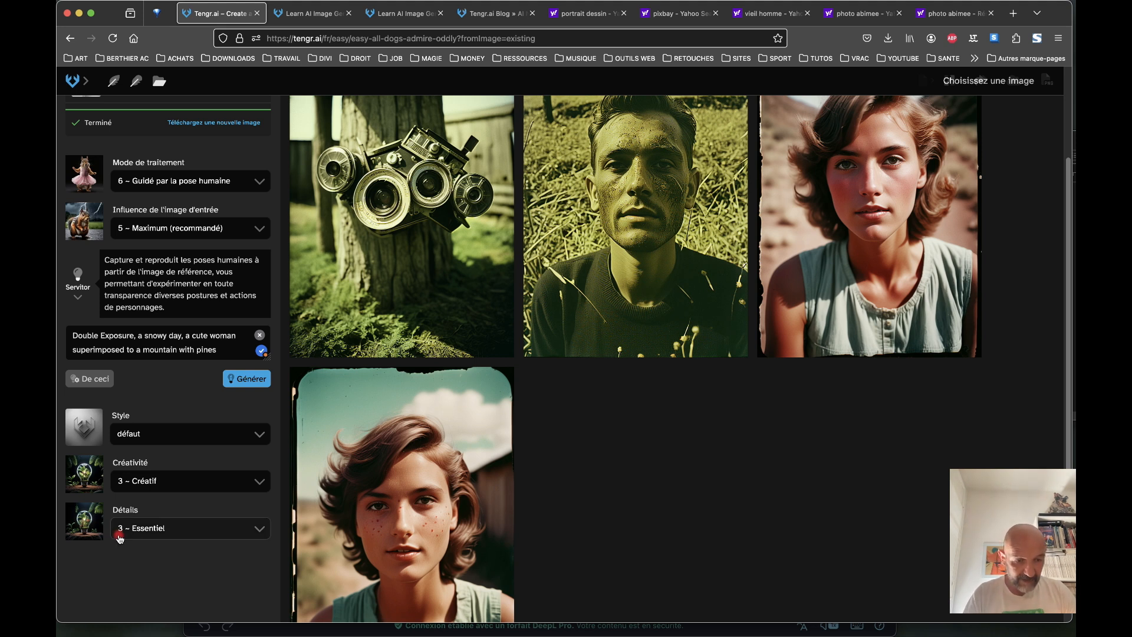
click(259, 380)
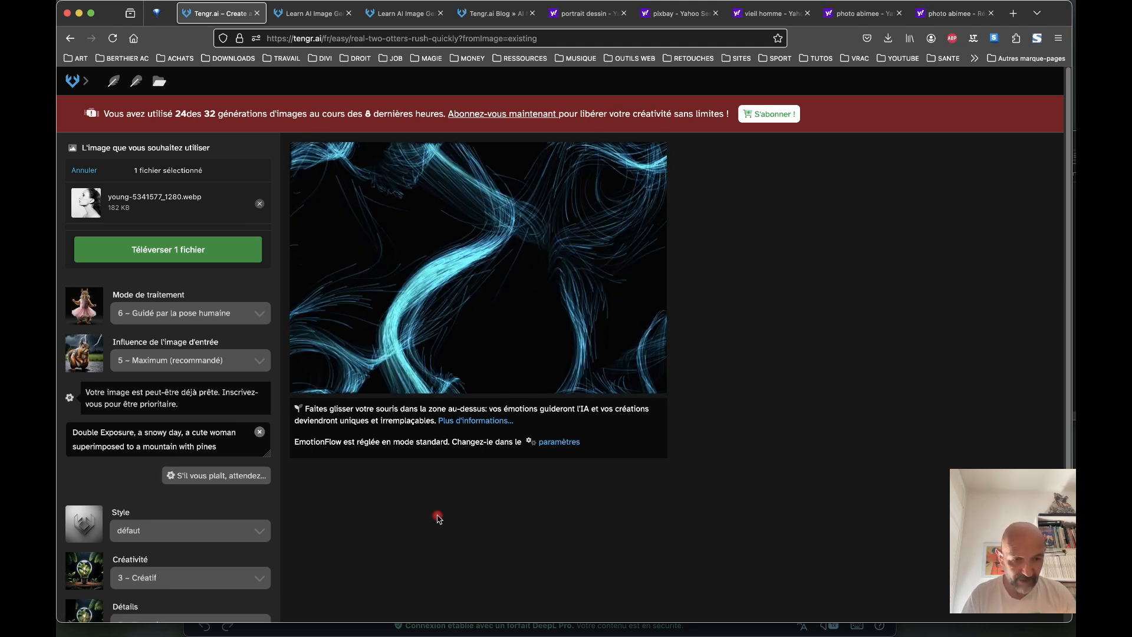
scroll(625, 516, down, 3)
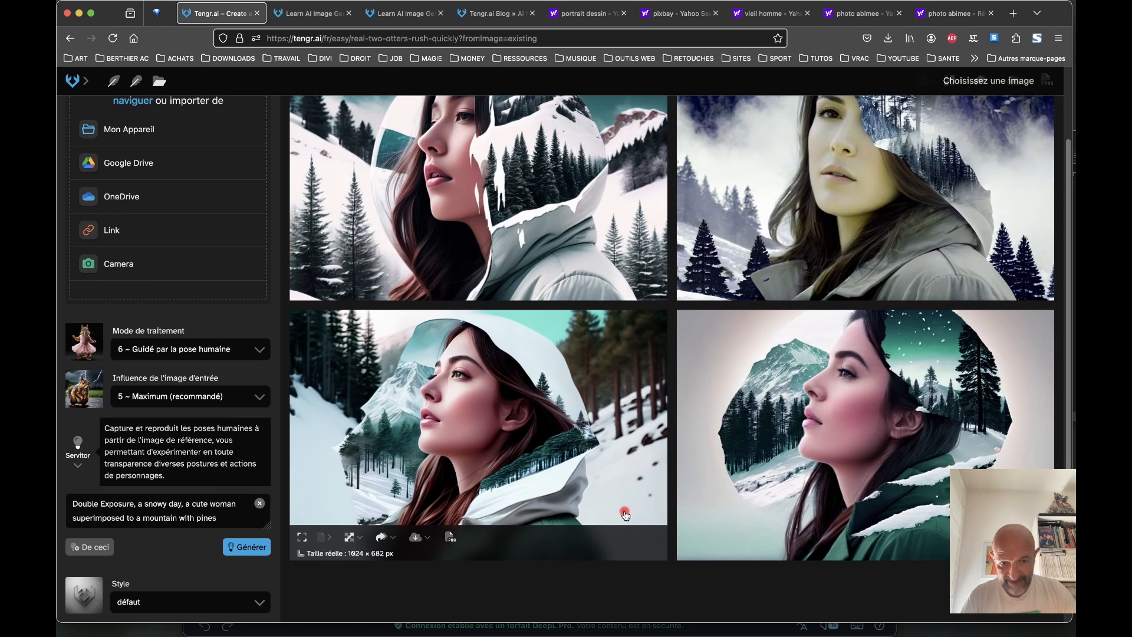
scroll(625, 516, down, 2)
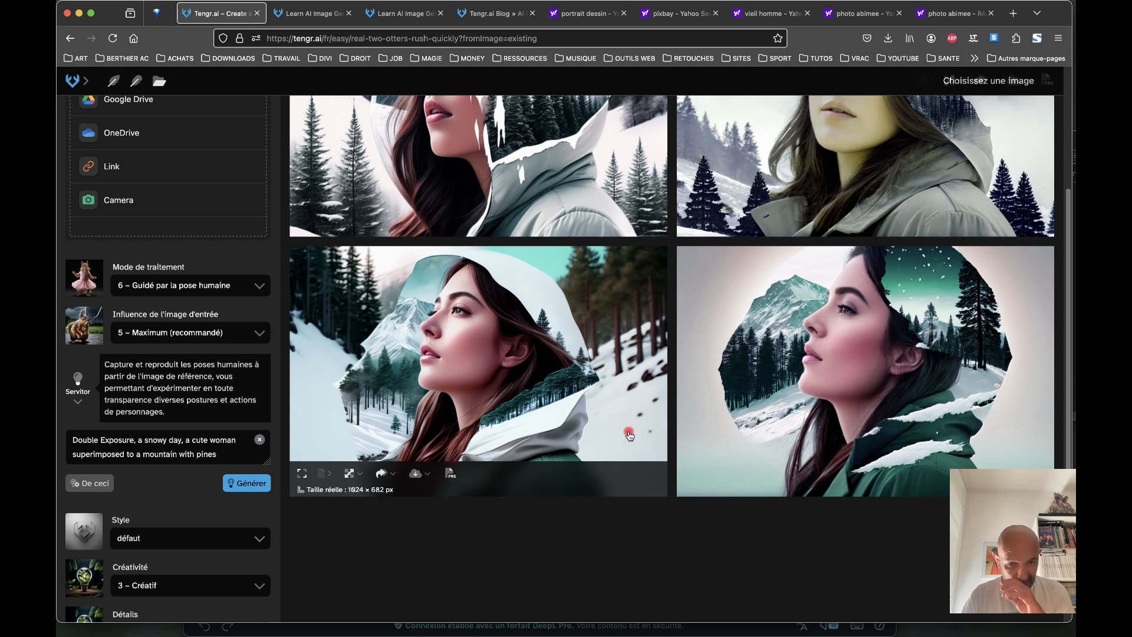
scroll(640, 355, up, 4)
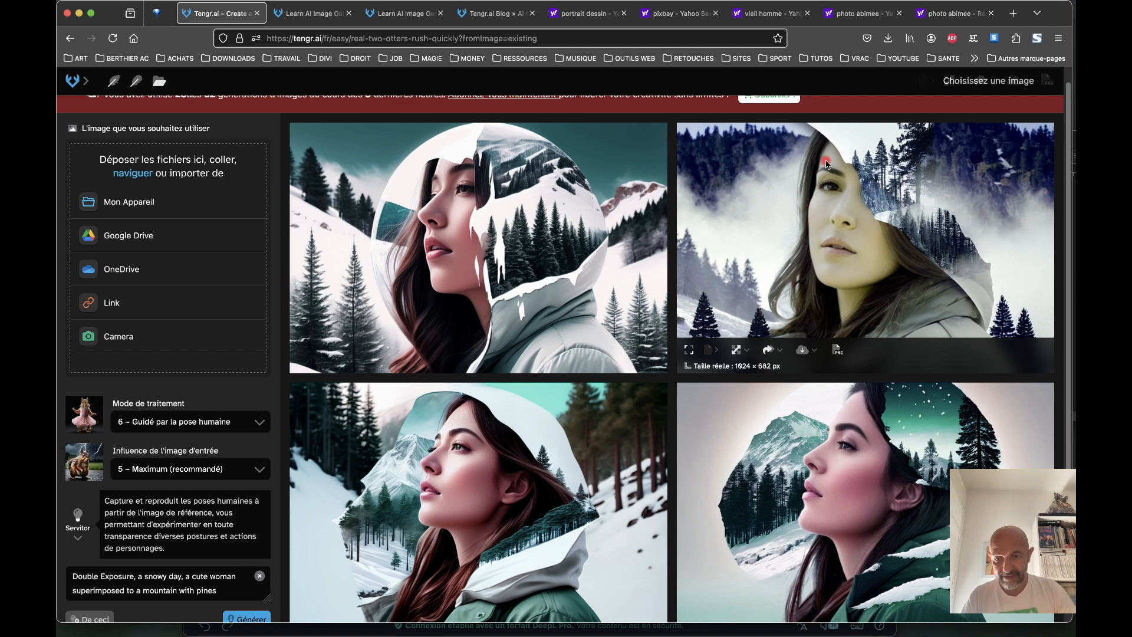
scroll(778, 267, down, 4)
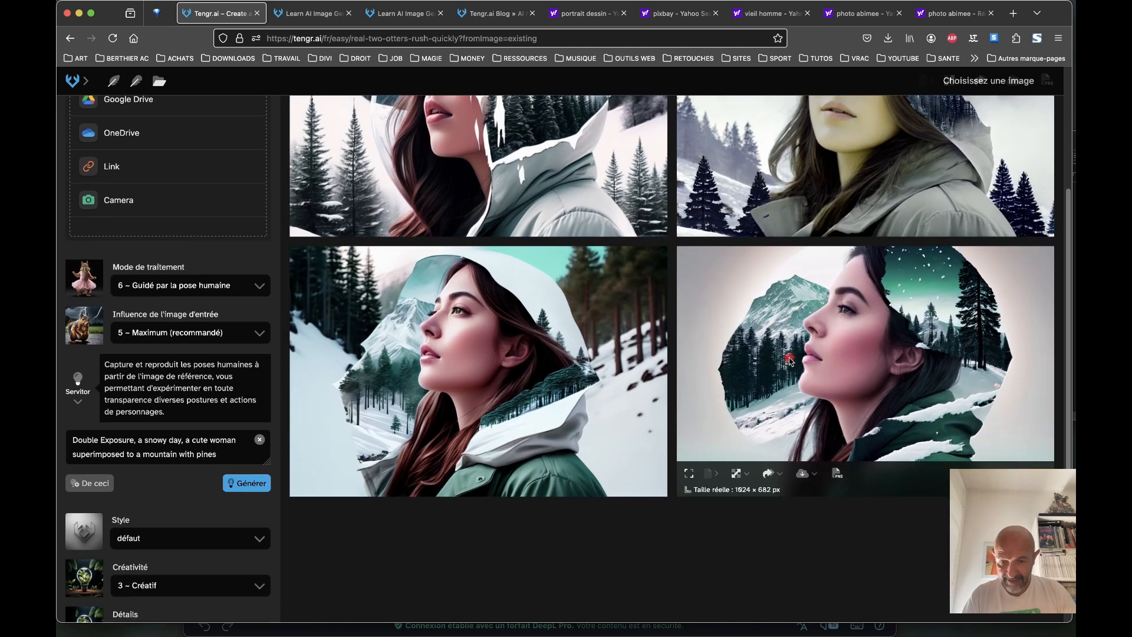
scroll(424, 155, up, 3)
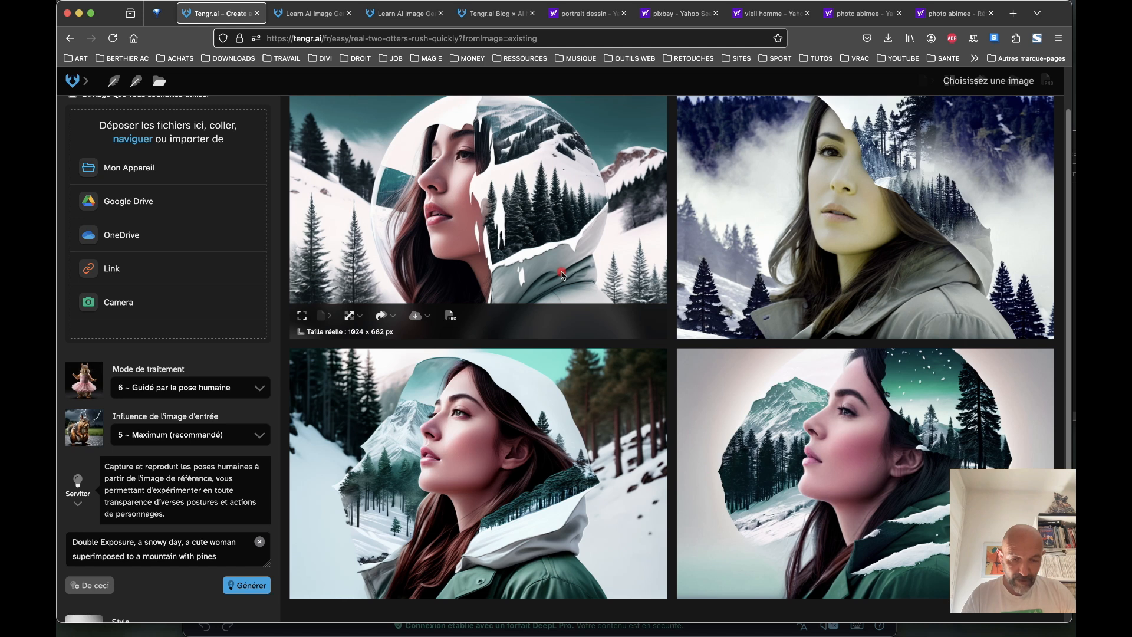
scroll(510, 361, down, 3)
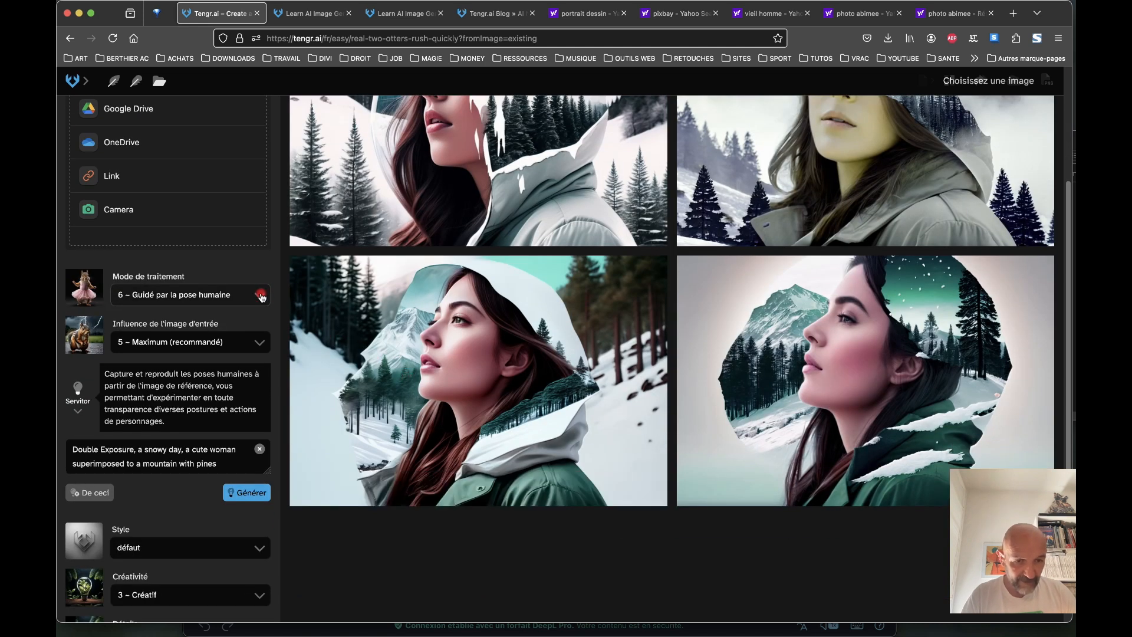
Step: Switch the processing mode to 3 – Transformation créative and set the creativity to 4 – Inspiré
click(261, 296)
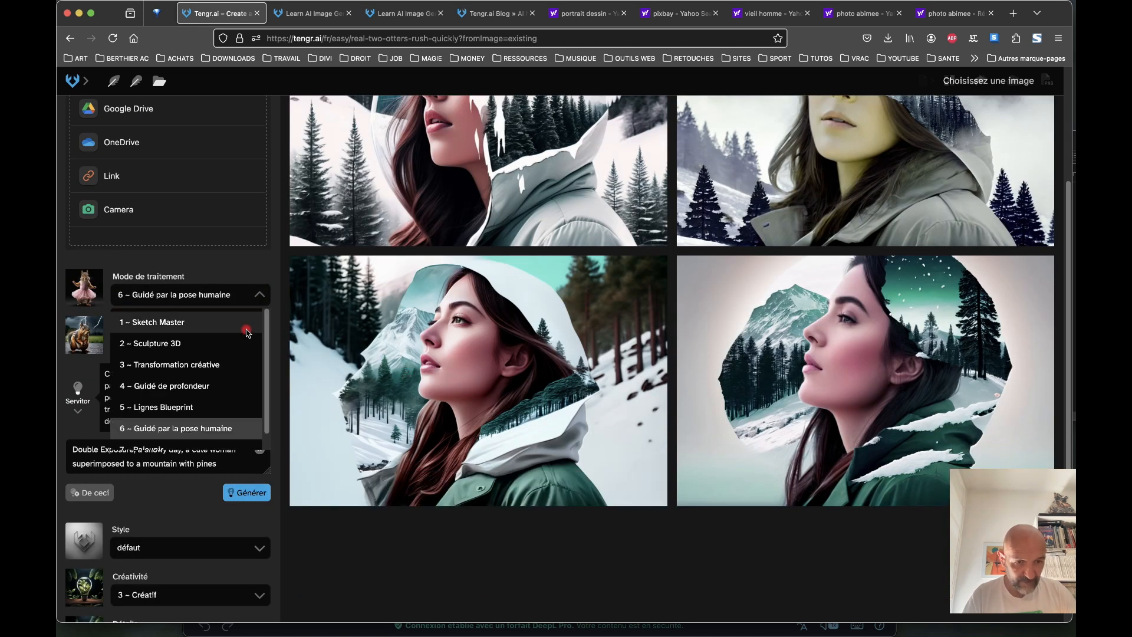
click(222, 367)
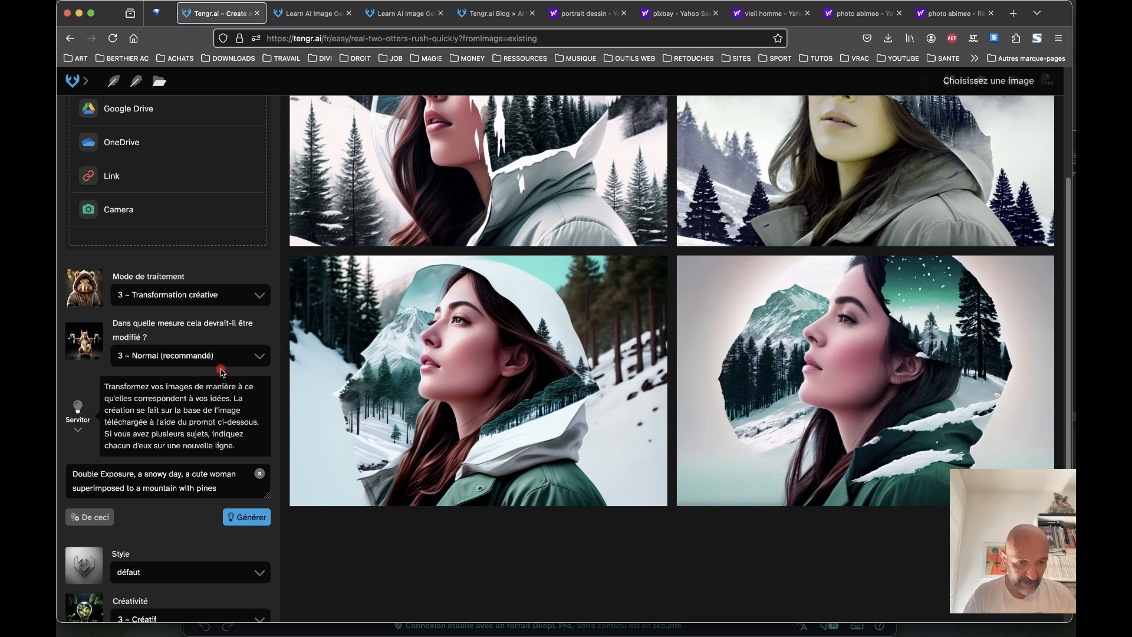
scroll(194, 448, down, 2)
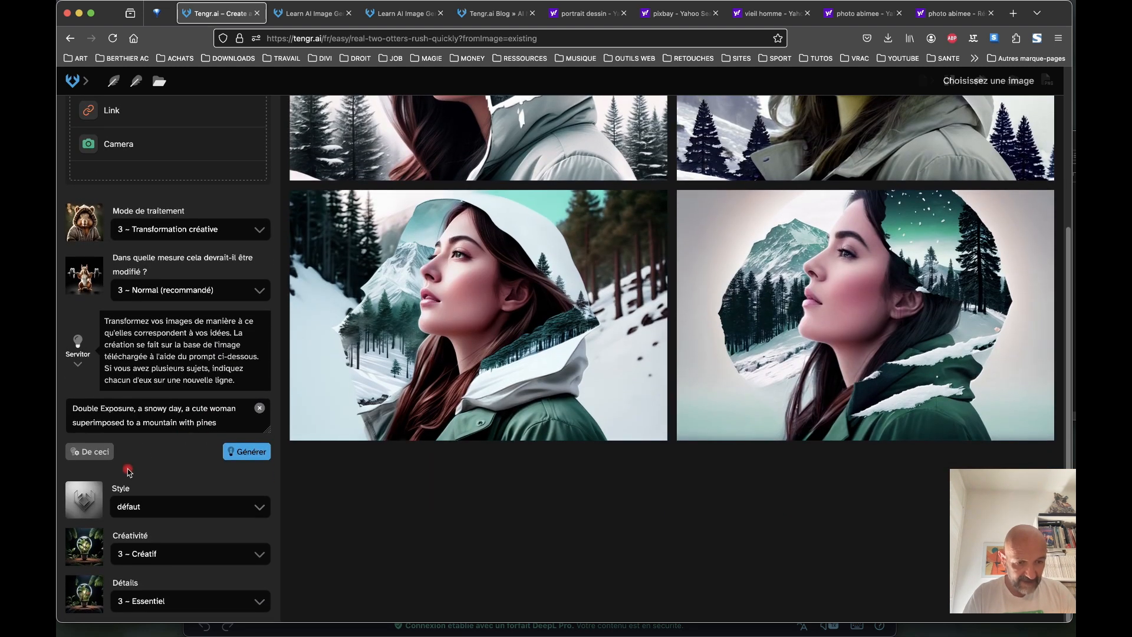
click(261, 557)
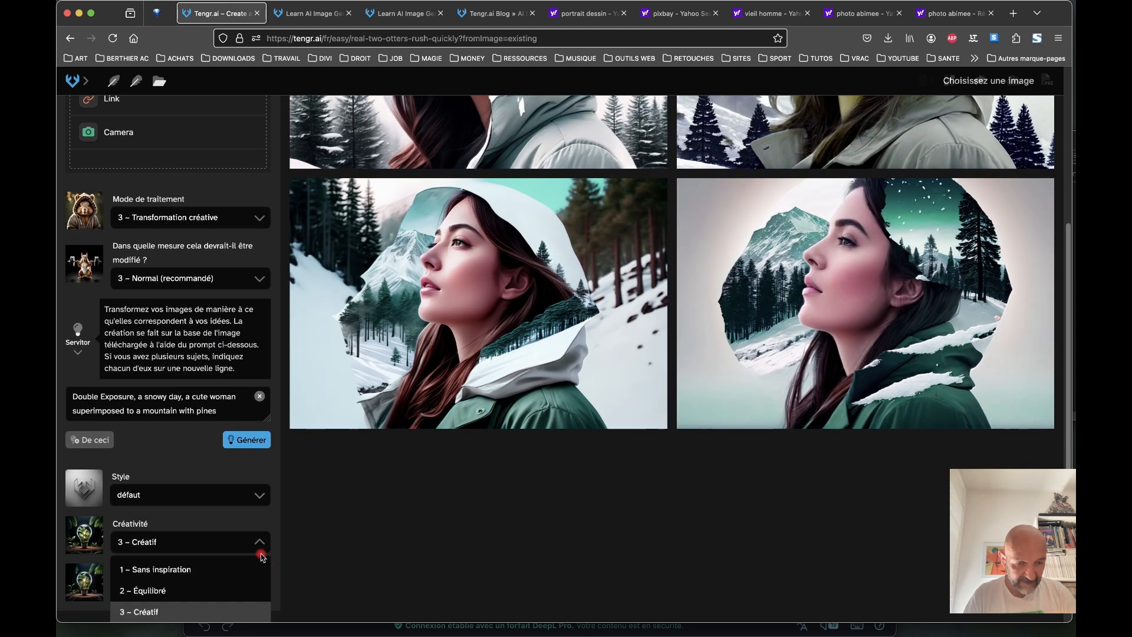
scroll(223, 557, down, 2)
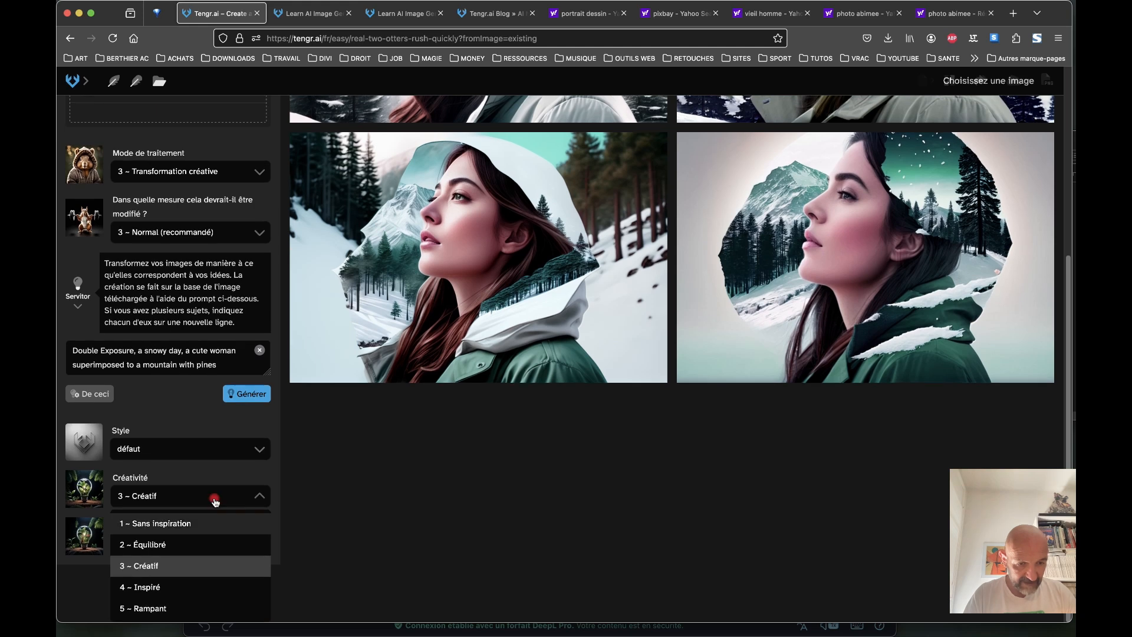
click(152, 587)
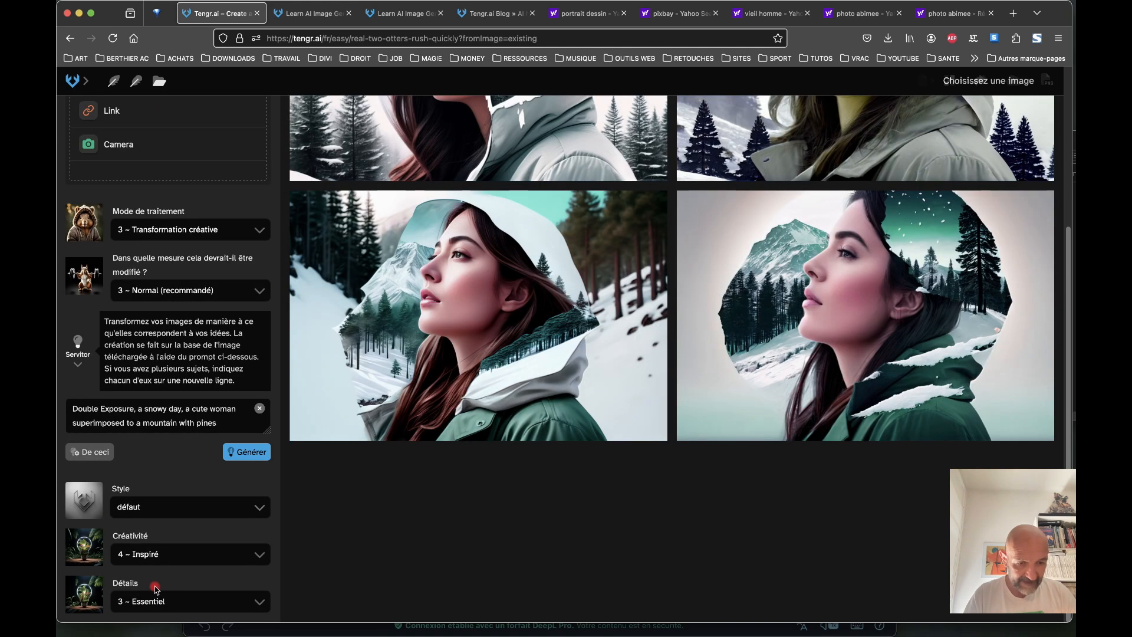
Step: Set the details to 5 – Orné, then generate and review a new set of double exposure portraits
click(260, 605)
scroll(195, 546, down, 3)
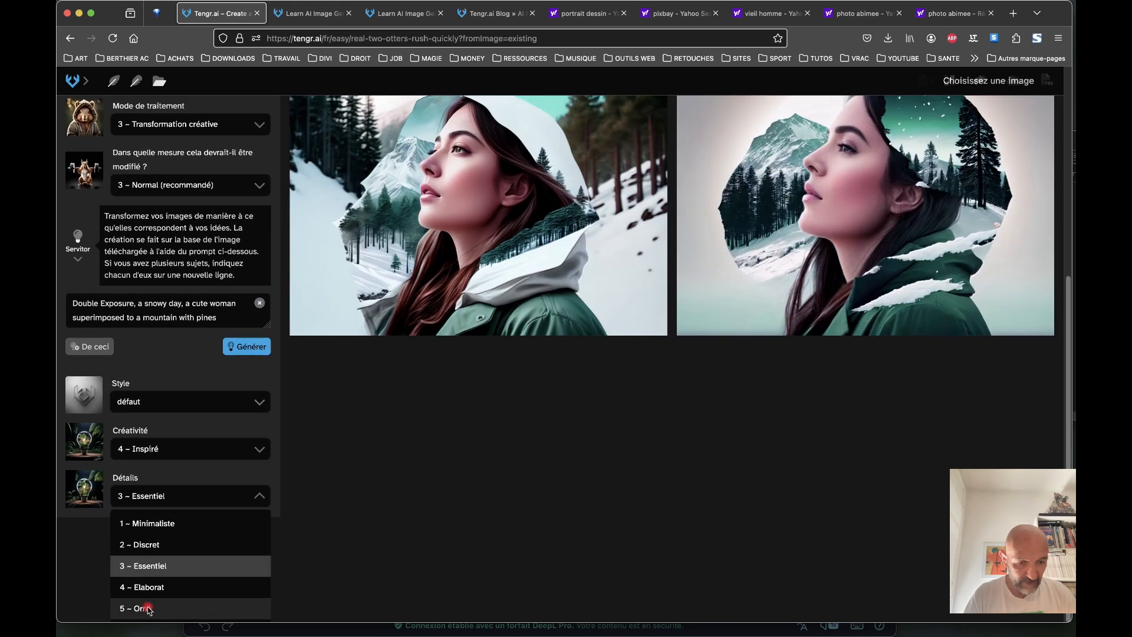
click(144, 607)
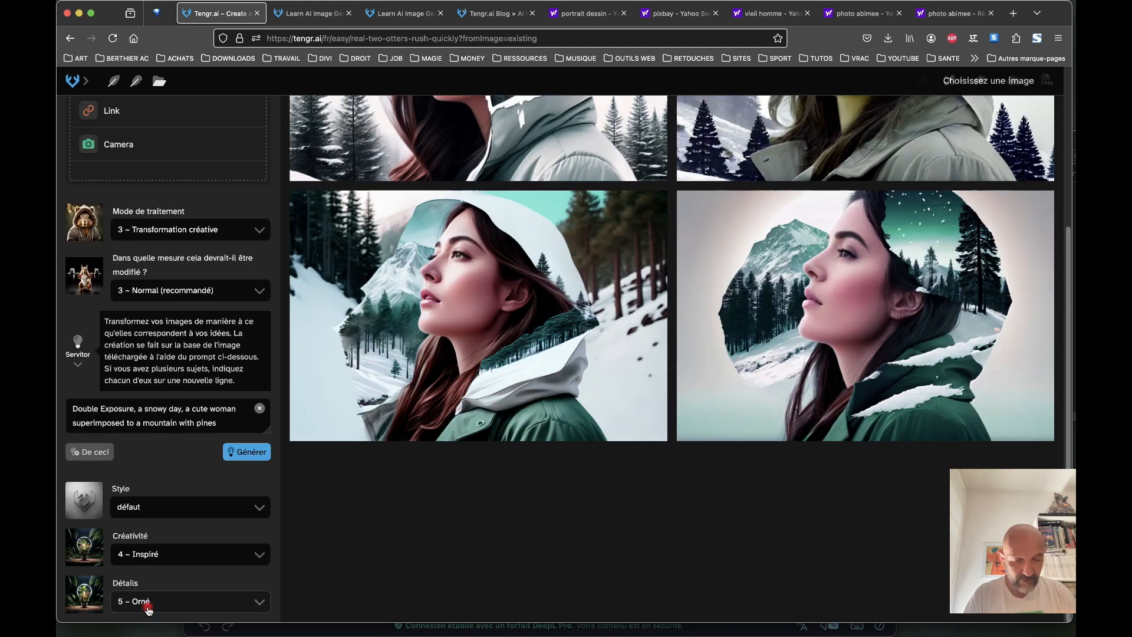
click(247, 453)
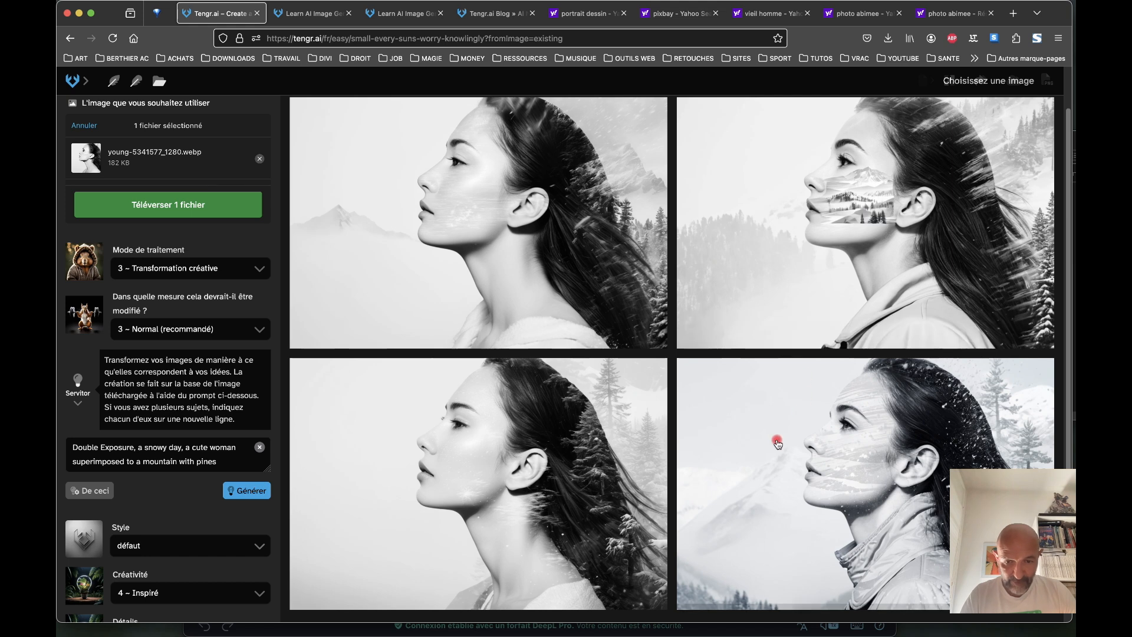
scroll(773, 445, down, 2)
scroll(765, 453, up, 2)
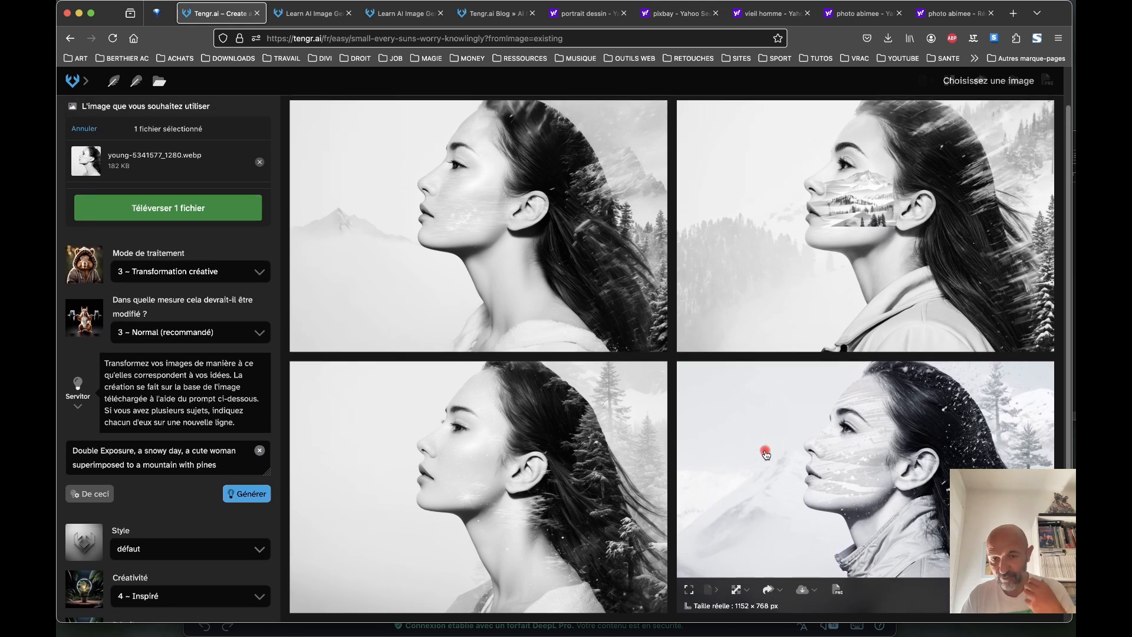
scroll(765, 453, down, 2)
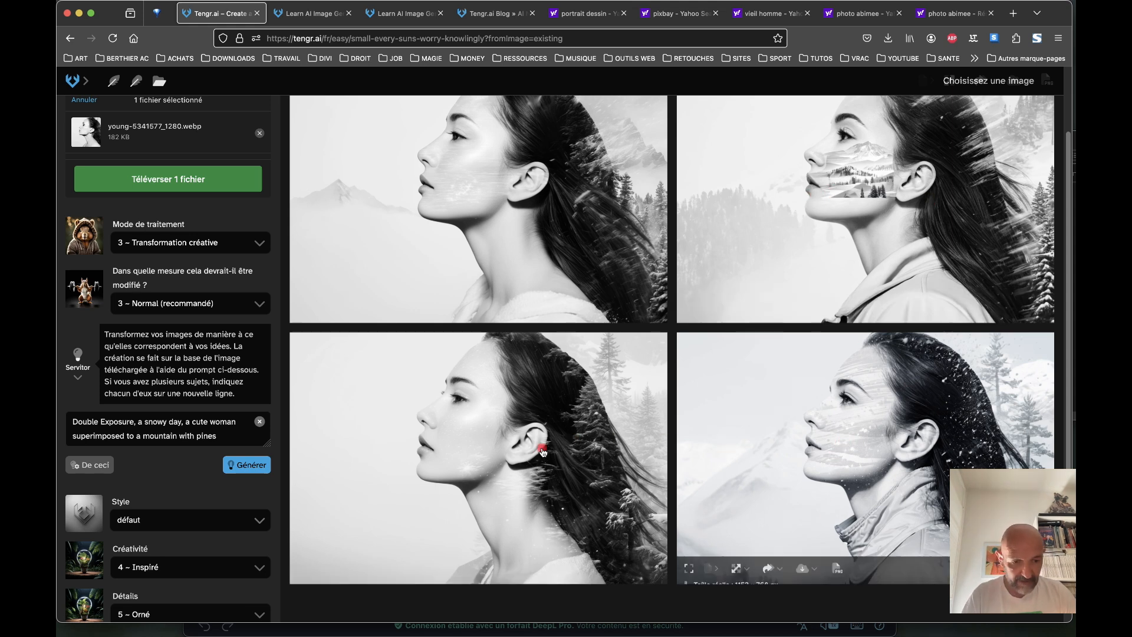
scroll(176, 466, down, 1)
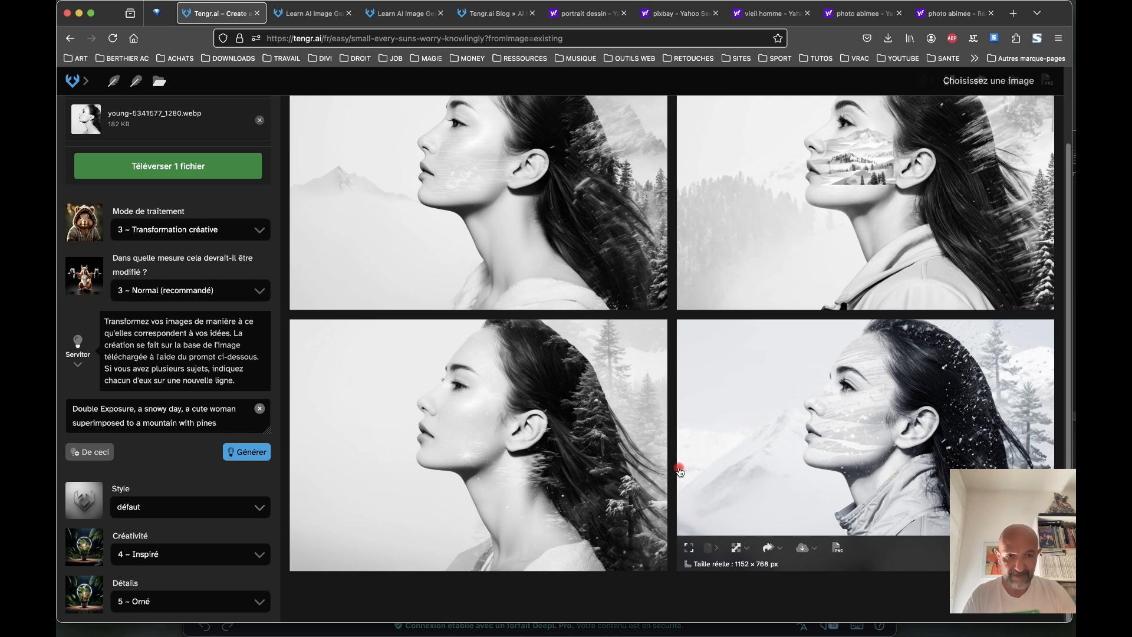
Step: Go back to the video tutorials article and skim the remaining sections, from the sketch tutorial through 19. Create Stunning Interior Designs to the Conclusion
key(ctrl+Tab)
scroll(495, 439, down, 6)
scroll(495, 439, down, 12)
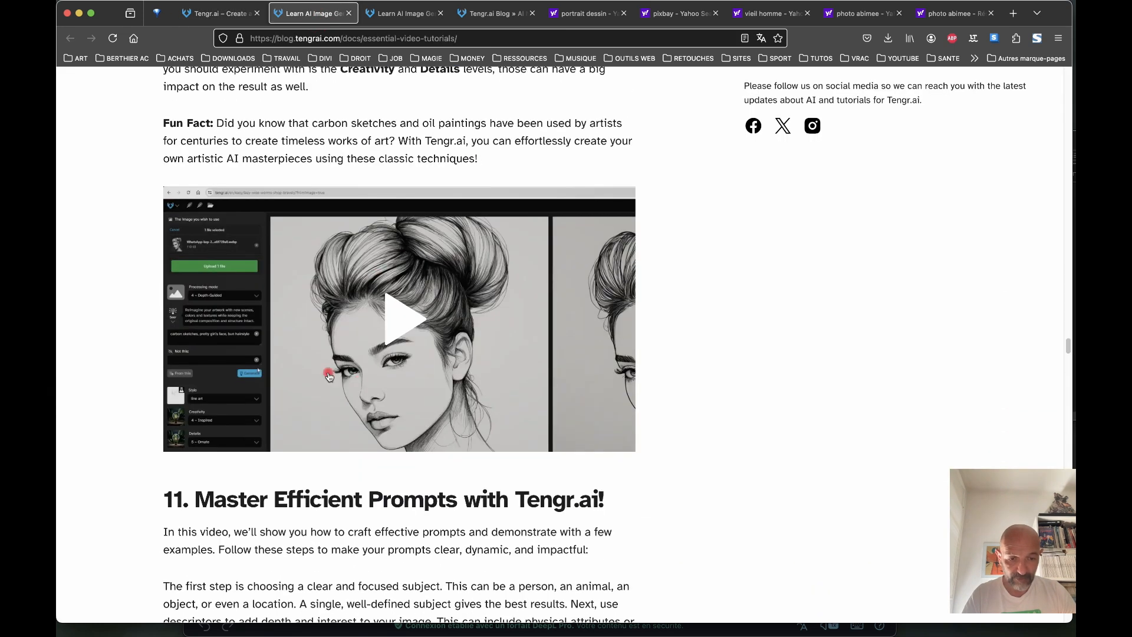
scroll(440, 381, down, 9)
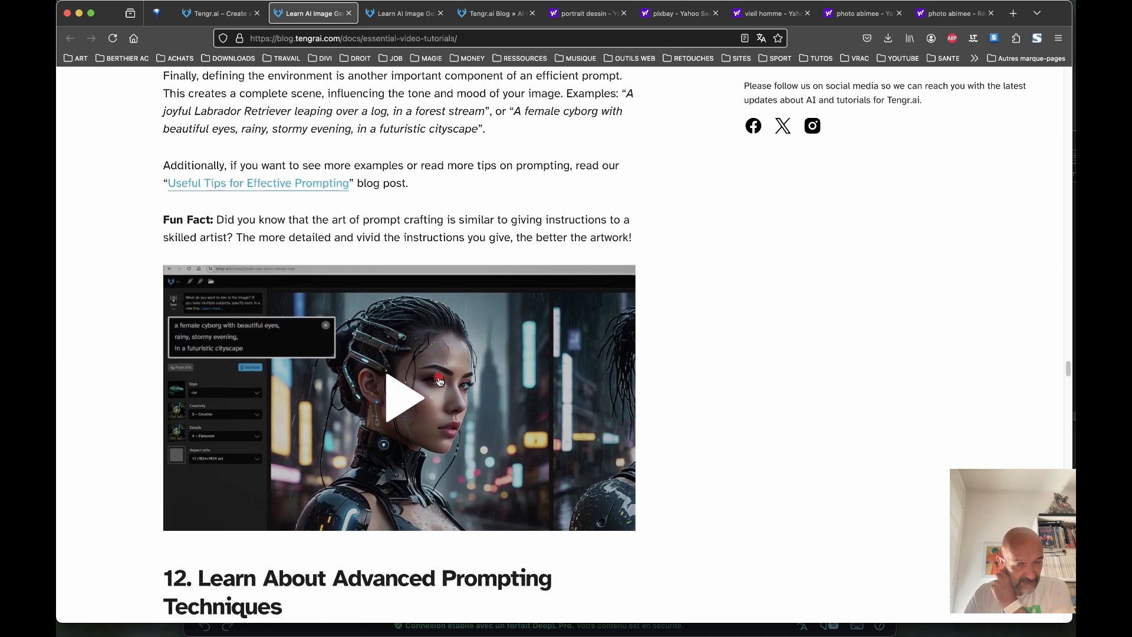
scroll(439, 382, down, 2)
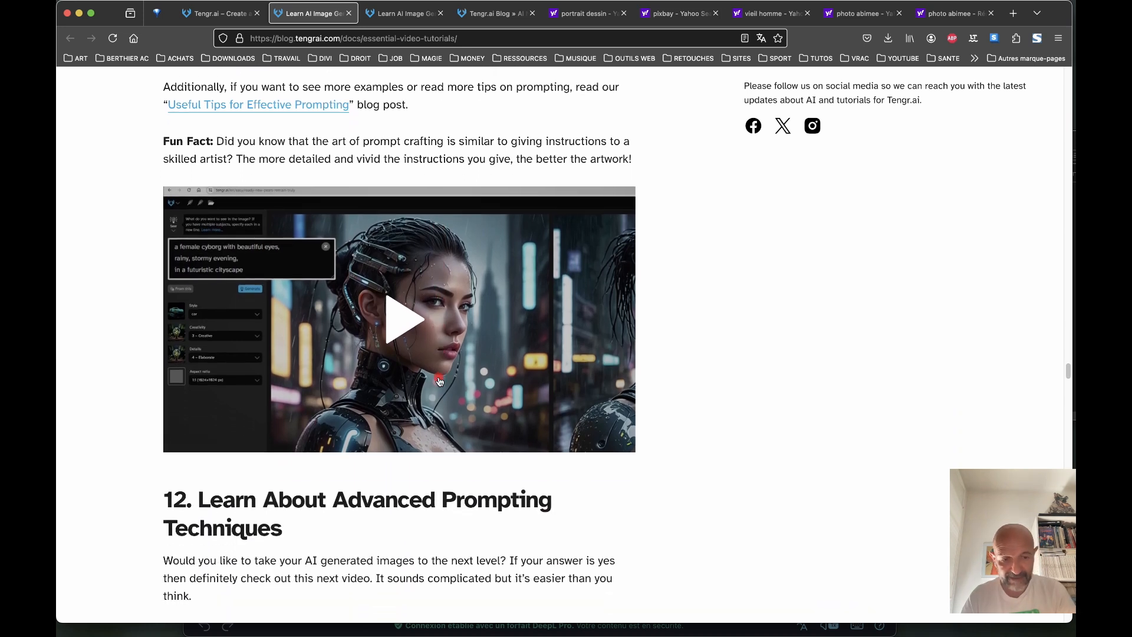
scroll(439, 381, down, 12)
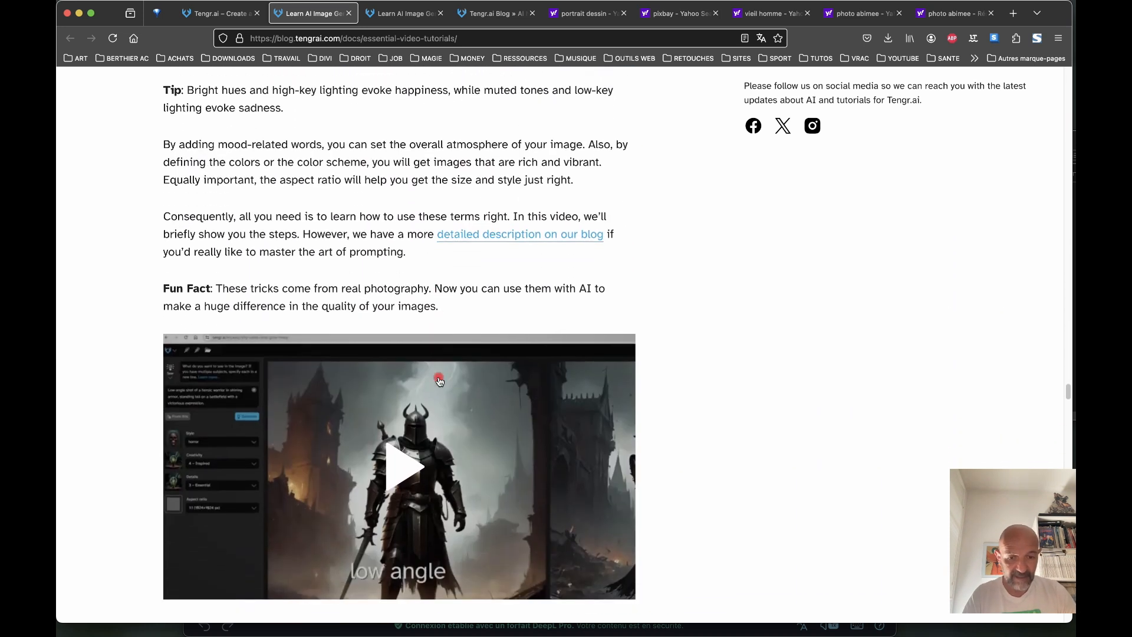
scroll(439, 382, down, 6)
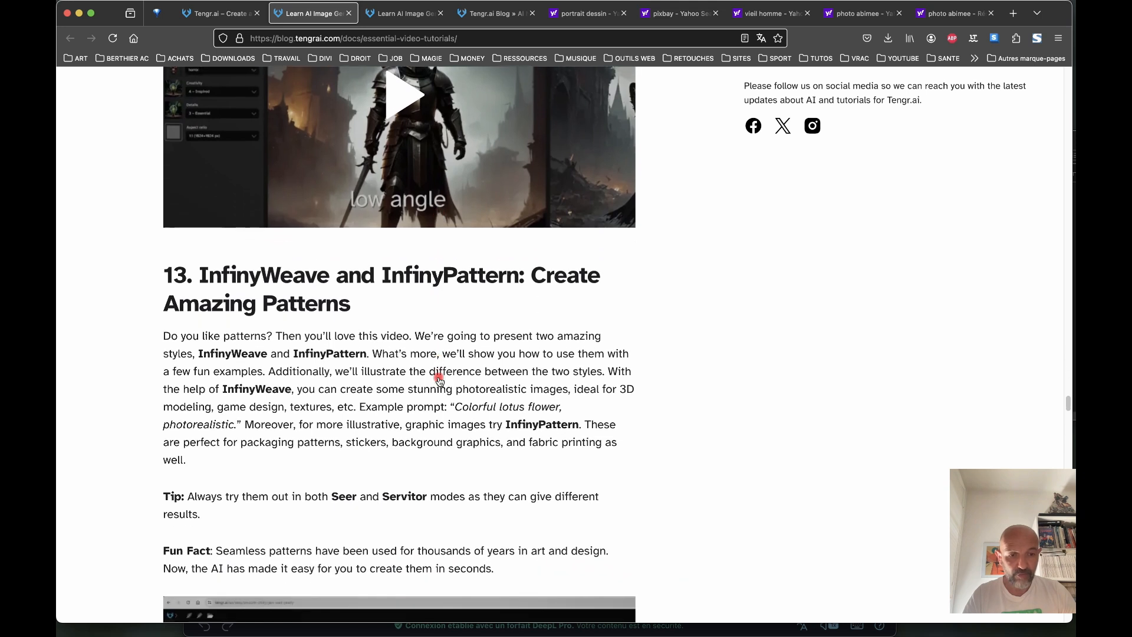
scroll(439, 381, down, 9)
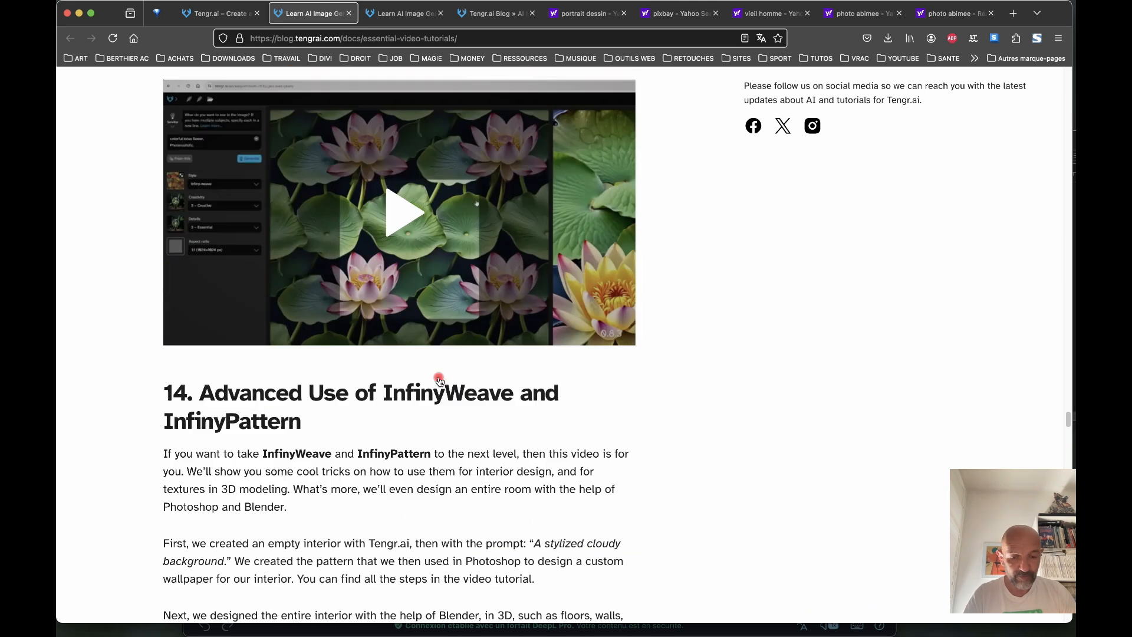
scroll(439, 382, down, 20)
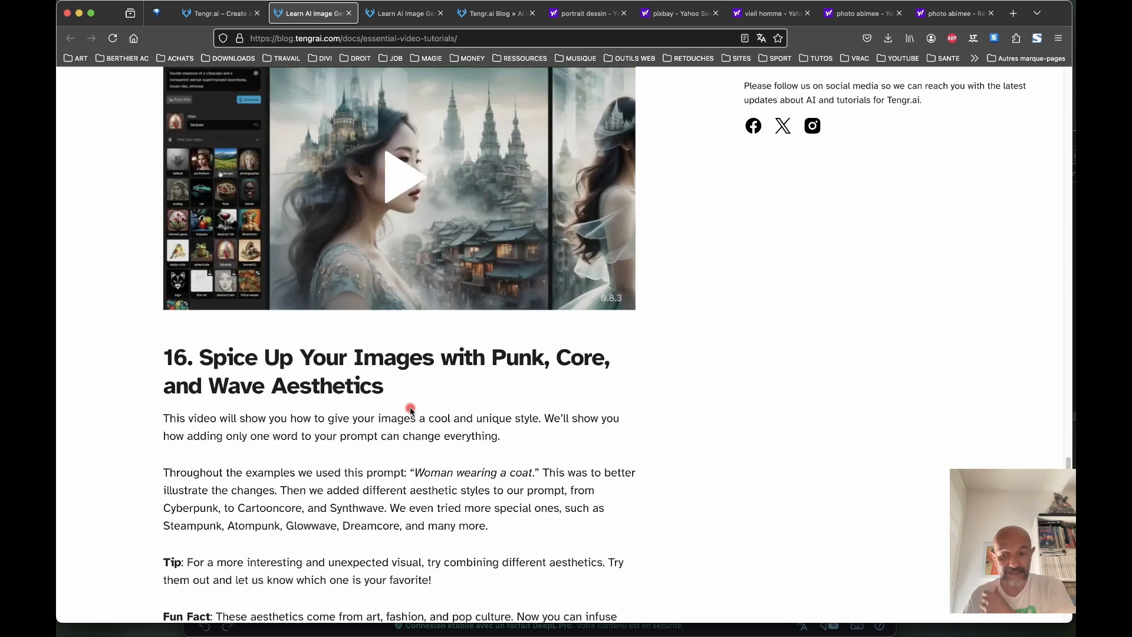
scroll(411, 410, down, 9)
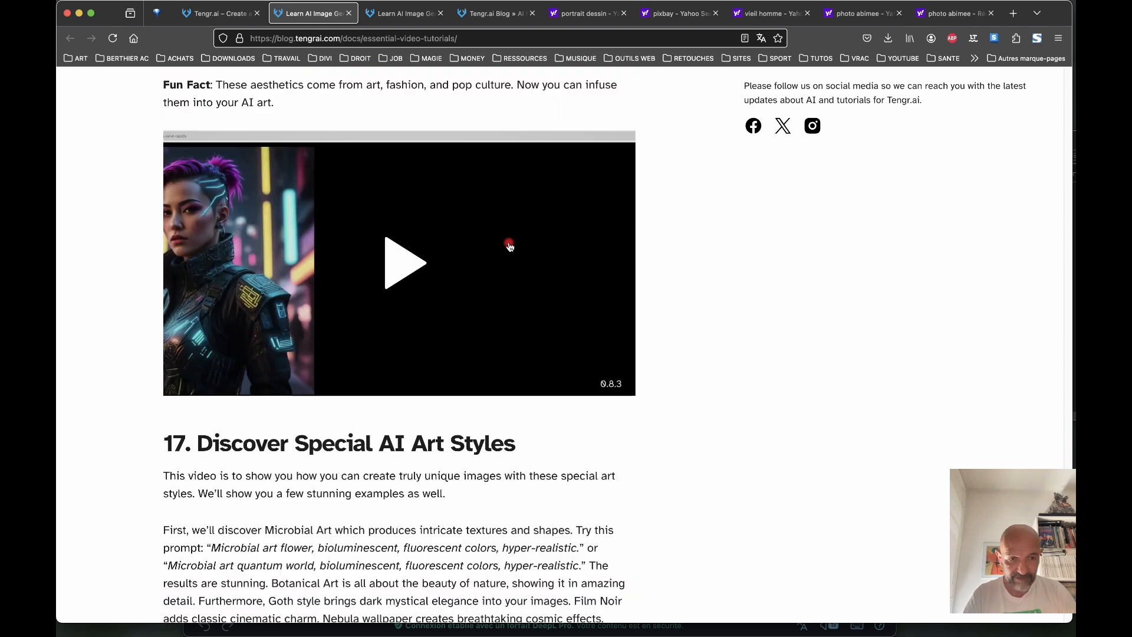
scroll(434, 465, down, 7)
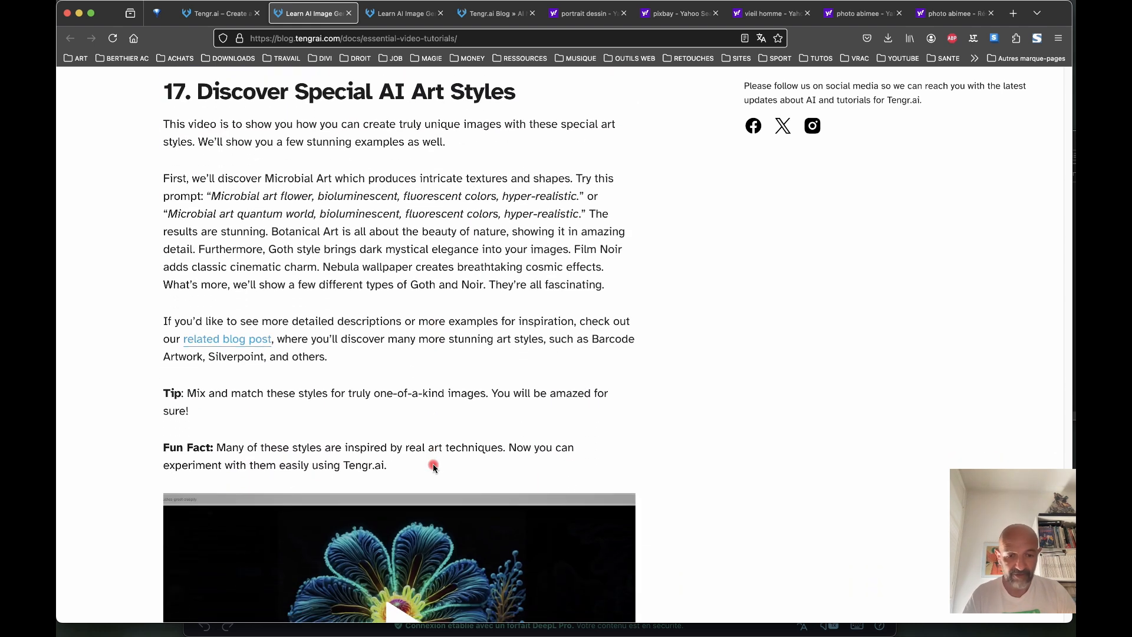
scroll(684, 550, down, 4)
scroll(686, 551, down, 9)
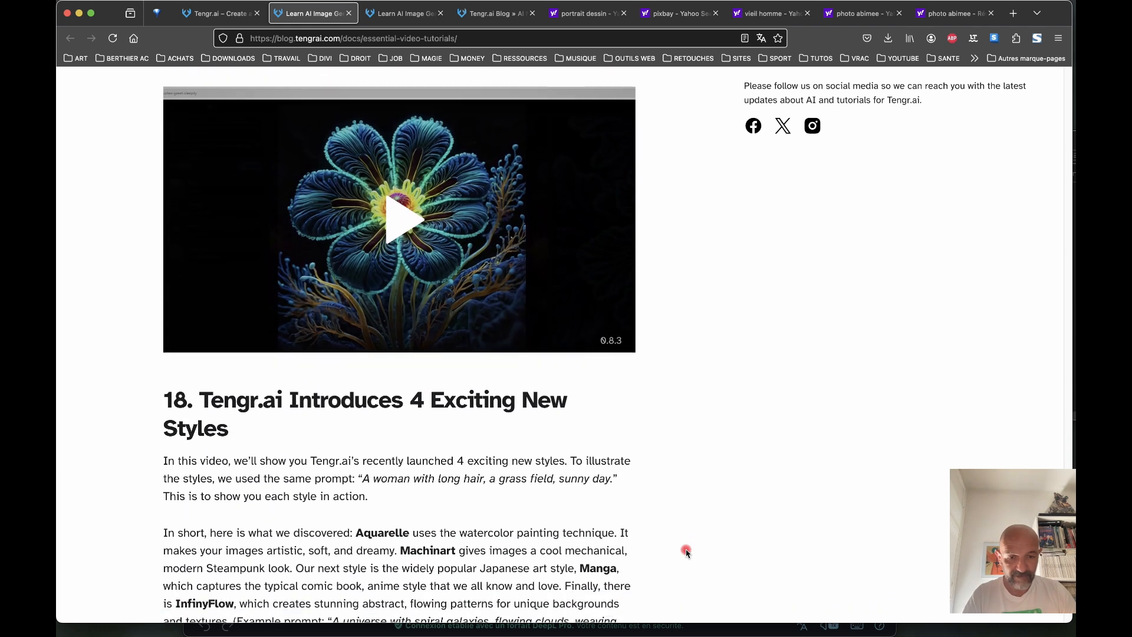
scroll(686, 551, down, 7)
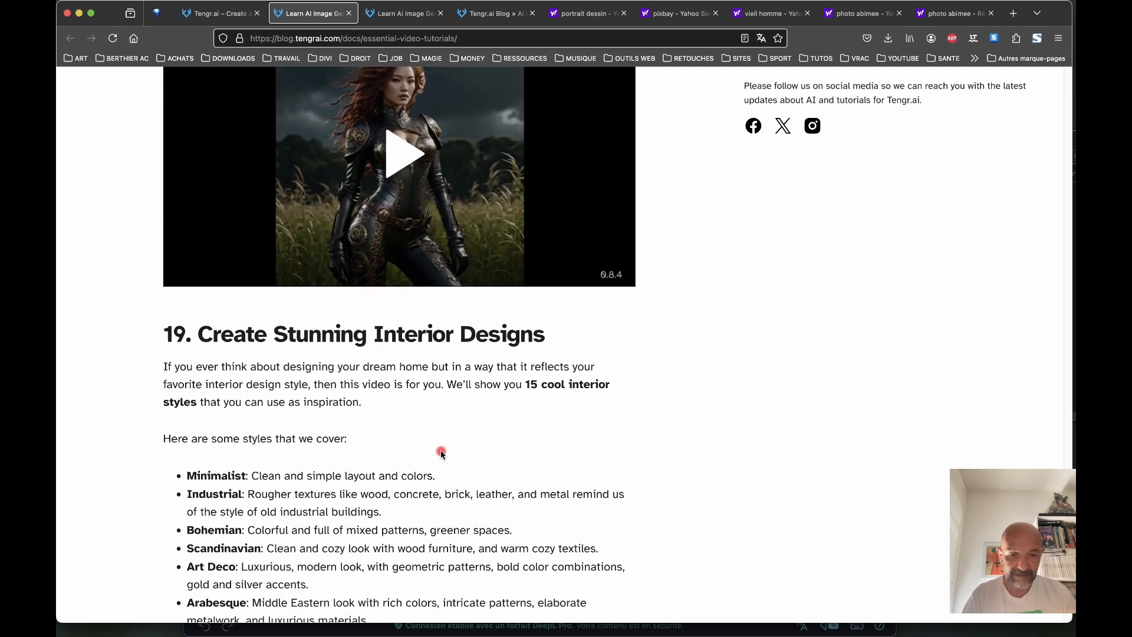
scroll(441, 451, down, 6)
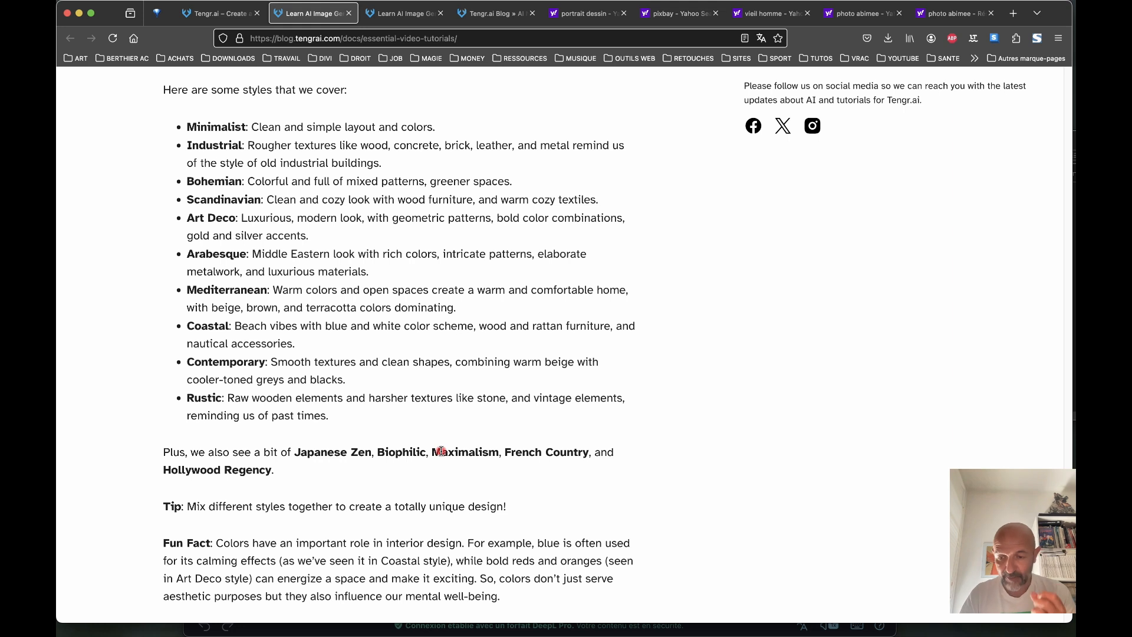
scroll(542, 480, down, 6)
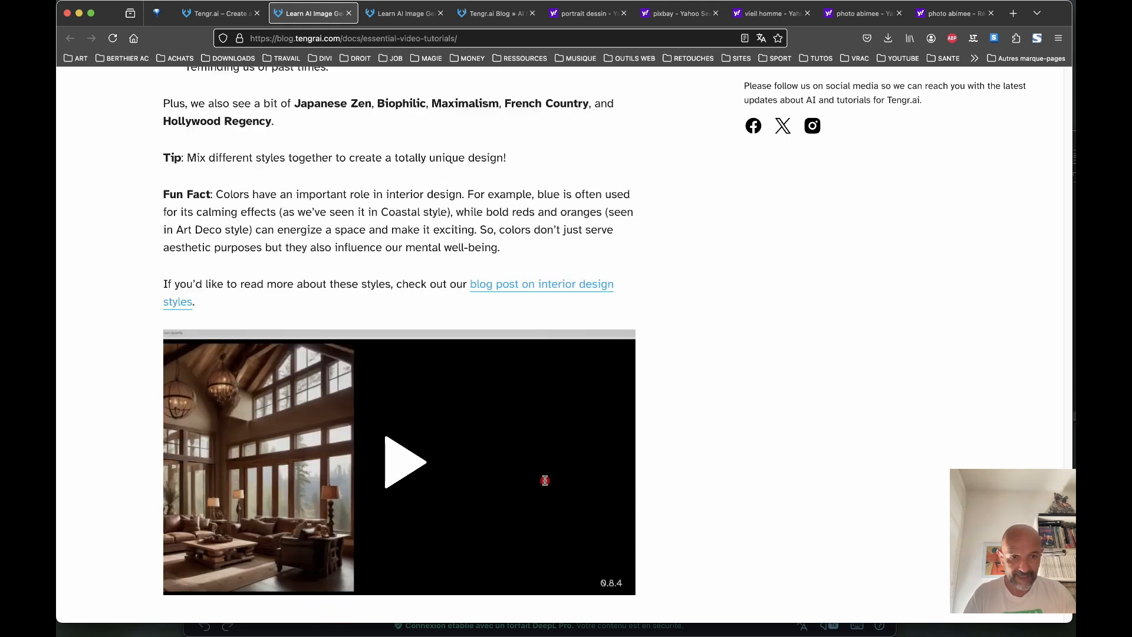
scroll(545, 481, down, 5)
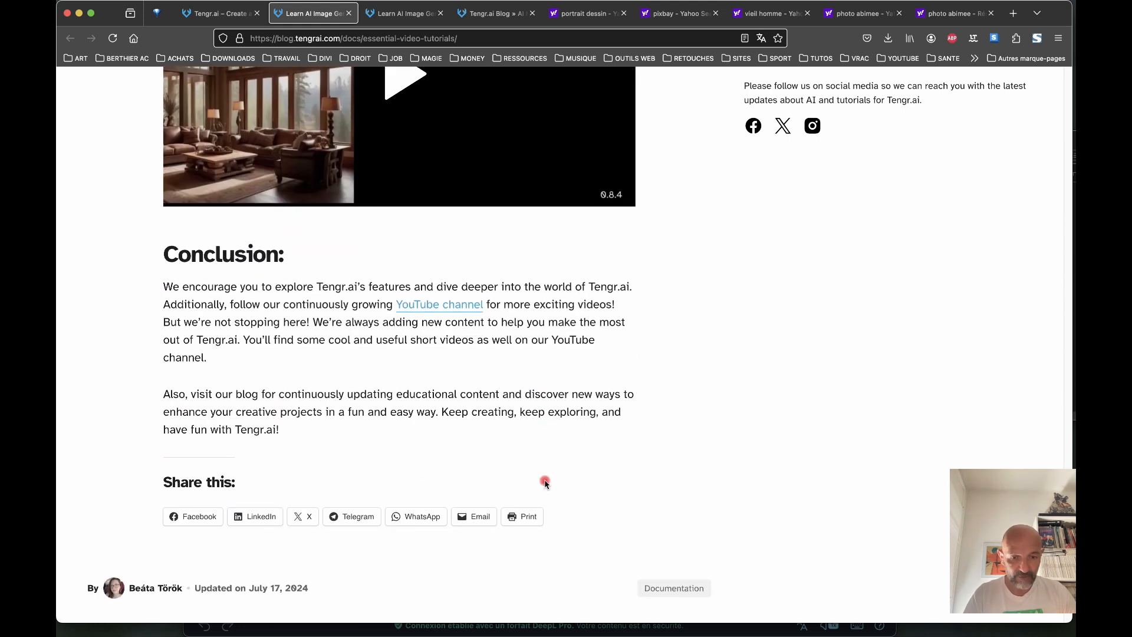
Step: Skim the video tutorials article backwards, from 19. Create Stunning Interior Designs up to 2. Transform Sketches into Stunning Portraits
scroll(544, 482, up, 16)
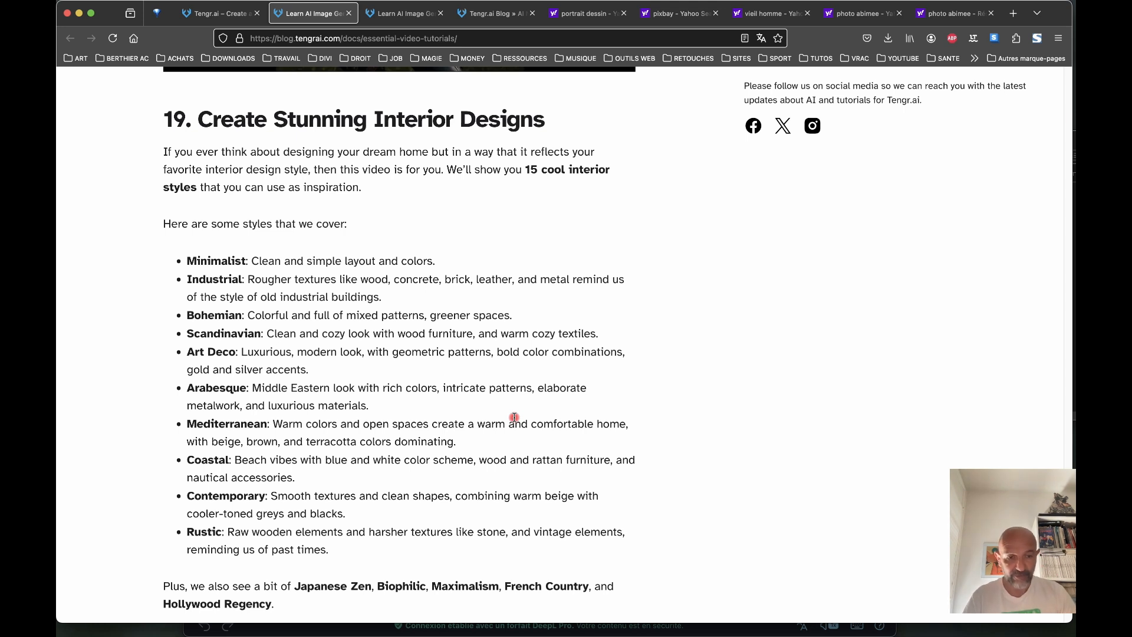
scroll(515, 417, down, 2)
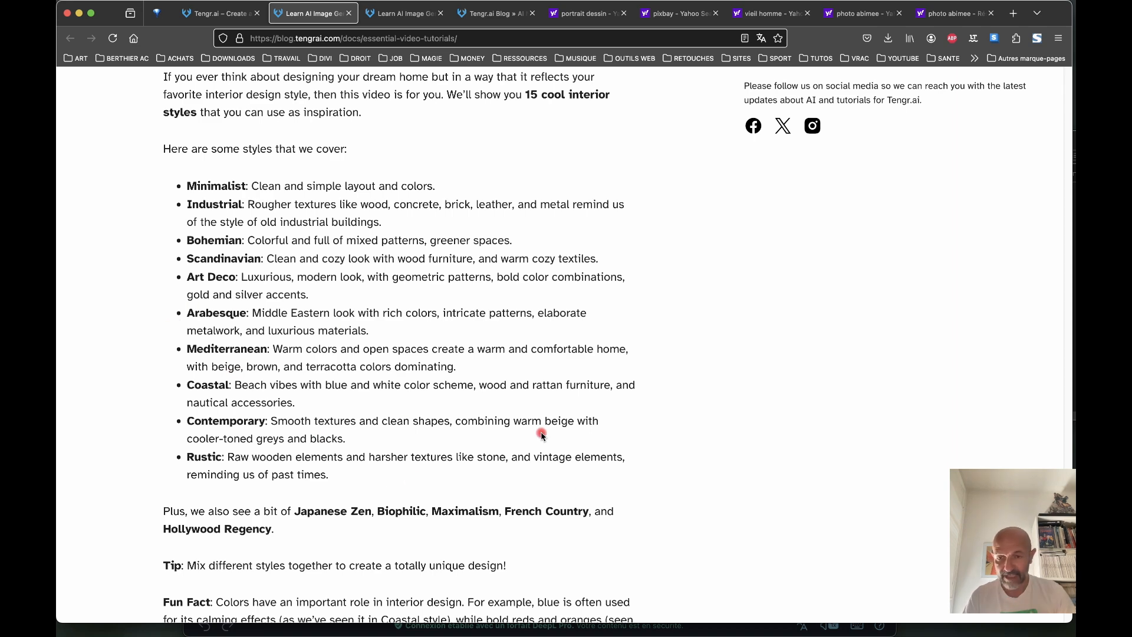
scroll(513, 355, up, 20)
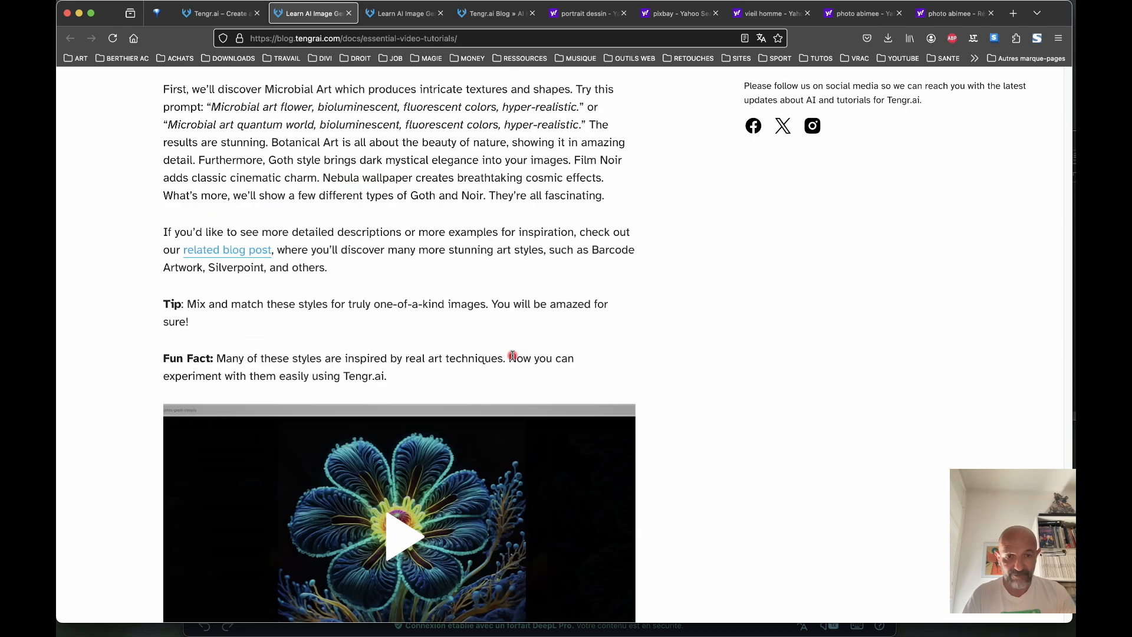
scroll(513, 355, up, 3)
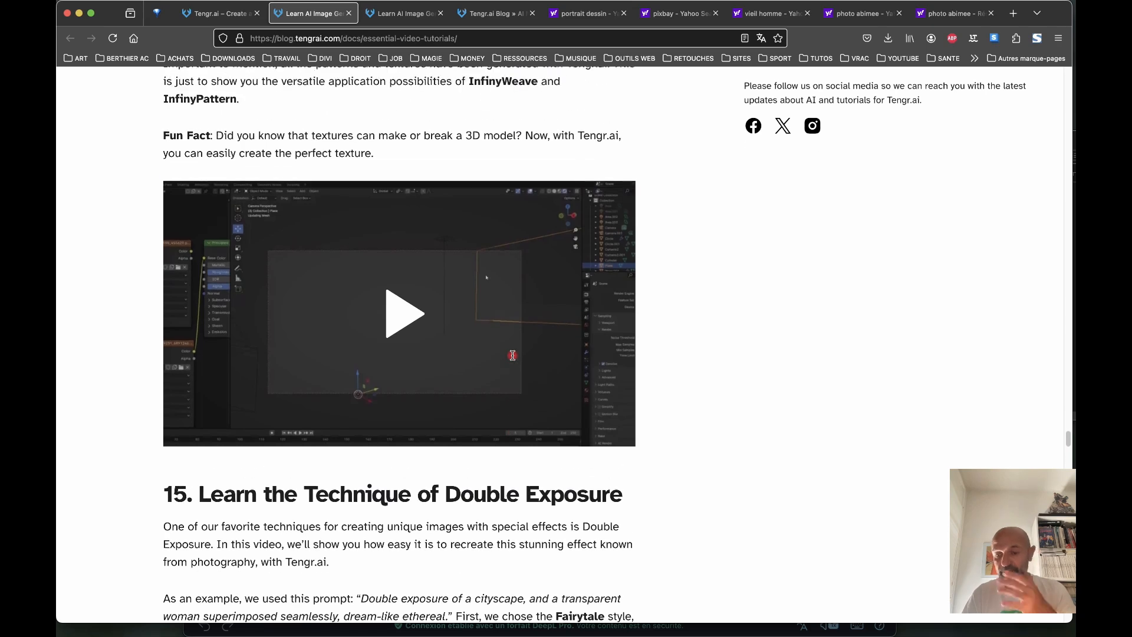
scroll(459, 422, up, 20)
scroll(459, 422, down, 7)
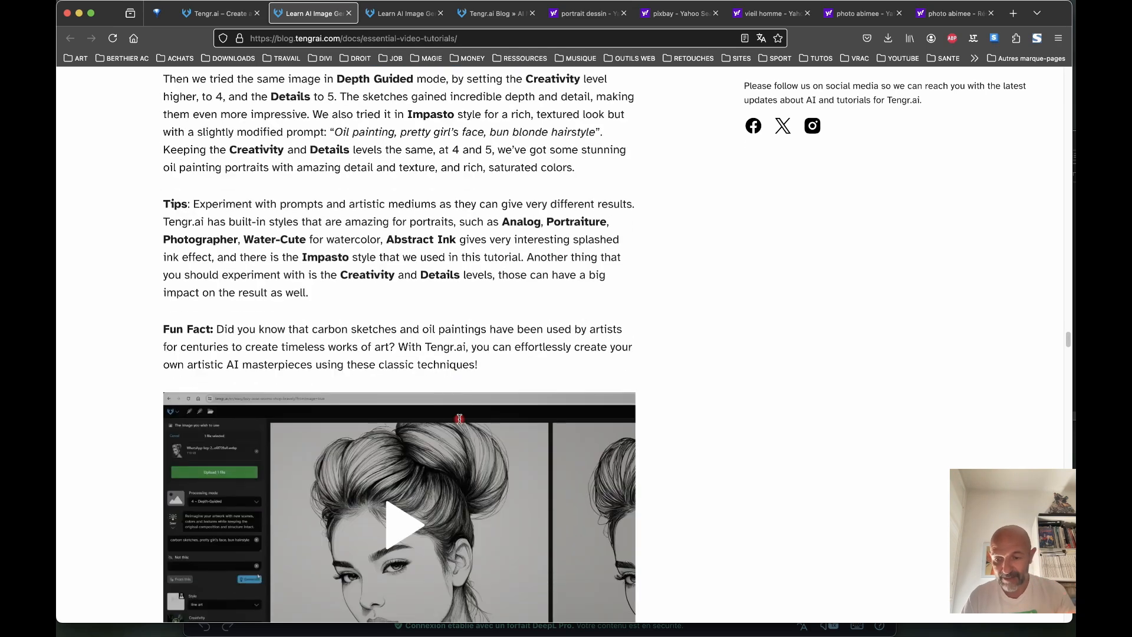
scroll(466, 269, up, 4)
scroll(466, 269, up, 15)
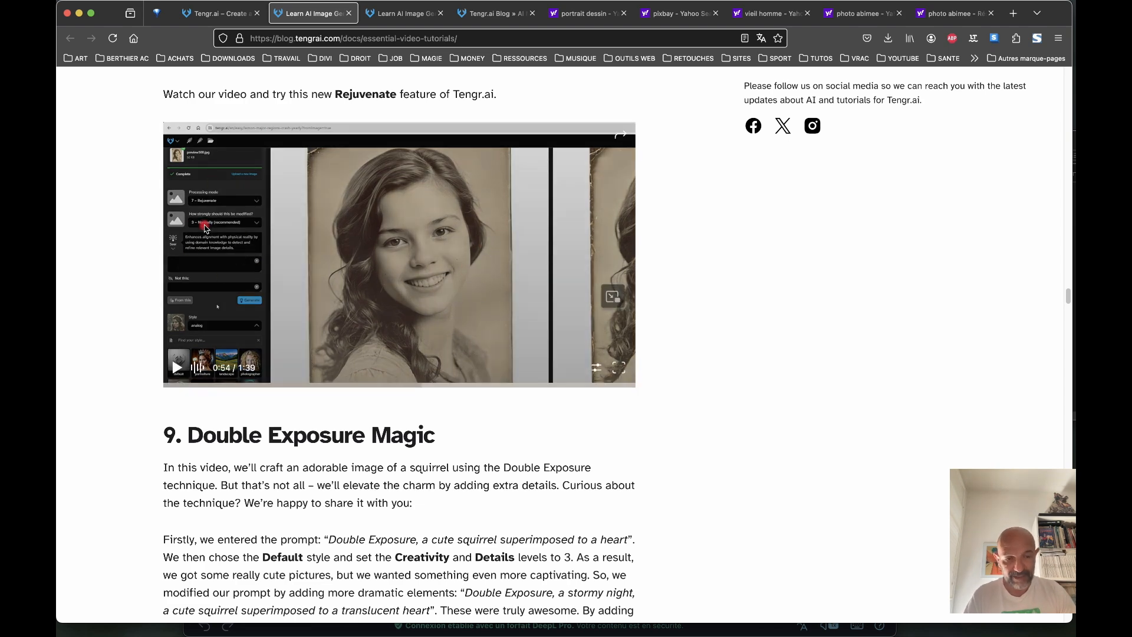
scroll(448, 233, up, 20)
scroll(655, 216, up, 20)
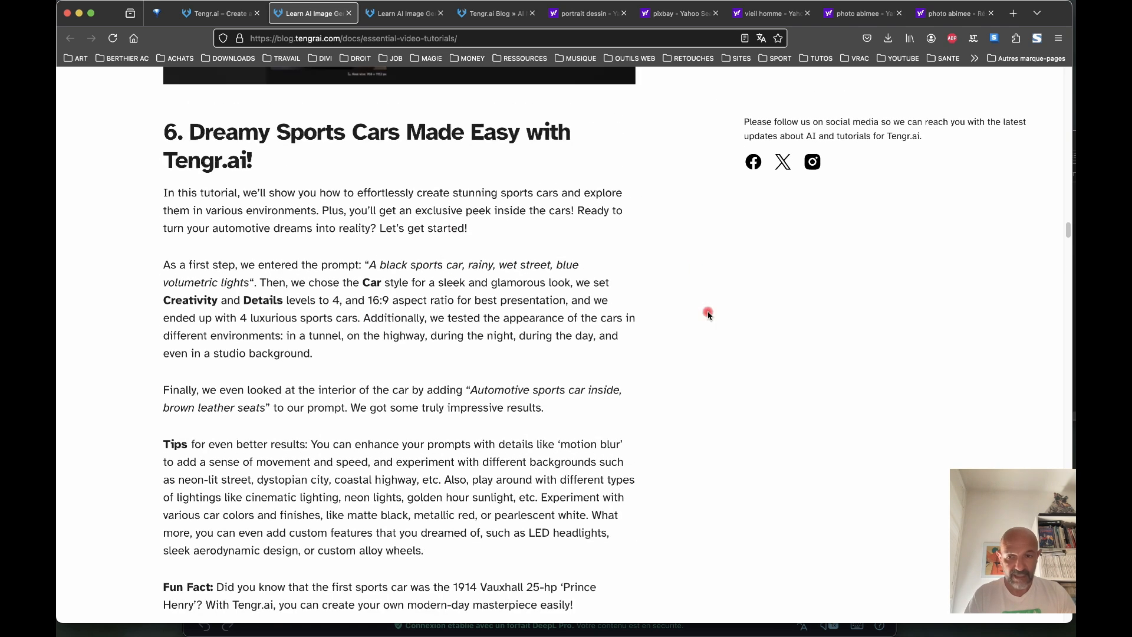
scroll(655, 215, up, 15)
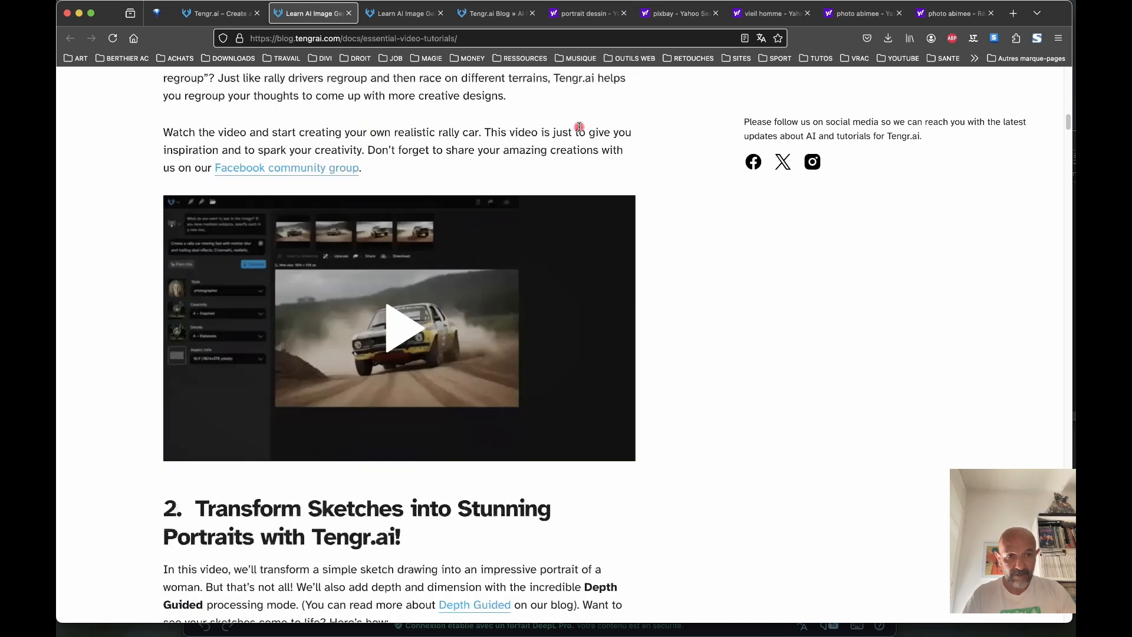
Step: Return to the image generator and review the snowy double exposure portraits along with the processing mode, prompt, style, creativity and details settings
click(203, 14)
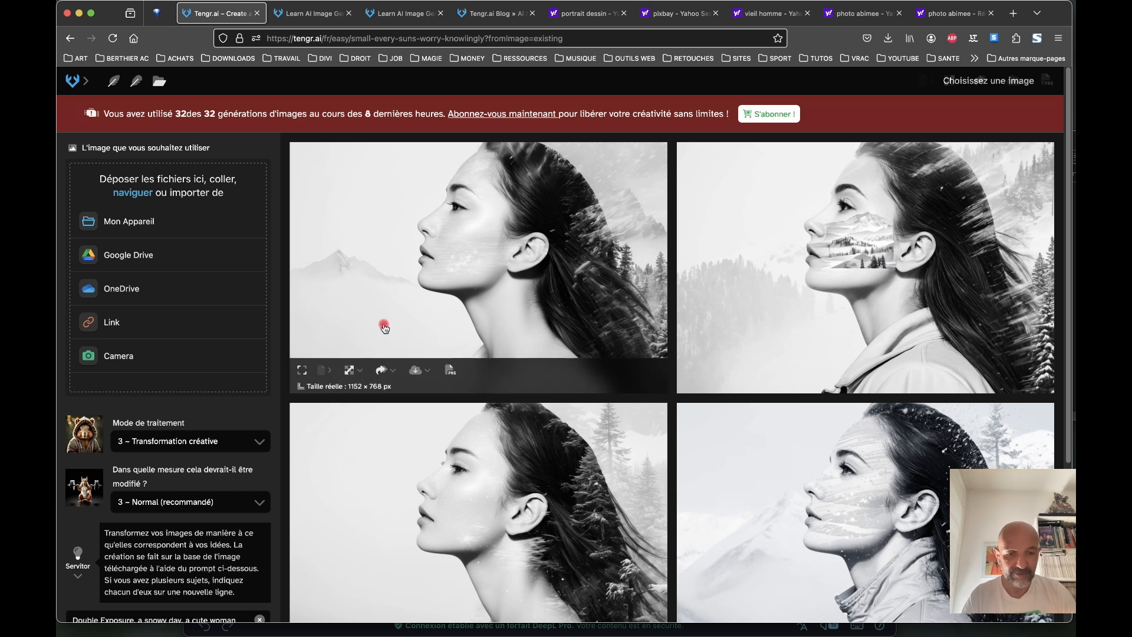
scroll(282, 440, down, 3)
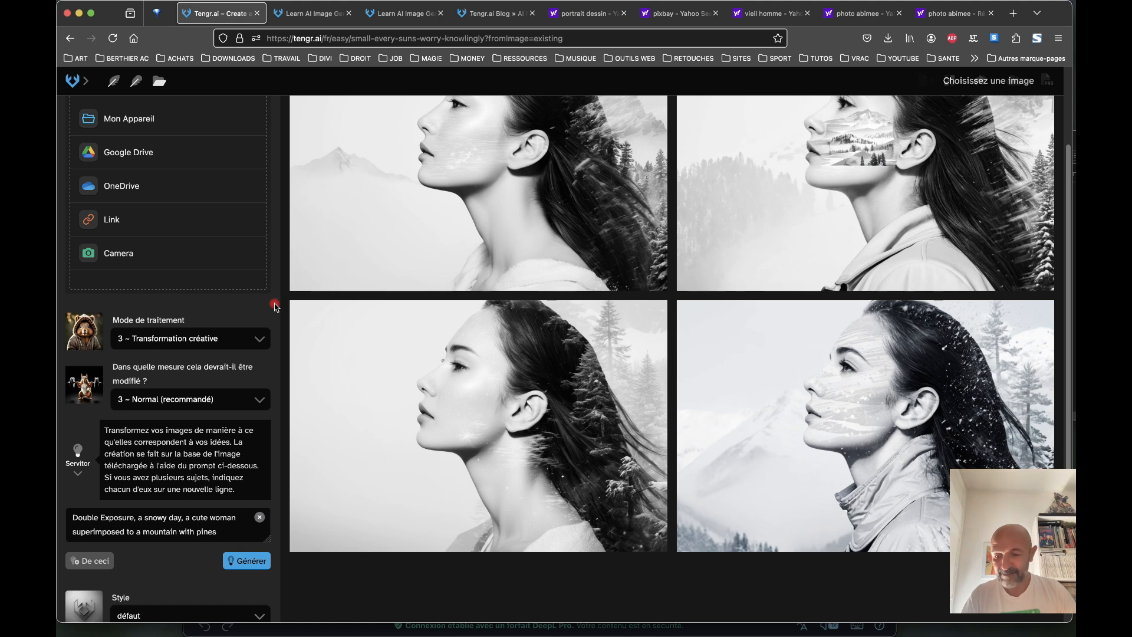
mouse_move(467, 312)
scroll(763, 303, up, 3)
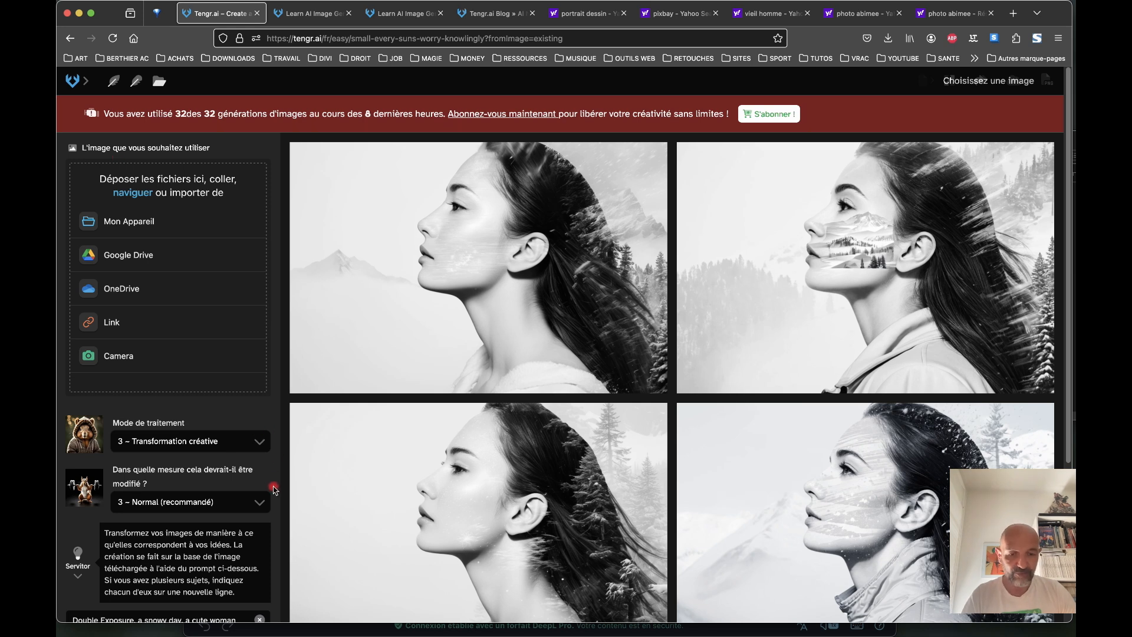
scroll(274, 489, down, 5)
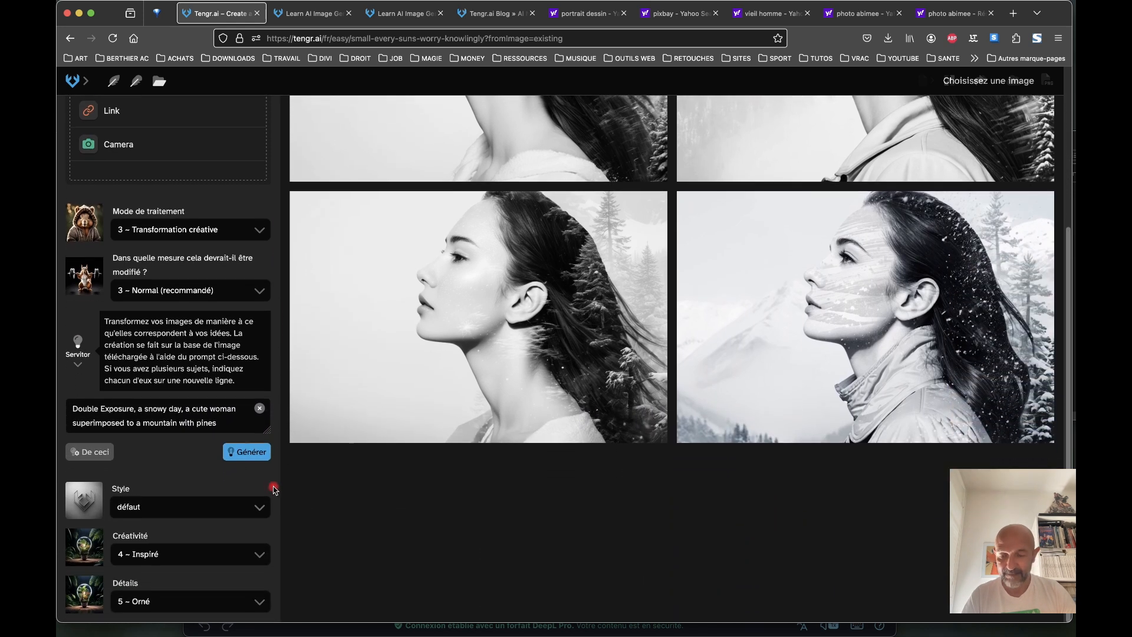